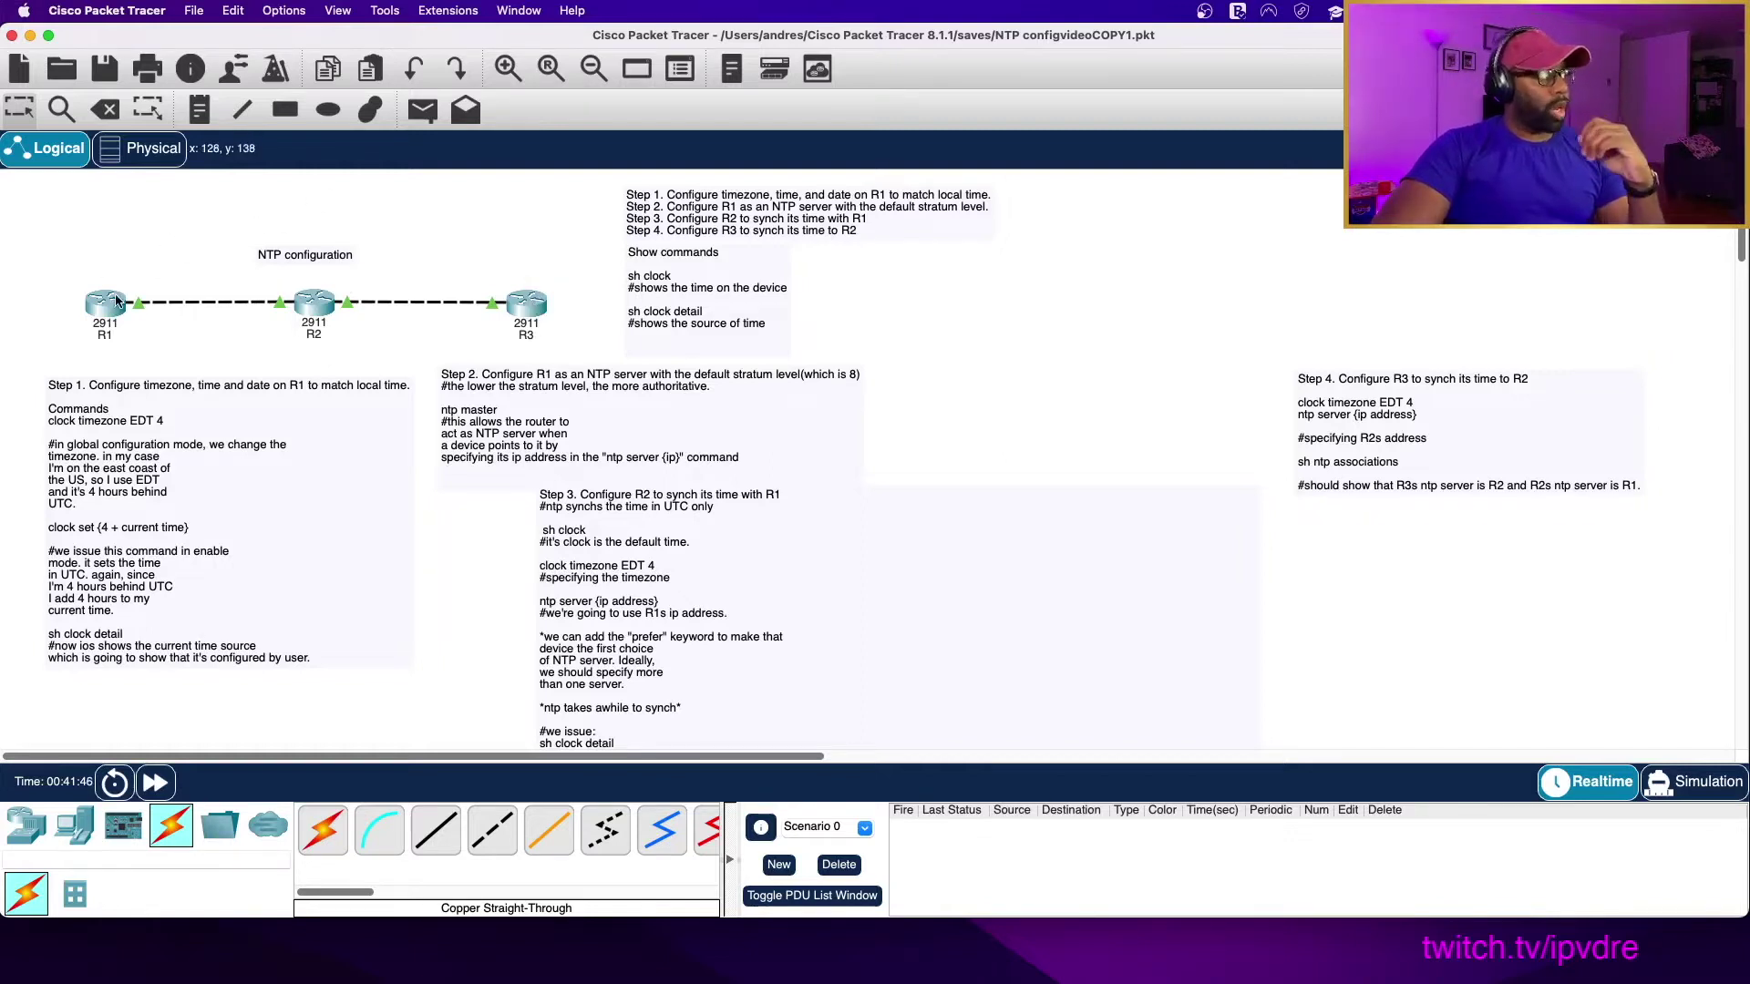
Open router R1's command line and enter privileged EXEC mode, continuing into global configuration mode.
mouse_move(115, 299)
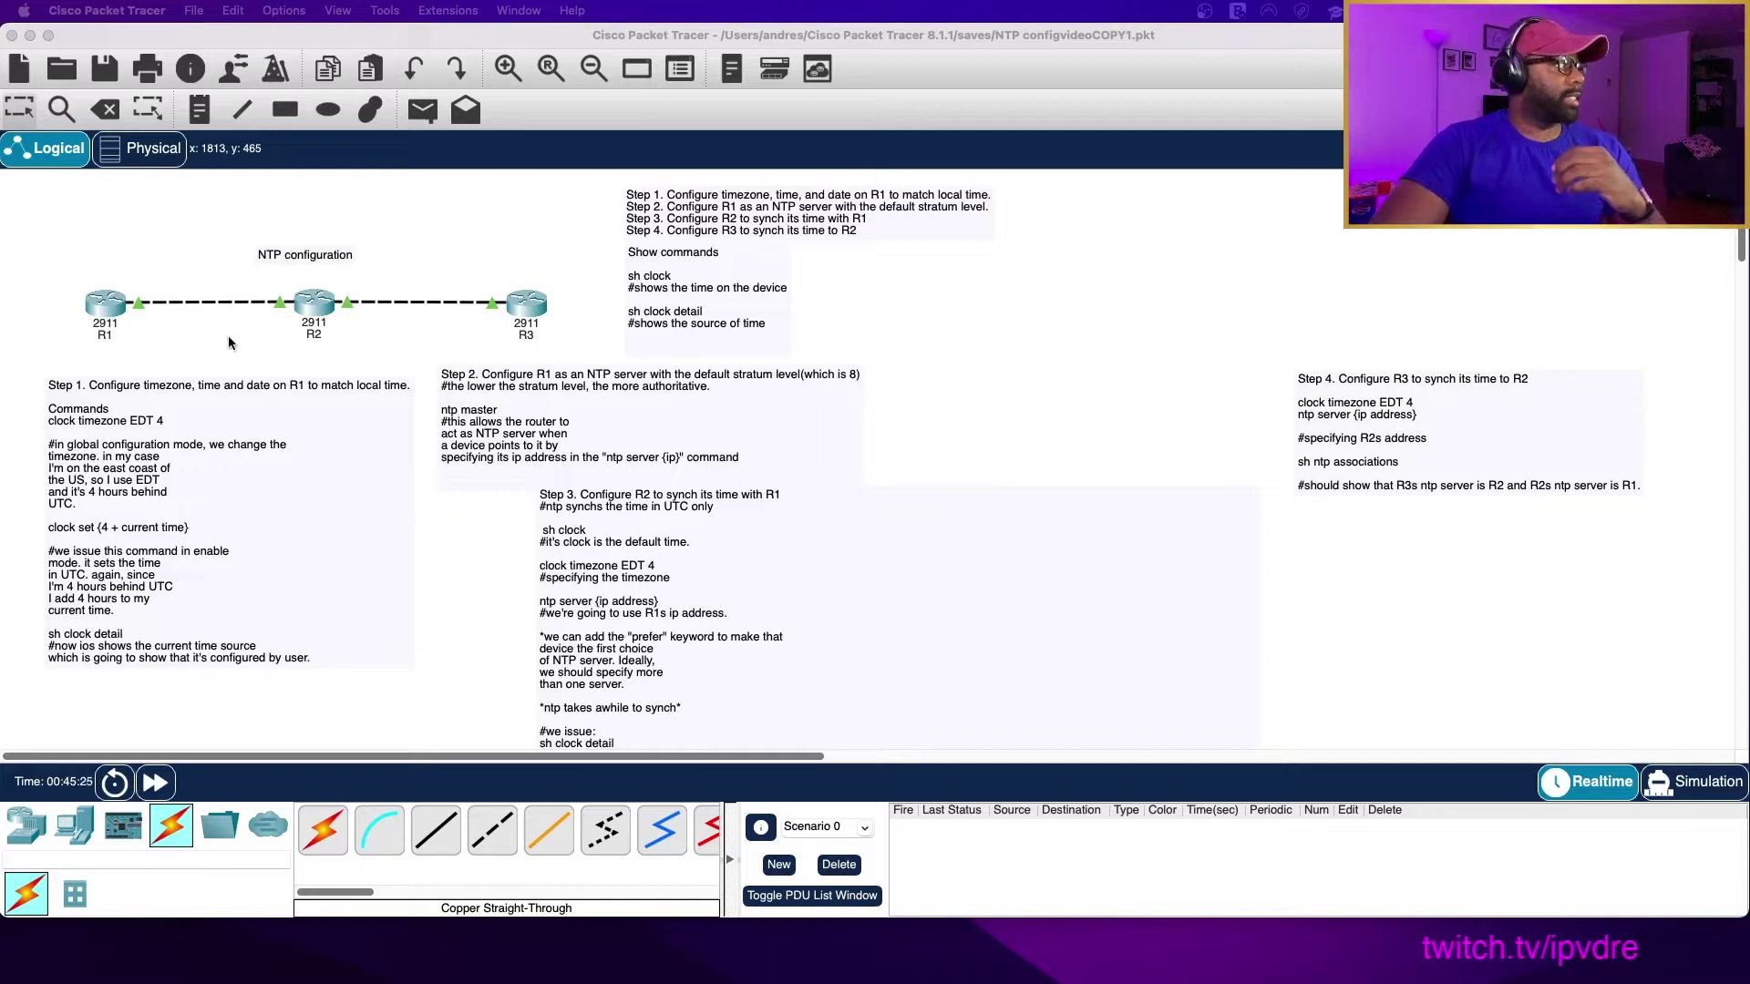
click(108, 301)
click(898, 221)
drag(899, 201, 1366, 124)
click(1523, 596)
key(Return)
key(Return)
text(EN)
key(Return)
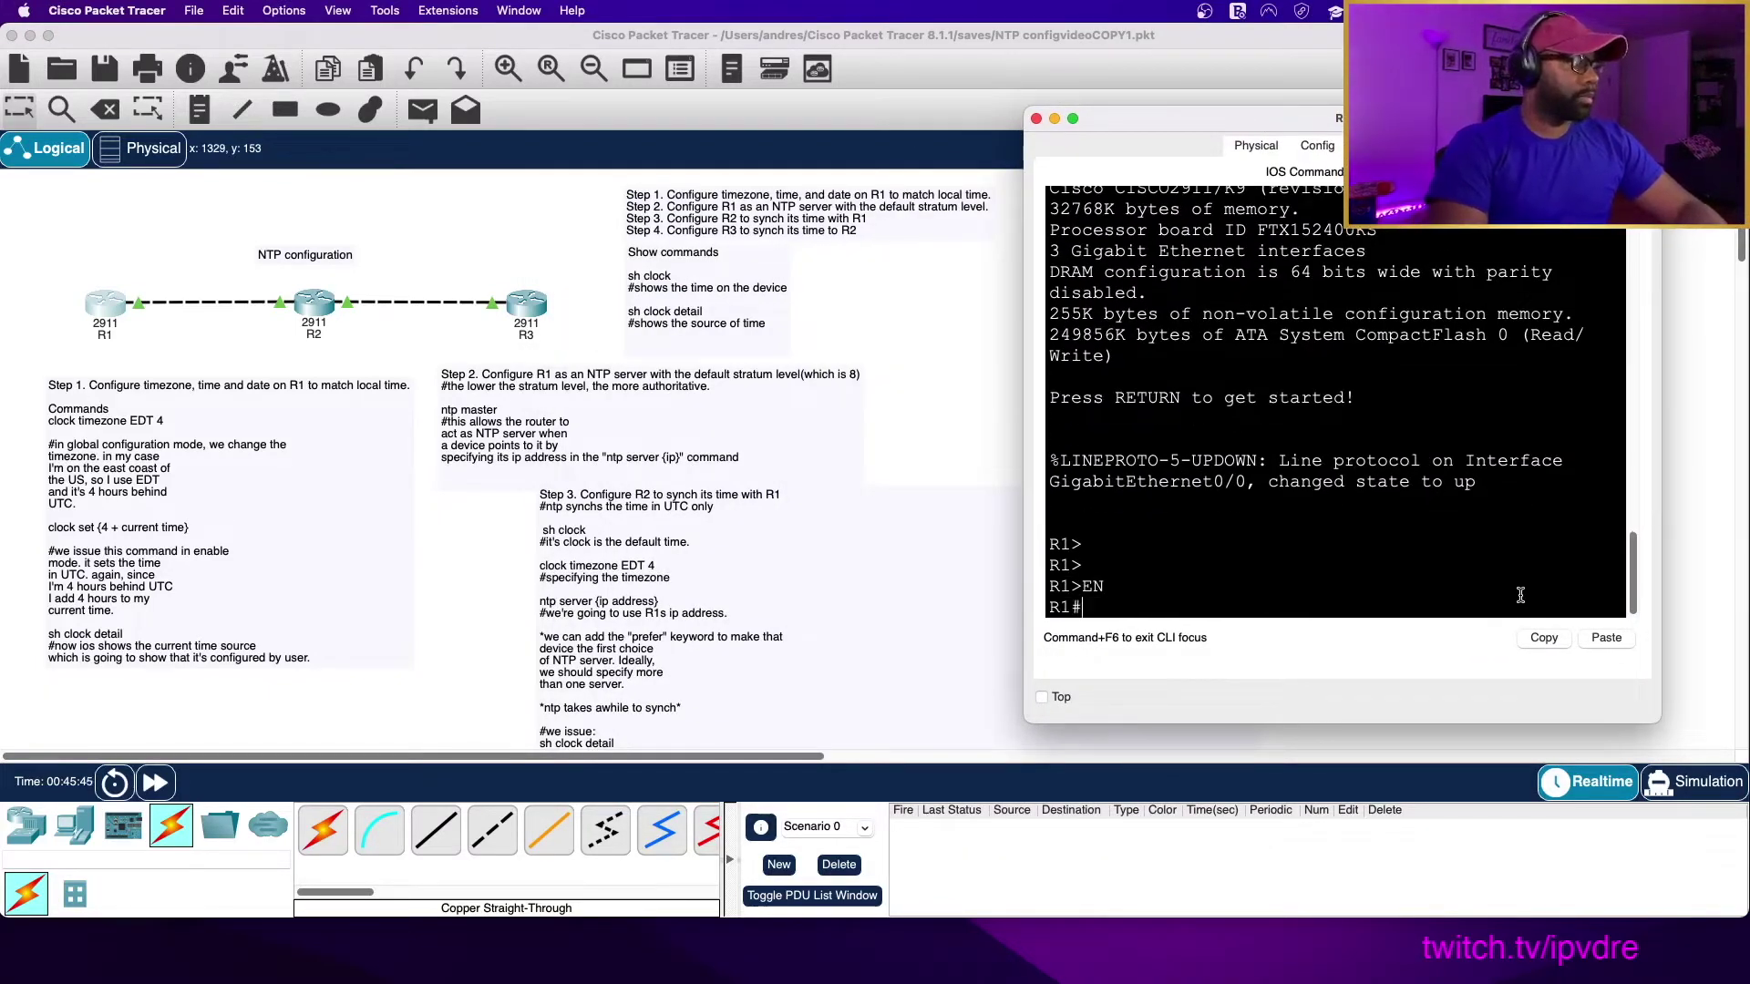
text(CONF T)
key(Return)
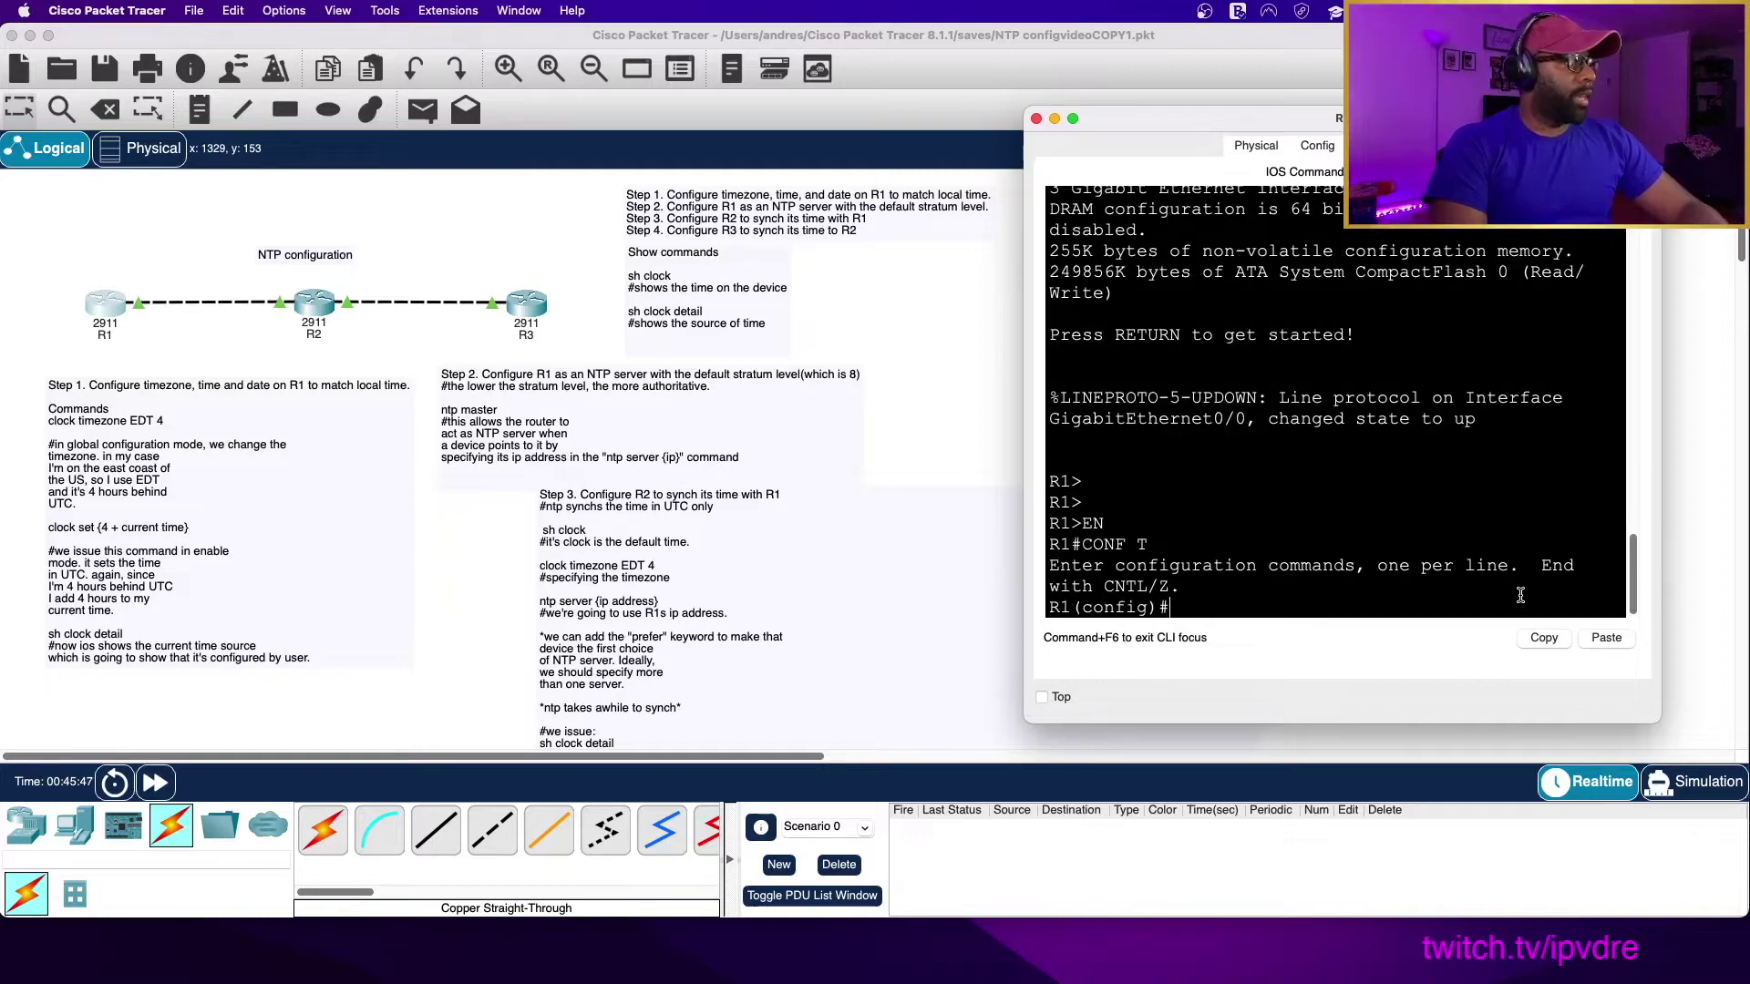
Display R1's clock from global configuration mode with do sh clock.
text(sh clock)
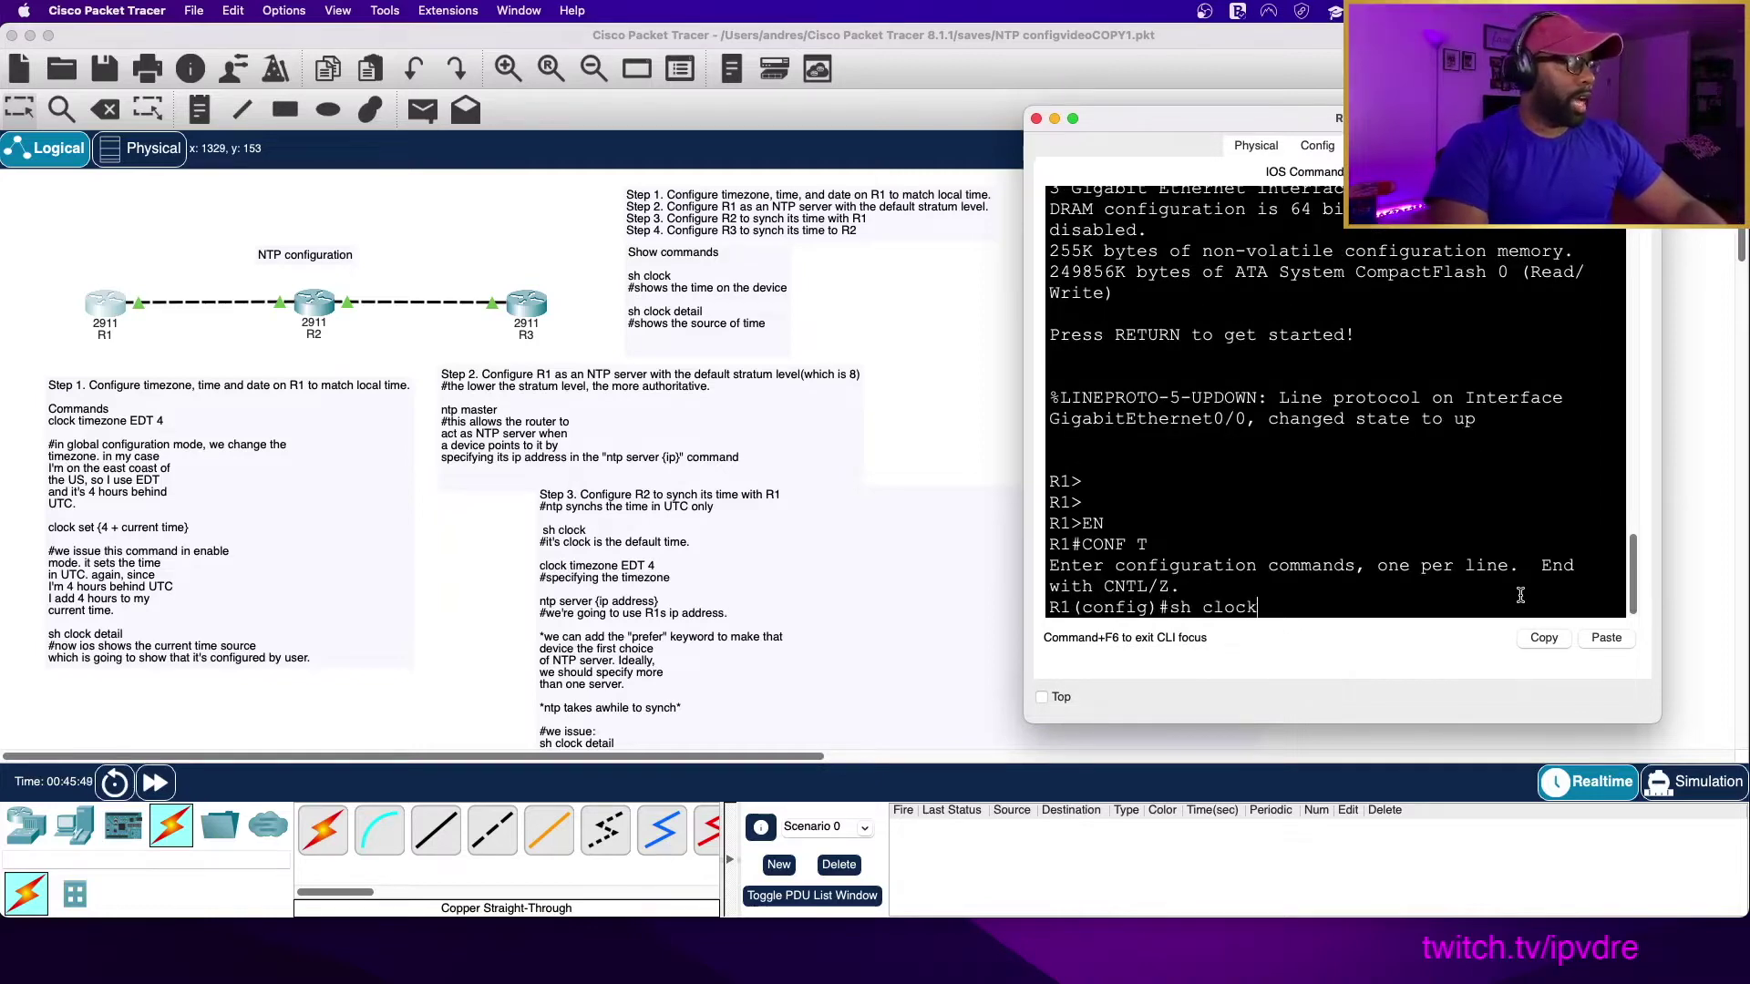
key(Return)
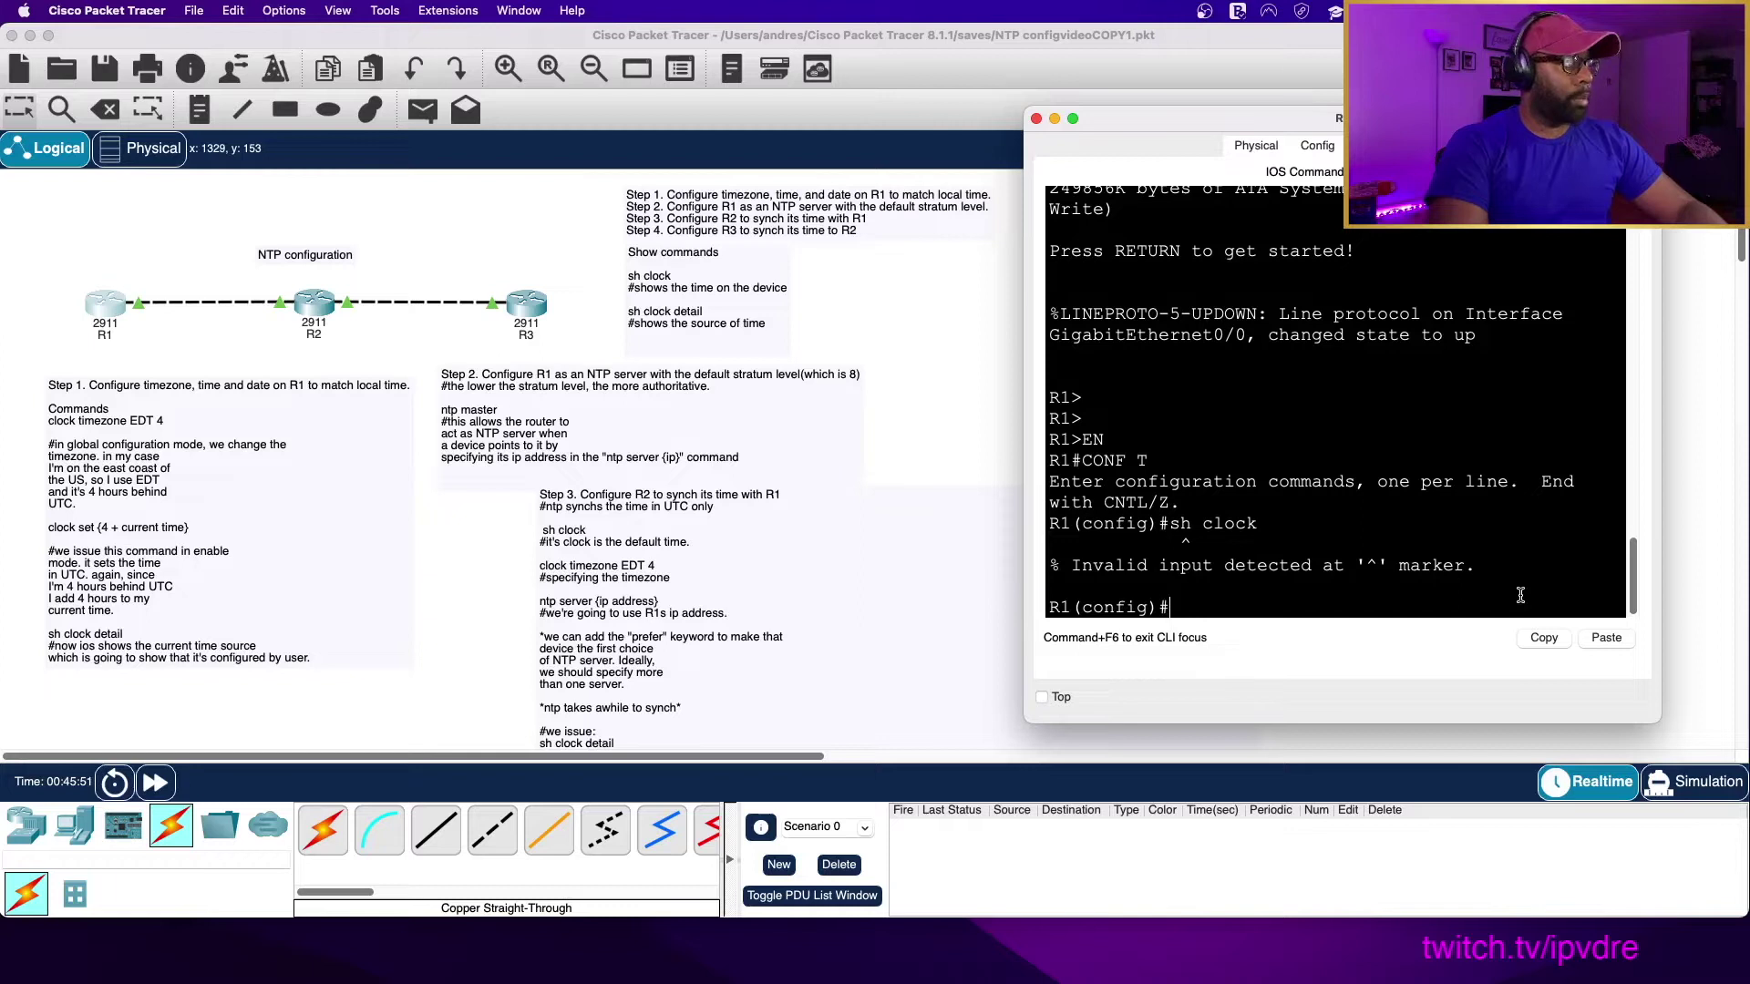
text(do sh clock)
key(Return)
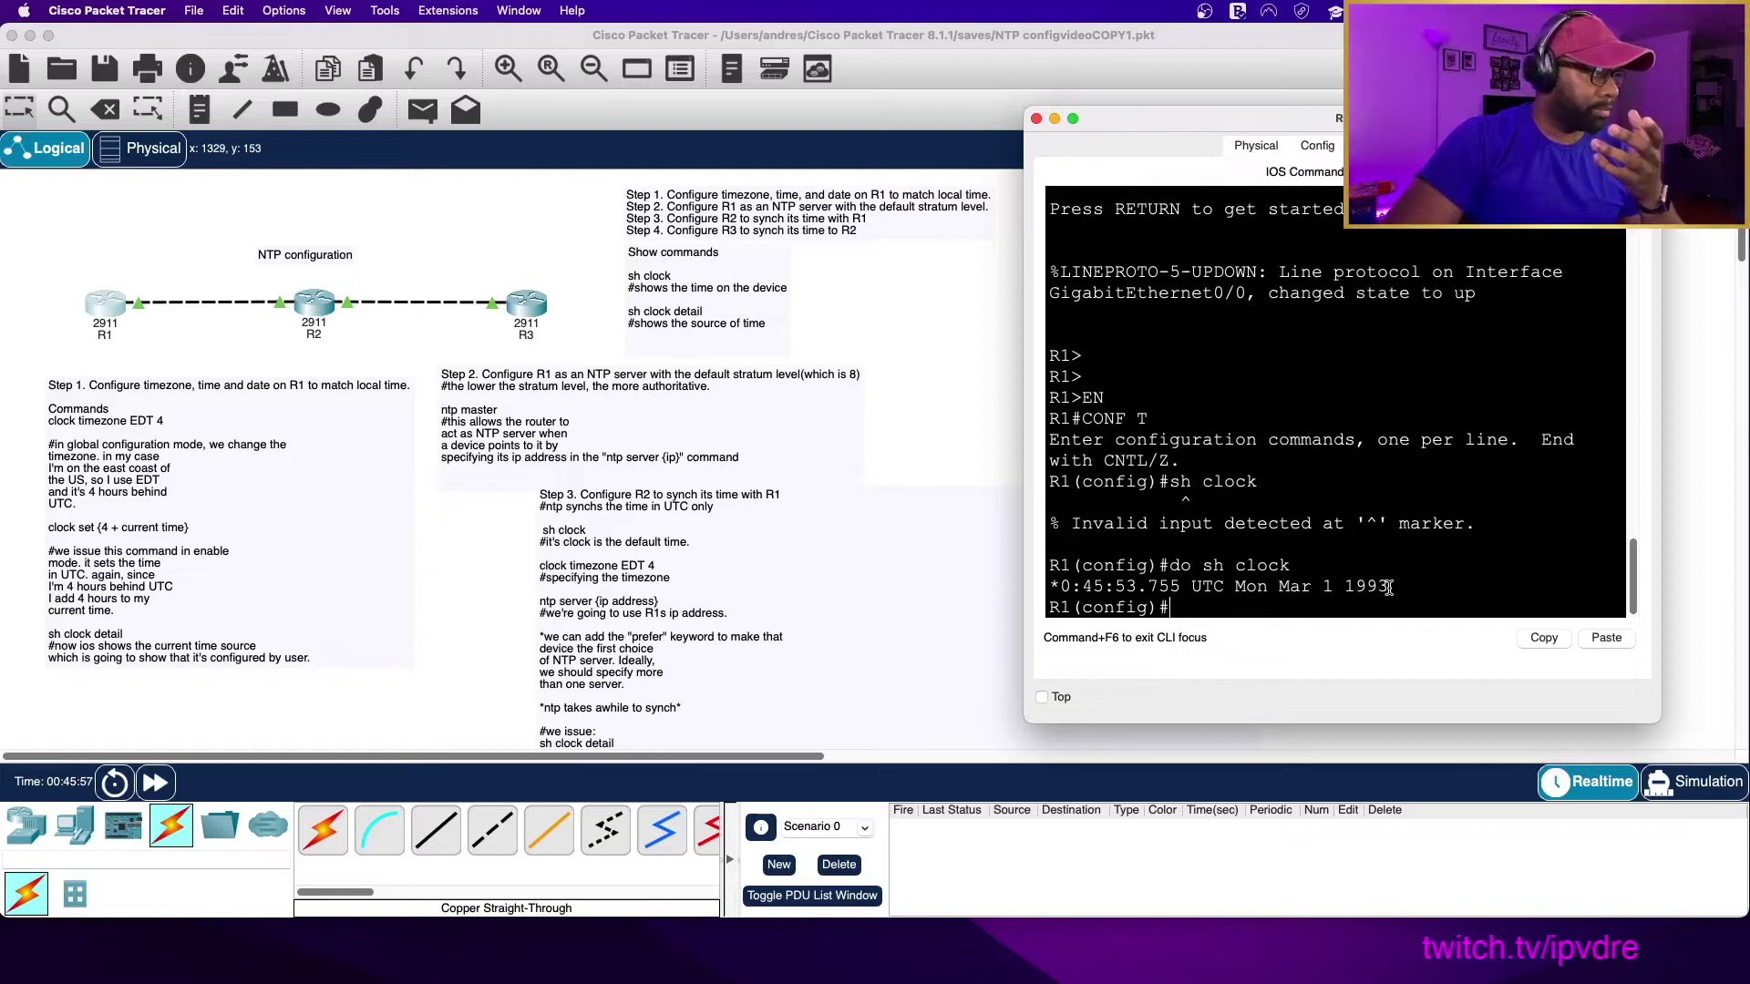
drag(1063, 586, 1388, 586)
click(1230, 593)
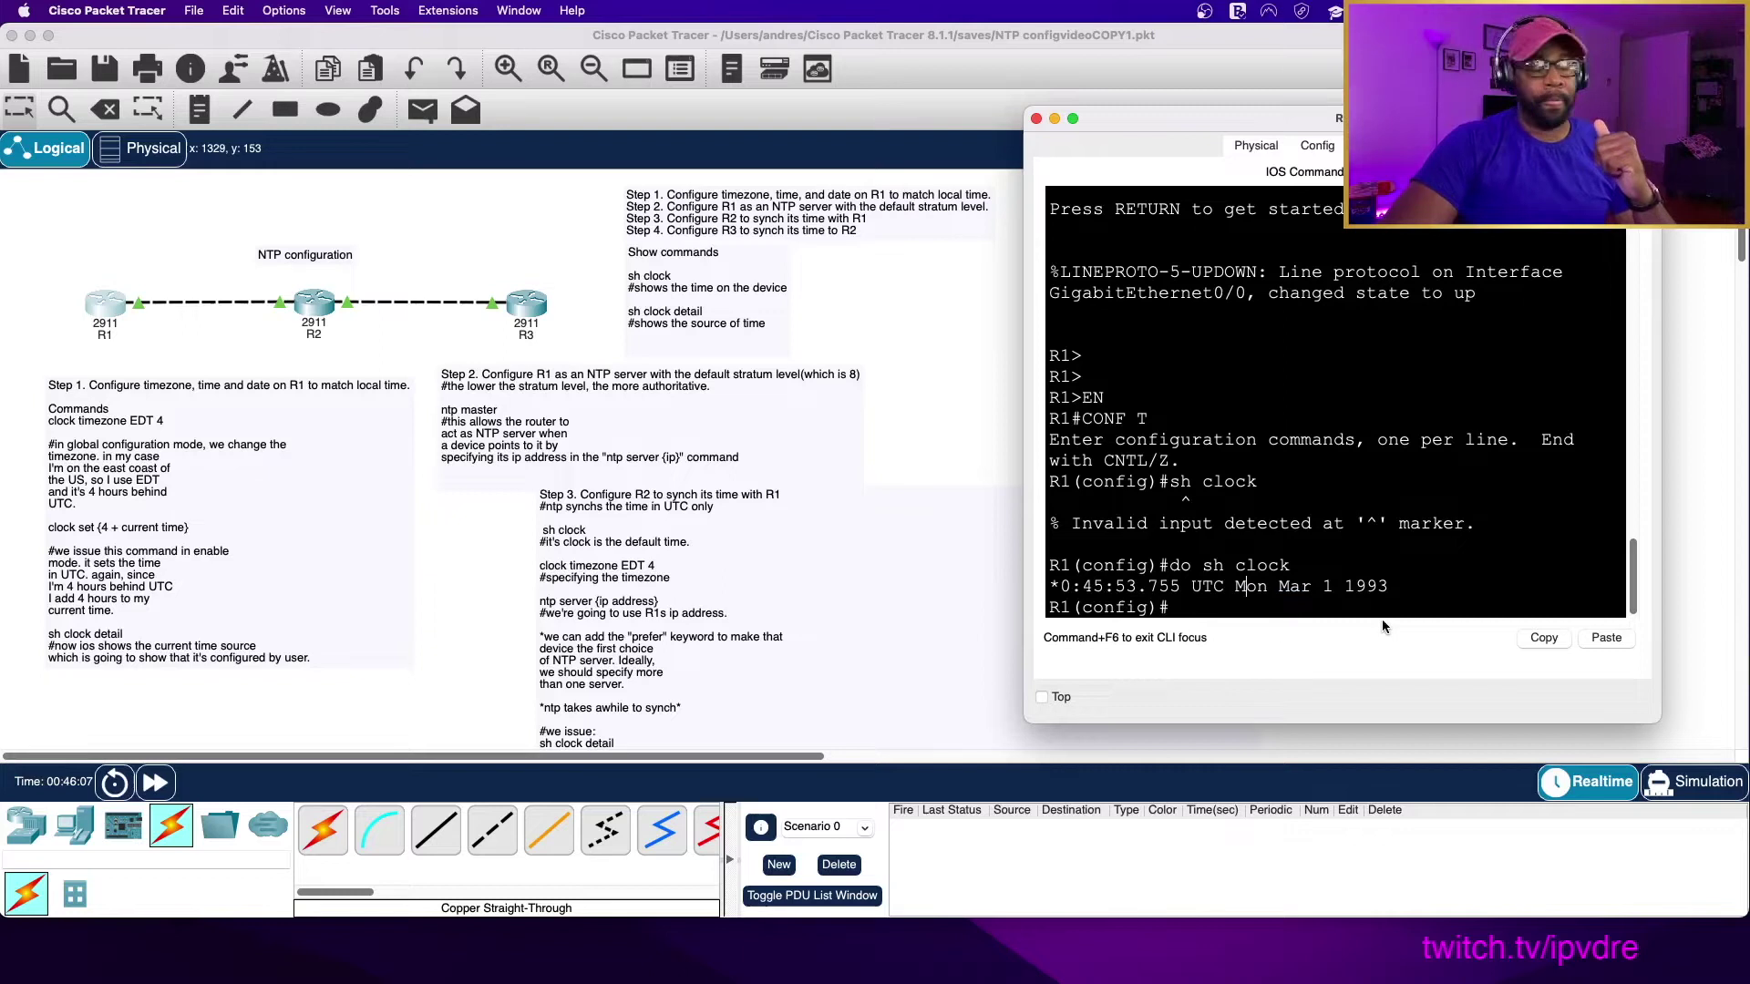
click(1238, 608)
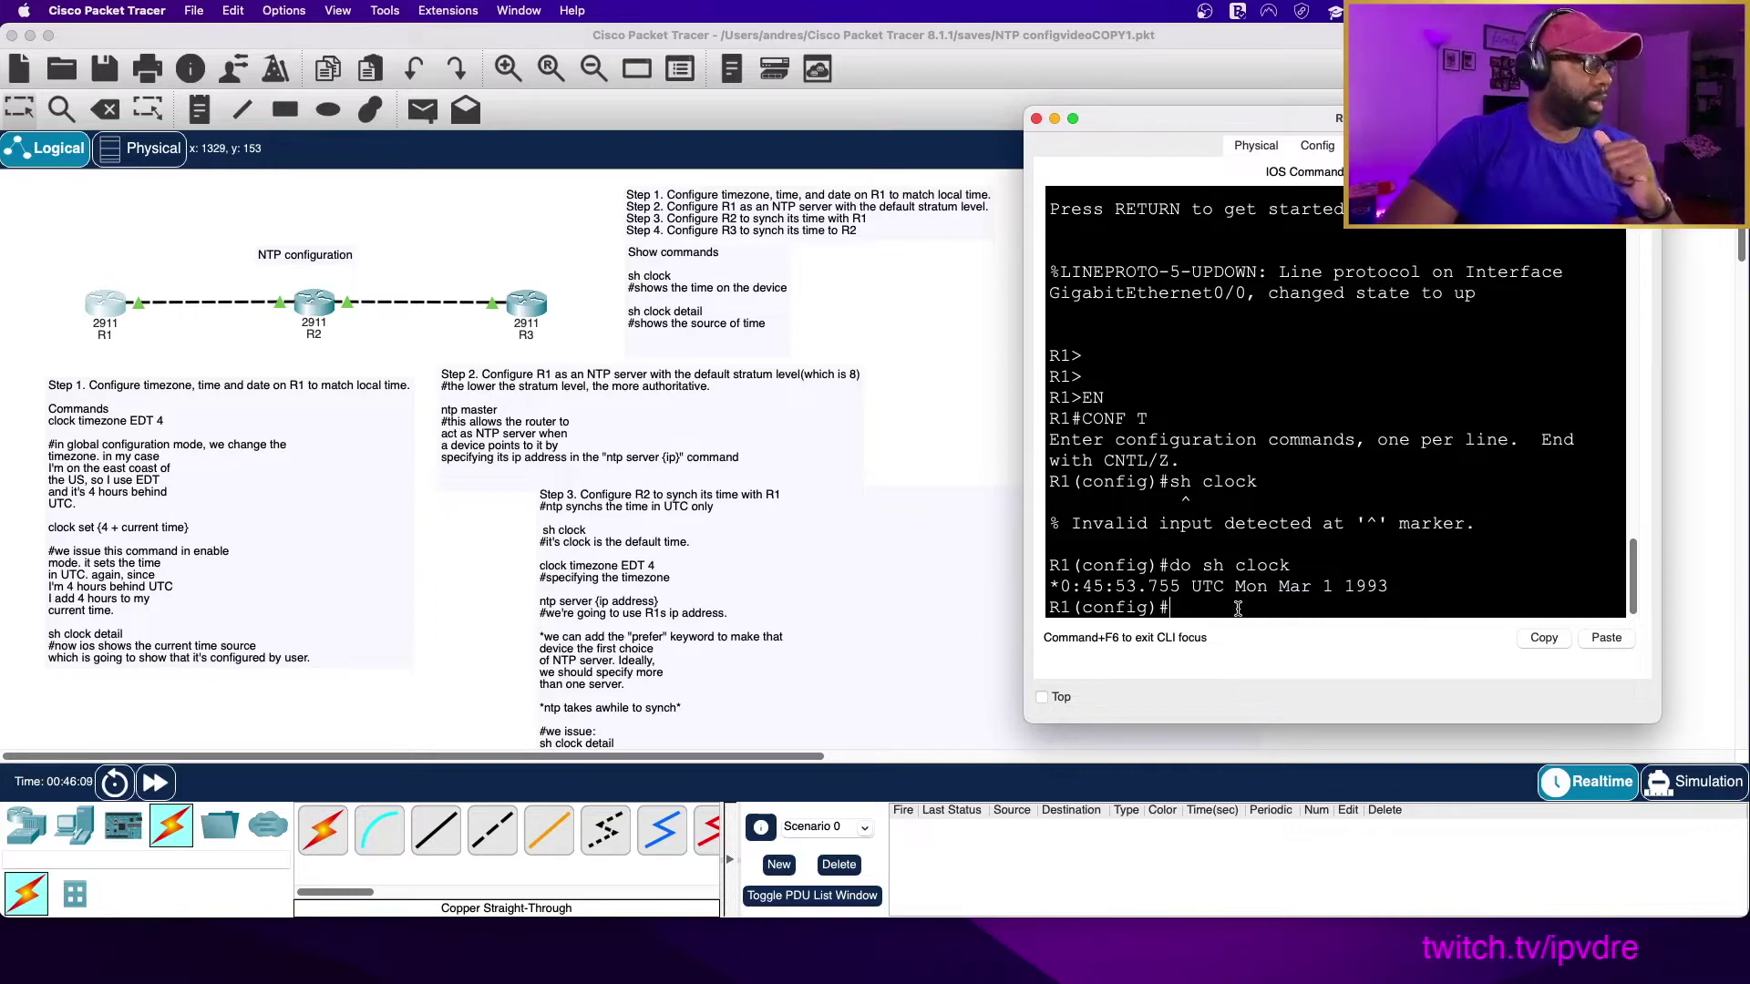
Check R1's time source from global configuration mode with do sh clock detail.
text(sh clock detail)
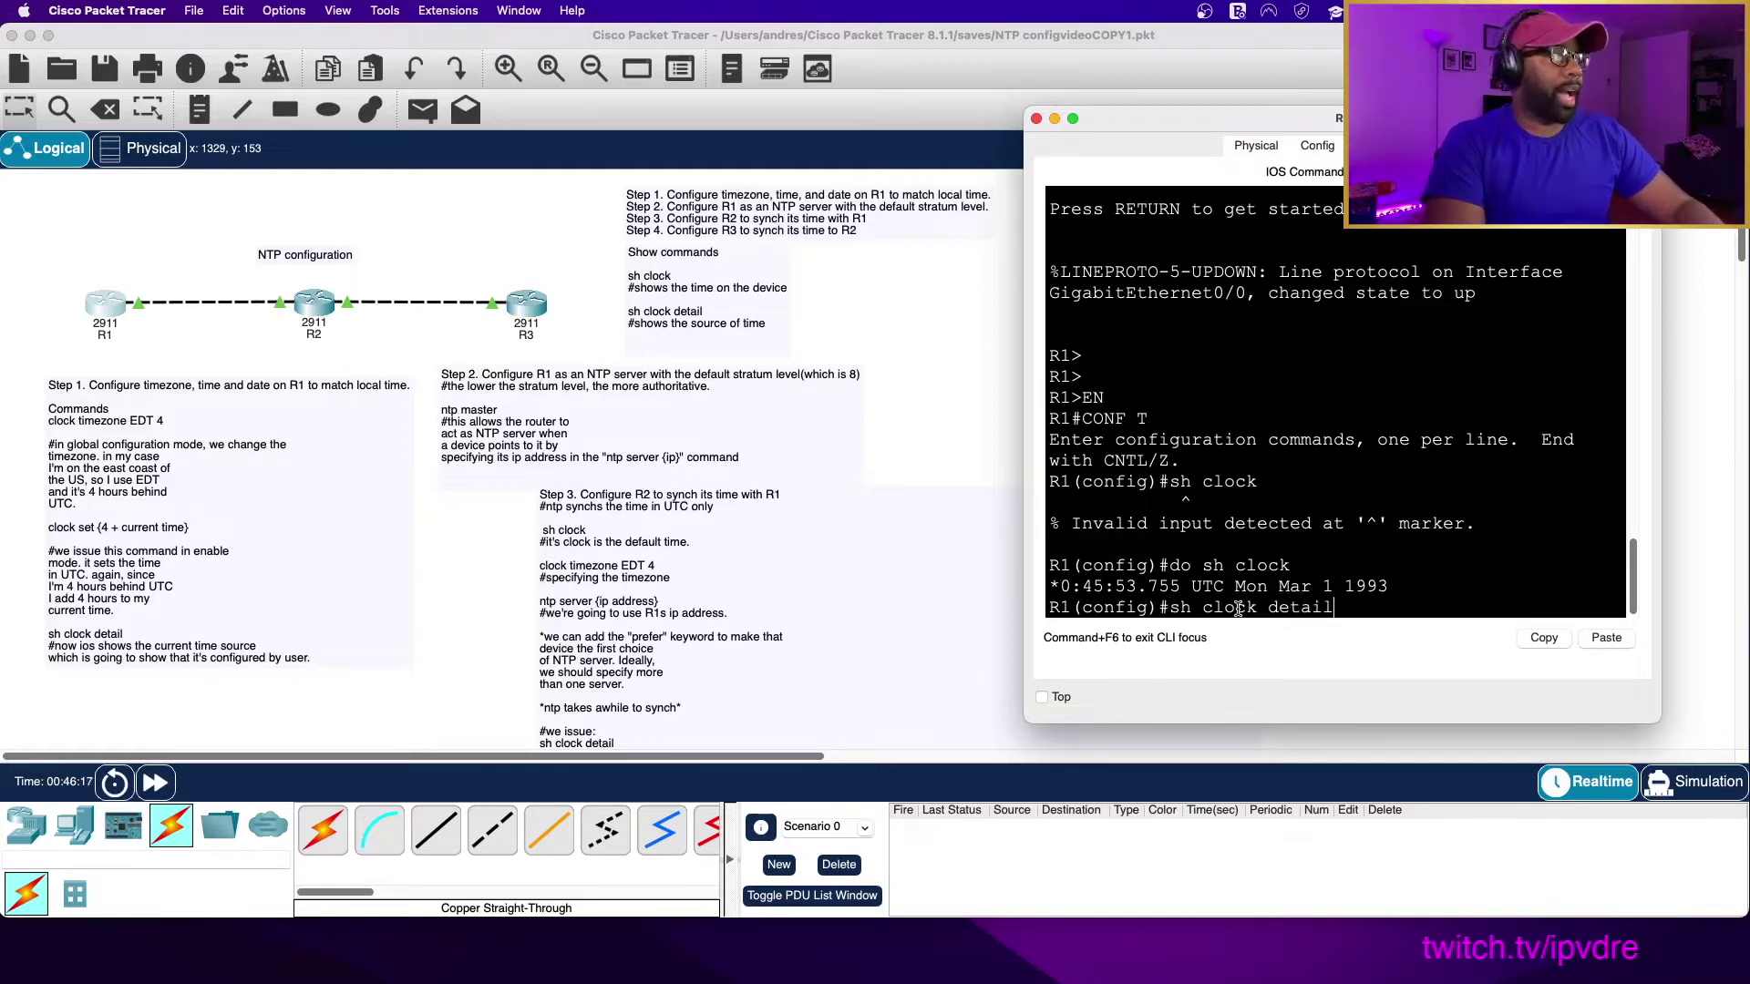
key(Return)
text(do sh )
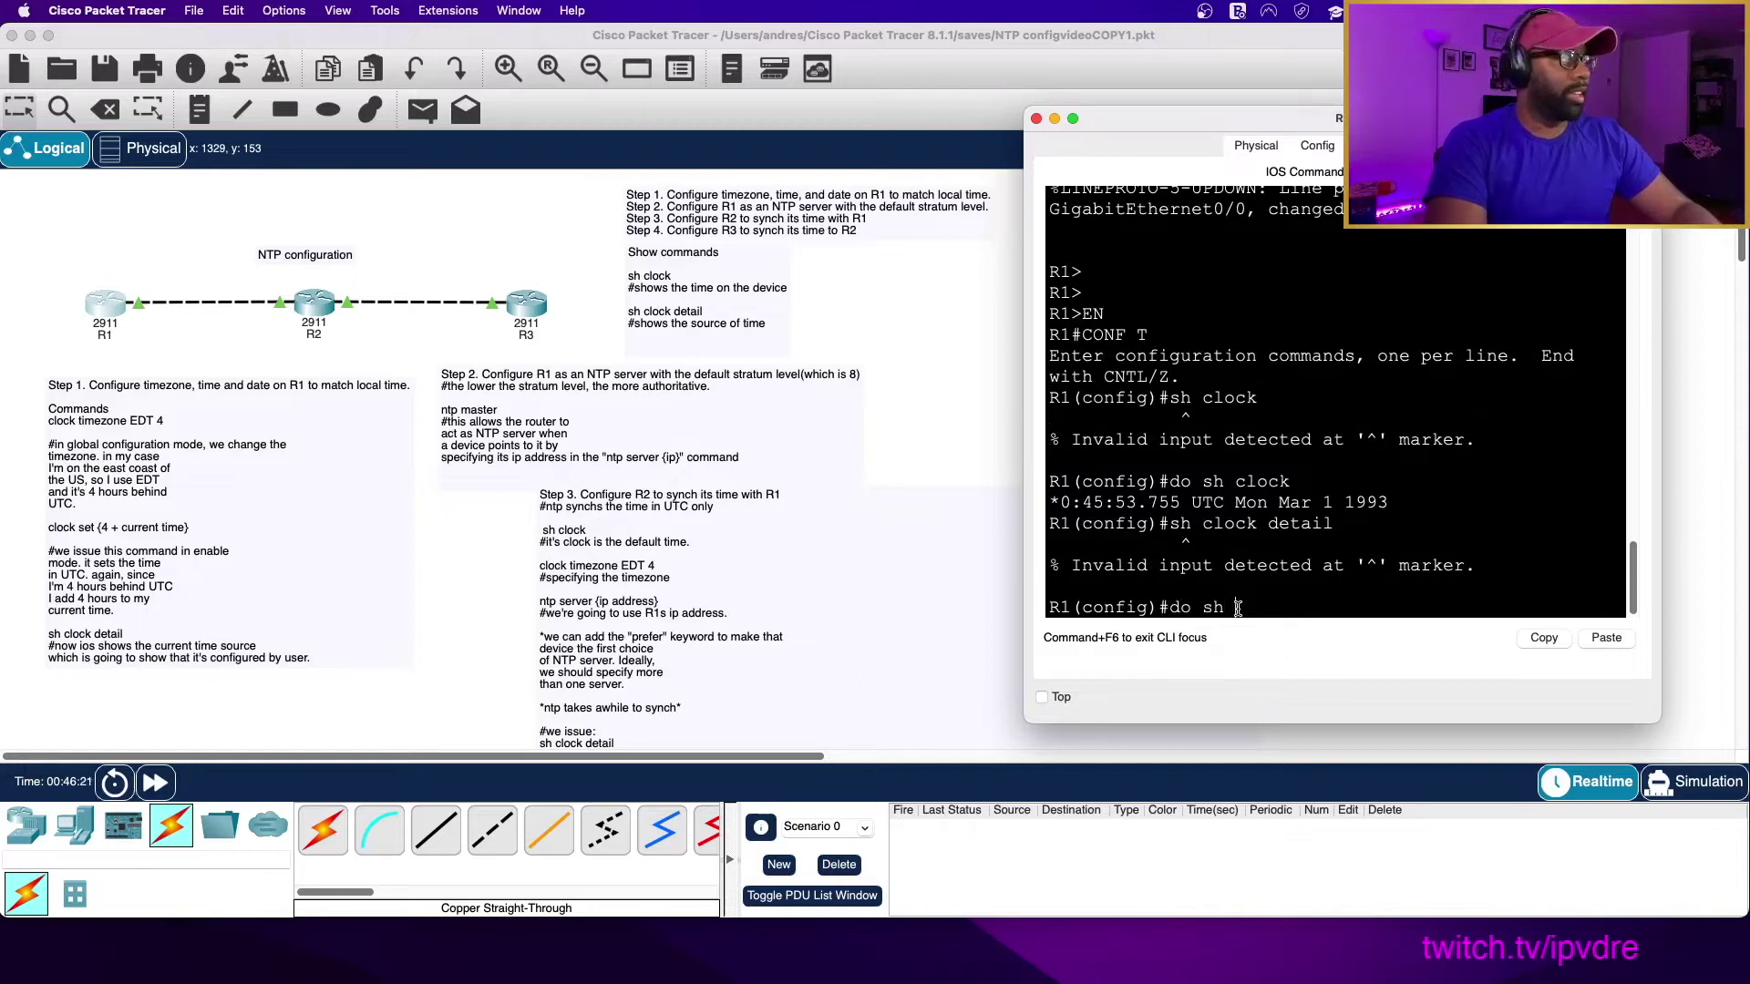
text(clock detail)
key(Return)
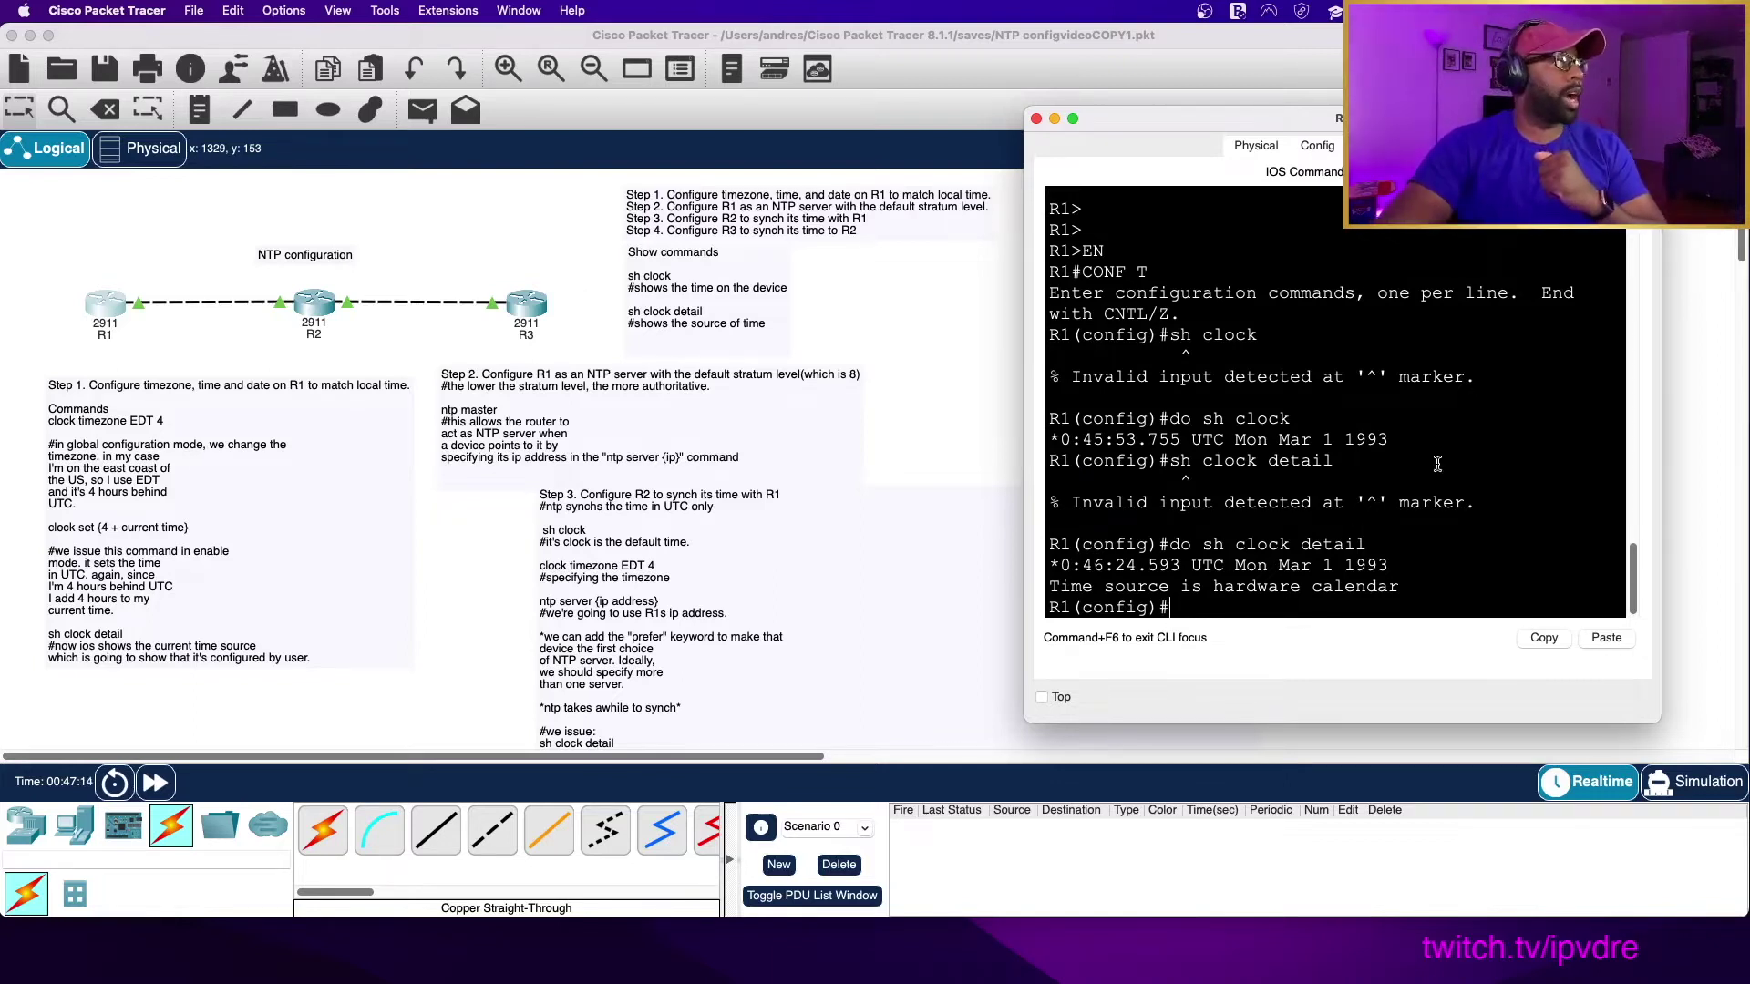
mouse_move(1137, 115)
mouse_down()
mouse_move(1221, 248)
mouse_move(1126, 127)
mouse_up()
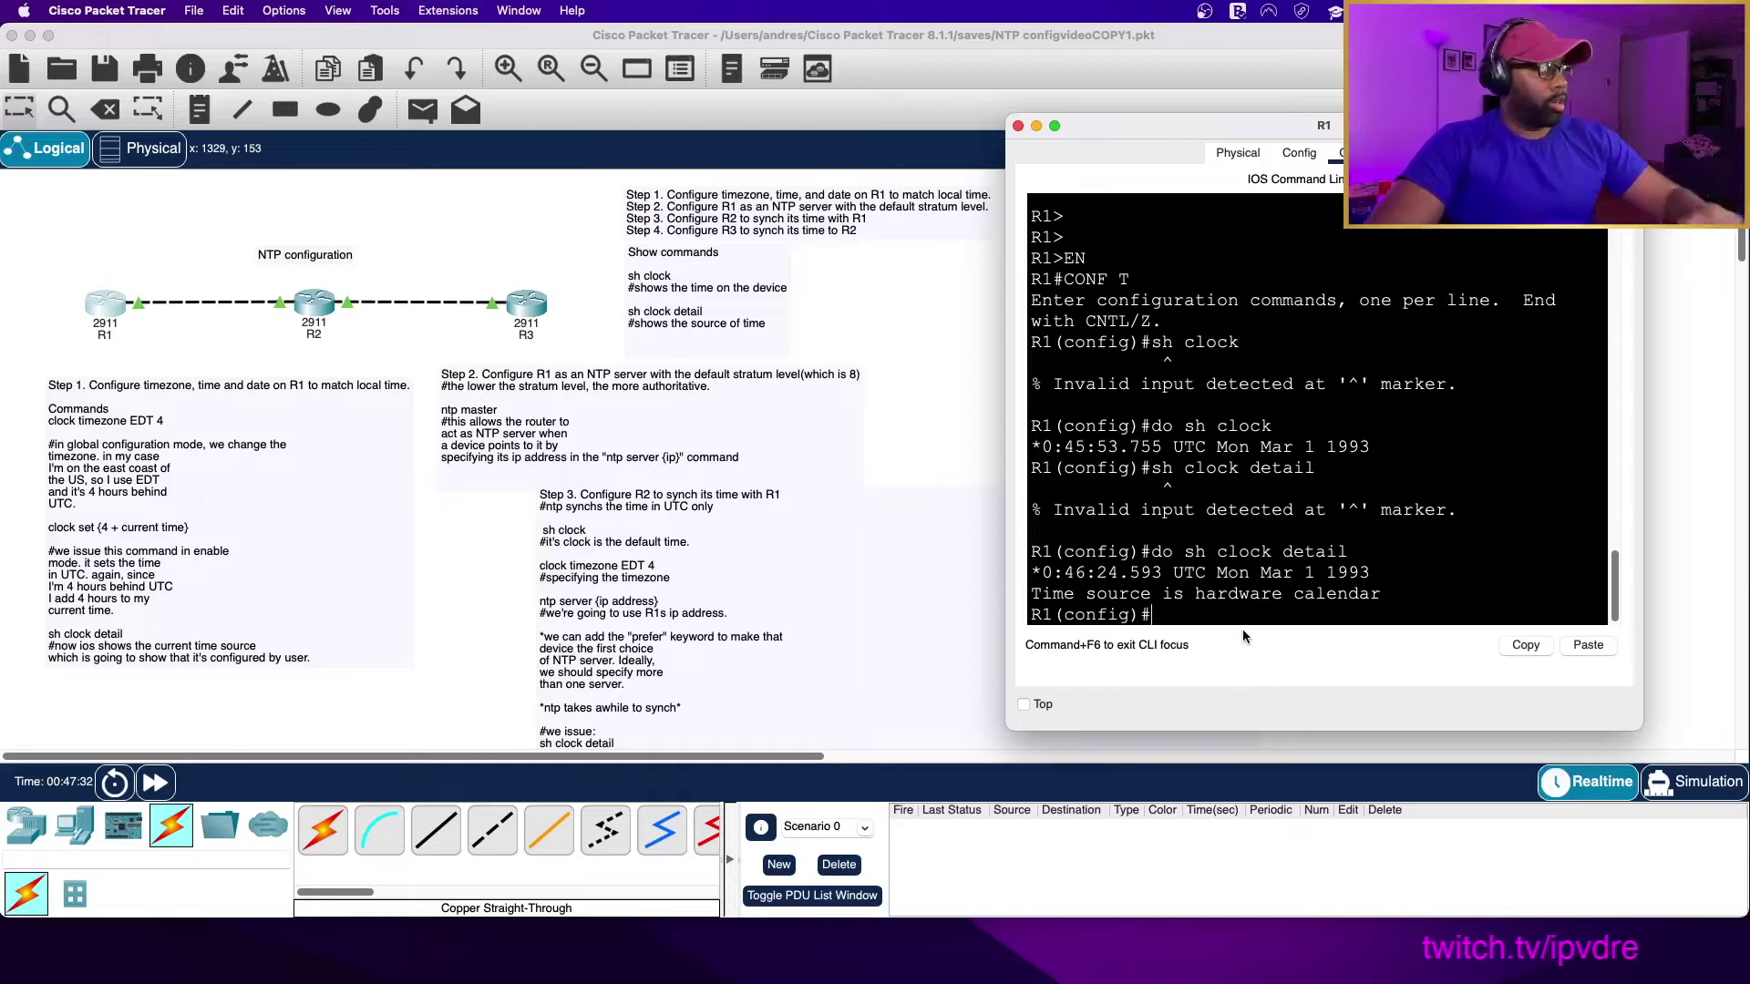
key(Return)
key(Return)
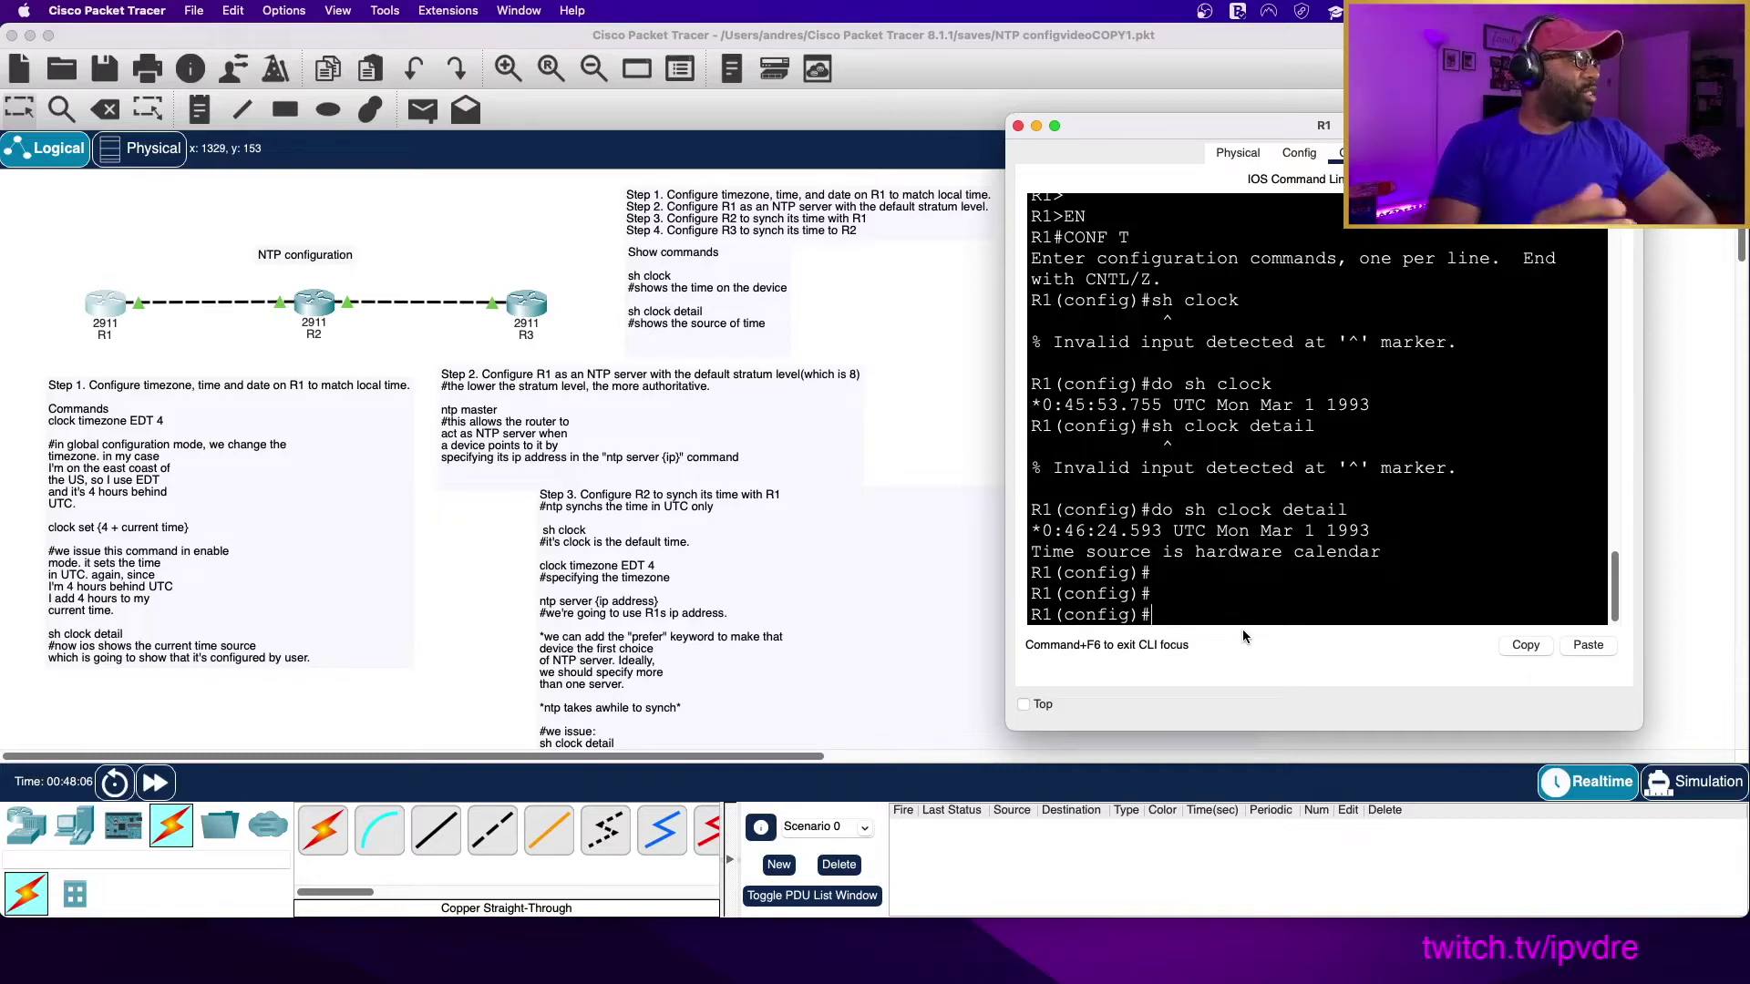
Try to look up the clock set syntax from R1's global configuration mode, then clear the command line.
text(clock se)
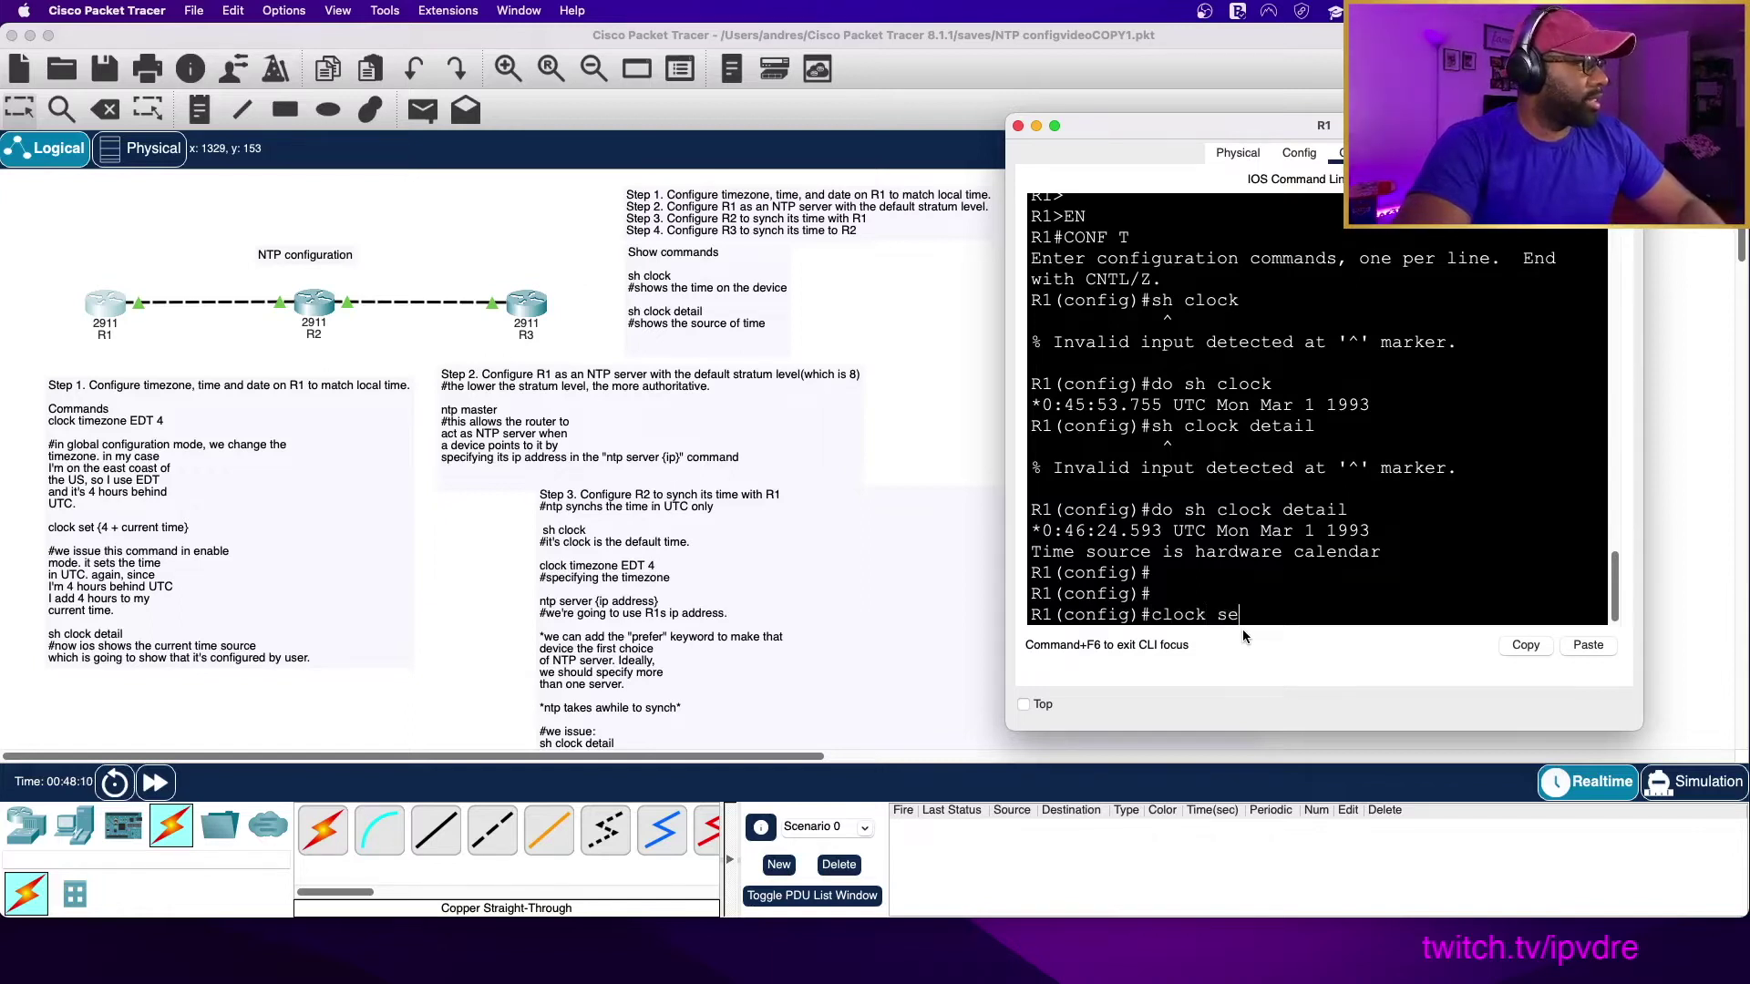
text(t)
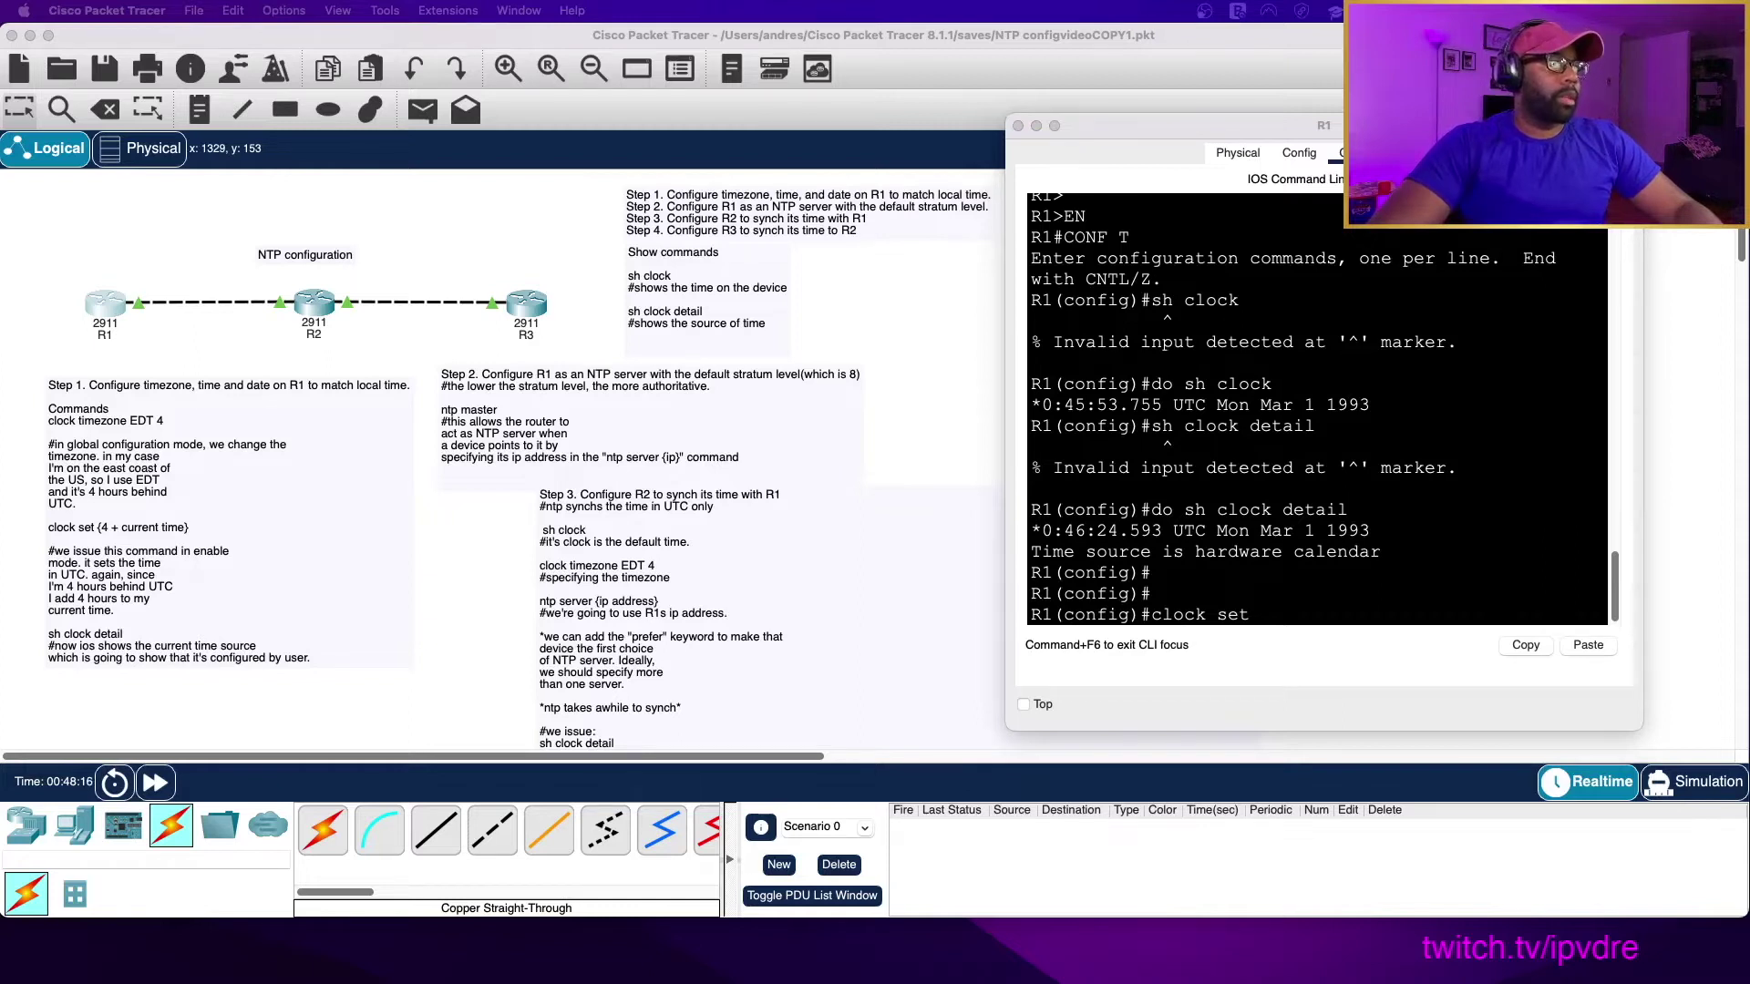
click(1307, 607)
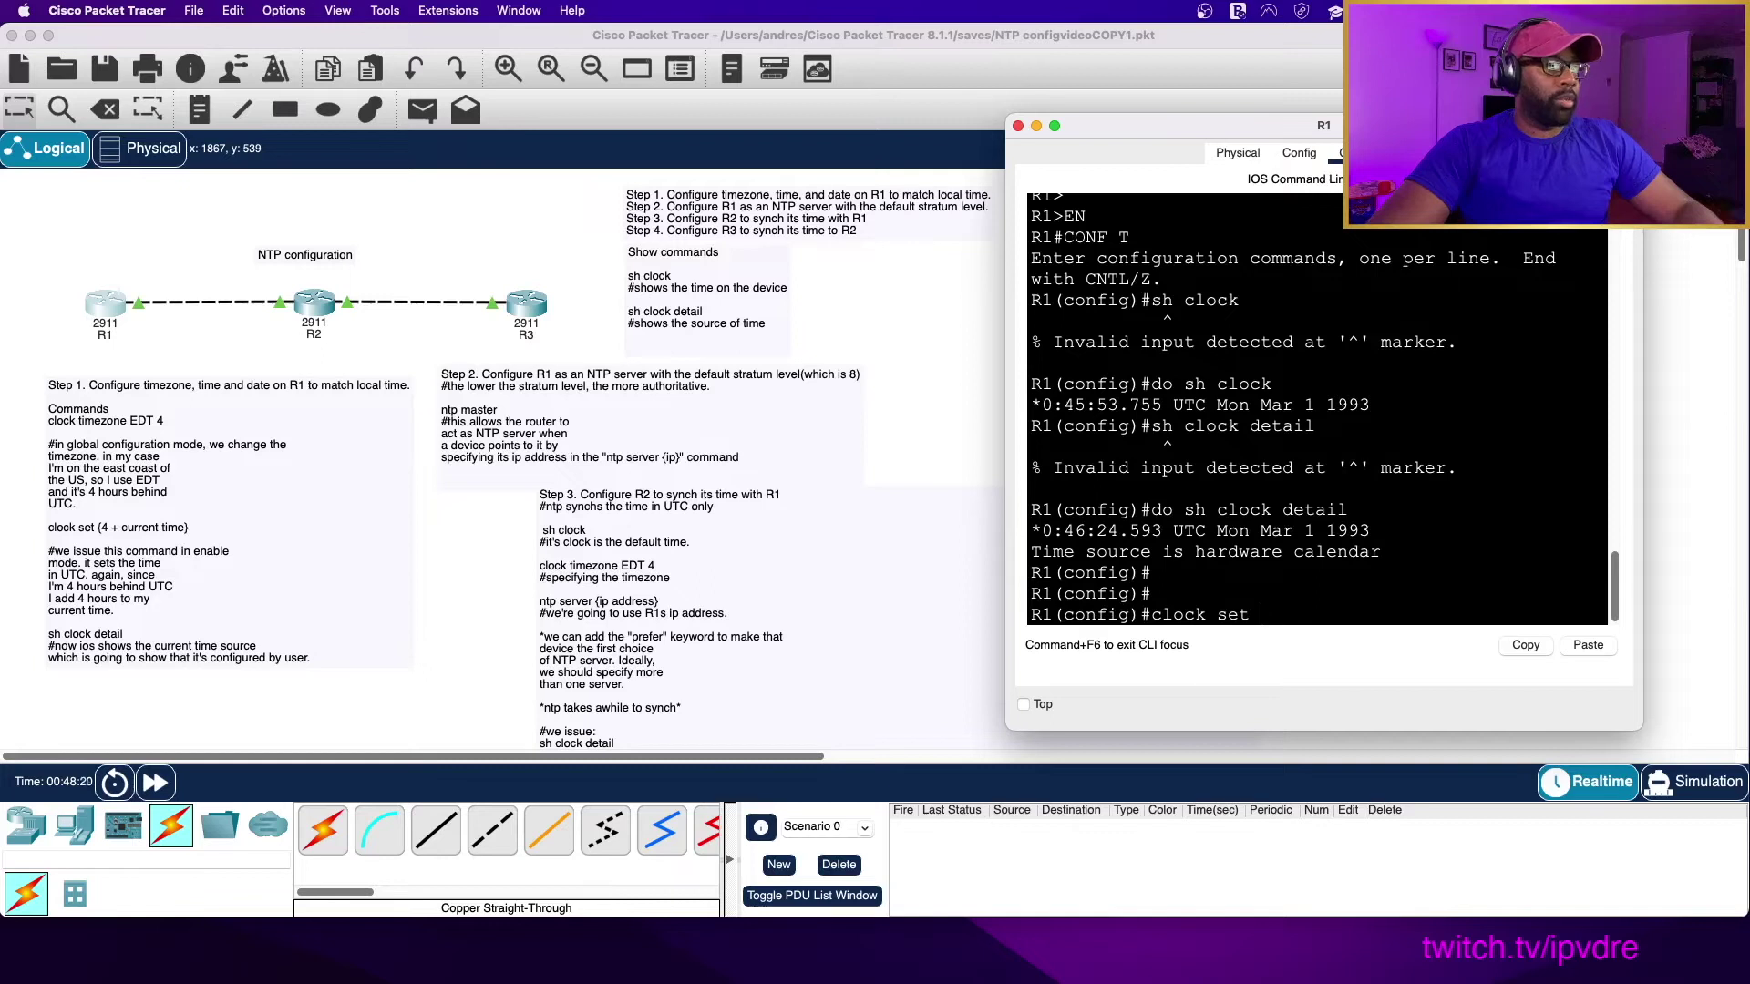
click(1321, 613)
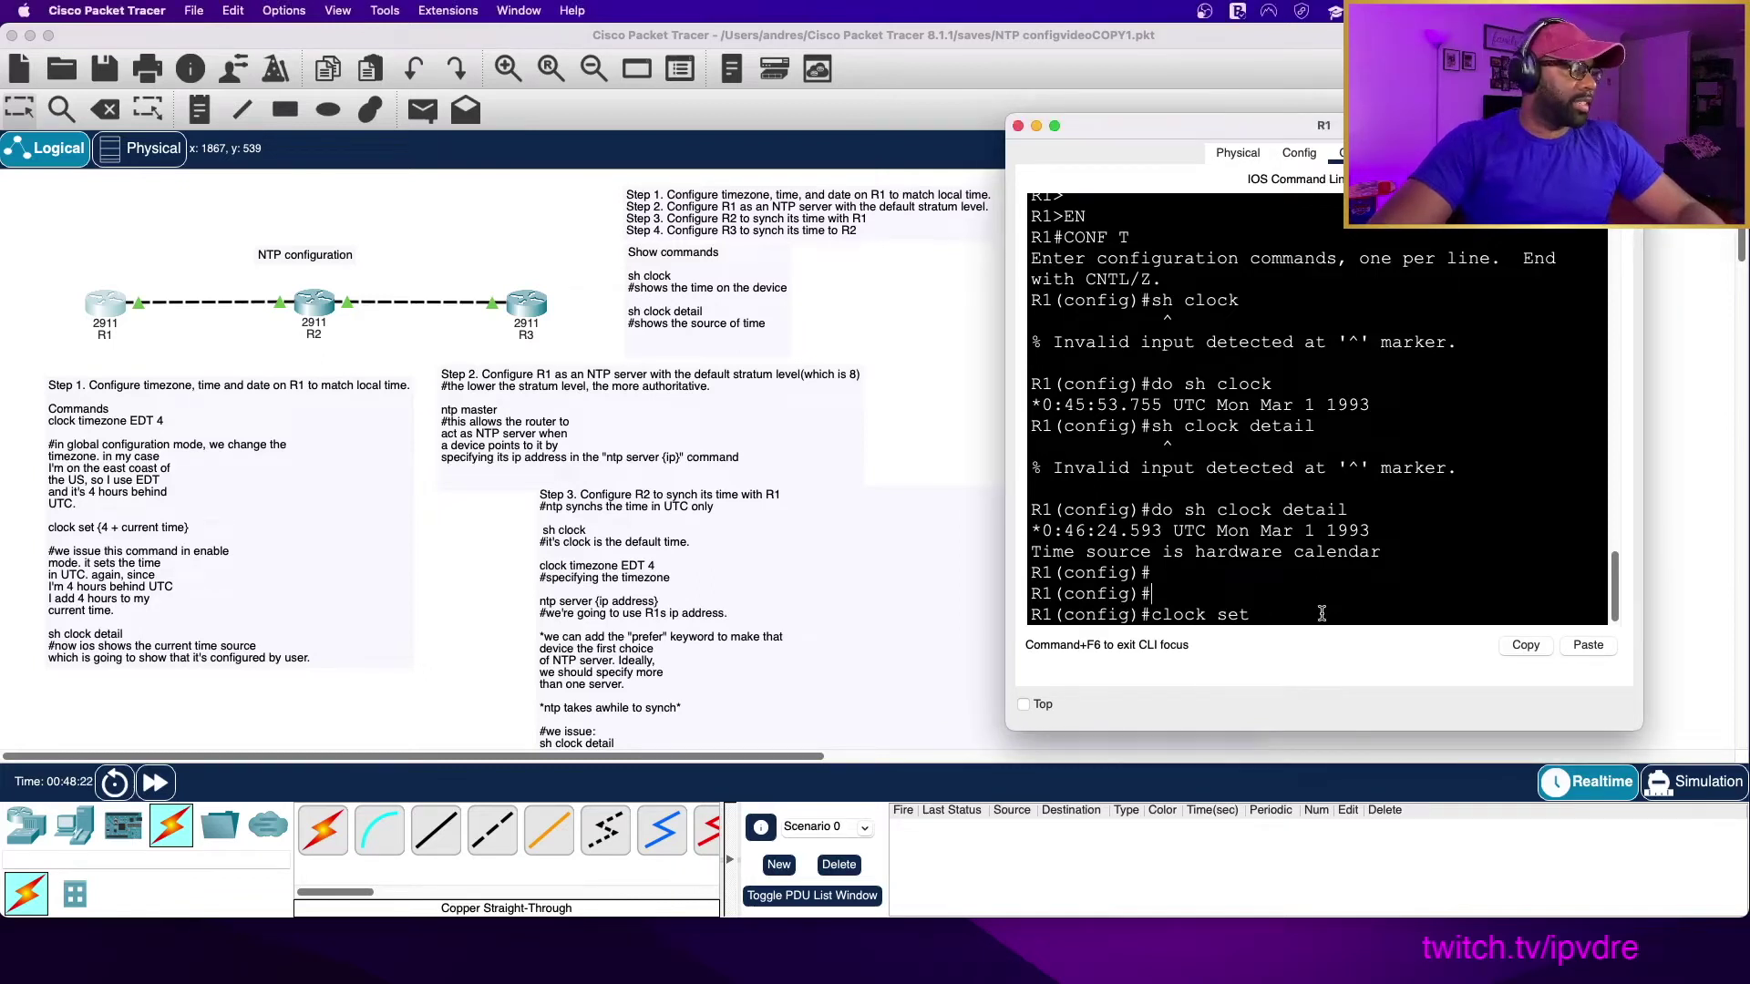
text(?)
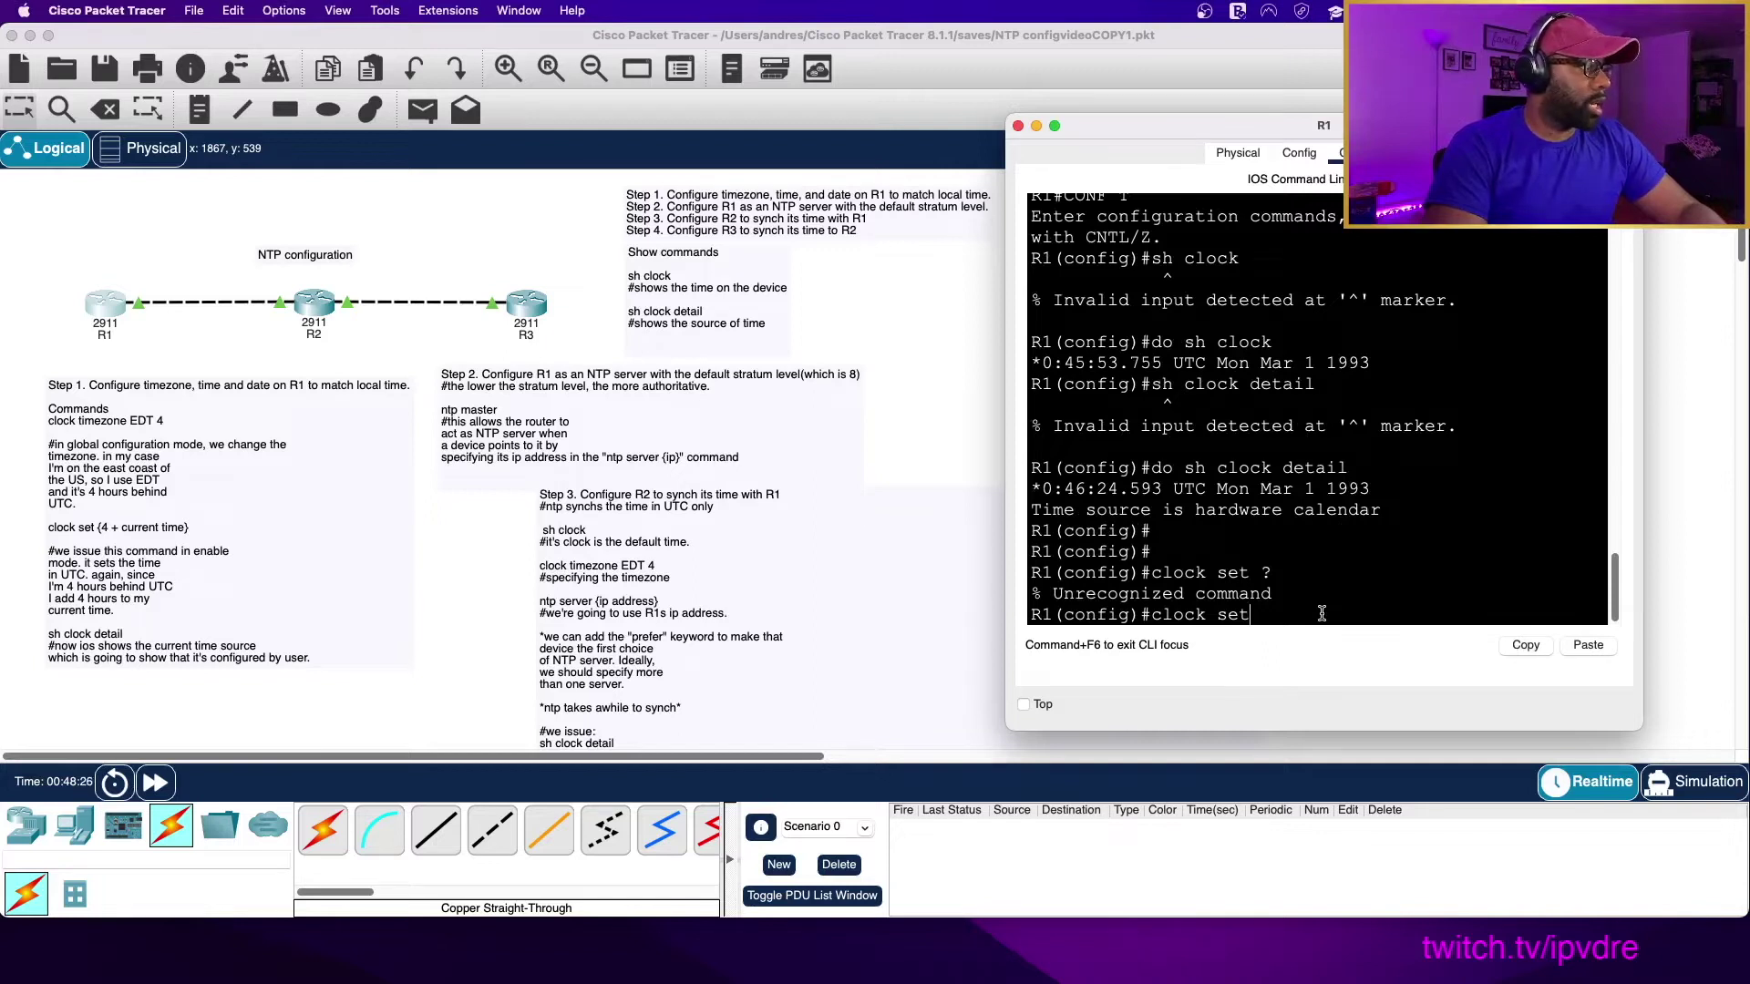
key(BackSpace)
key(BackSpace)
key(BackSpace)
key(BackSpace)
key(BackSpace)
key(BackSpace)
key(BackSpace)
key(BackSpace)
key(BackSpace)
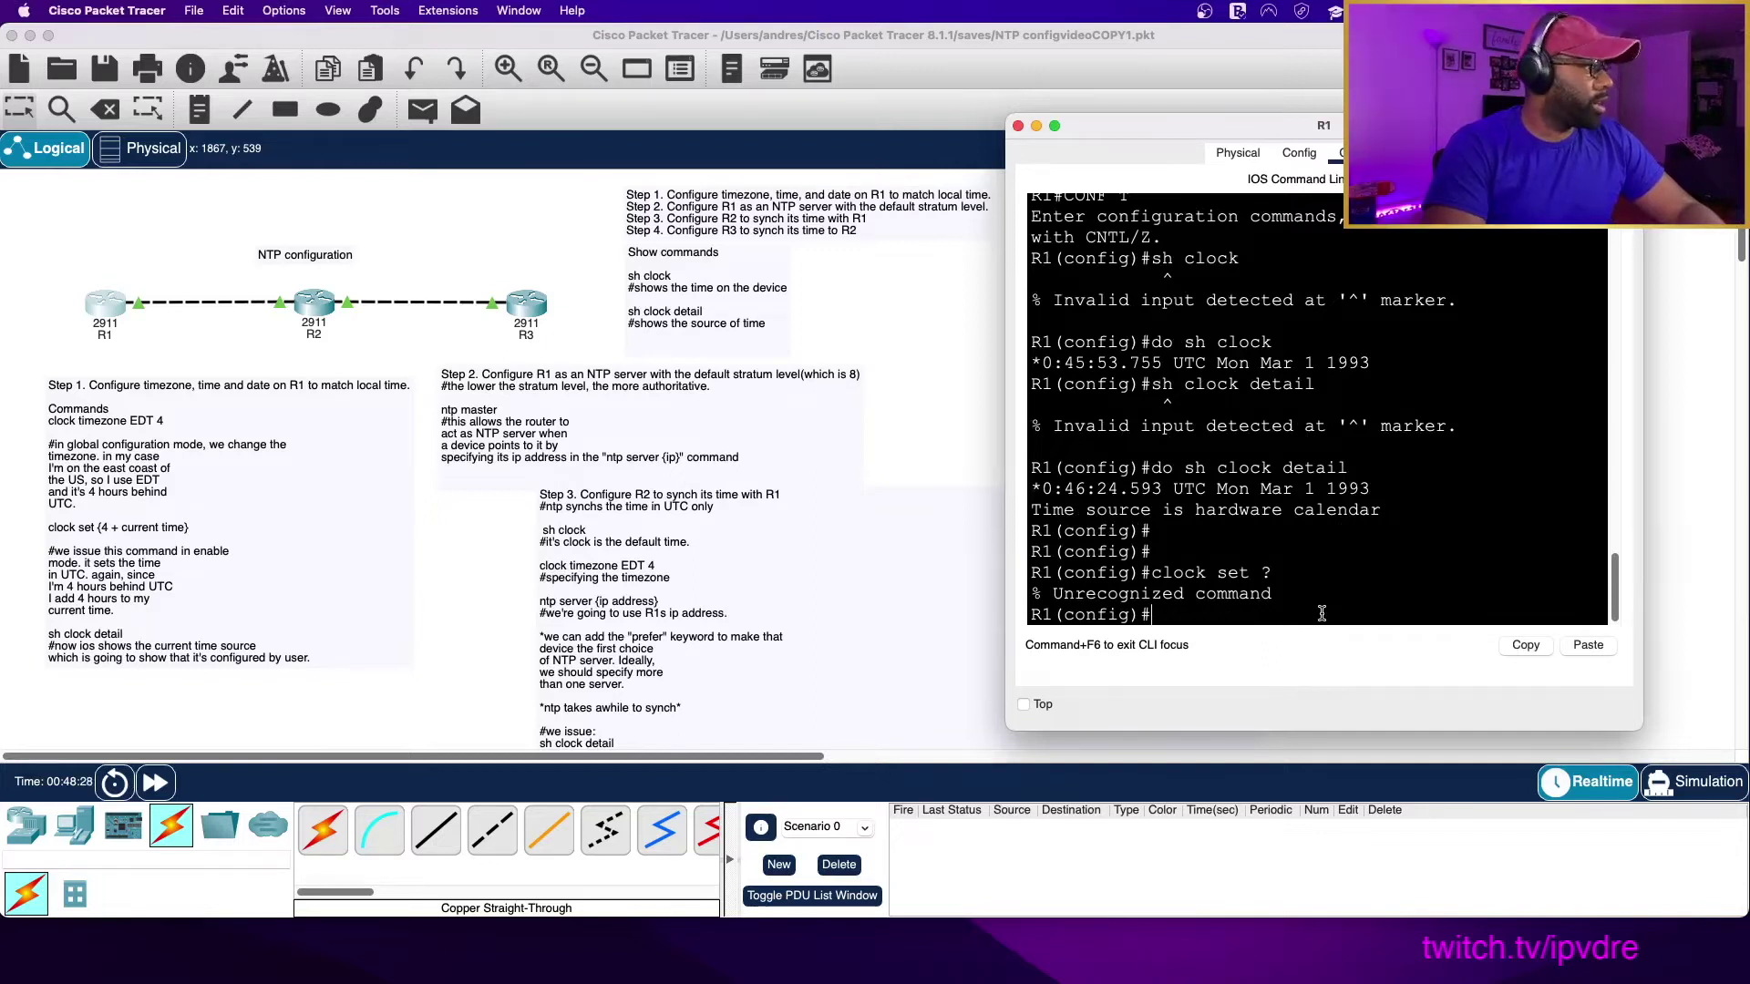
Exit R1's global configuration mode to return to privileged EXEC mode.
text(exit)
key(Return)
key(Return)
key(Return)
key(Return)
Set R1's clock to 03:19:00 Aug 17 2022 with clock set, consulting the command's inline help for the time and date format.
text(clock set )
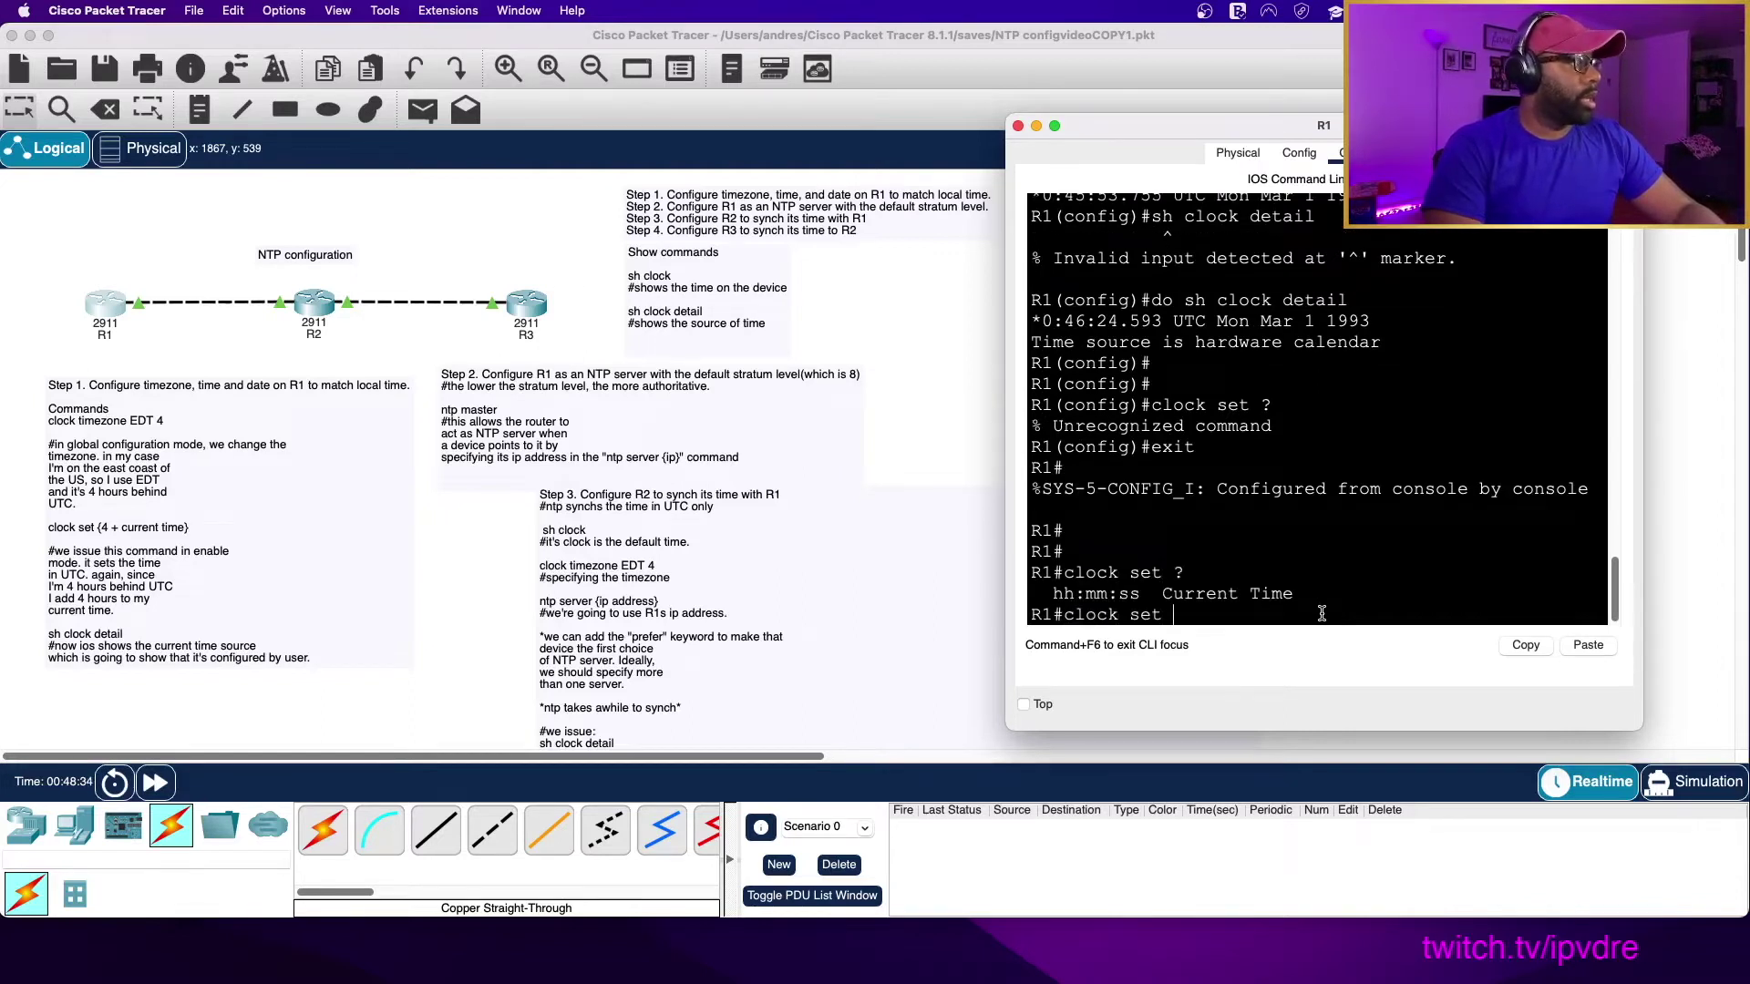
text(?03:)
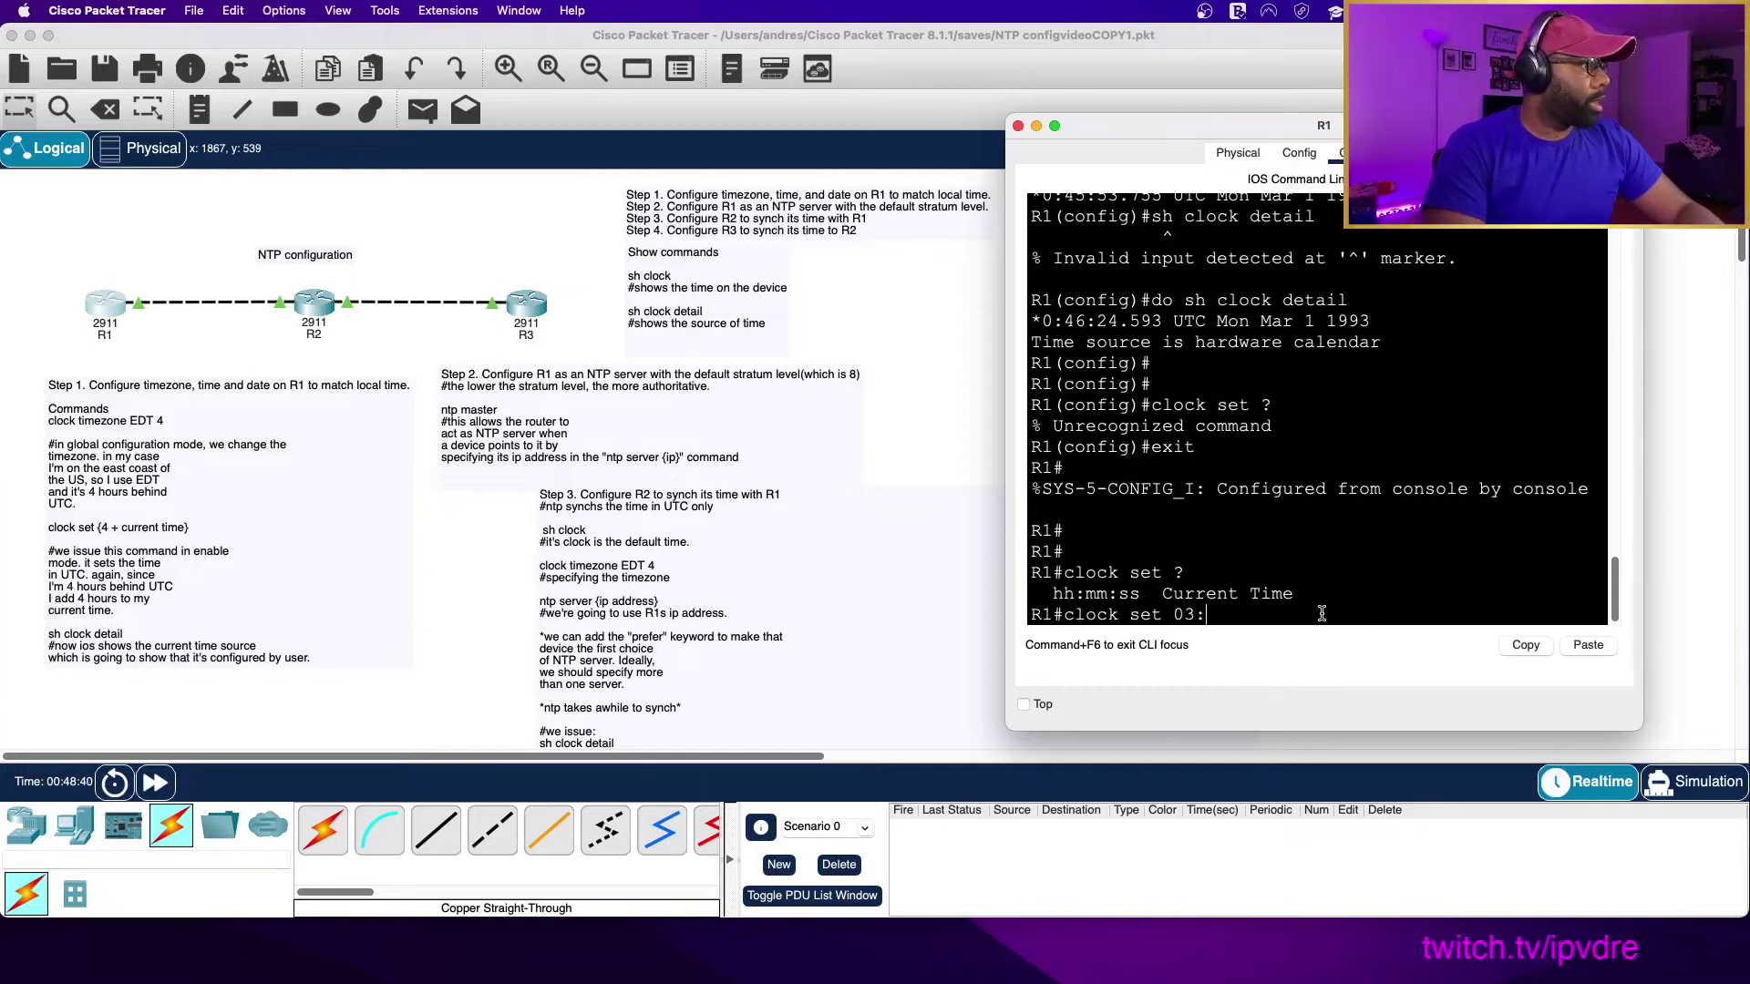
text(19)
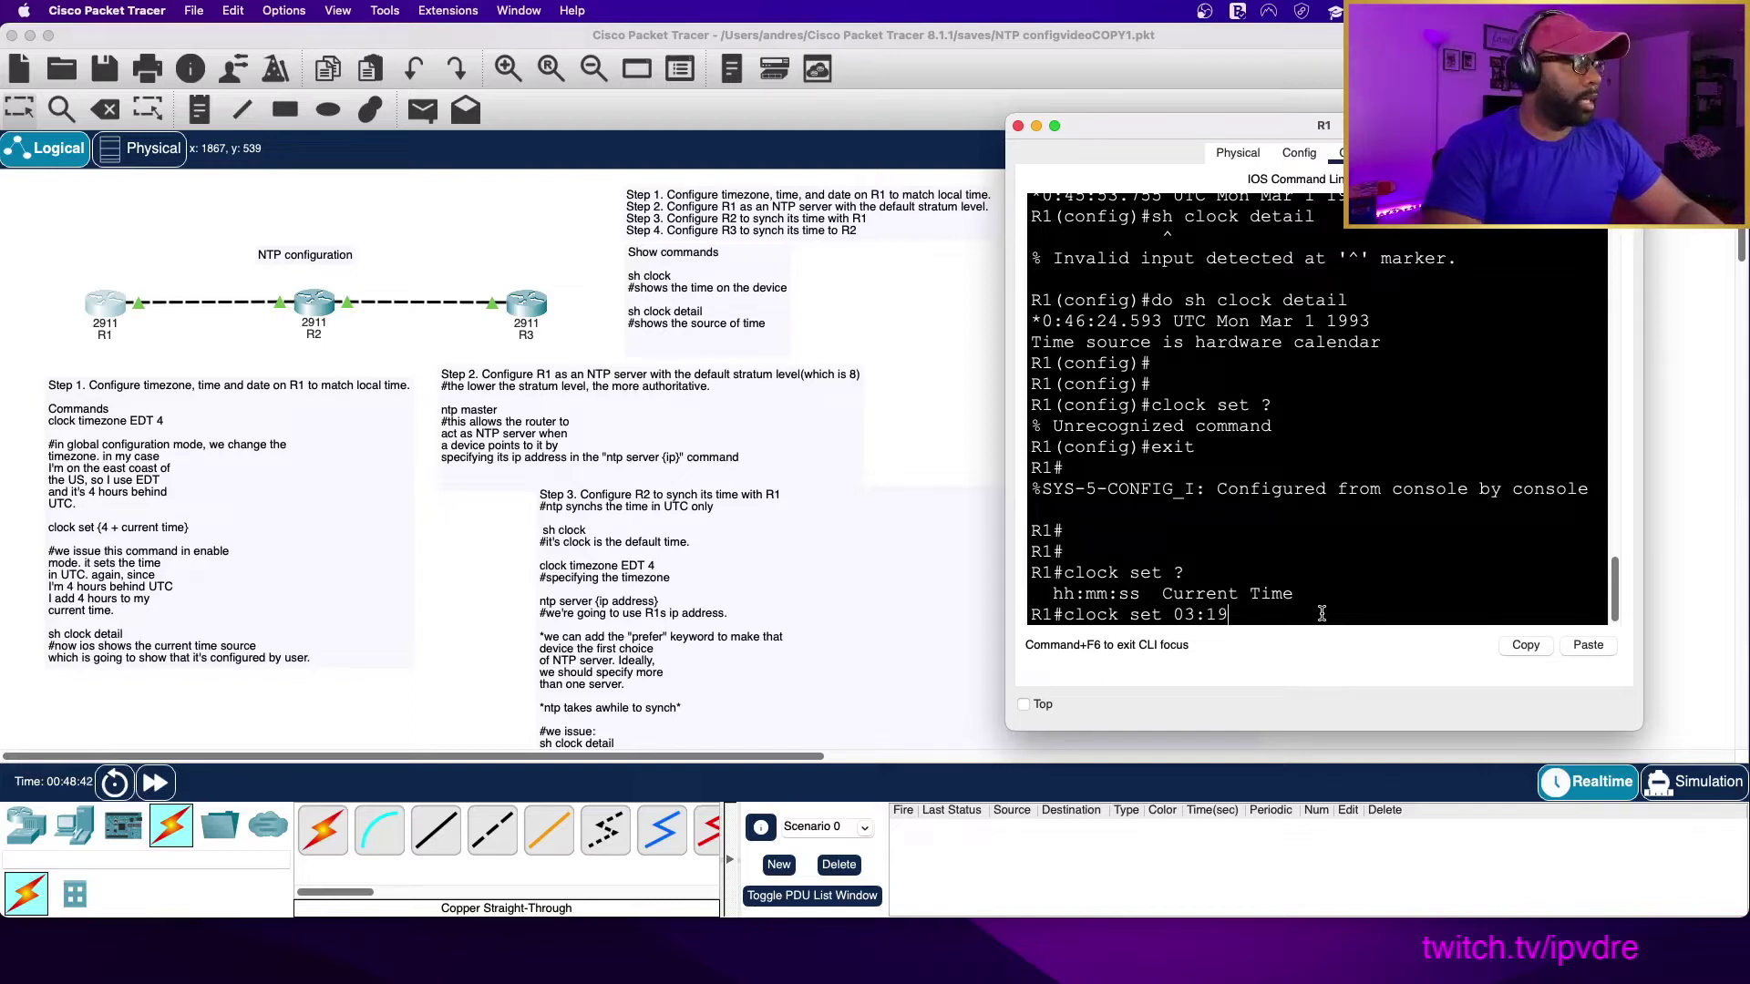
text(:00)
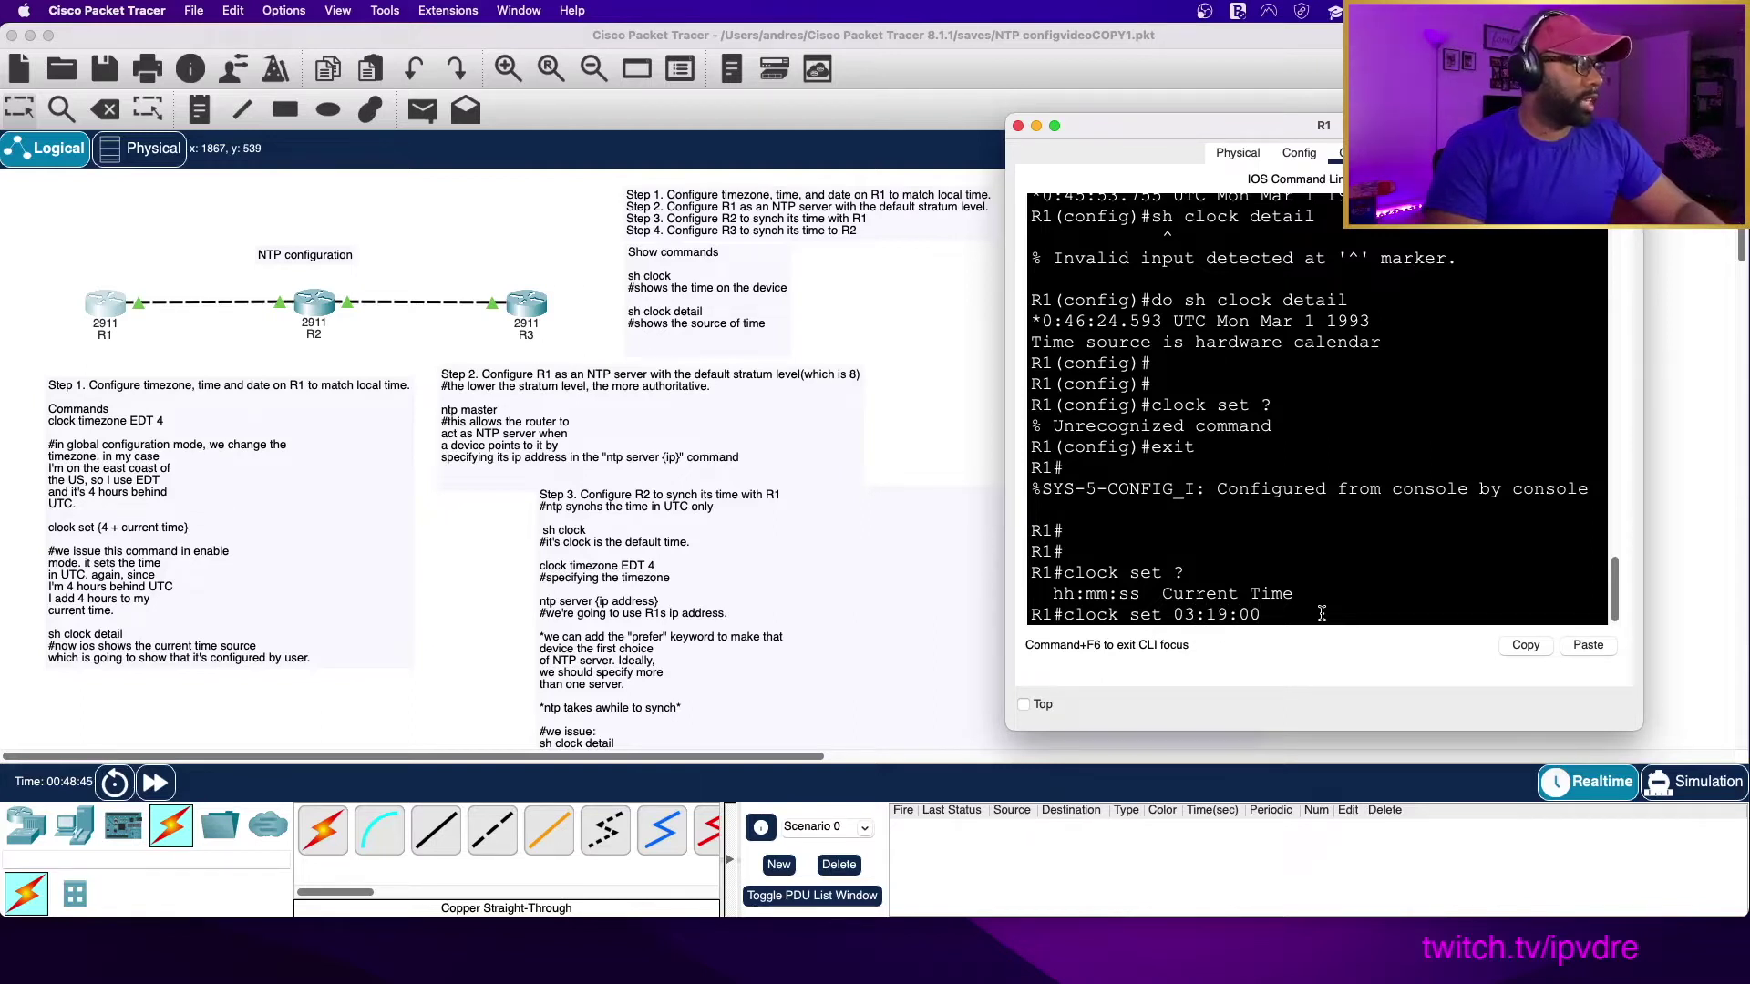
key(Return)
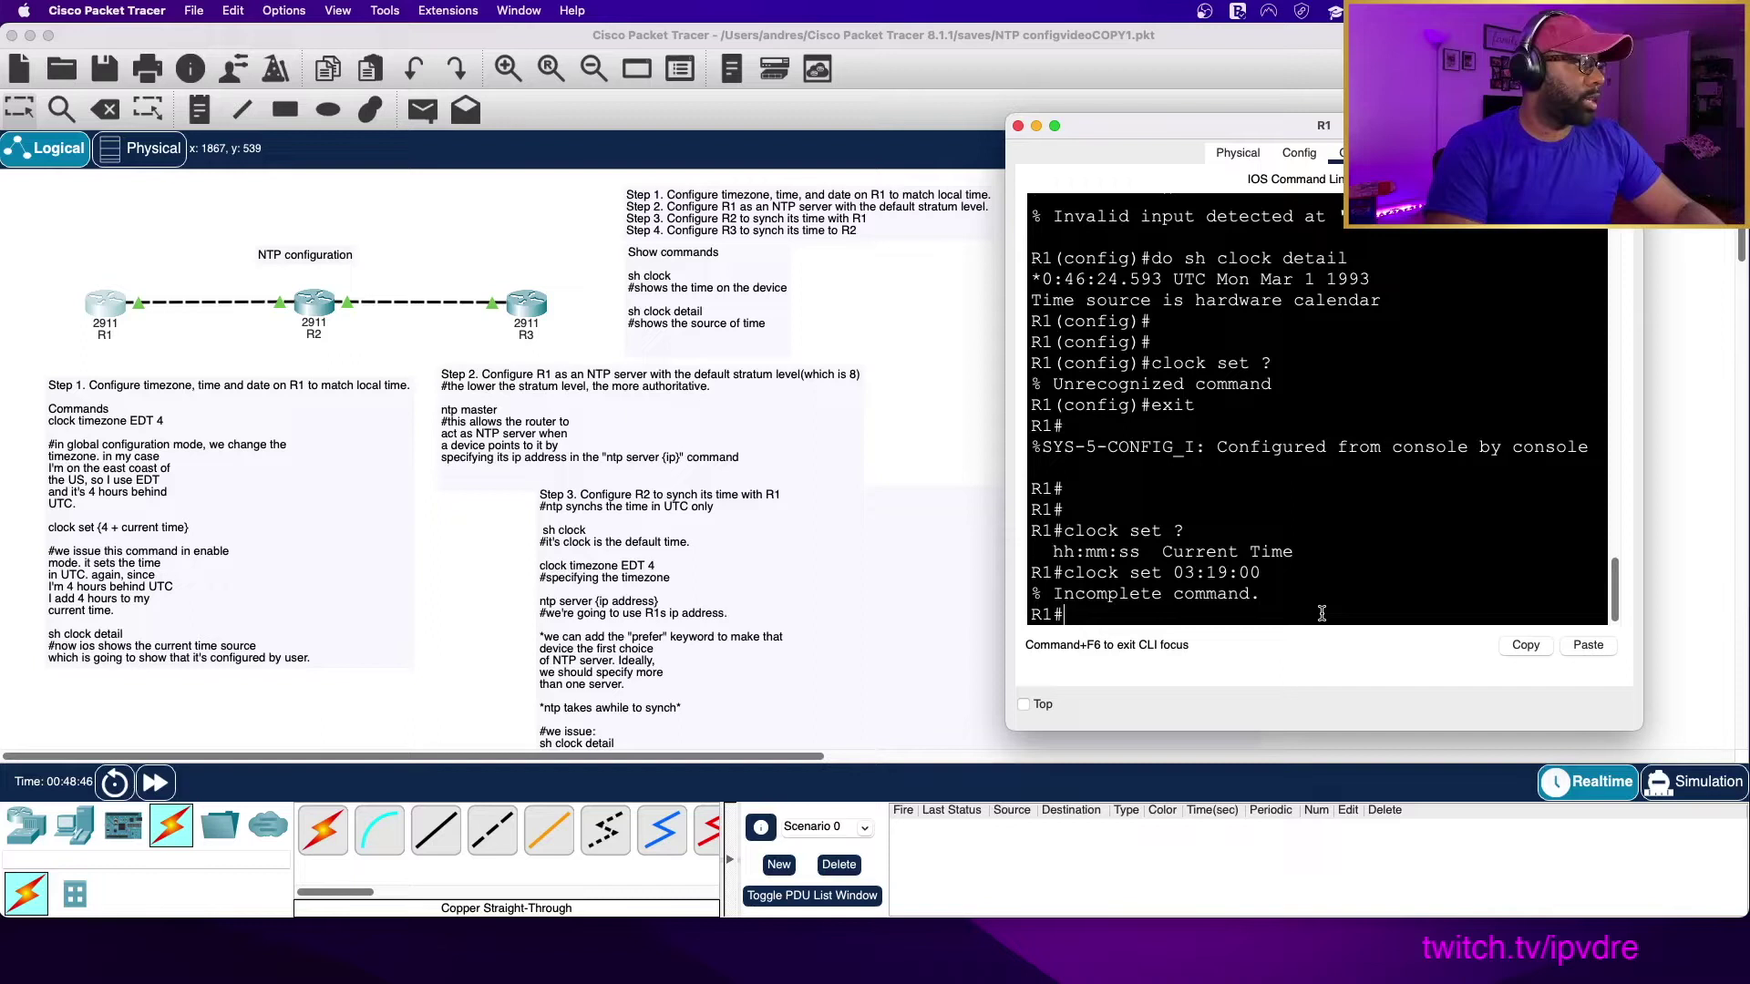
key(Up)
key(Return)
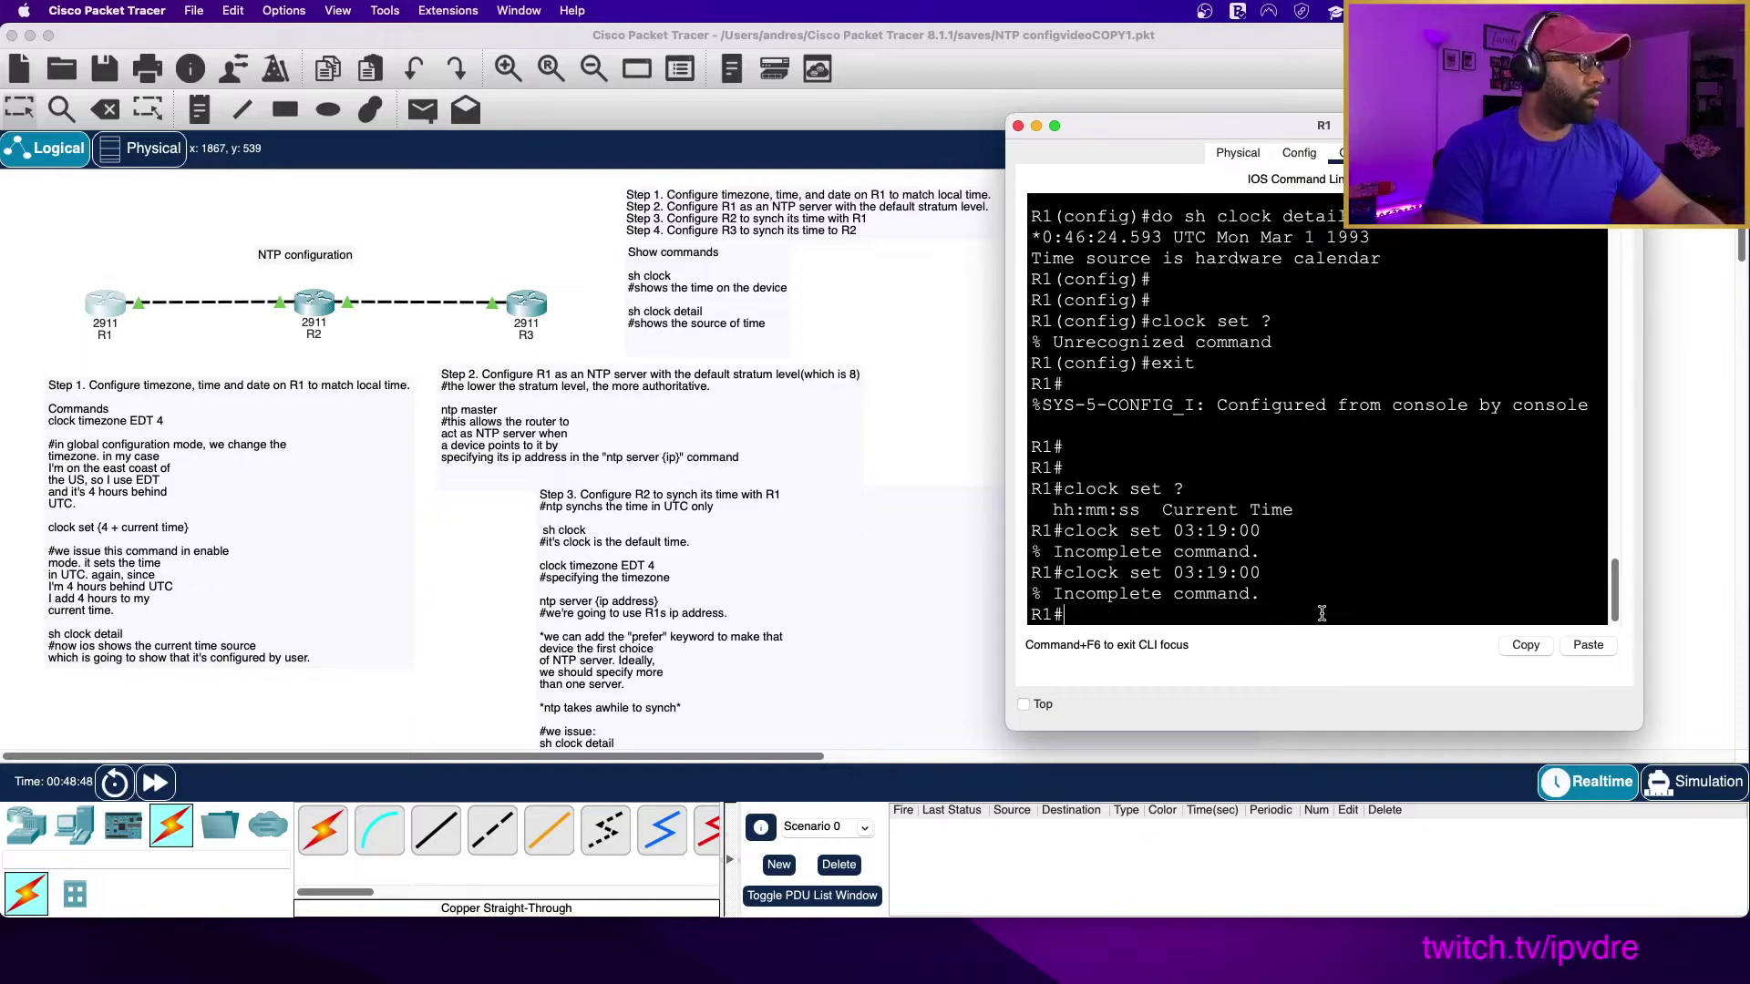
key(Up)
text(?)
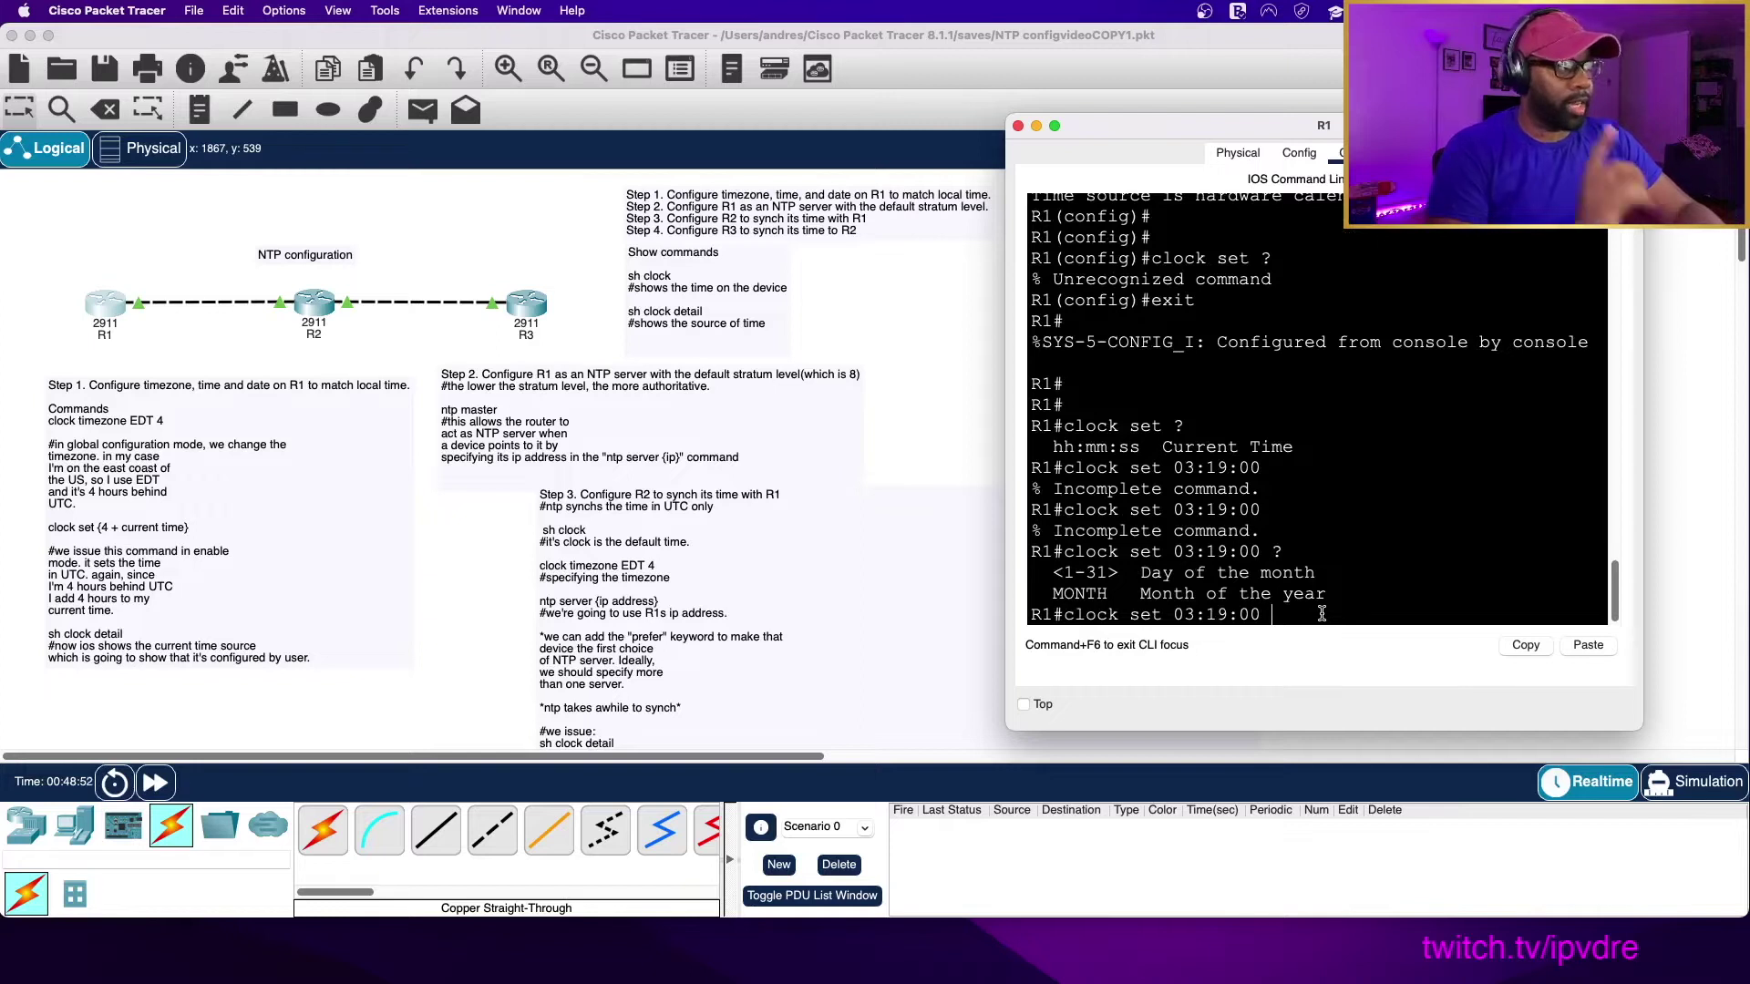
text(Aug)
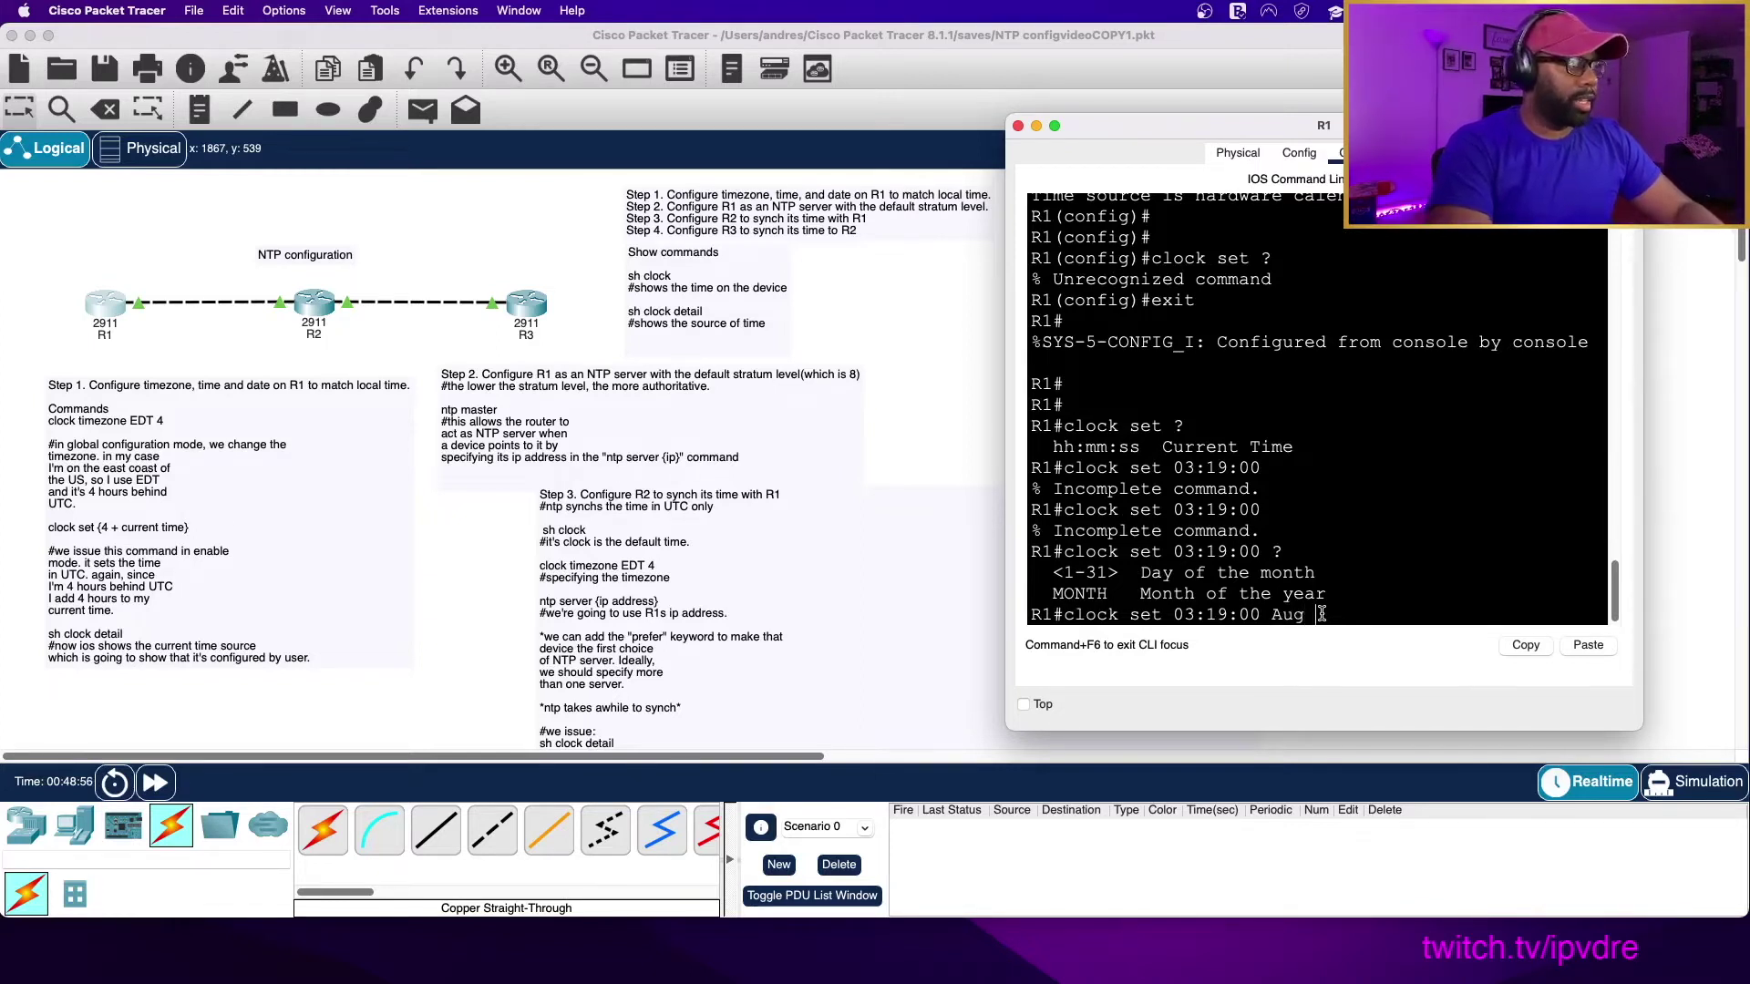
text( 17 2022)
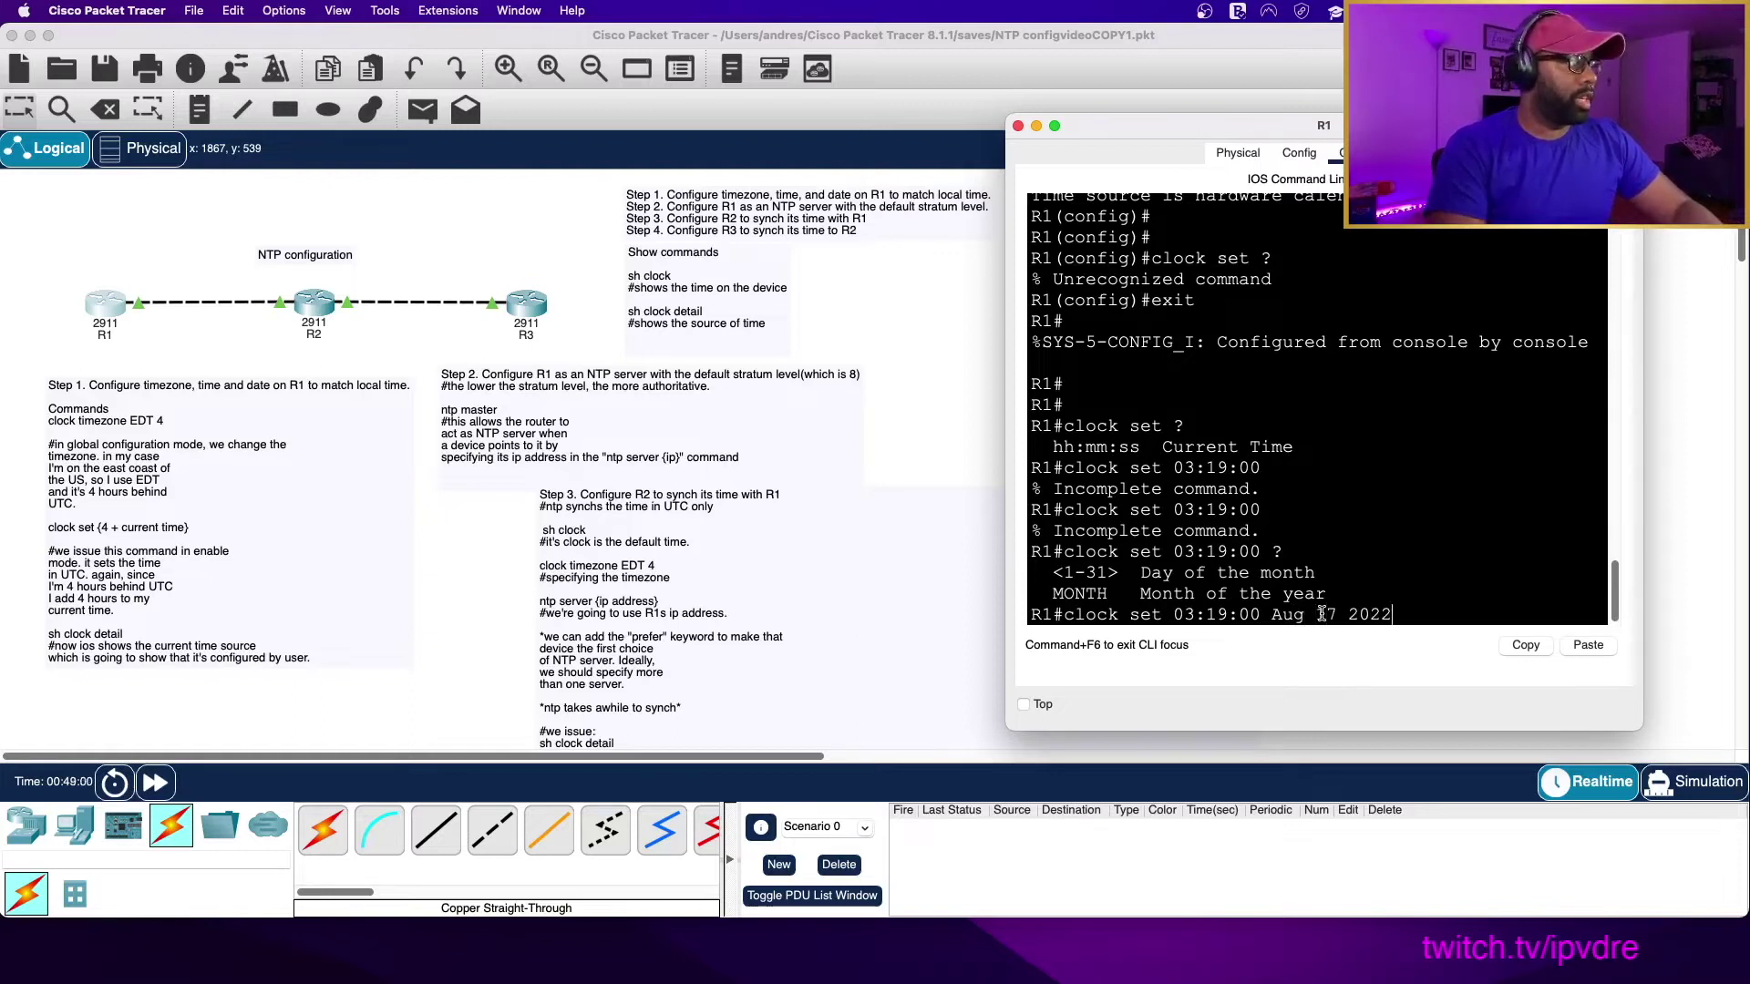
key(Return)
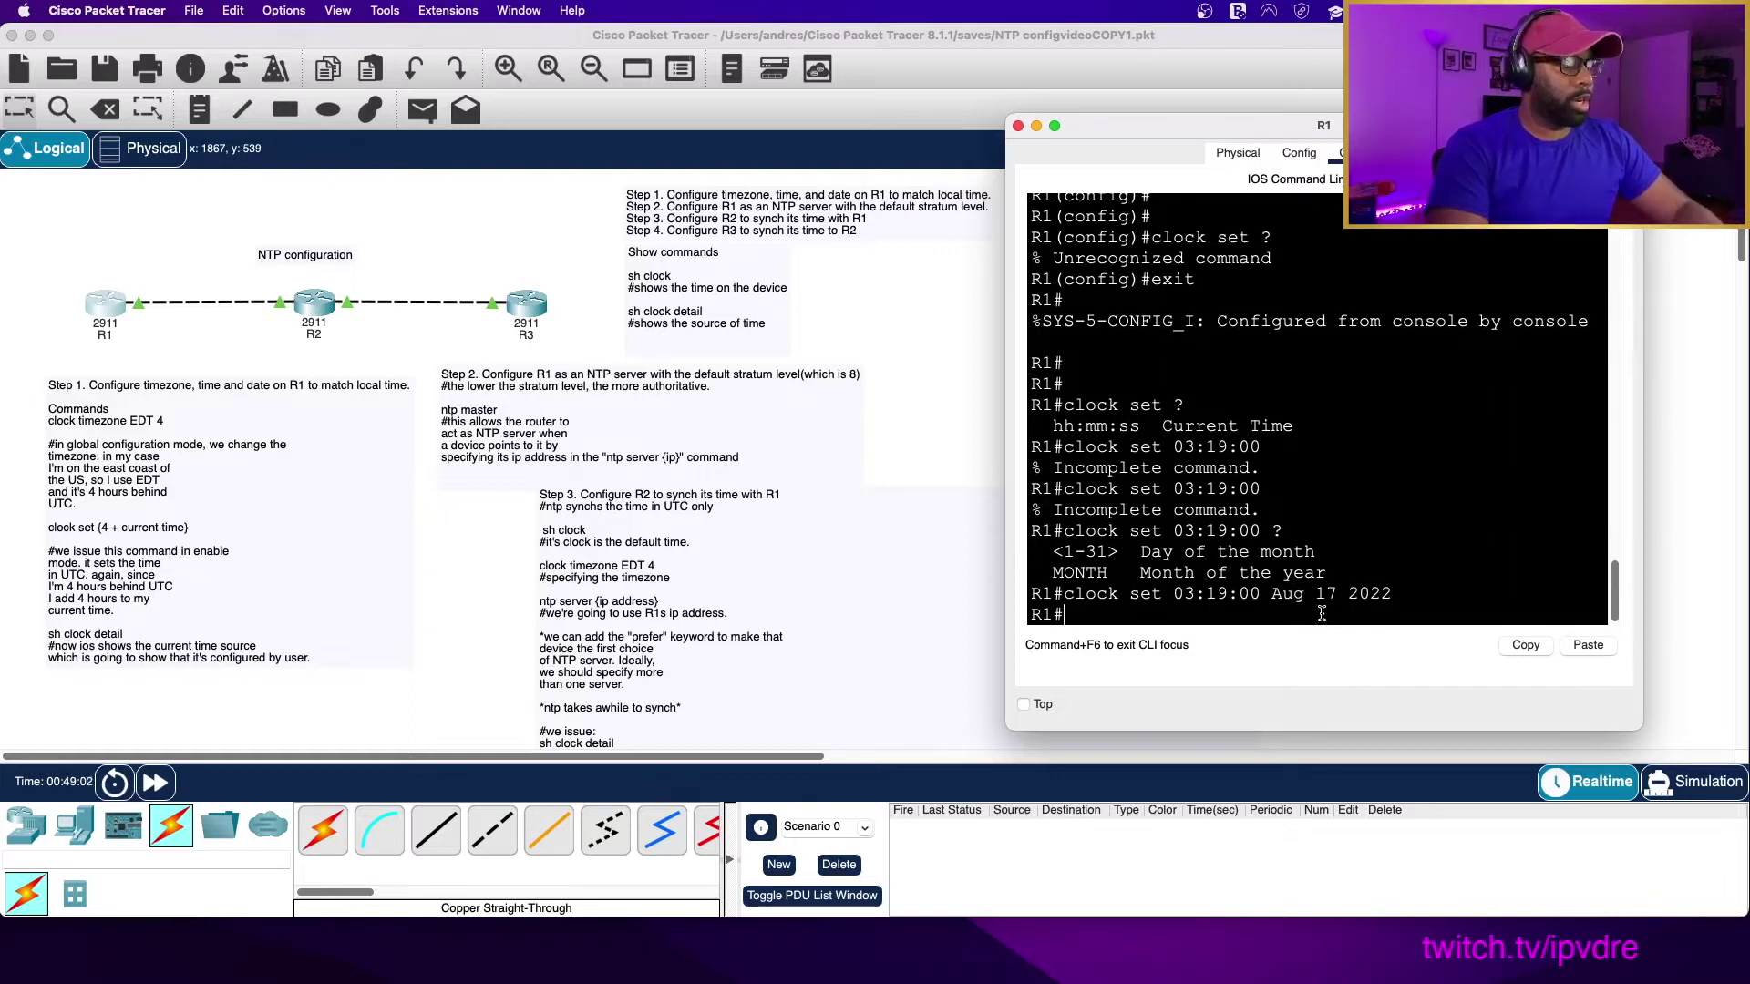
Verify R1's new time and time source with sh clock detail in privileged EXEC mode.
text(s)
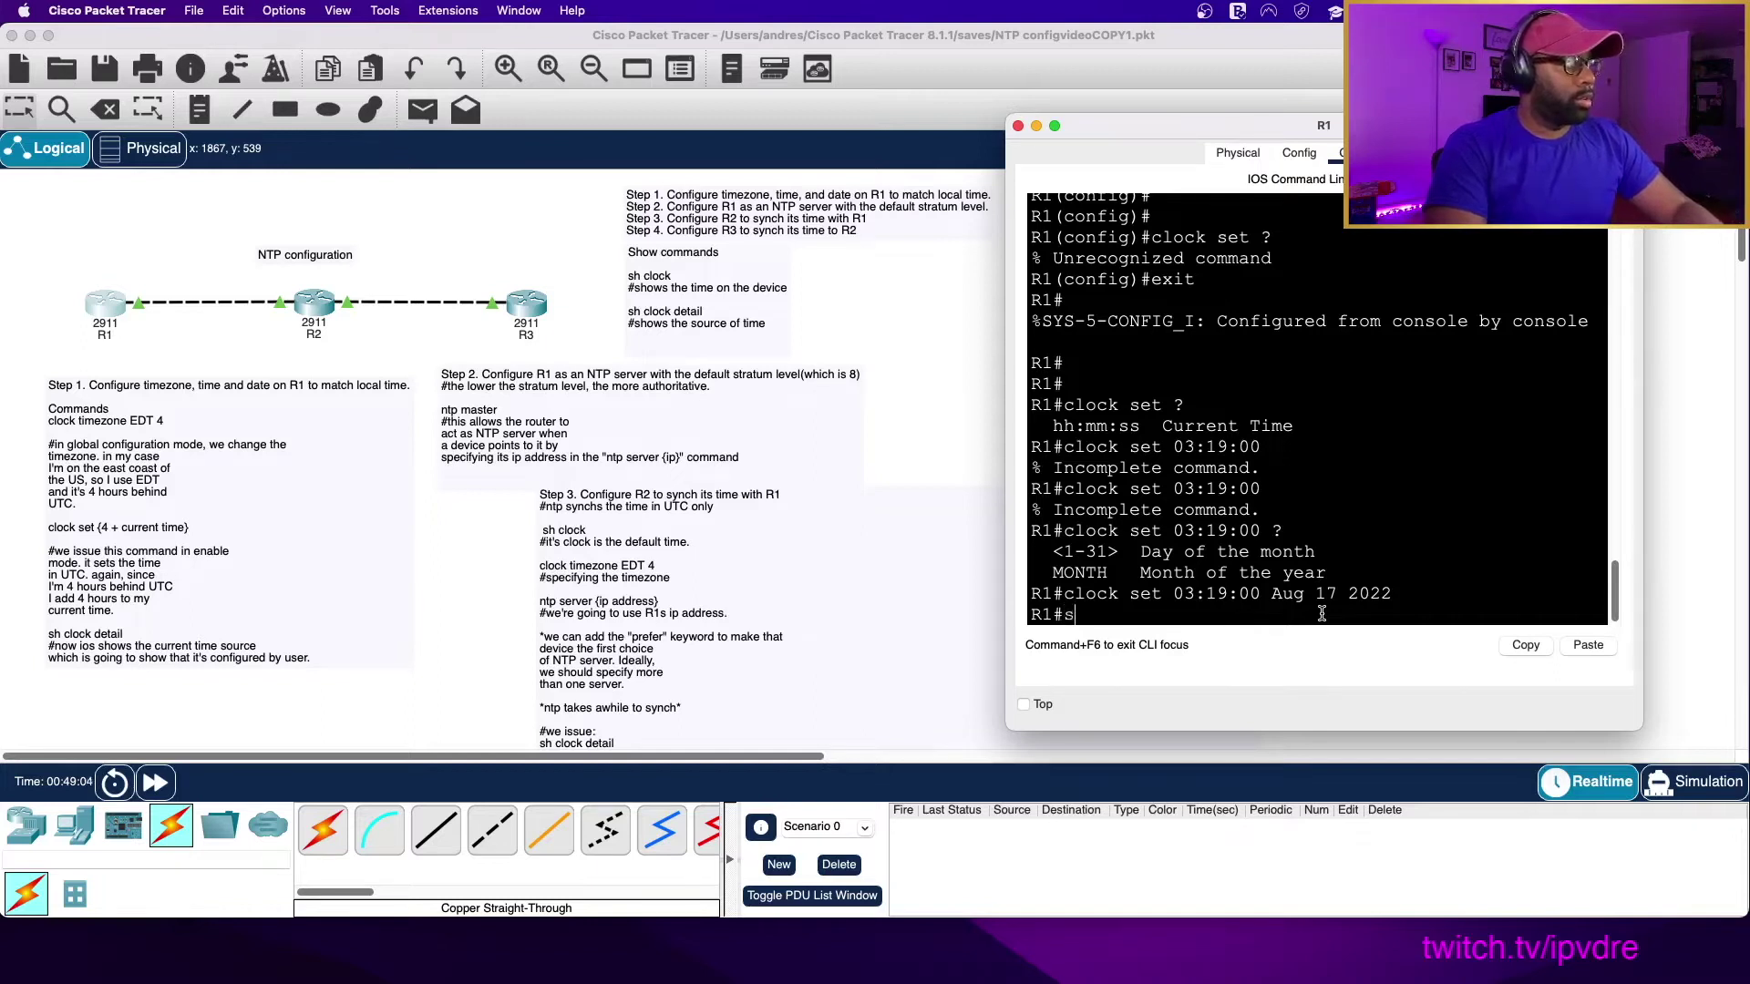
text(h clock de)
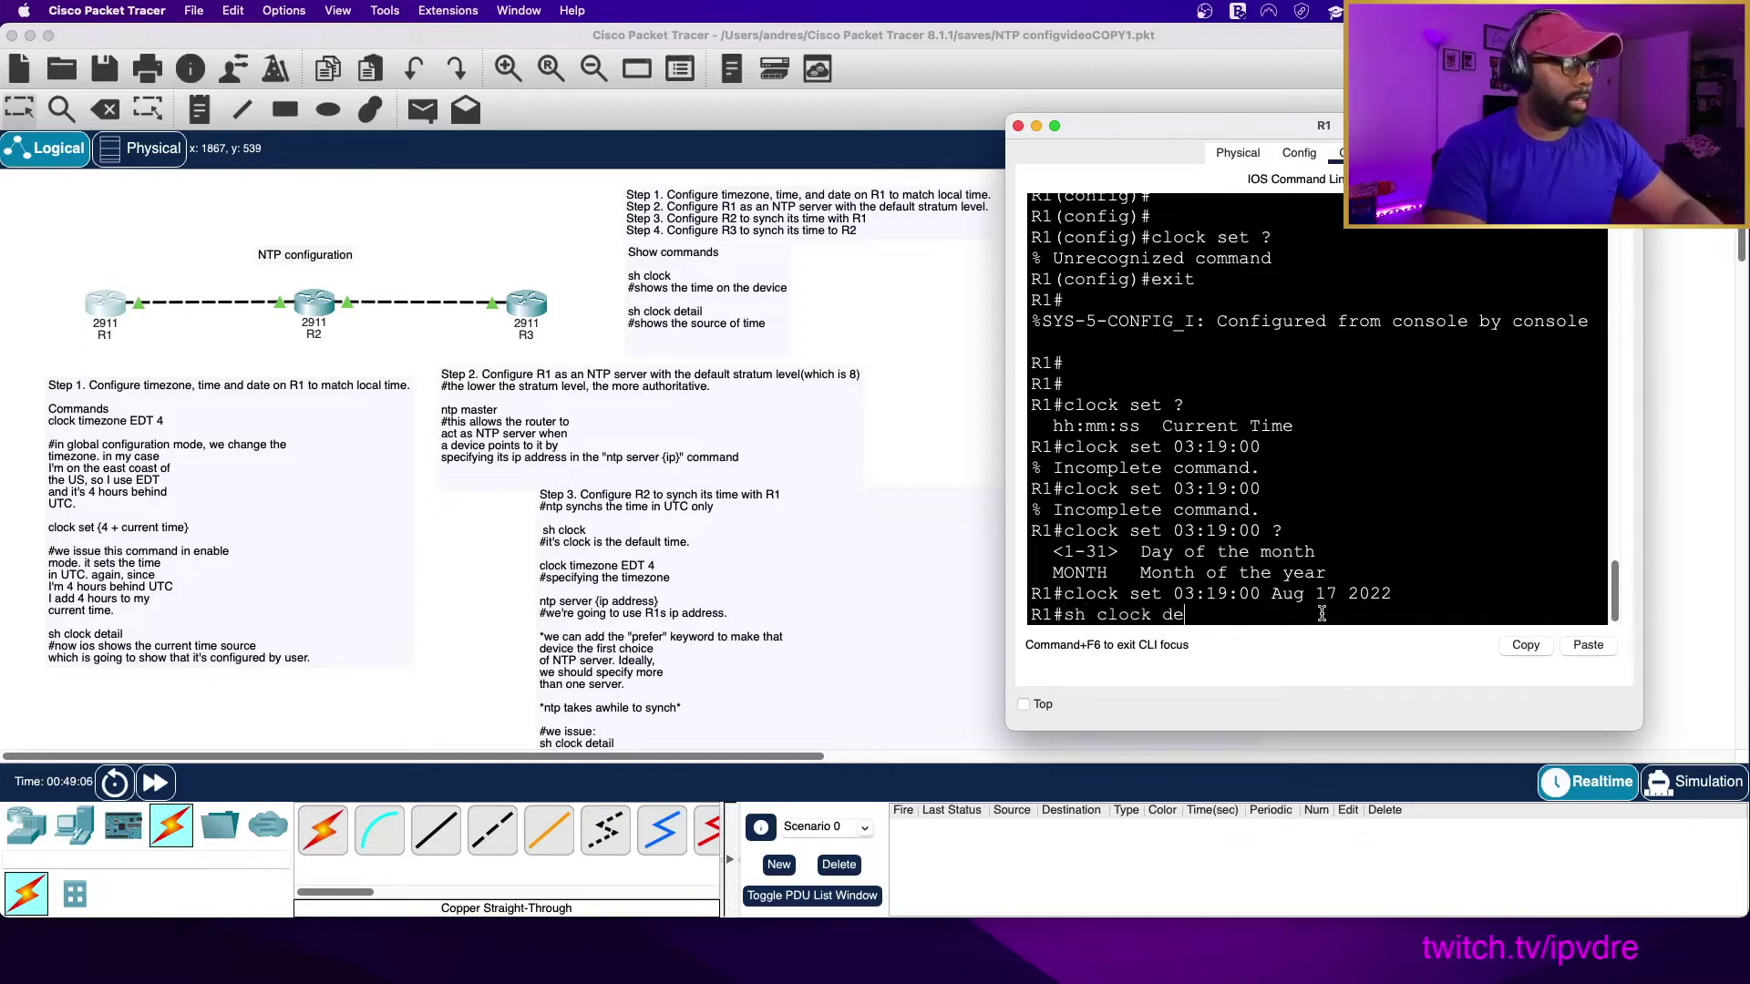
text(tail)
key(Return)
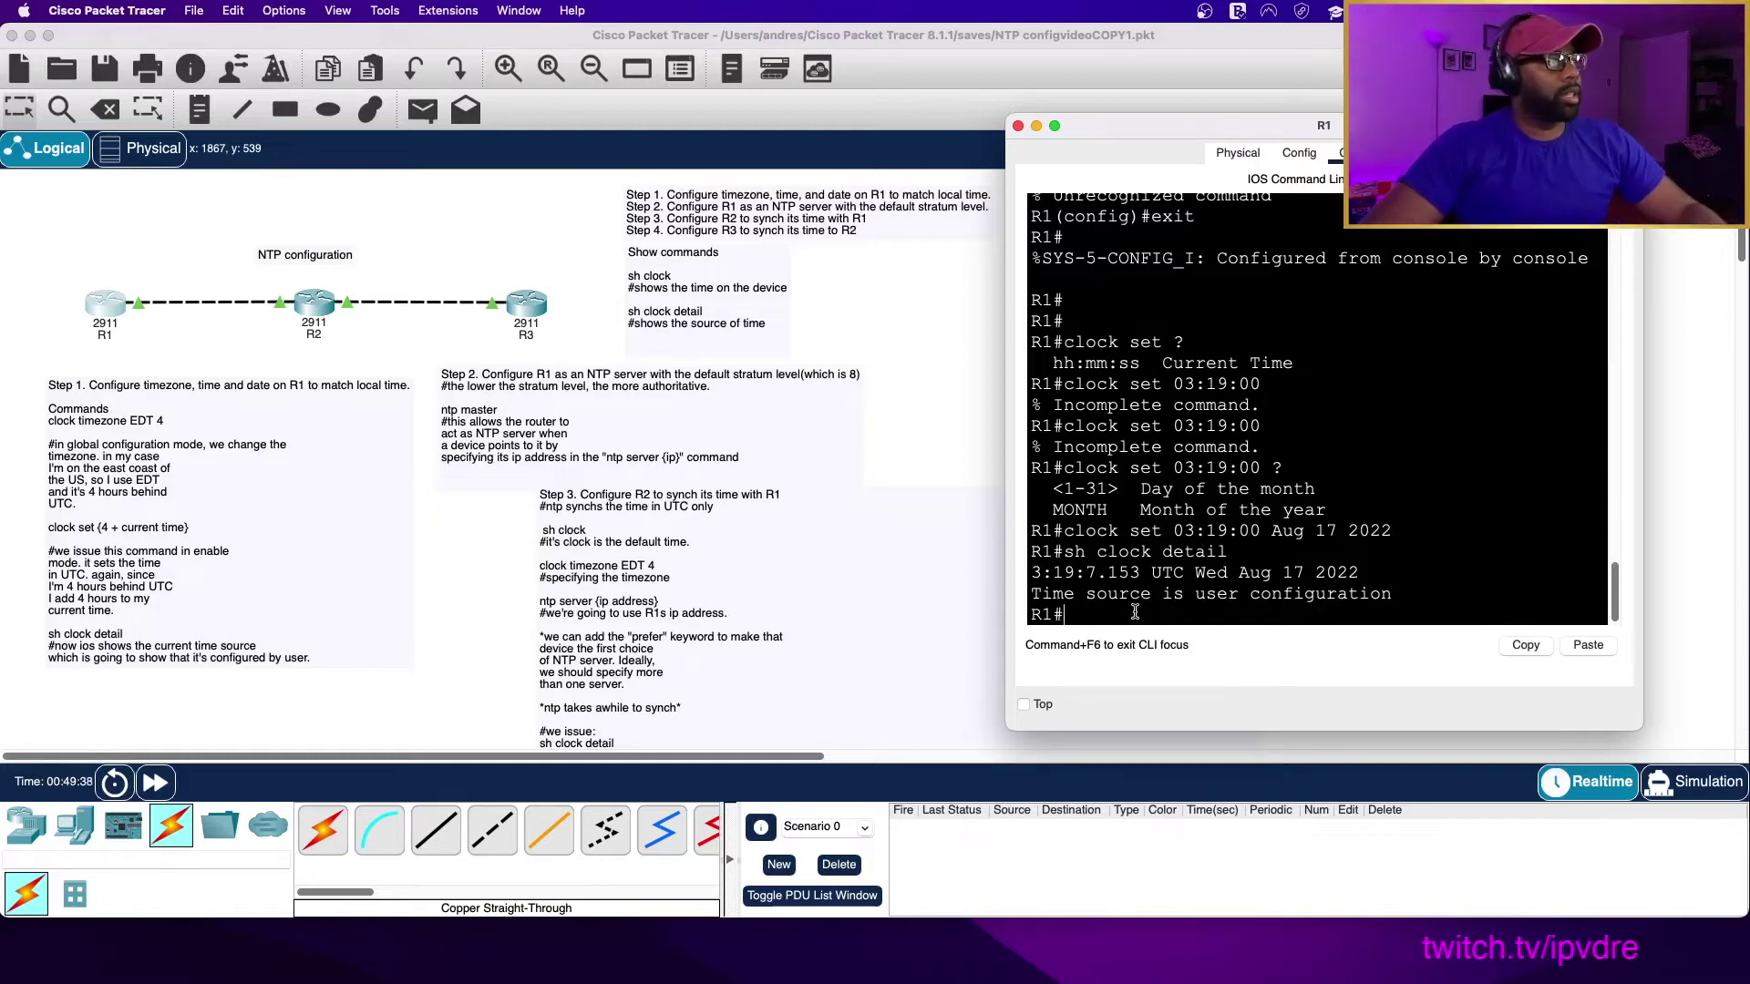
key(Return)
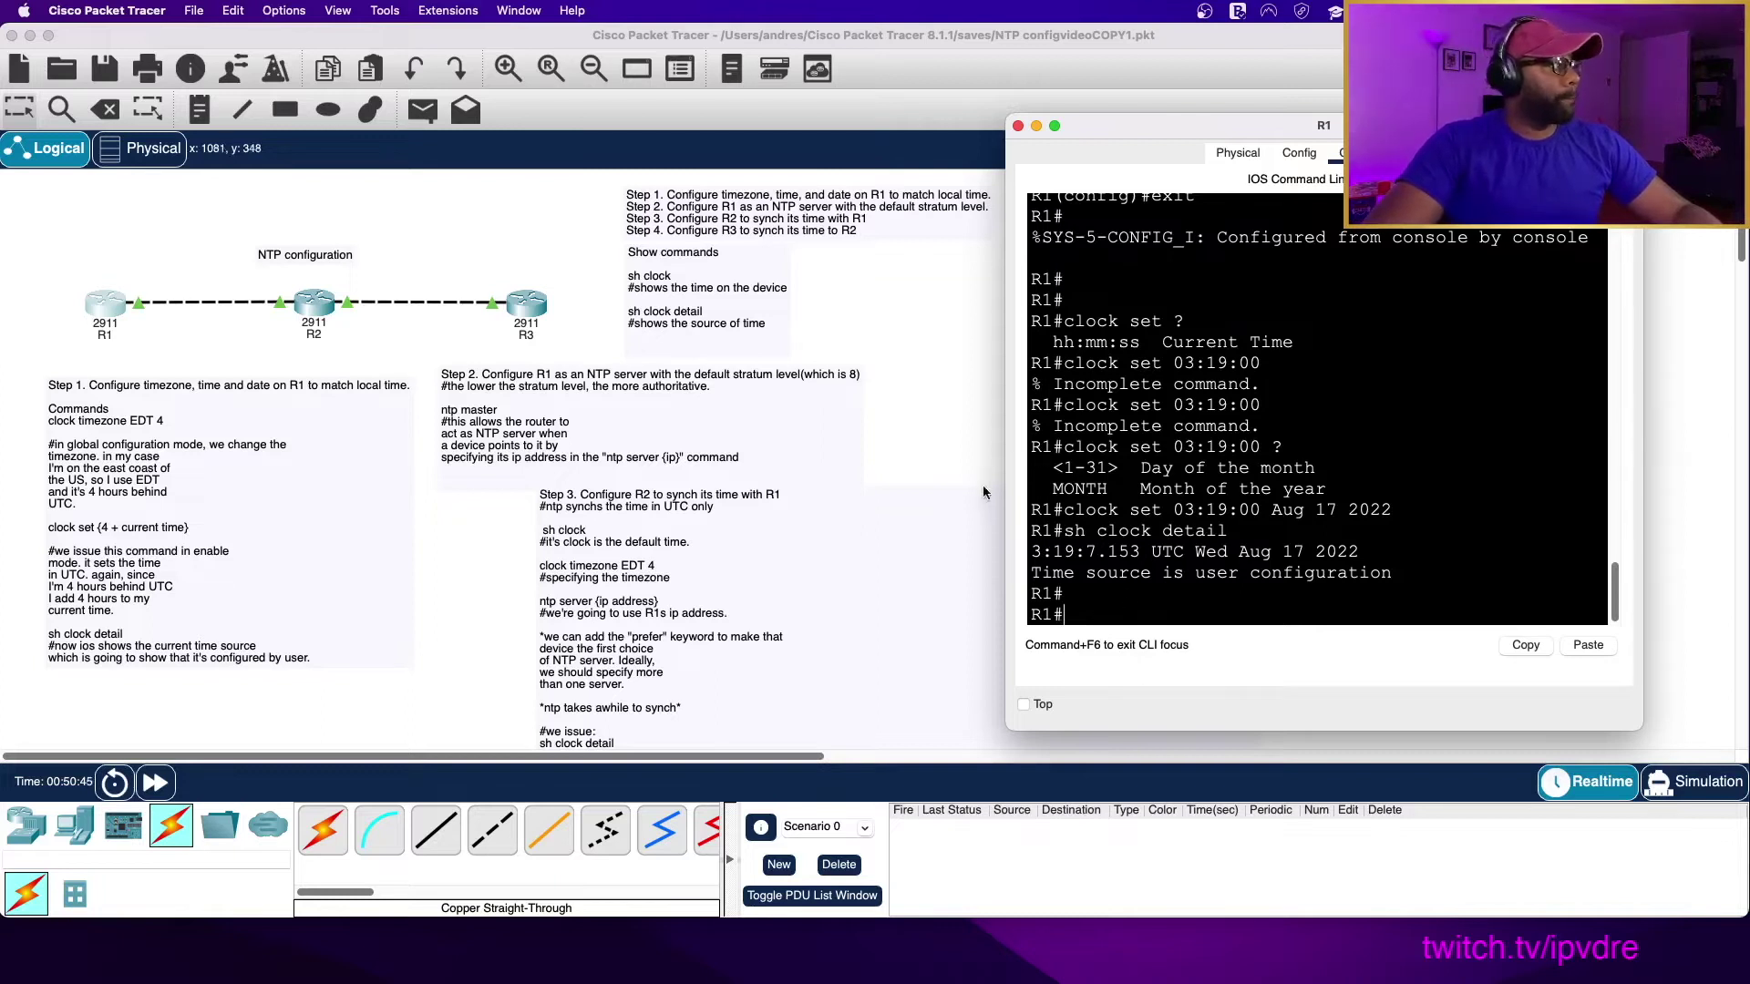
scroll(1159, 602, down, 1)
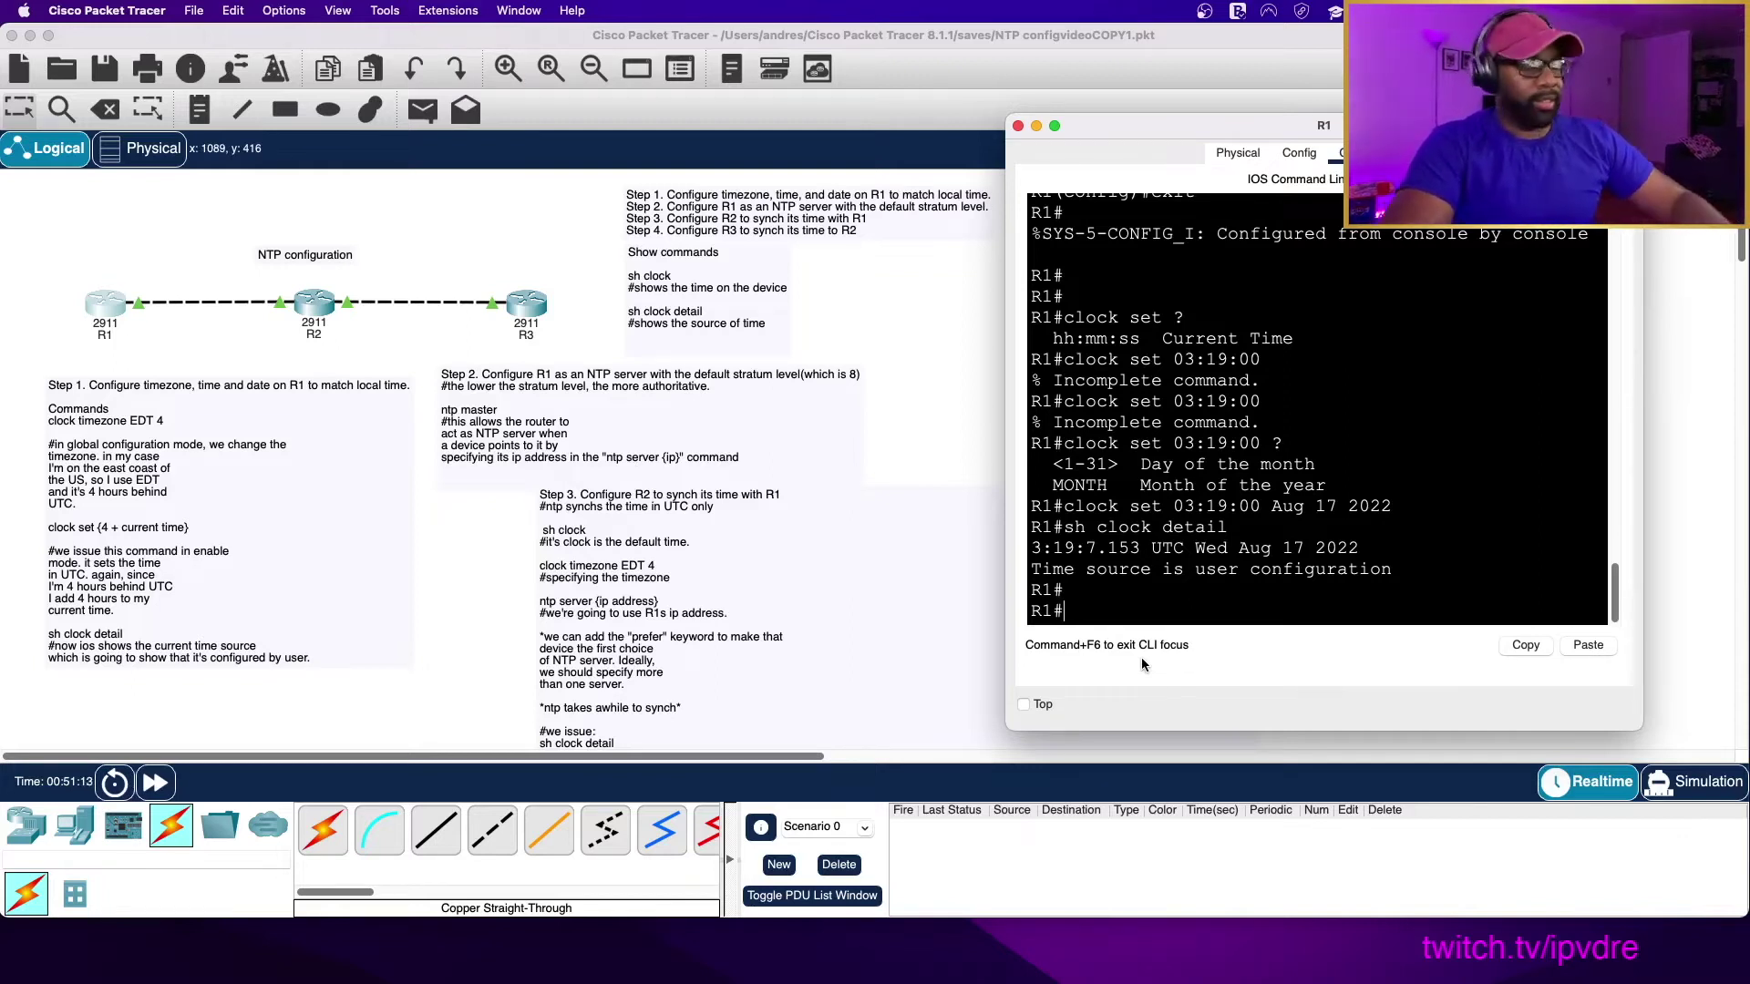
Enter R1's global configuration mode and make R1 an NTP server at the default stratum level with ntp master.
key(Return)
key(Return)
text(en)
key(Return)
text(conf t)
key(Return)
text(ntp master)
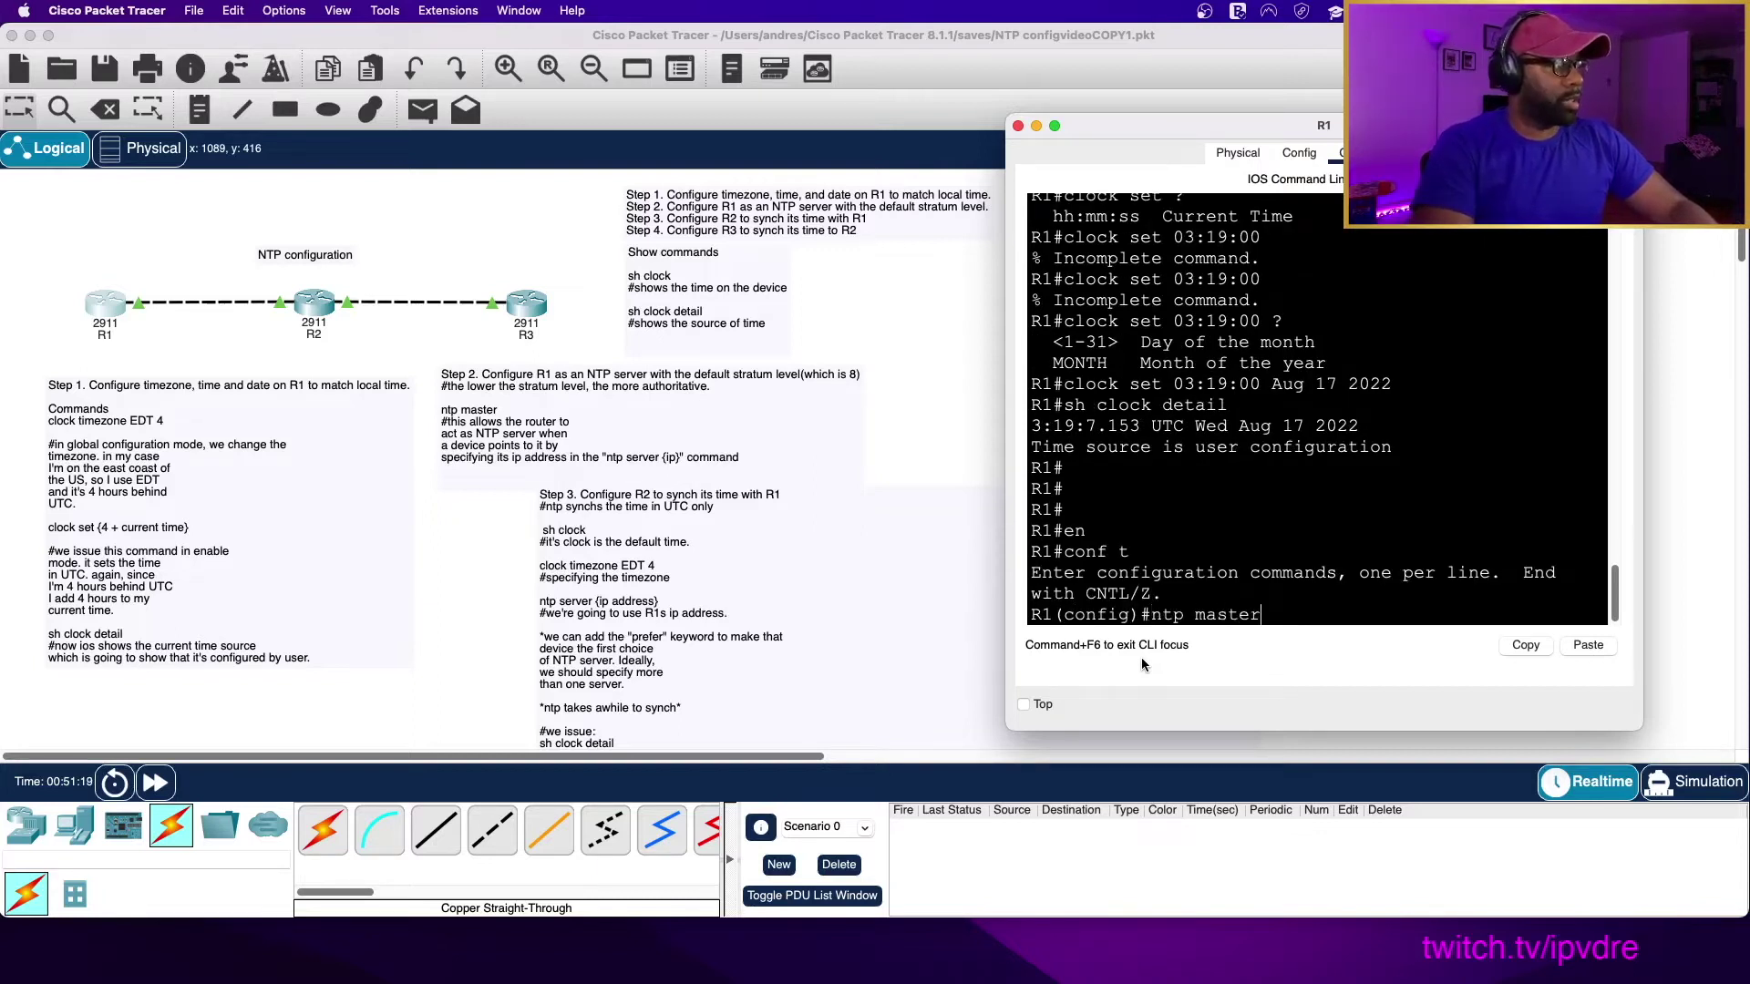
key(Return)
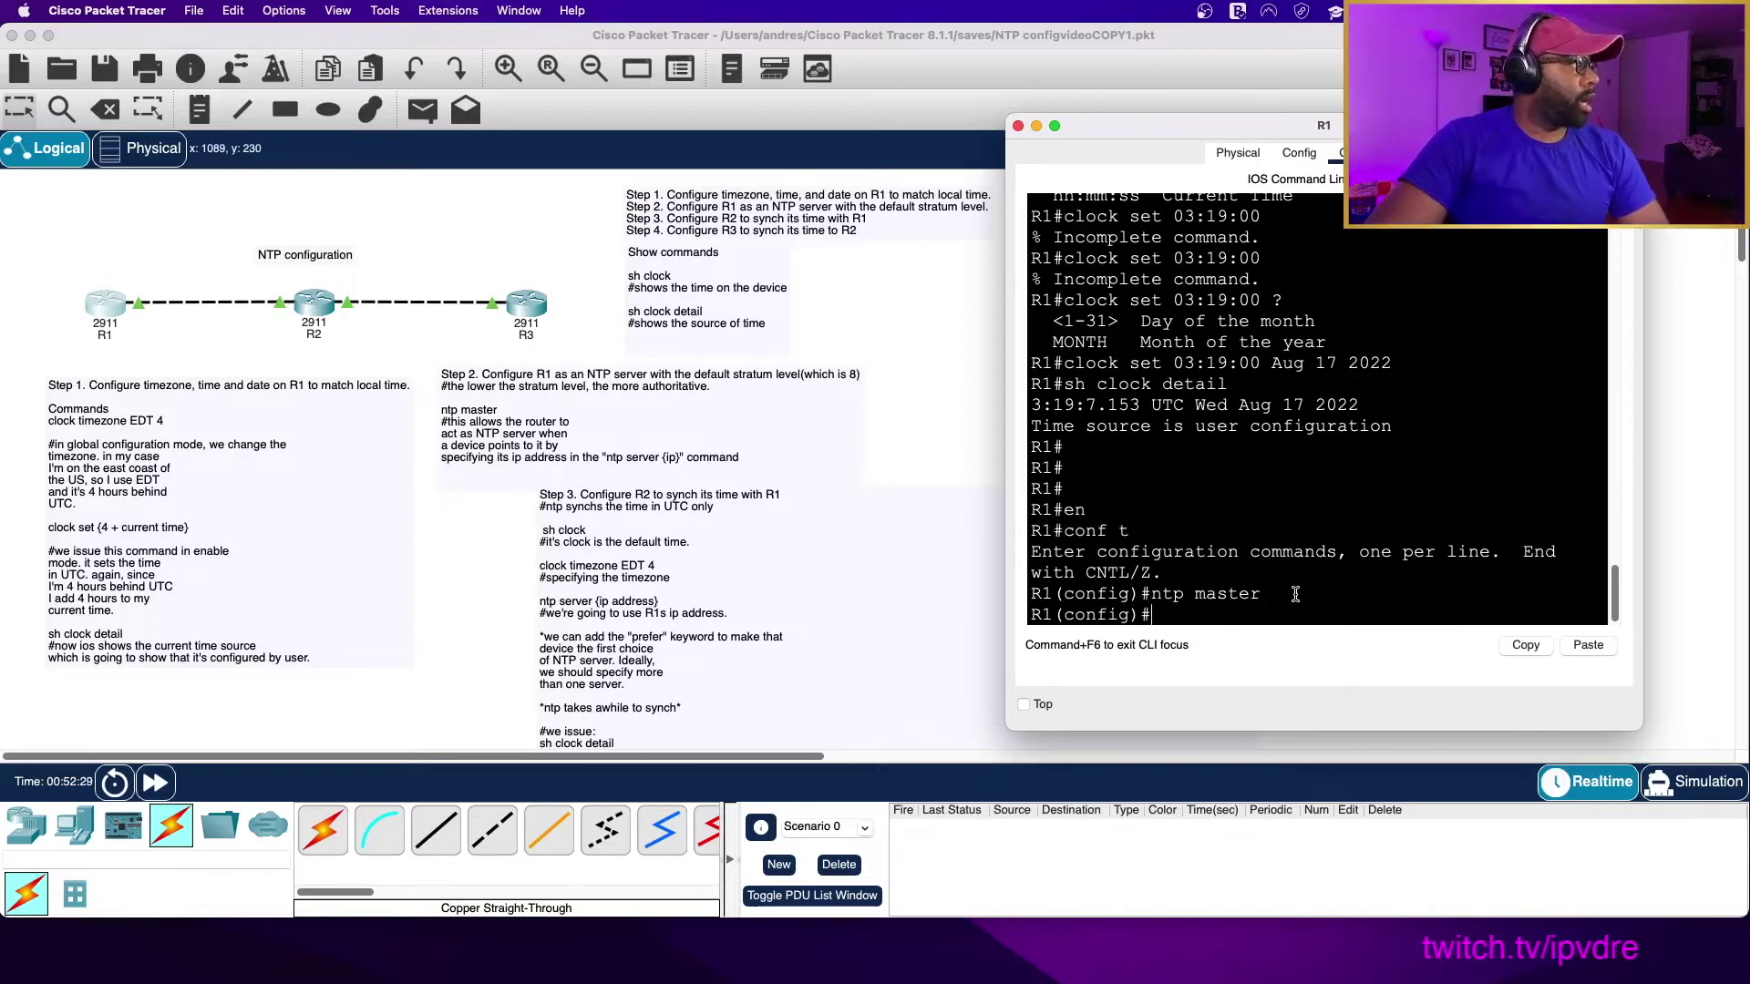
Open R2's command line and place its window beside the topology notes.
click(320, 298)
click(320, 298)
drag(731, 180, 1225, 151)
click(1371, 179)
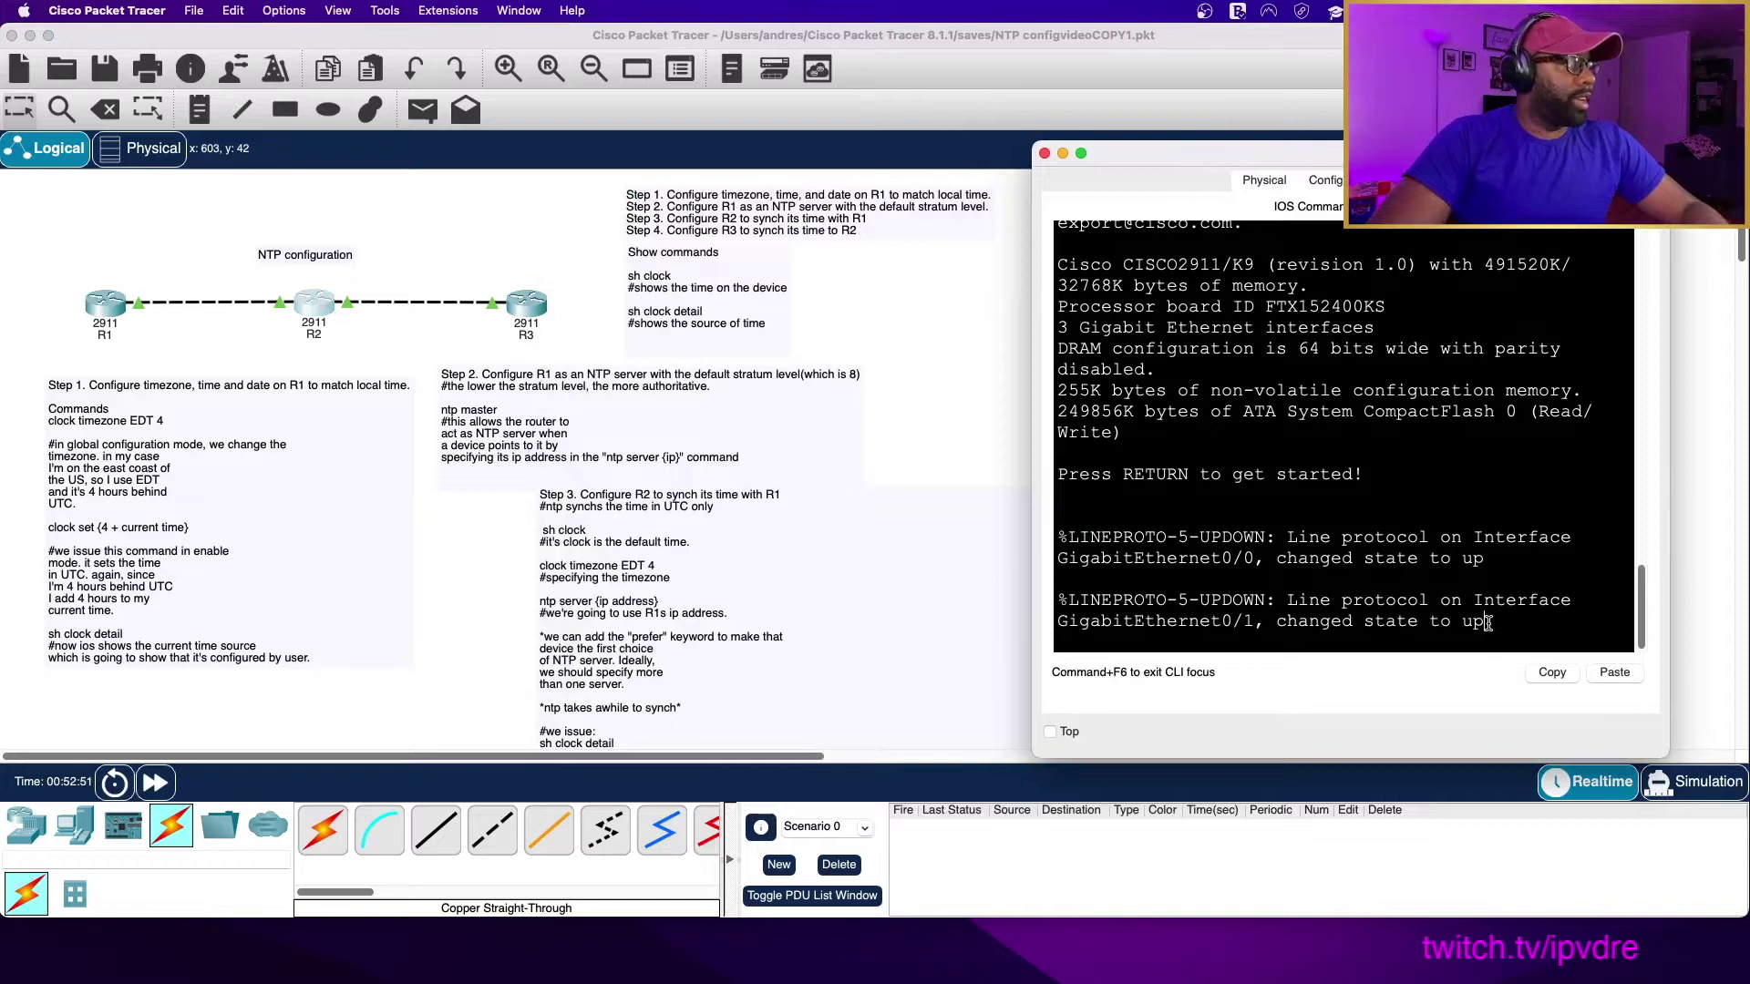
Enter R2's global configuration mode and check its current time with do sh clock.
key(Return)
key(Return)
text(en)
key(Return)
text(conf t)
key(Return)
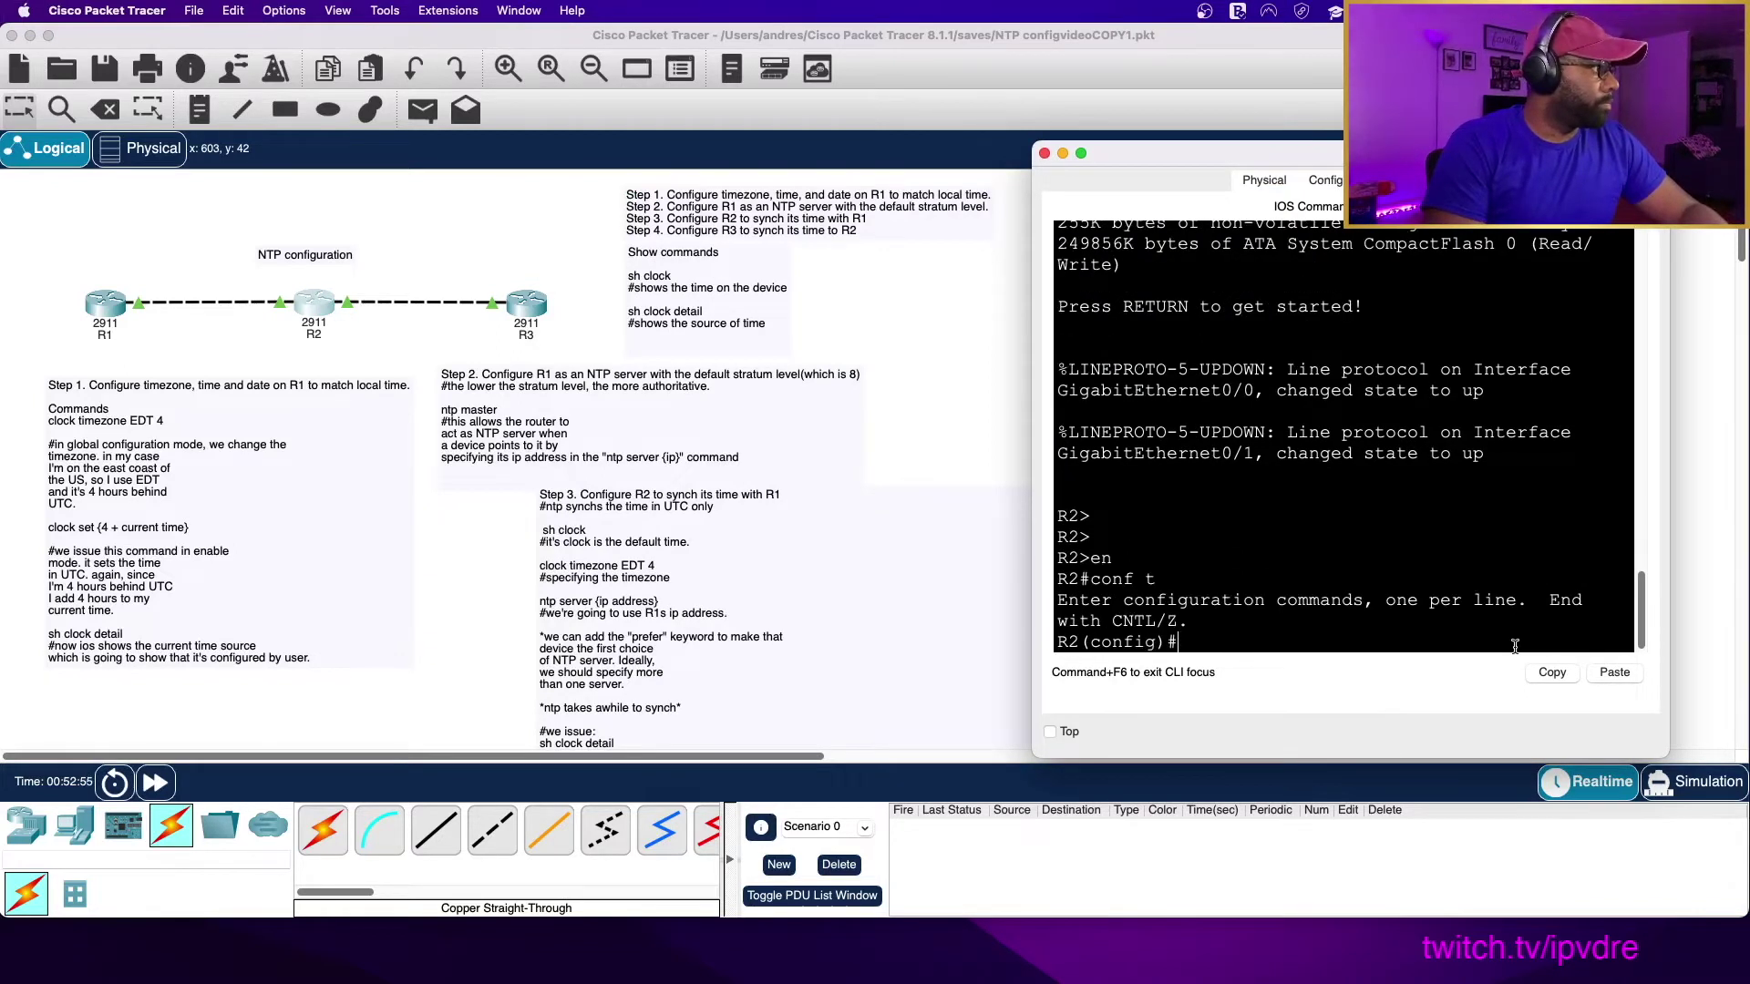
text(do sh clock)
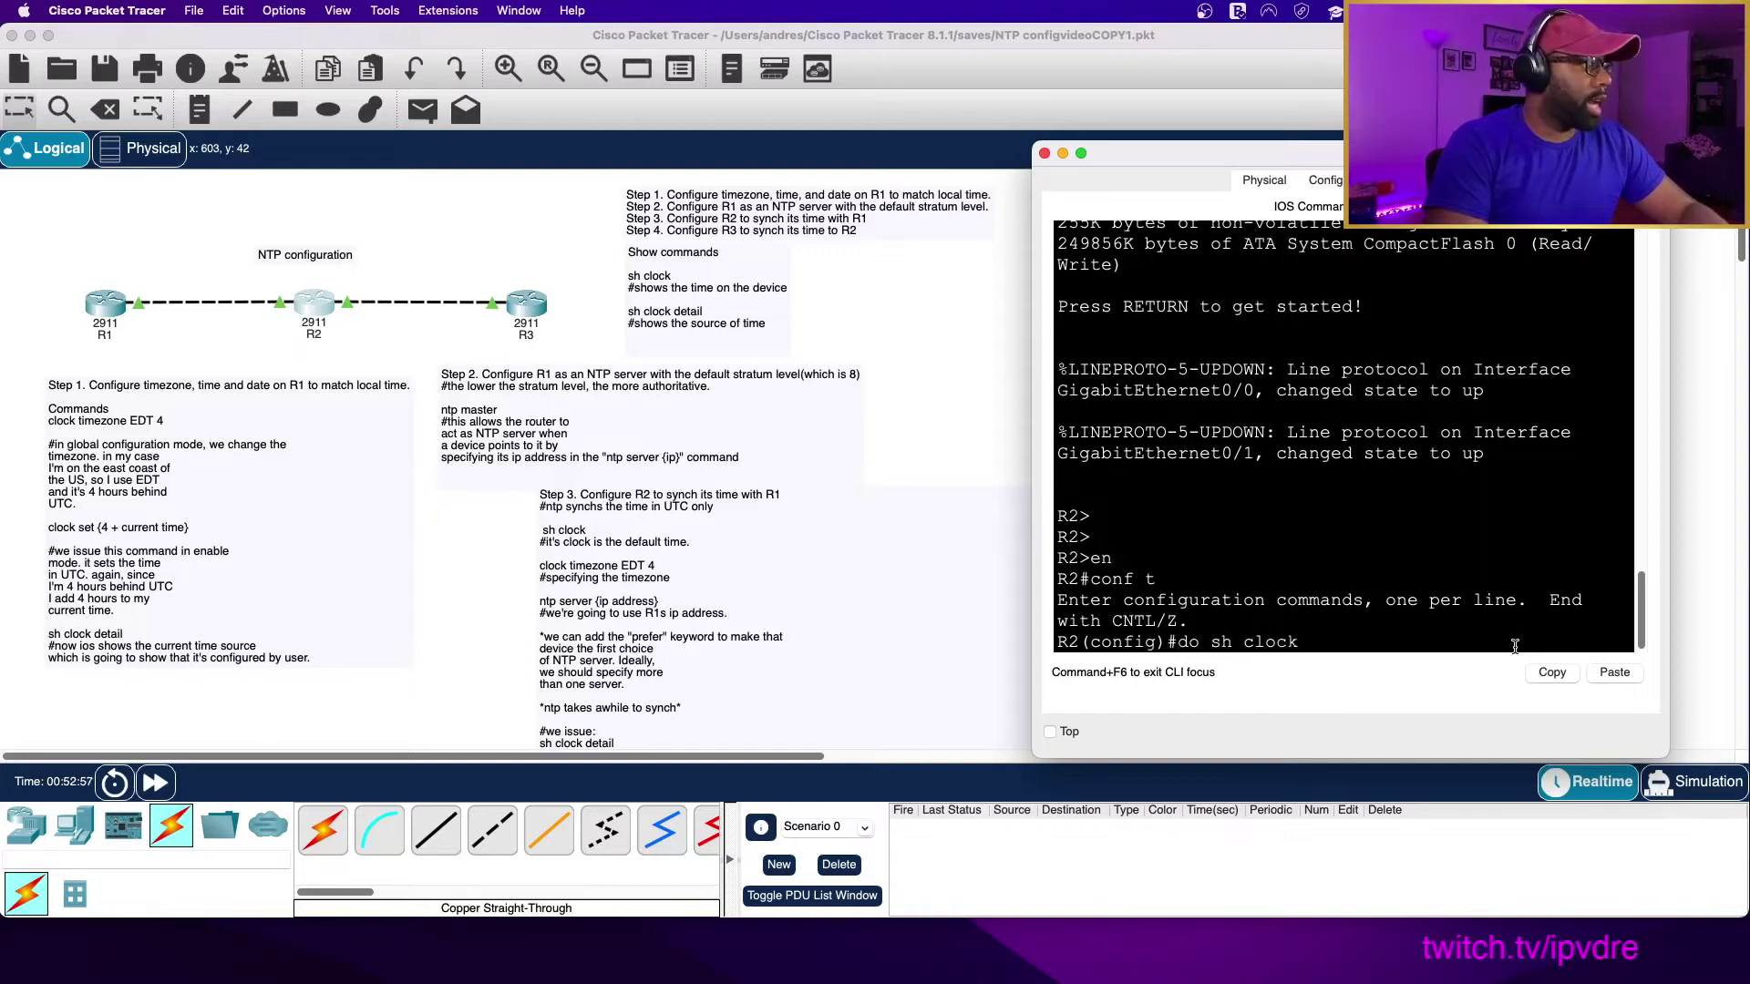
key(Return)
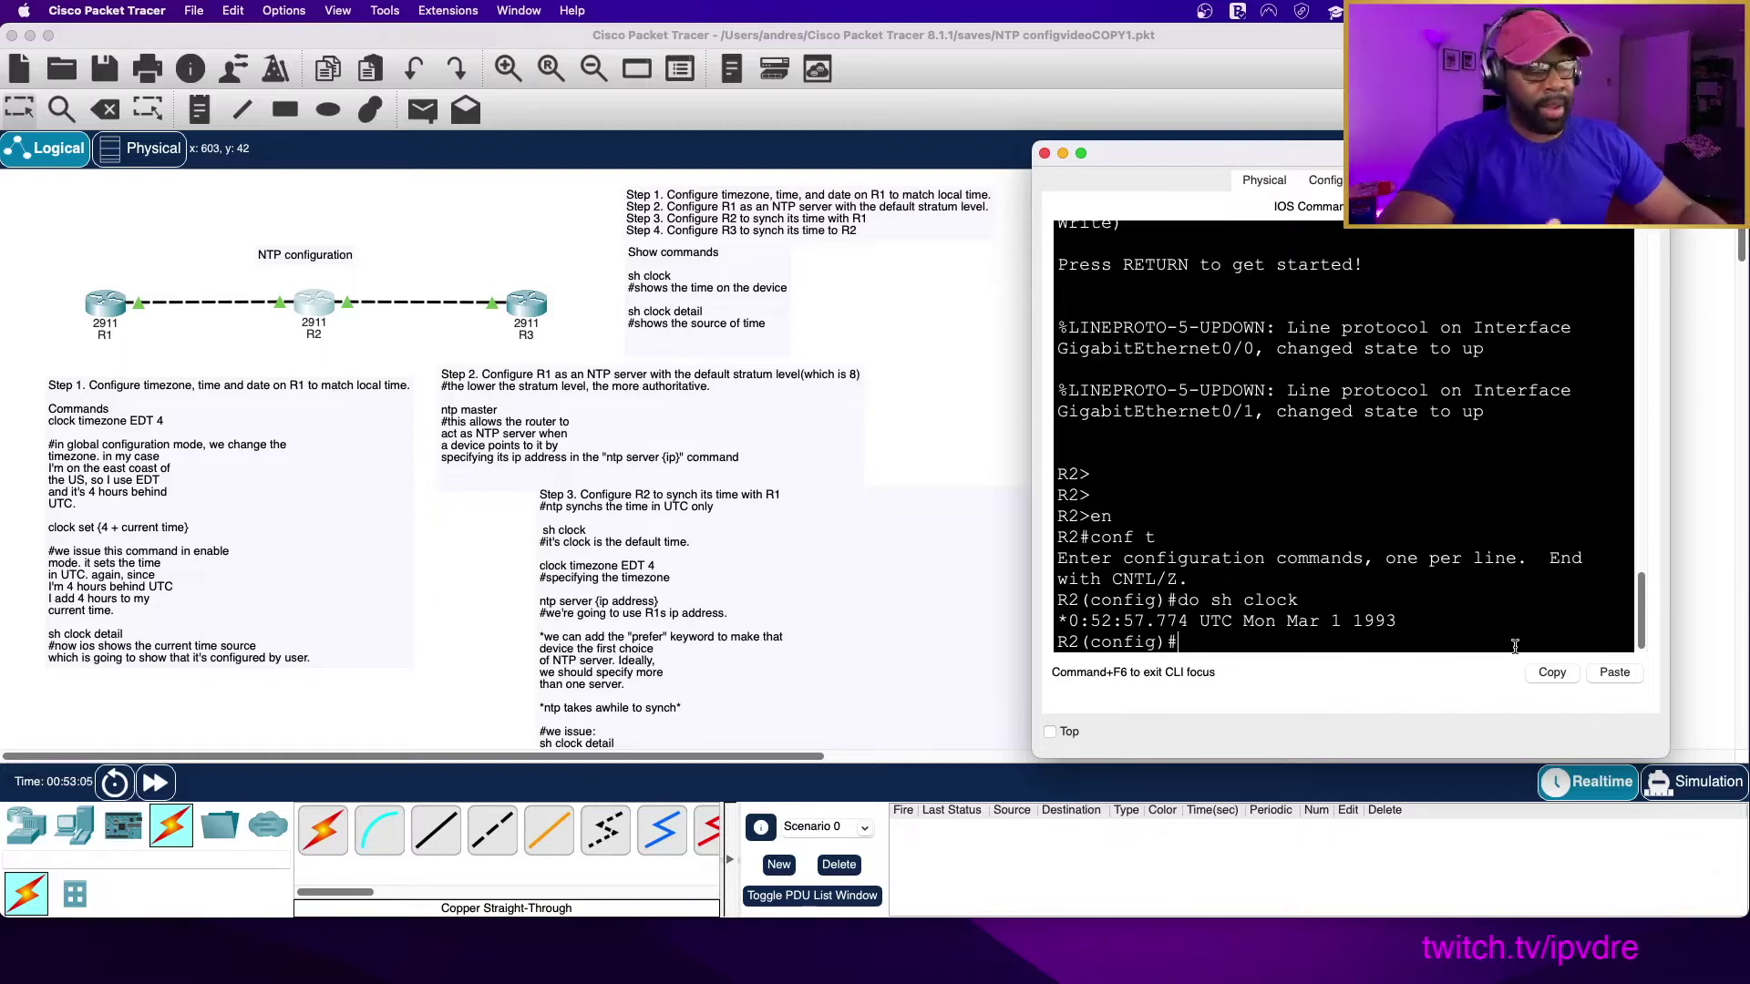
Try to set R2's timezone with clock timezone EDT 4 from privileged EXEC mode, then clear the recalled command.
text(exit)
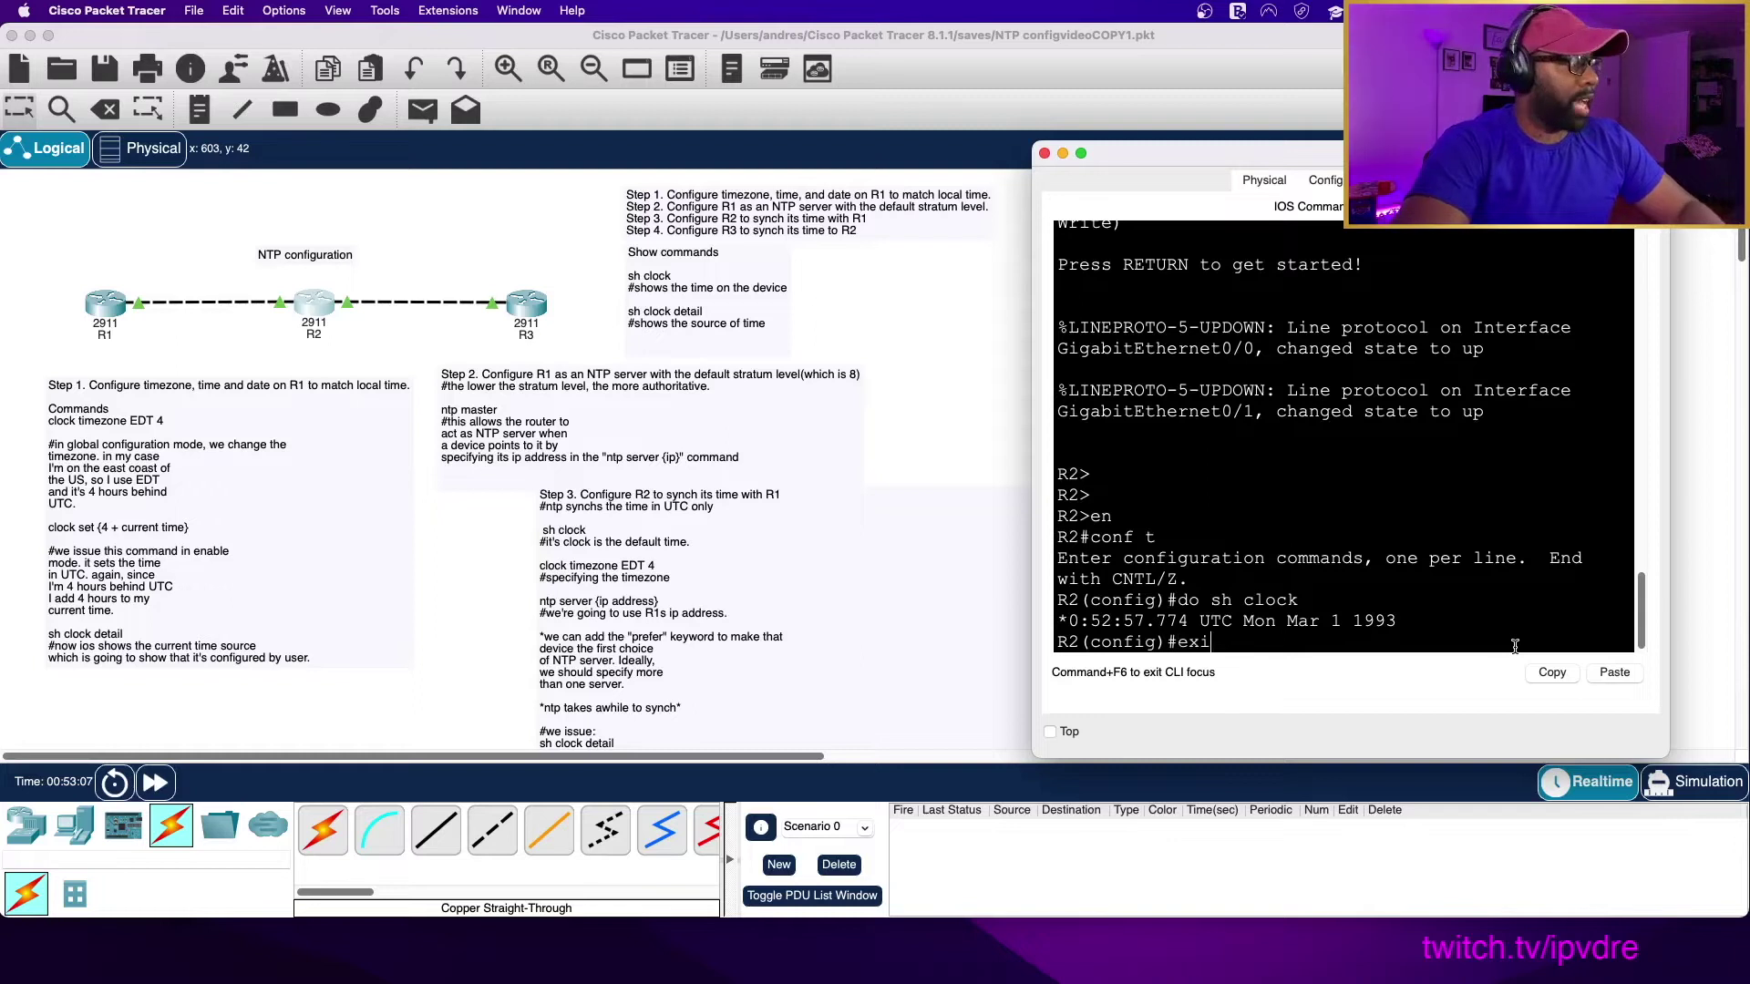
key(Return)
key(Return)
key(Return)
text(cl)
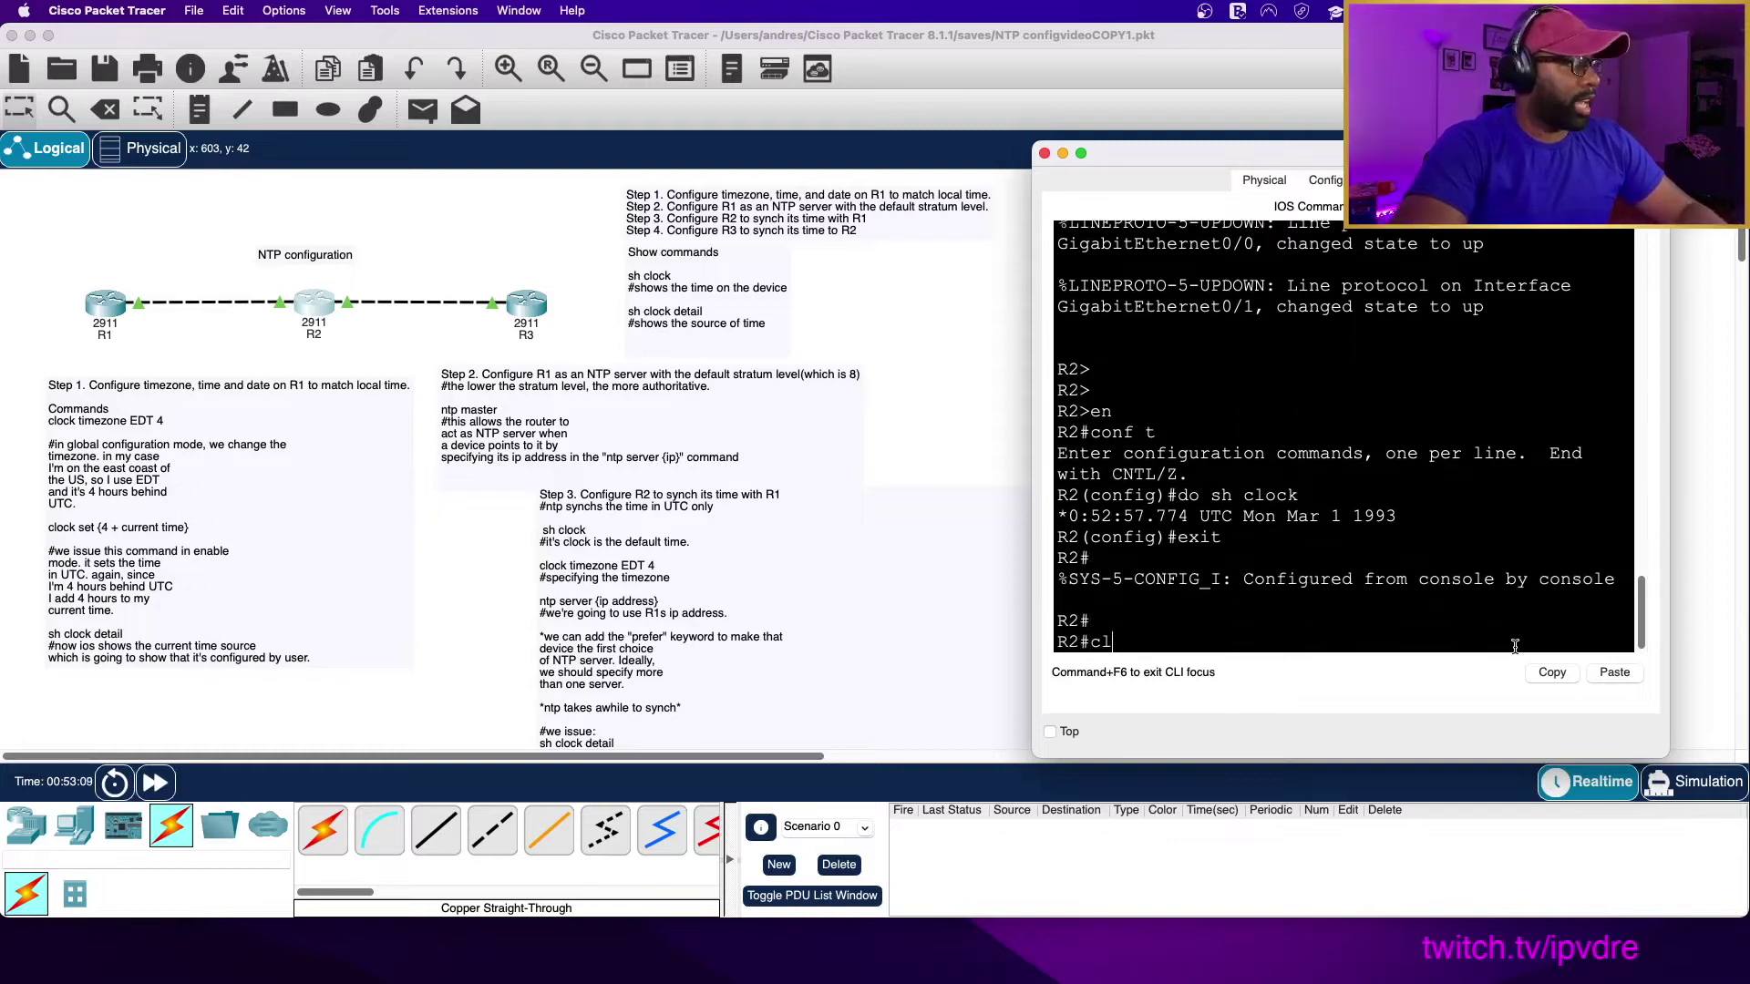
text(ock timezone)
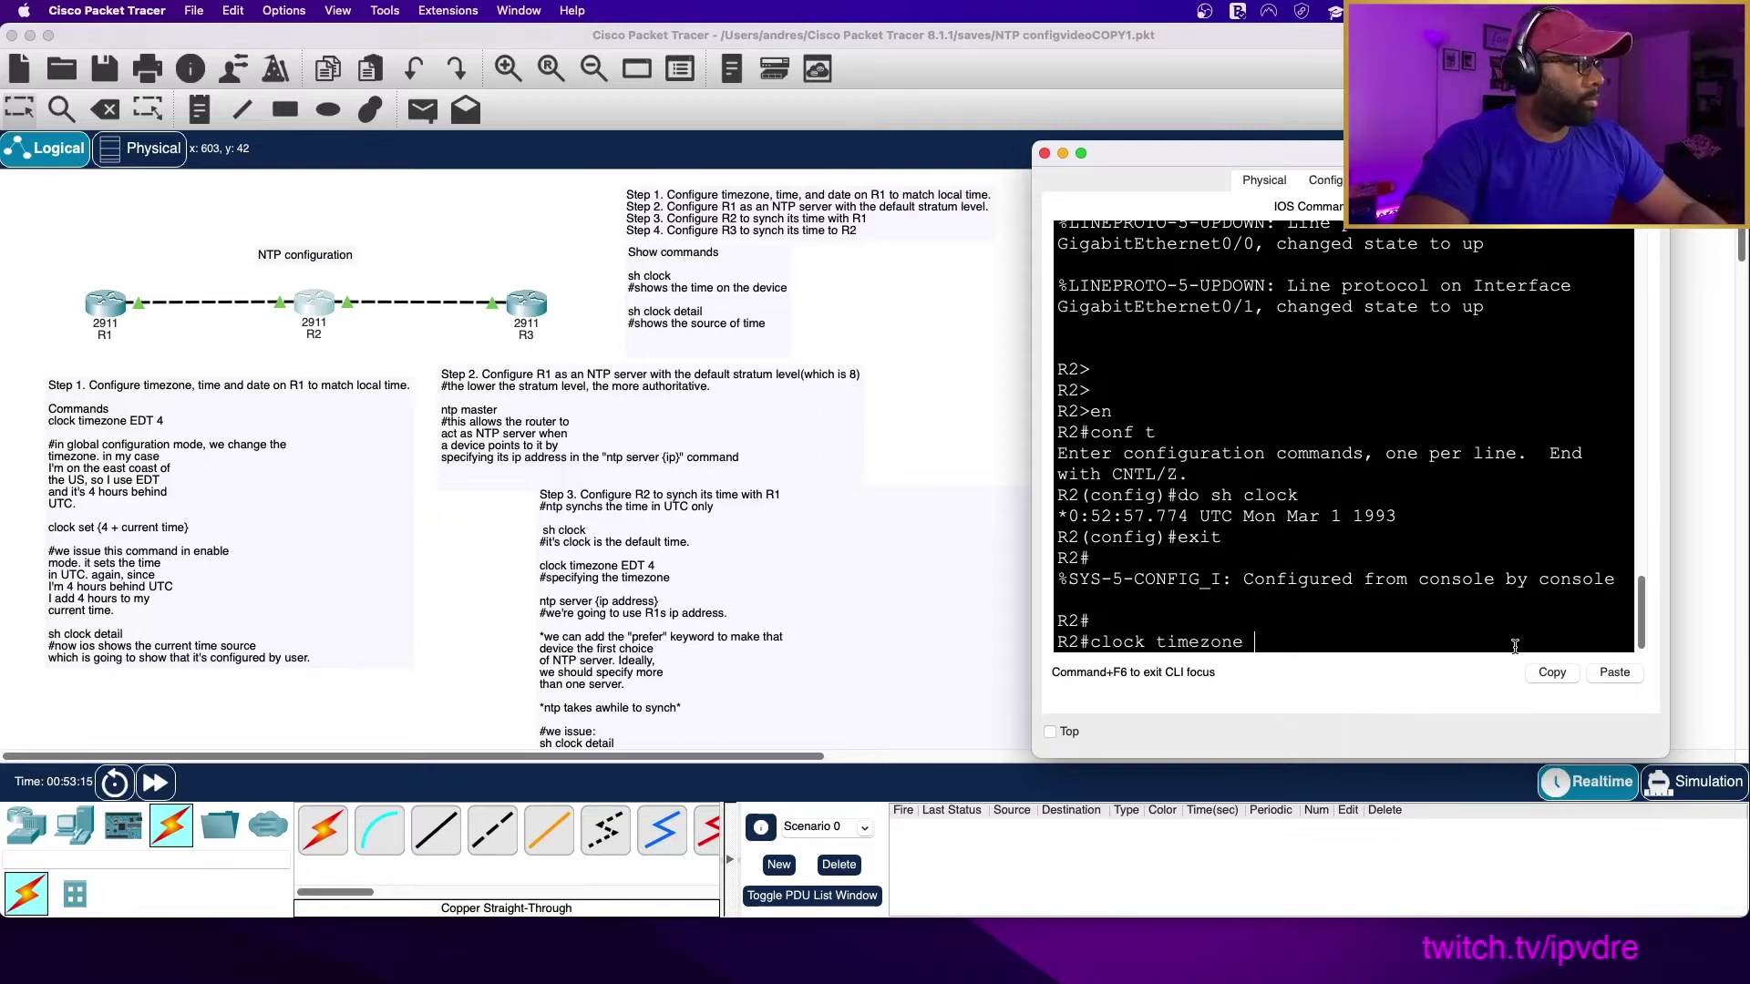
text( EDT 4)
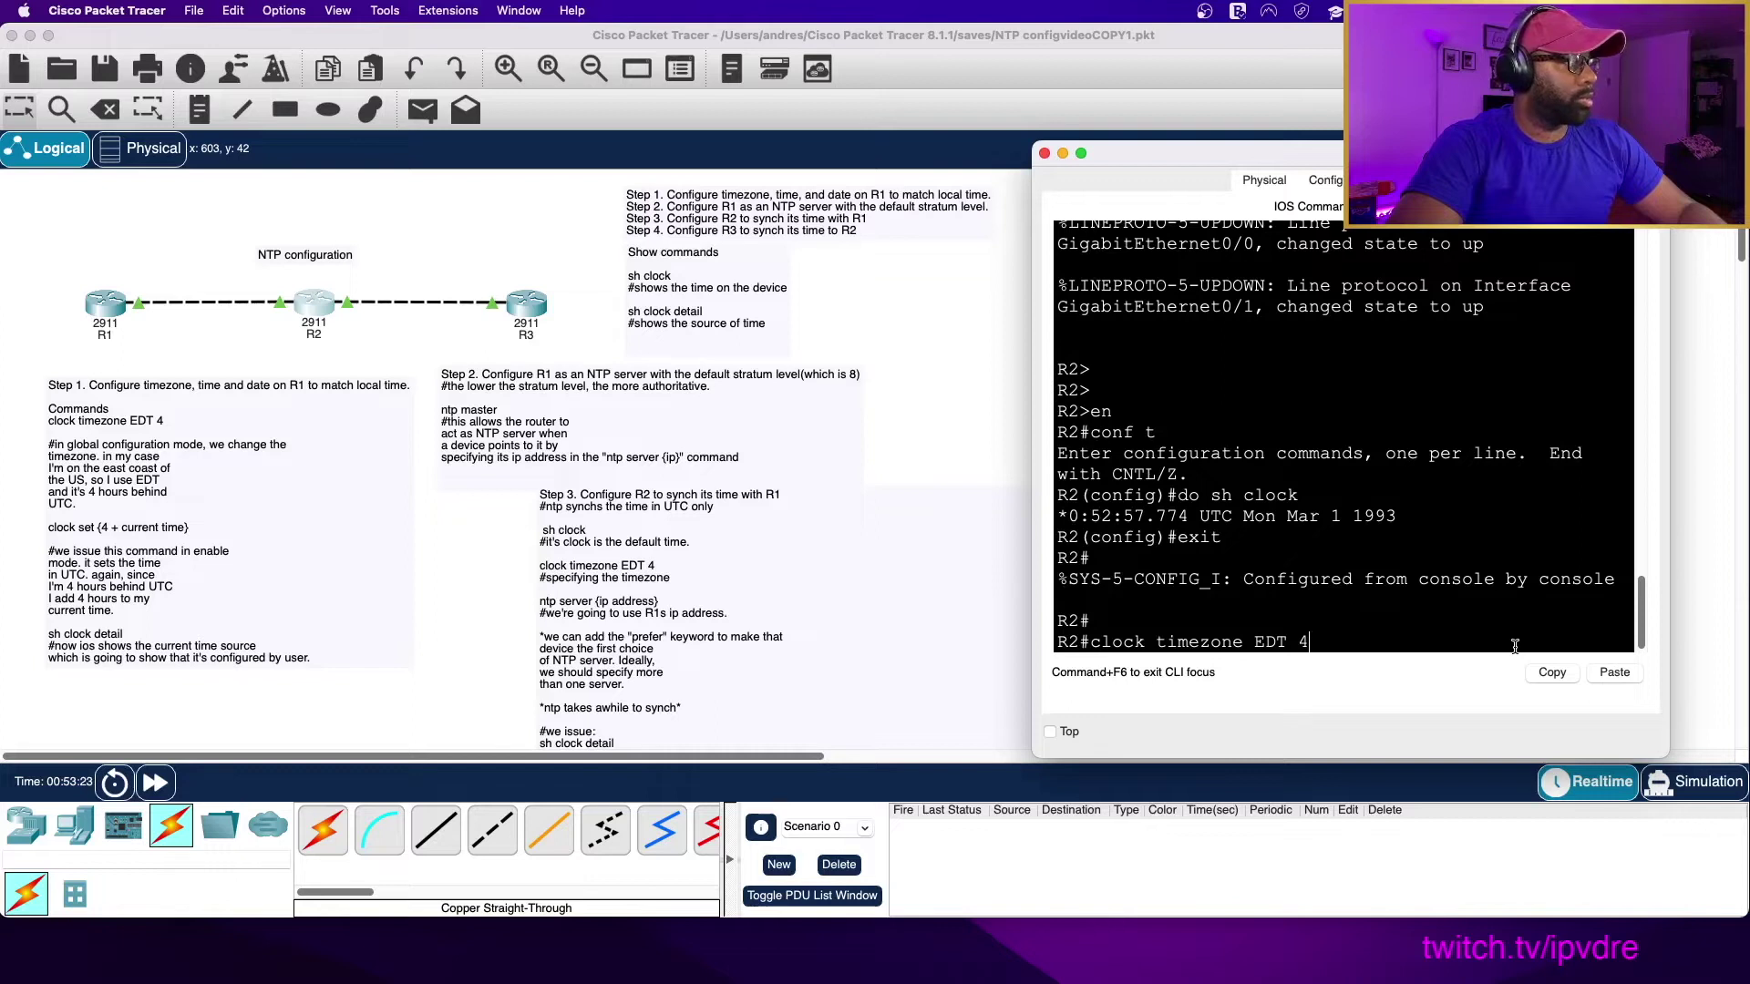
key(Return)
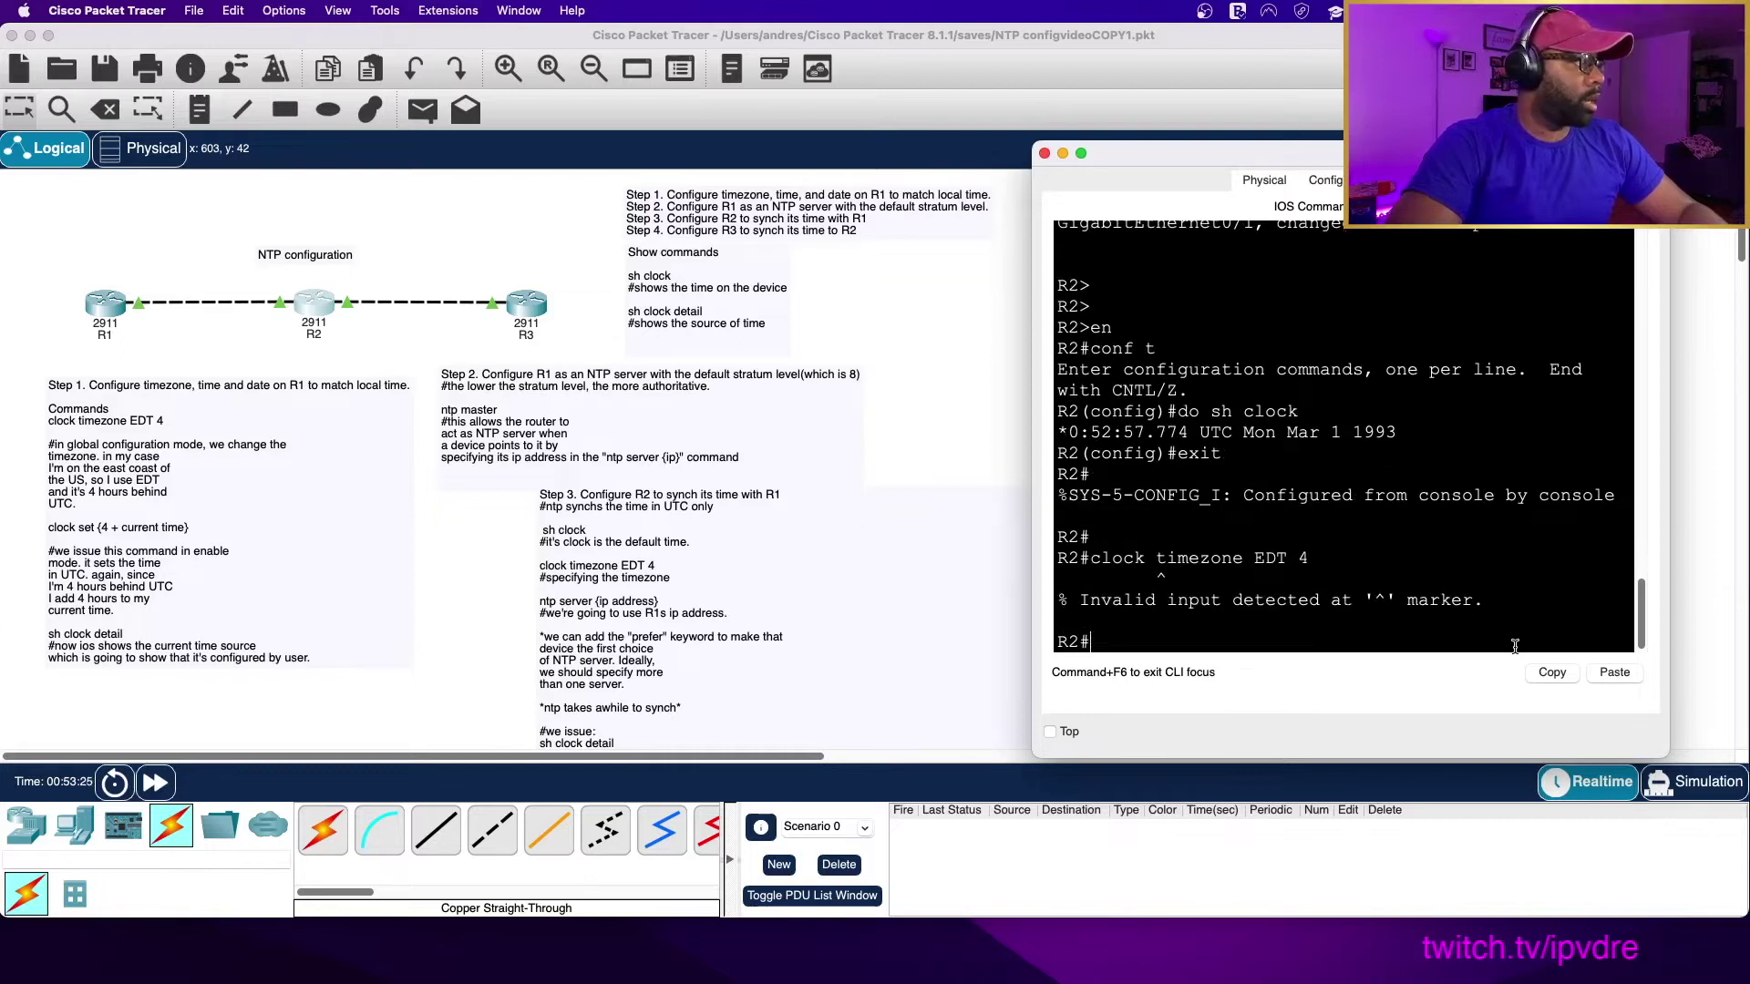
key(Up)
key(Left)
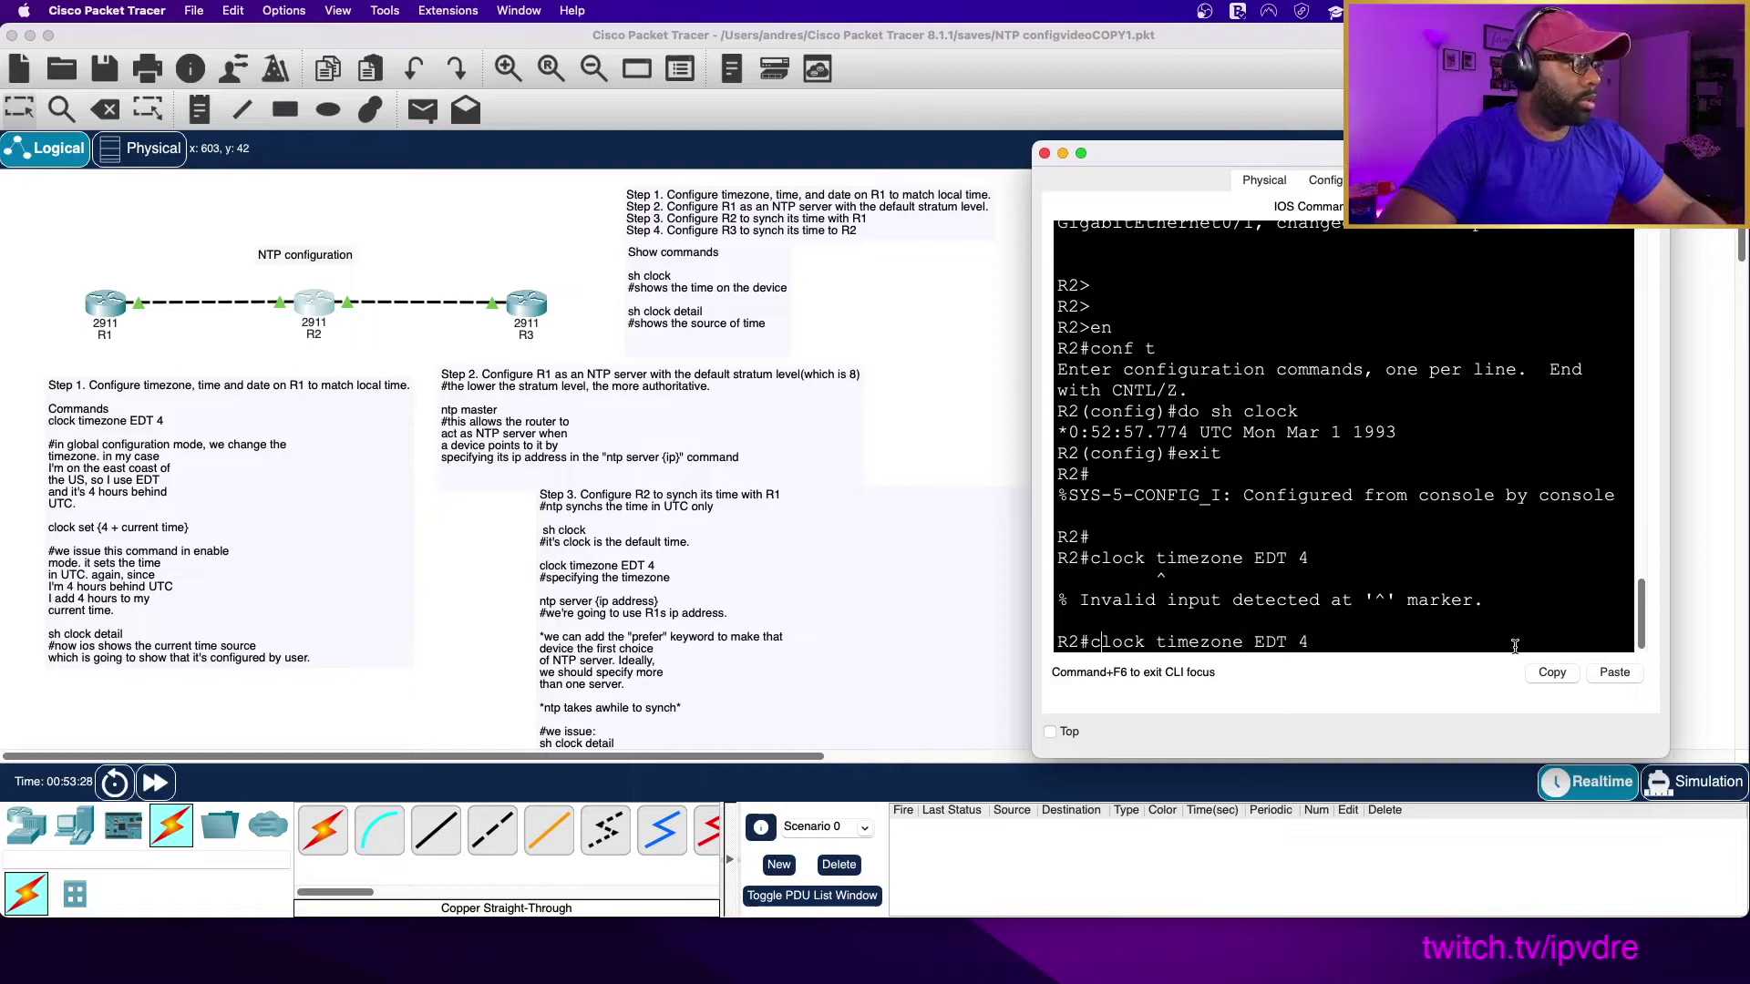
key(BackSpace)
key(BackSpace)
key(BackSpace)
key(BackSpace)
key(BackSpace)
key(BackSpace)
key(BackSpace)
key(BackSpace)
key(BackSpace)
key(BackSpace)
key(BackSpace)
key(BackSpace)
key(BackSpace)
key(BackSpace)
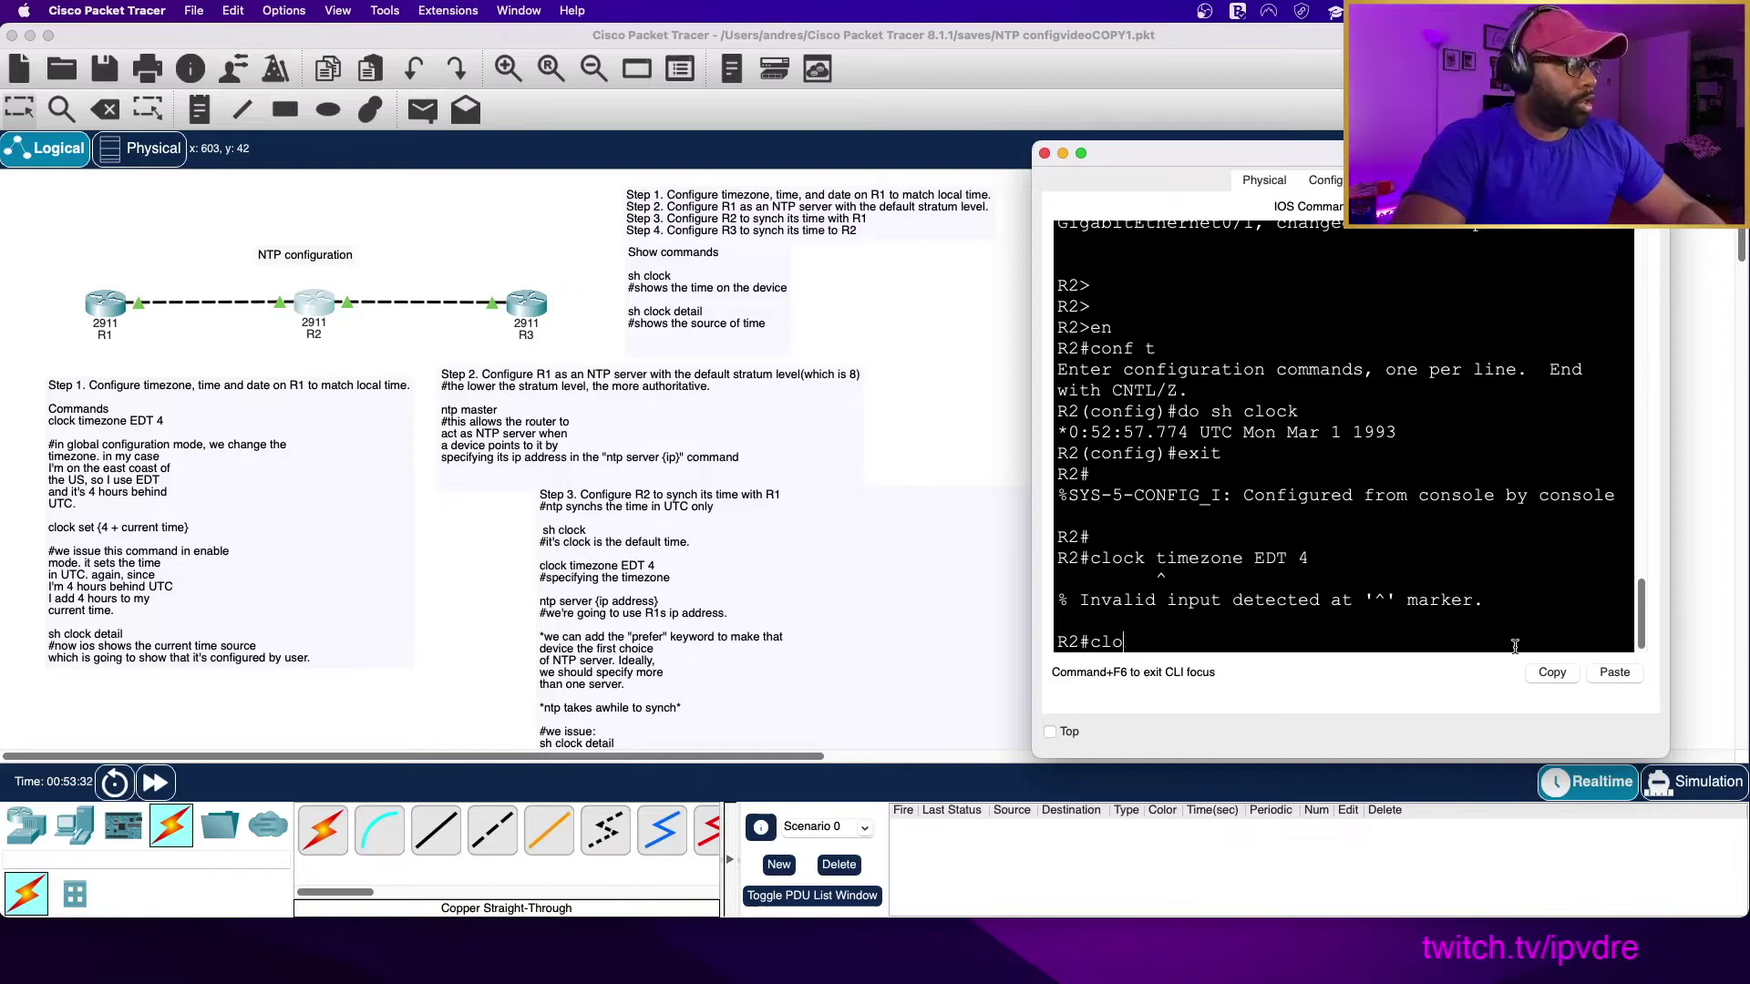
Enter R2's global configuration mode and set its timezone to EDT with an offset of 4 using clock timezone.
text(CONF T)
key(Return)
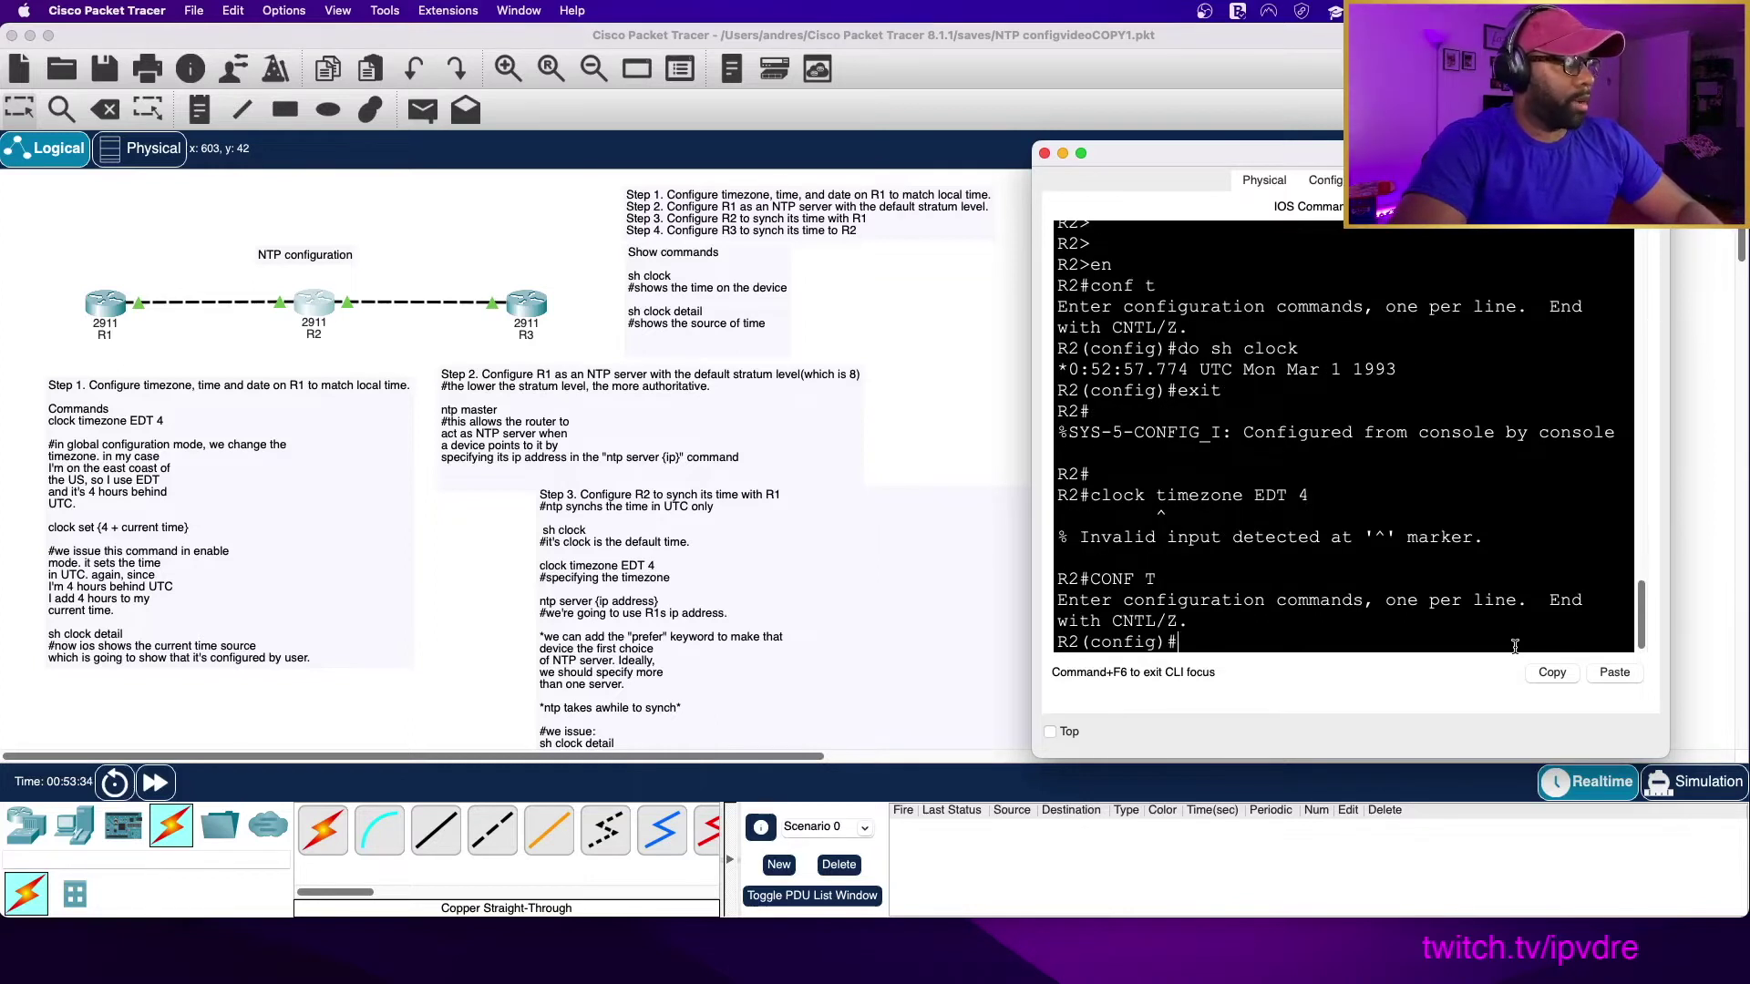
text(exit)
key(Up)
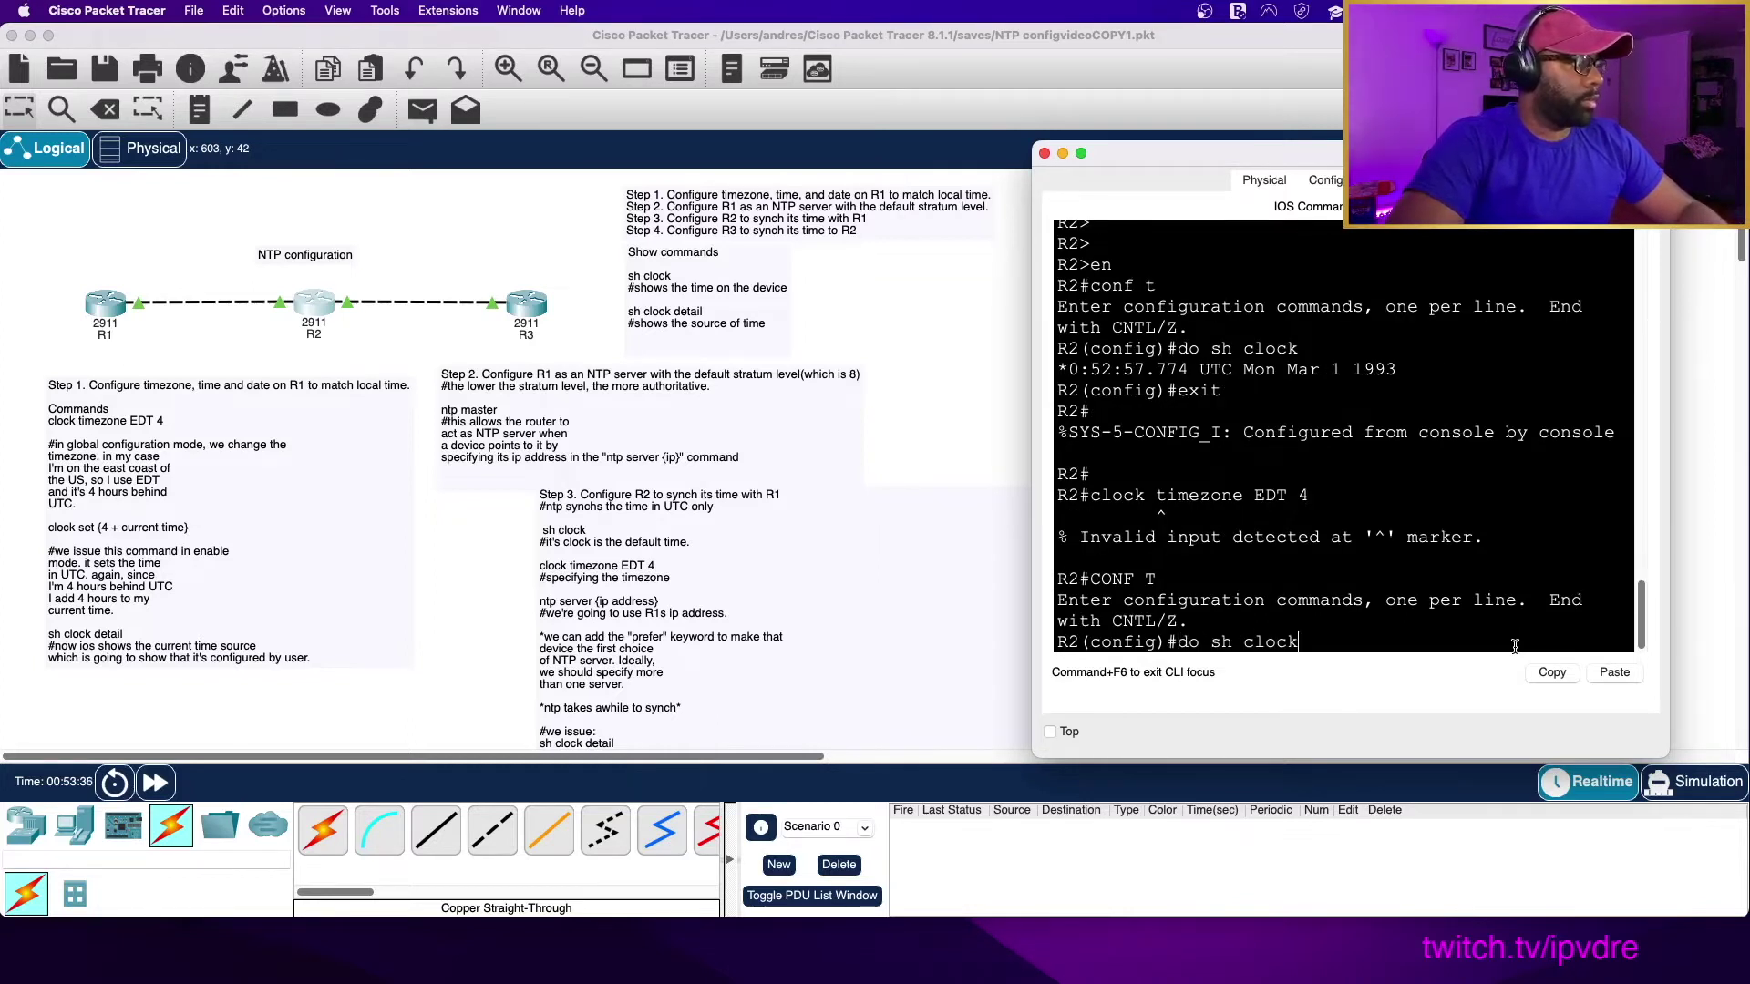
key(BackSpace)
key(BackSpace)
key(BackSpace)
key(BackSpace)
key(BackSpace)
key(BackSpace)
key(BackSpace)
key(BackSpace)
key(BackSpace)
key(BackSpace)
key(BackSpace)
text(C)
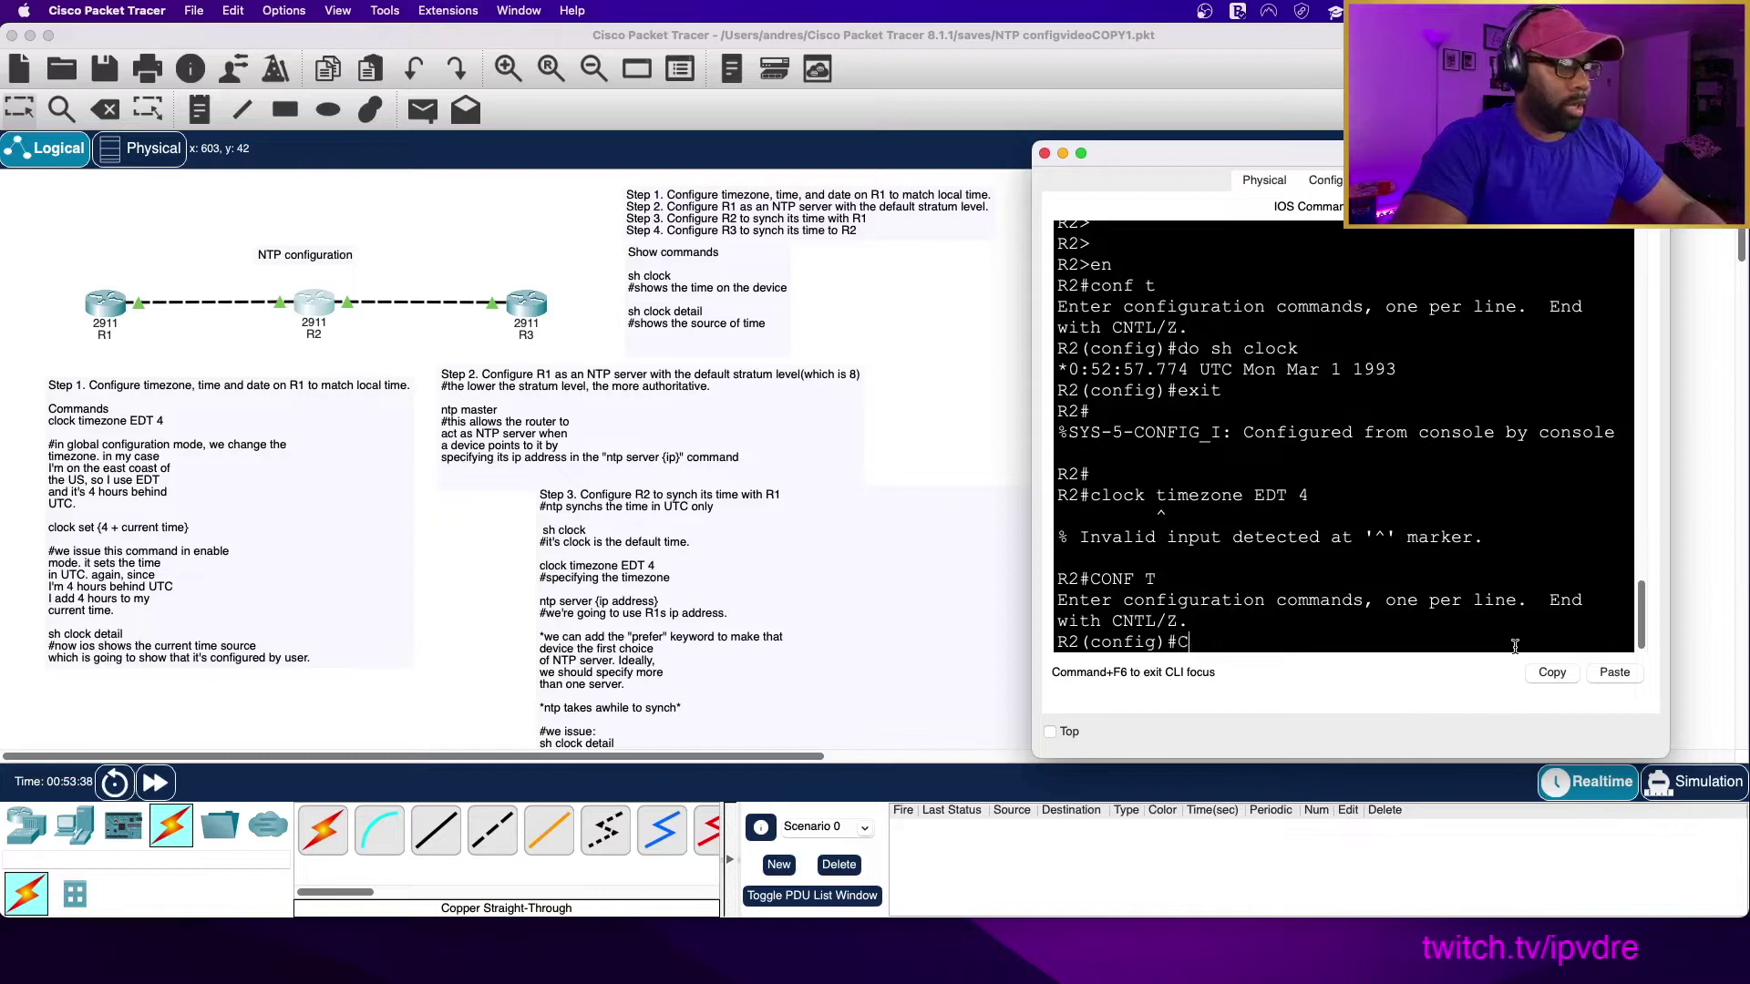
text(LOCK timezone ed)
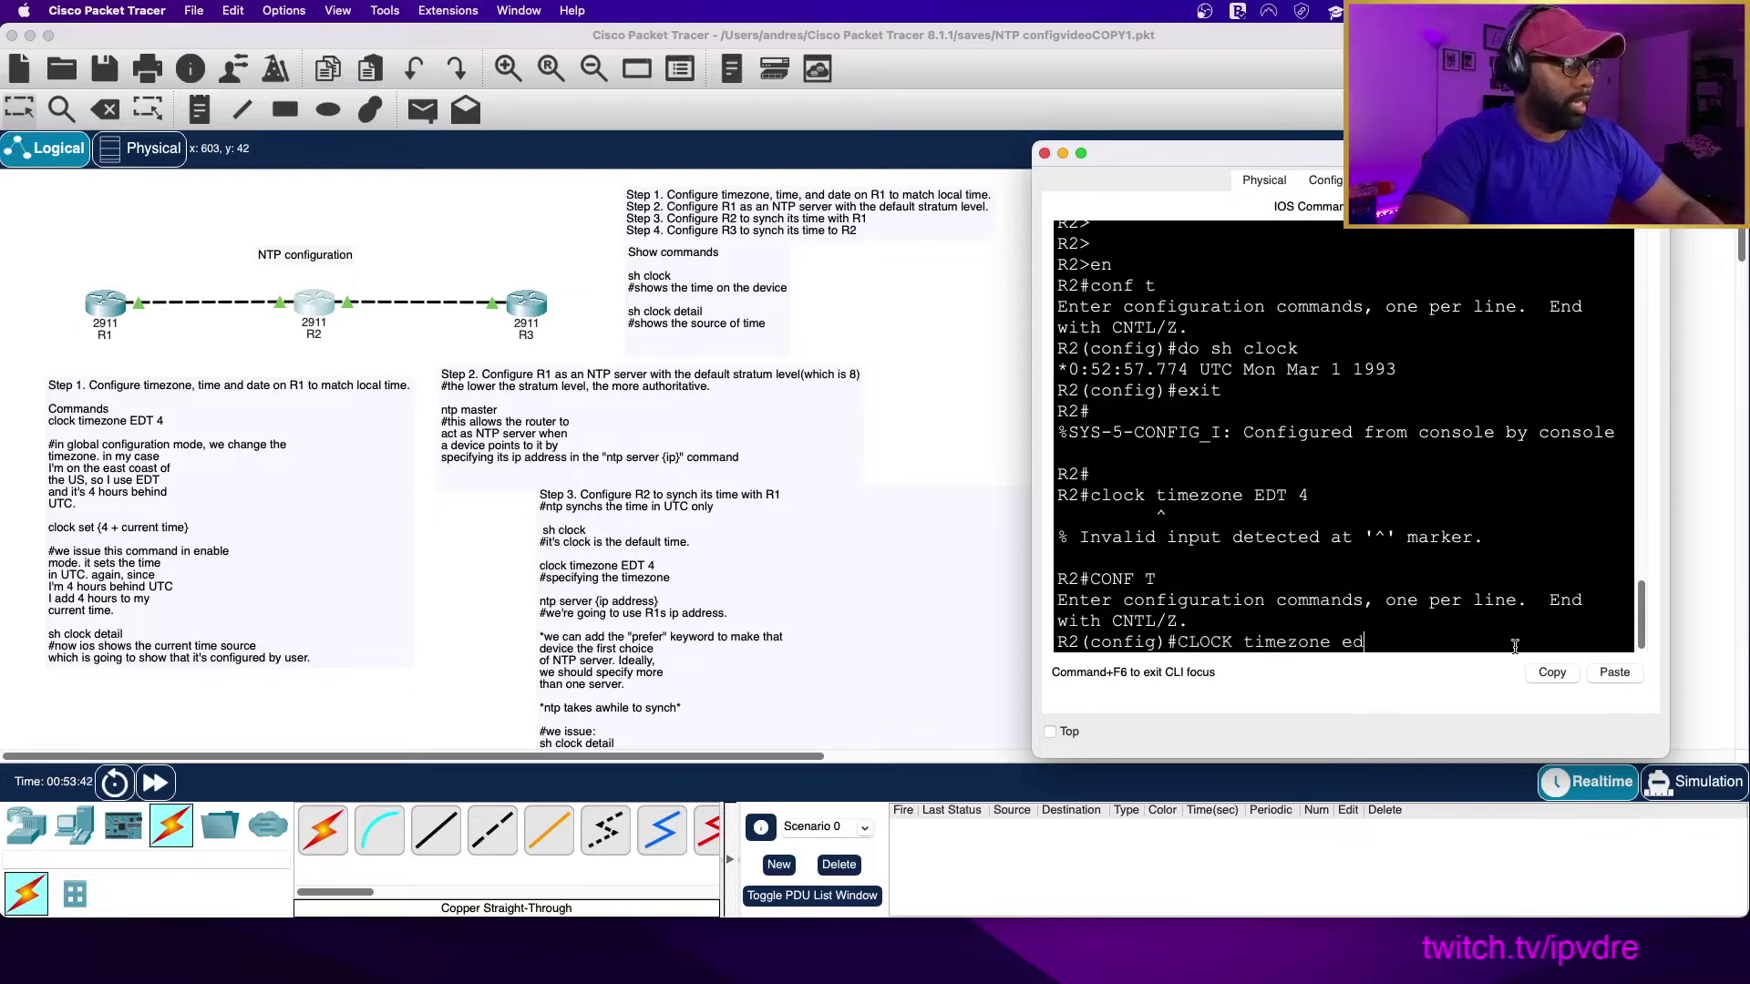
text(DT 4)
key(Return)
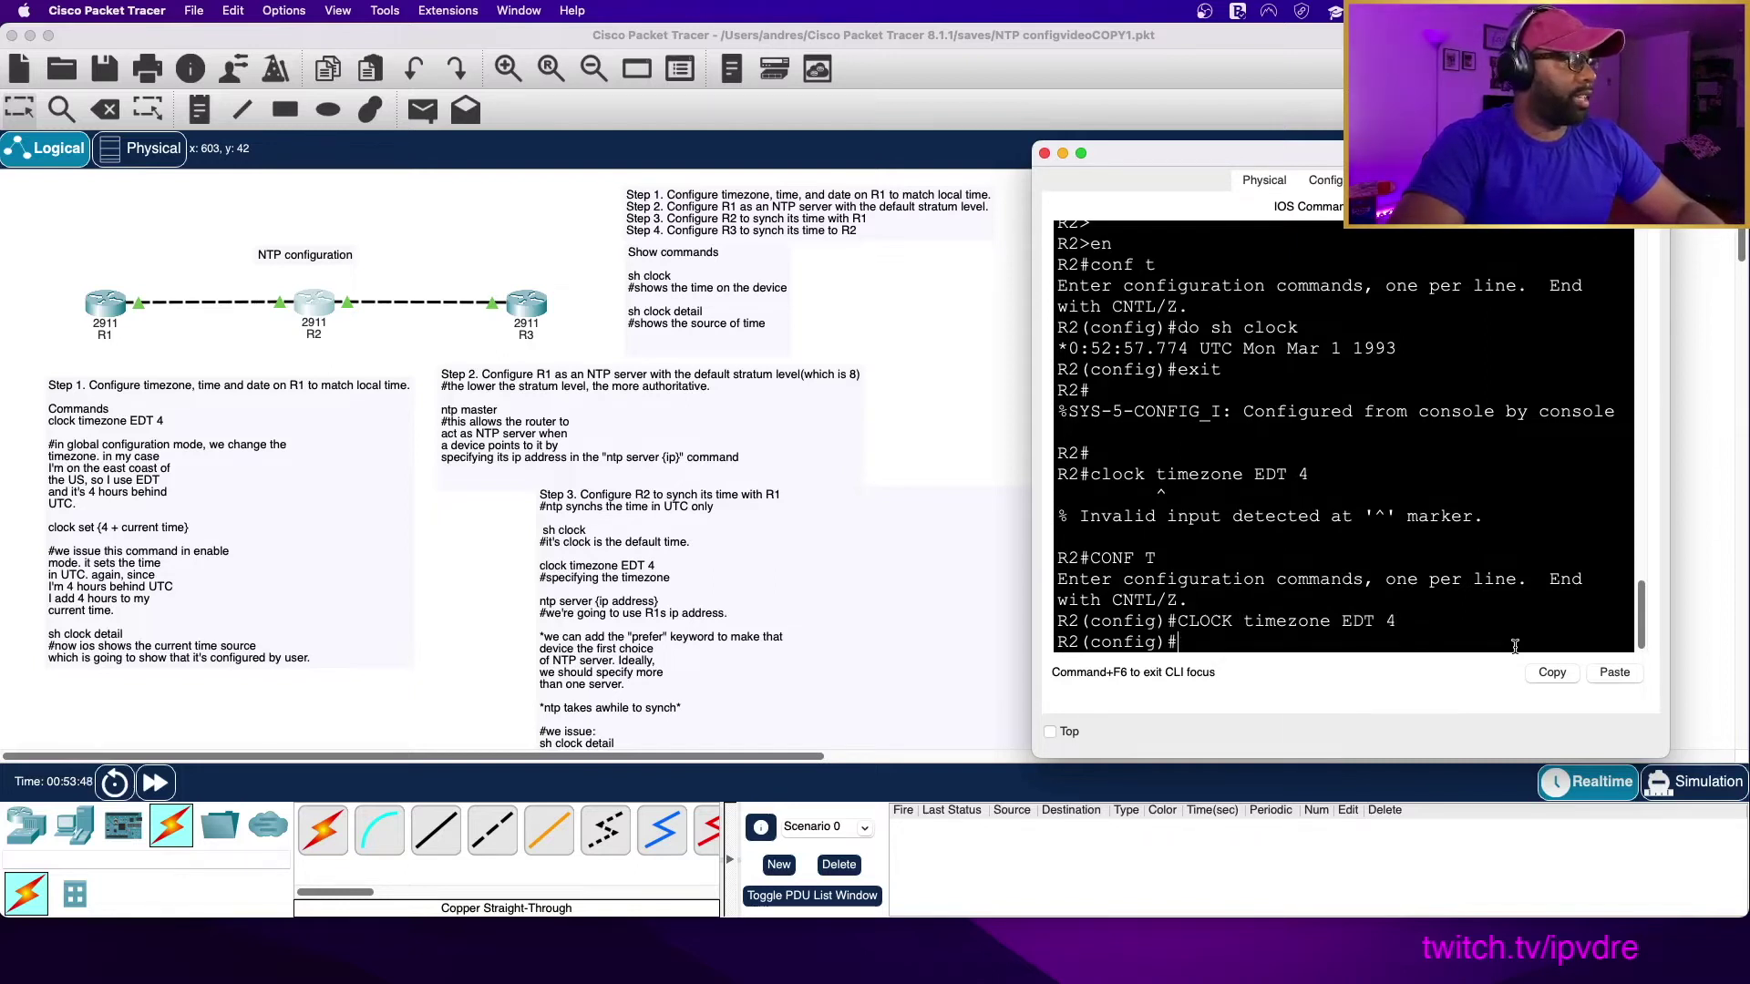
Review R1's earlier commands and set its timezone to EDT with an offset of 4 in global configuration mode.
click(110, 315)
scroll(1393, 538, up, 5)
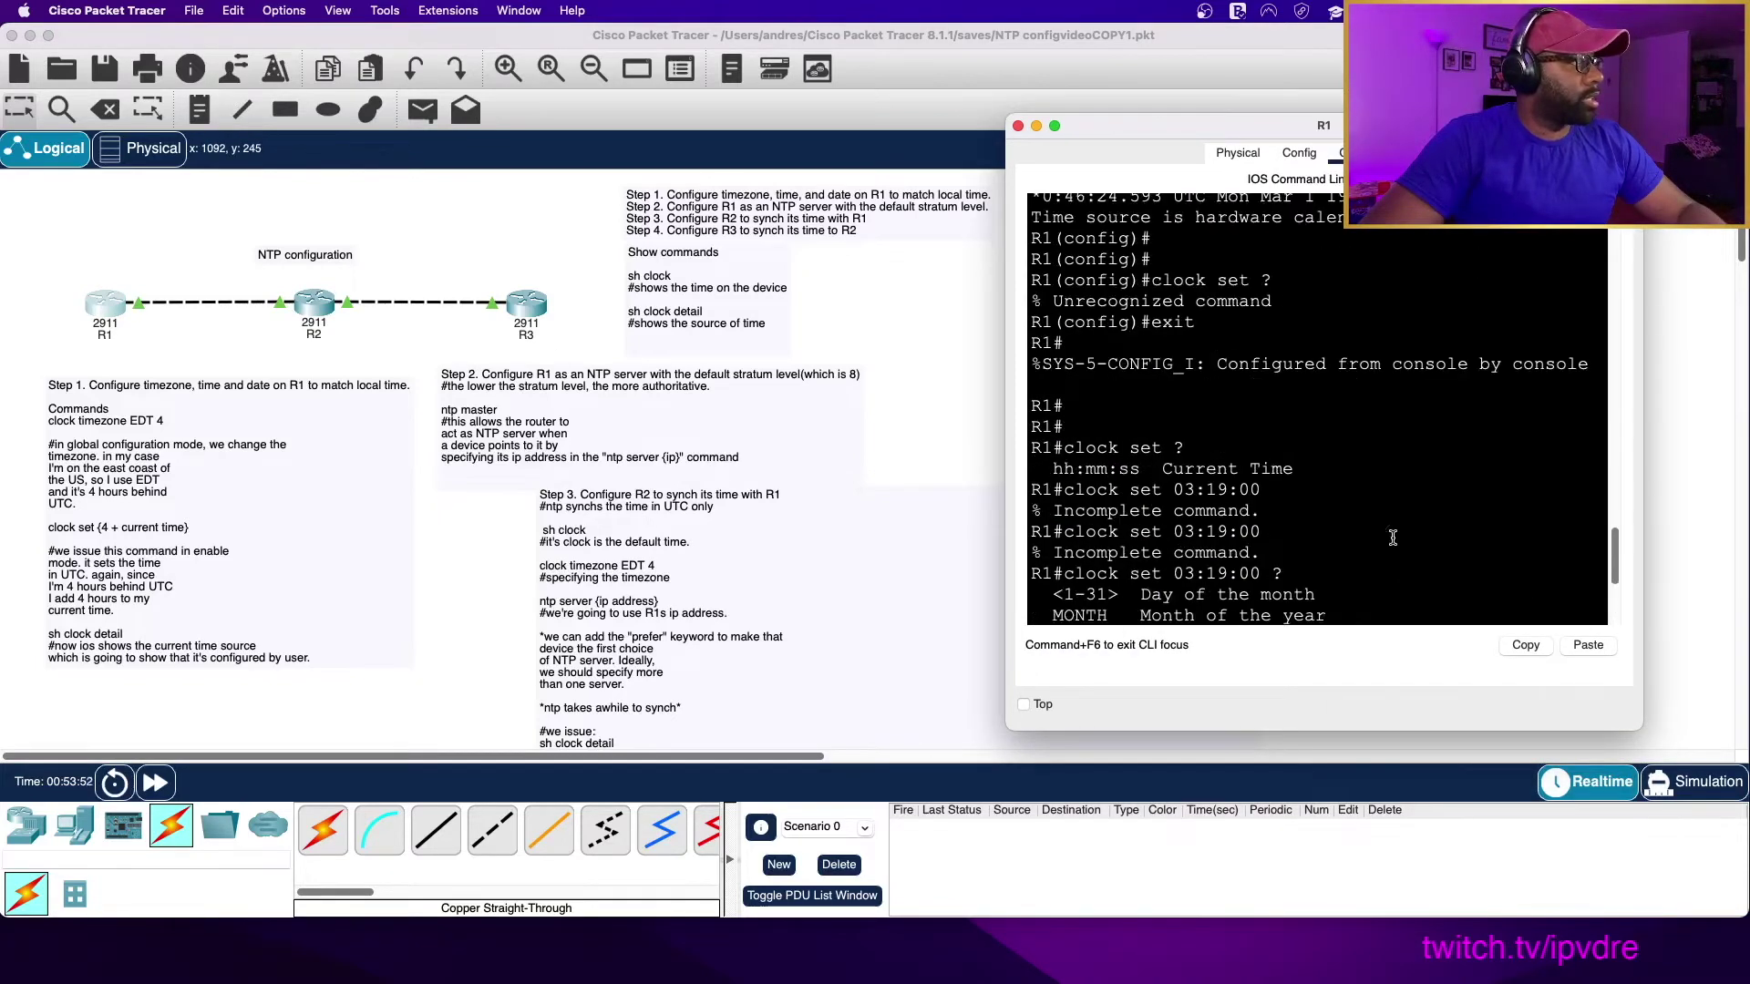
scroll(1393, 537, up, 3)
scroll(1392, 538, up, 4)
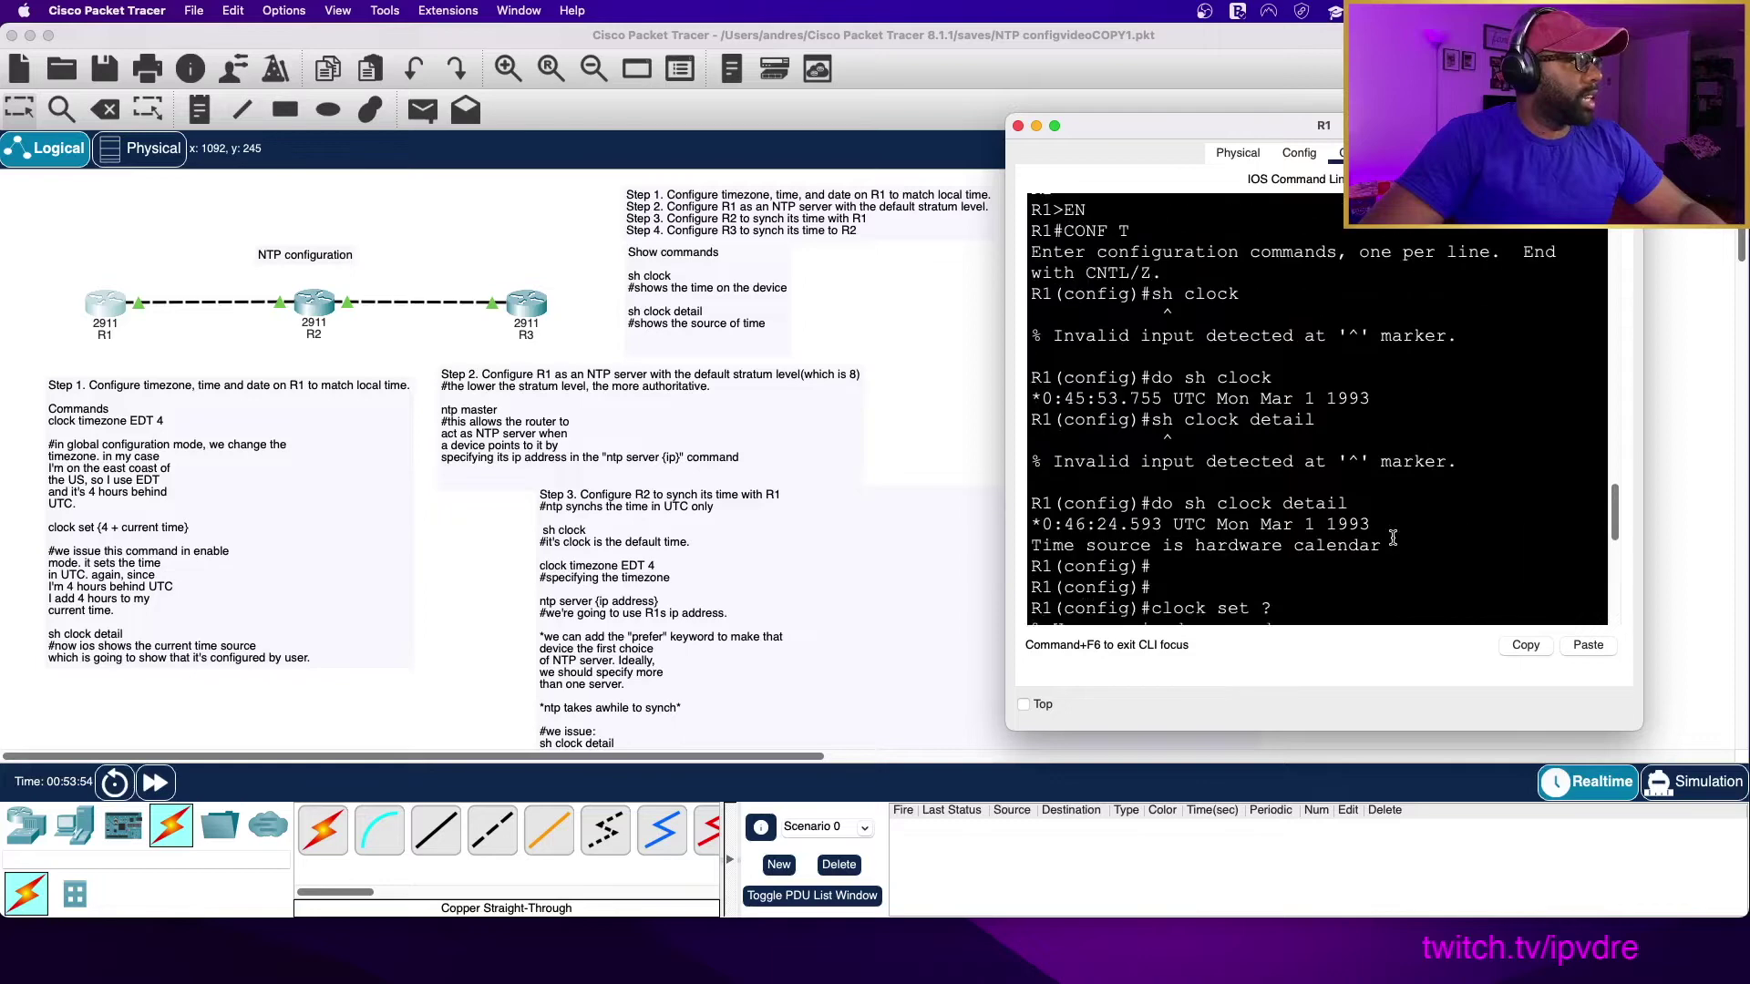
scroll(1391, 538, down, 9)
scroll(1390, 537, down, 2)
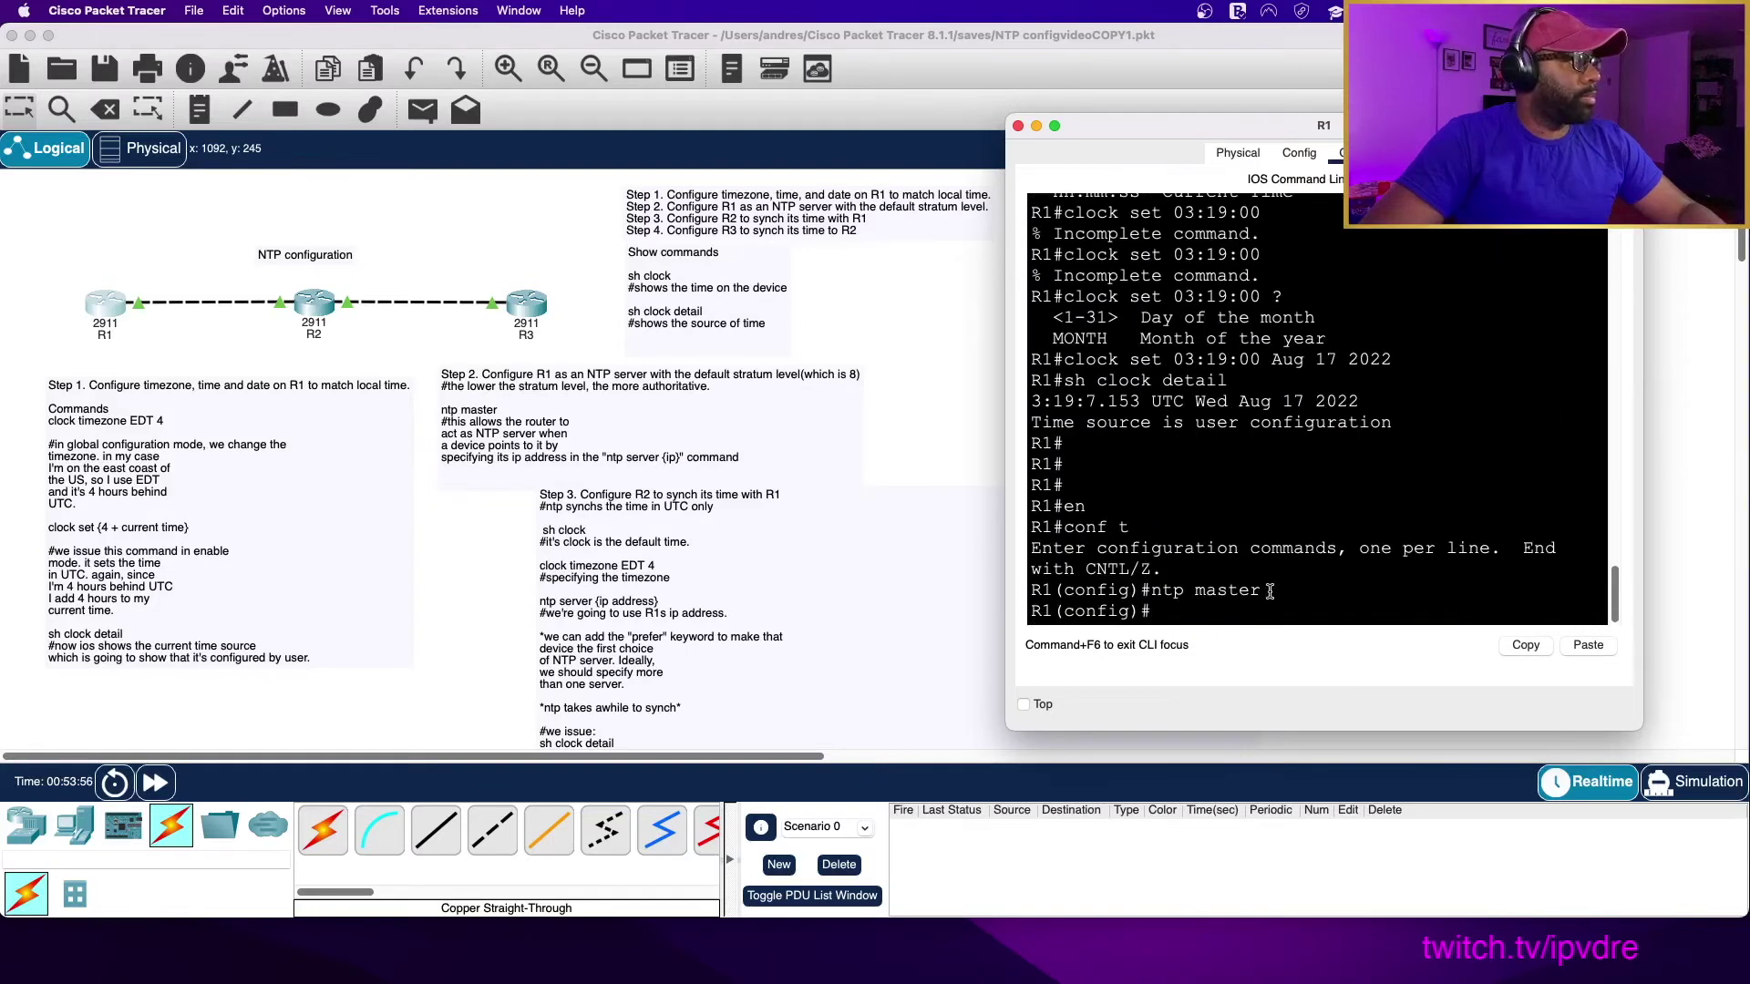
text(clock)
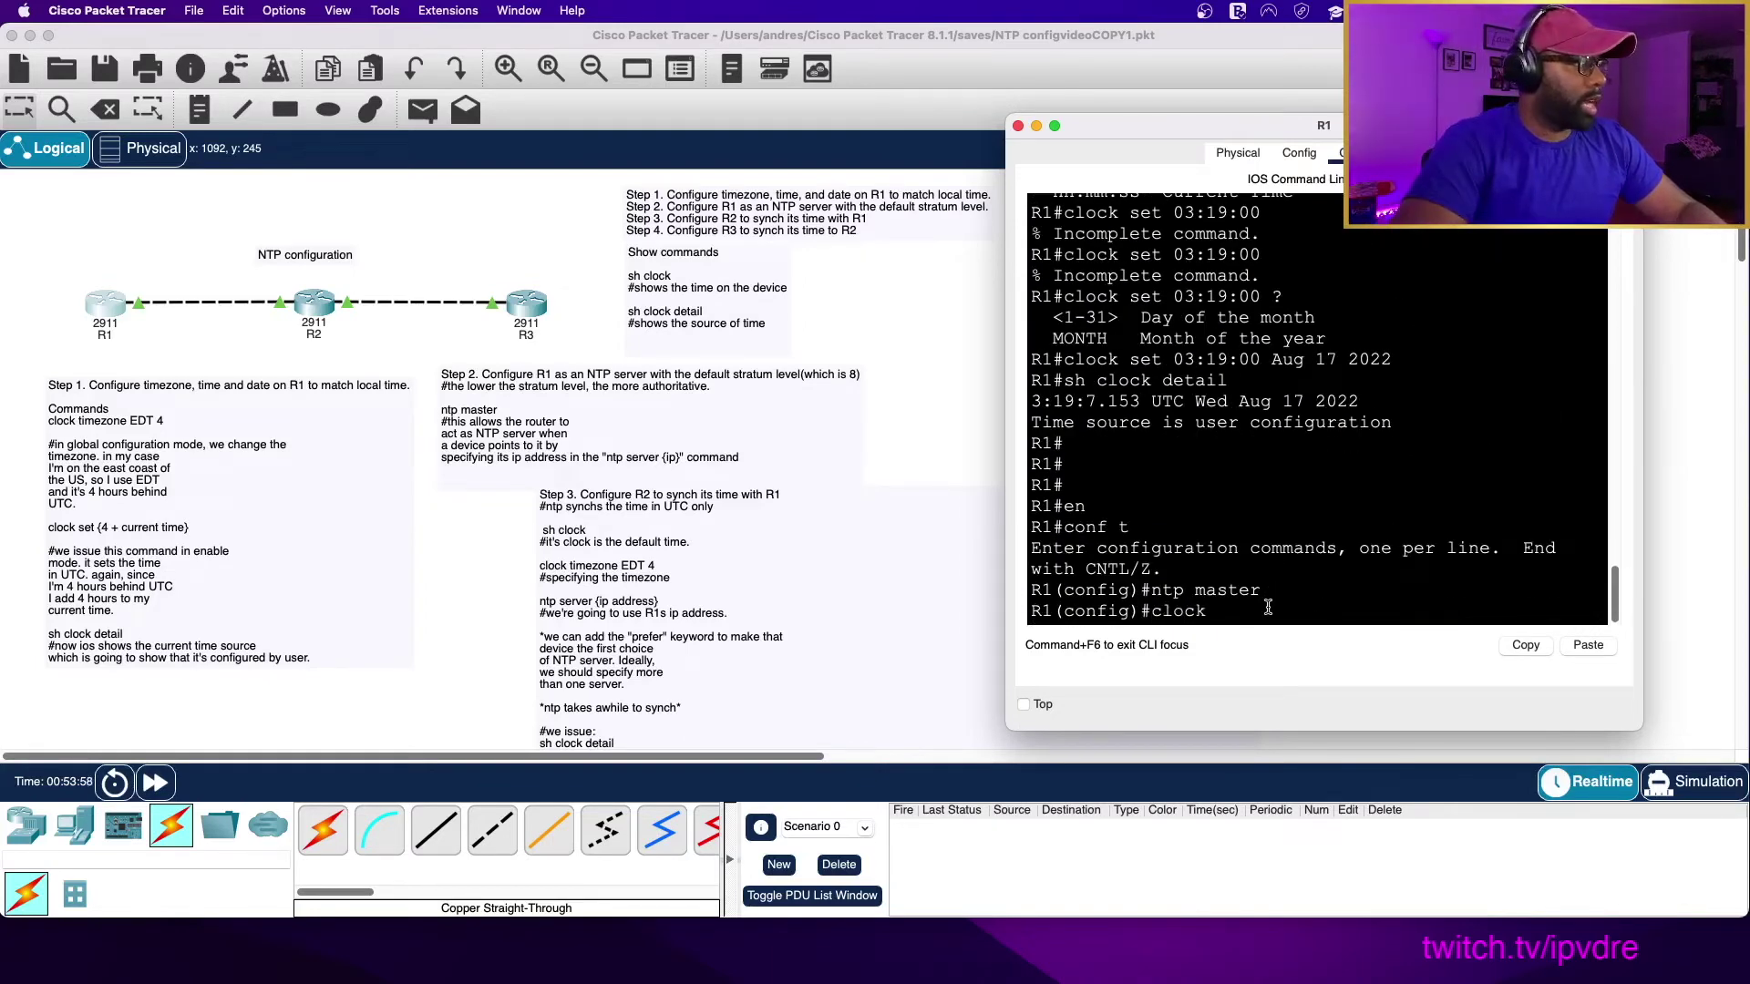
text( timezone ed)
text(DT )
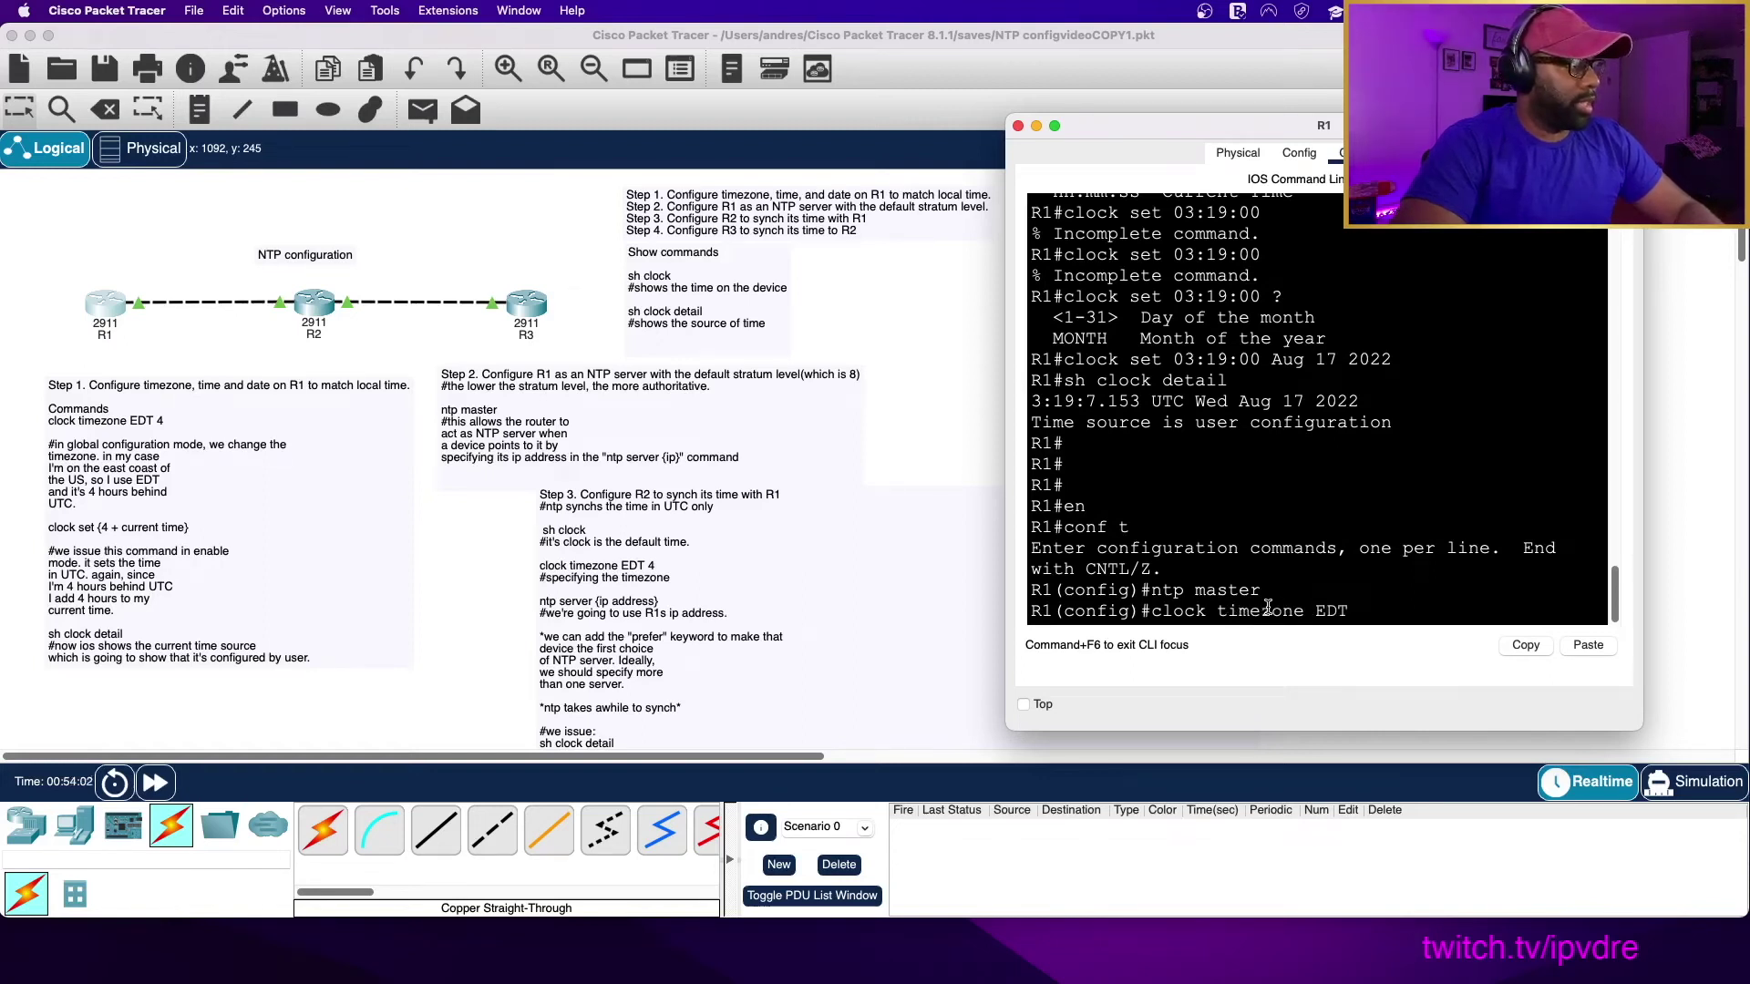
text(4)
key(Return)
key(Return)
key(Return)
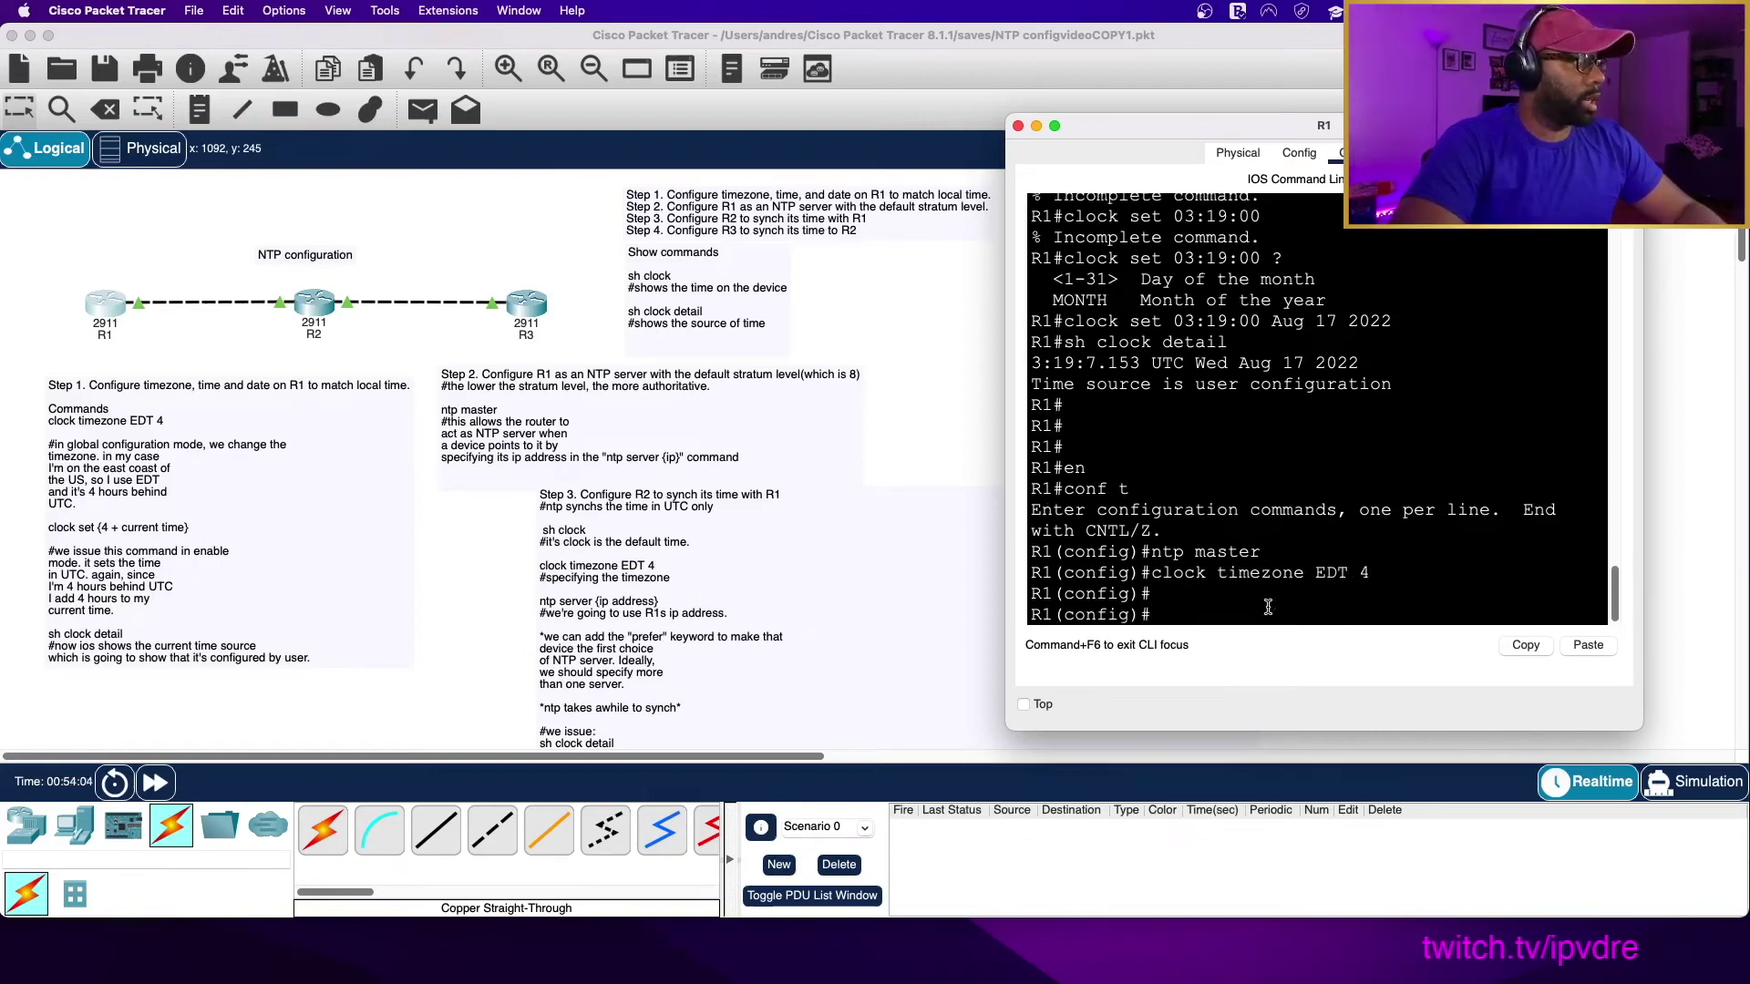
Check R1's time with do sh clock against its earlier commands, then return to R2's command line.
text(do sh clock)
key(Return)
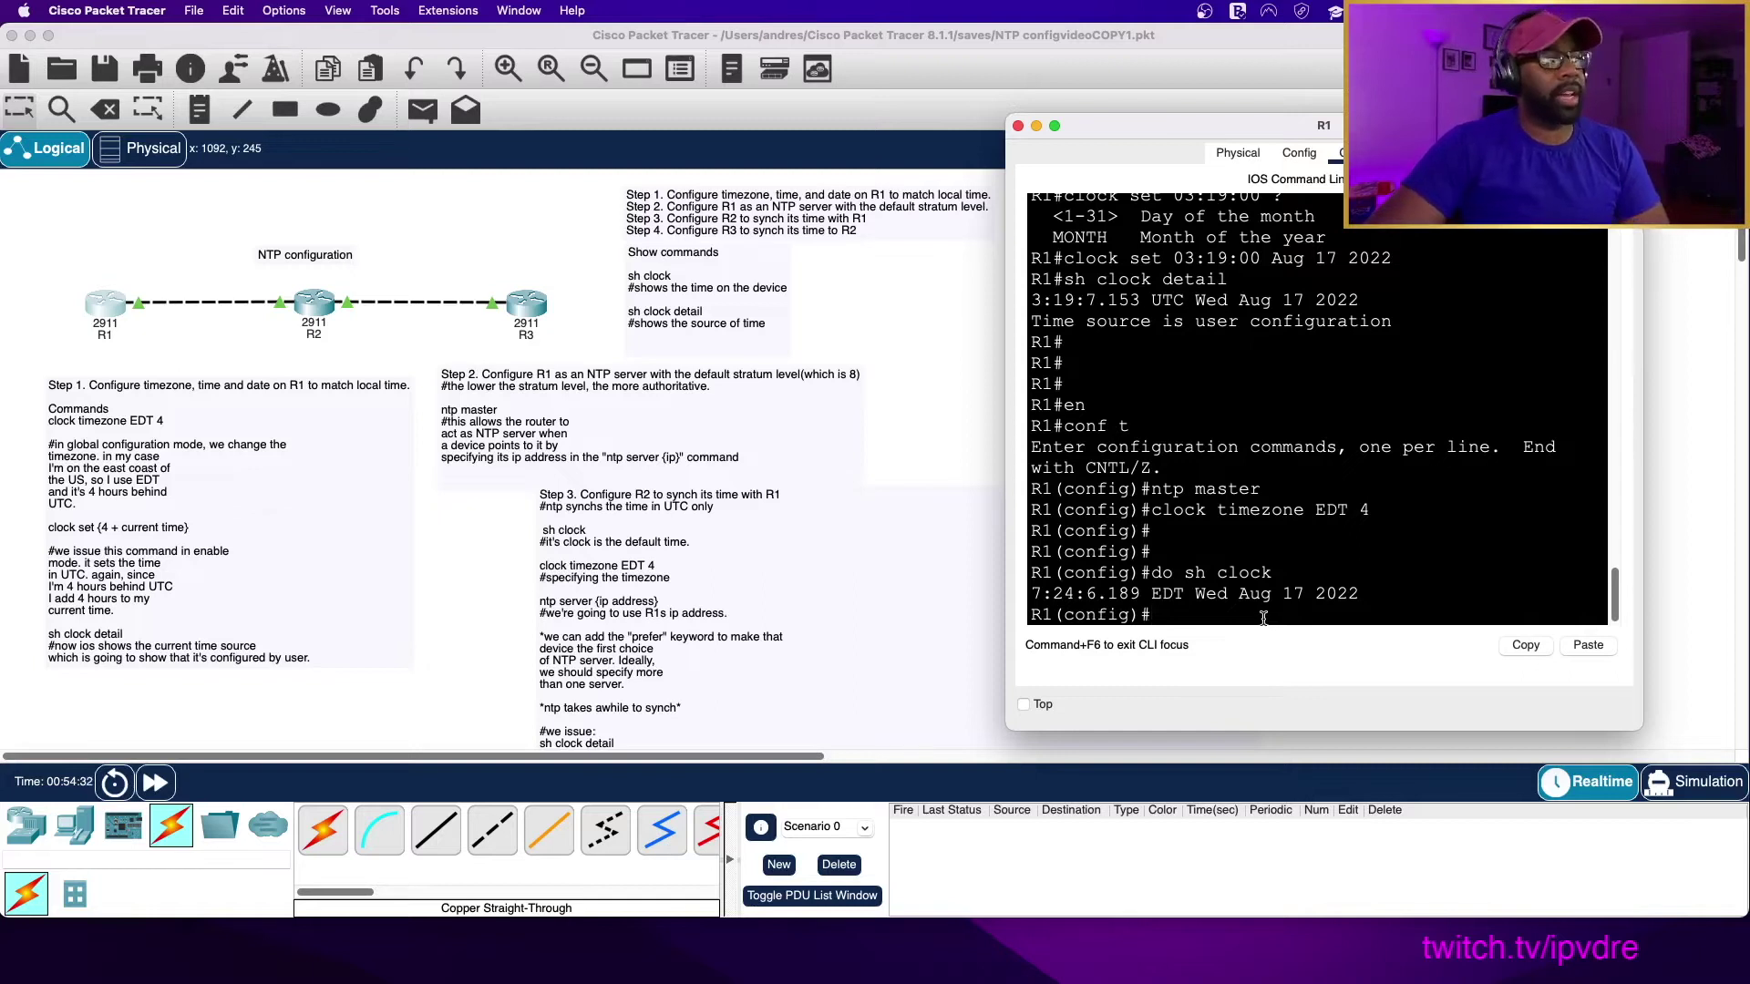
scroll(1242, 614, down, 1)
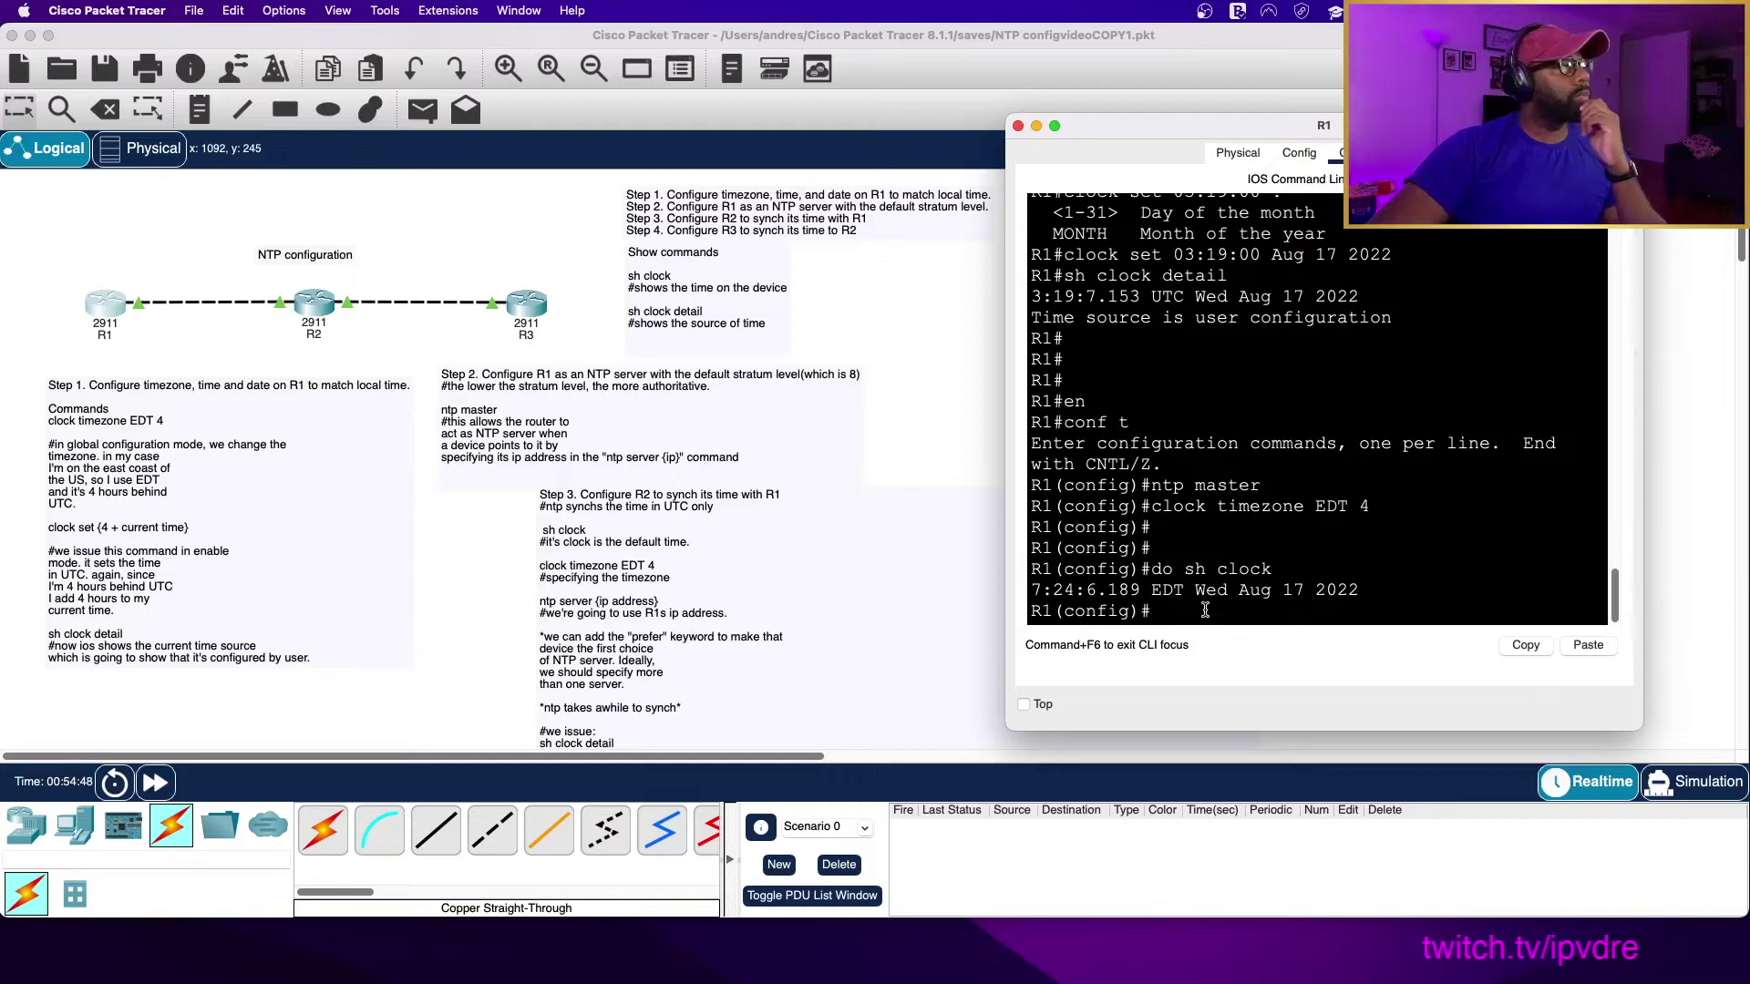
scroll(1205, 611, up, 3)
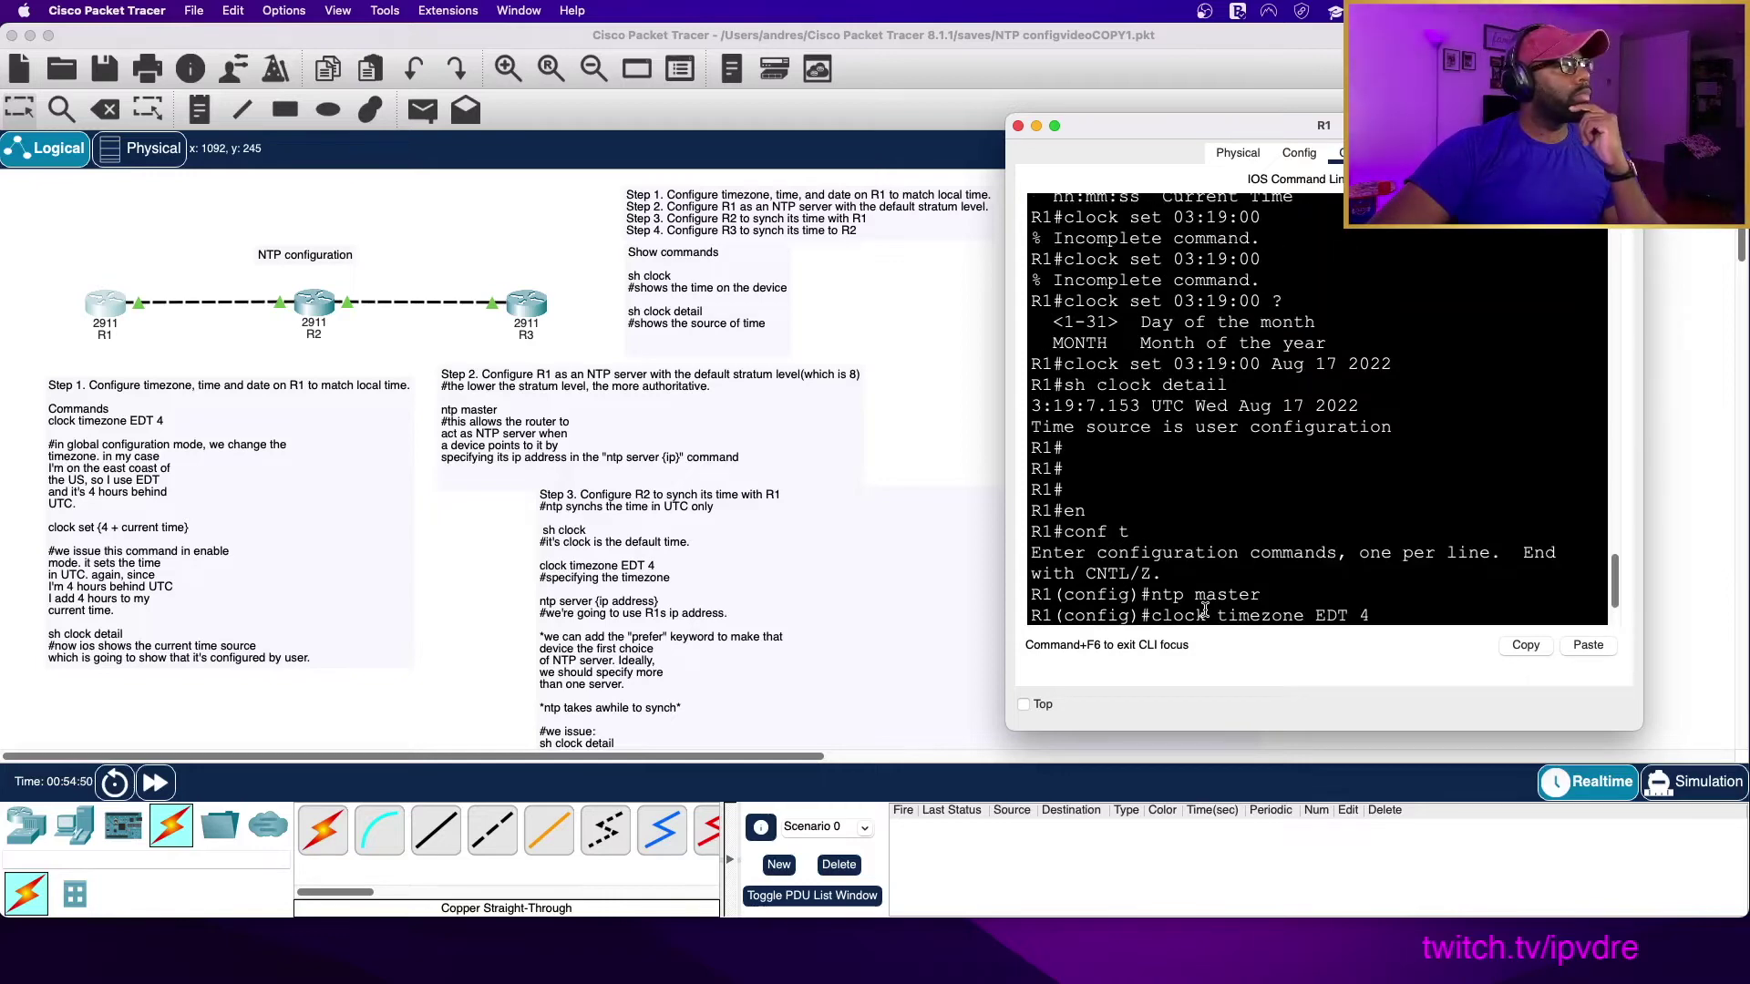
scroll(1205, 610, up, 2)
scroll(1205, 610, down, 5)
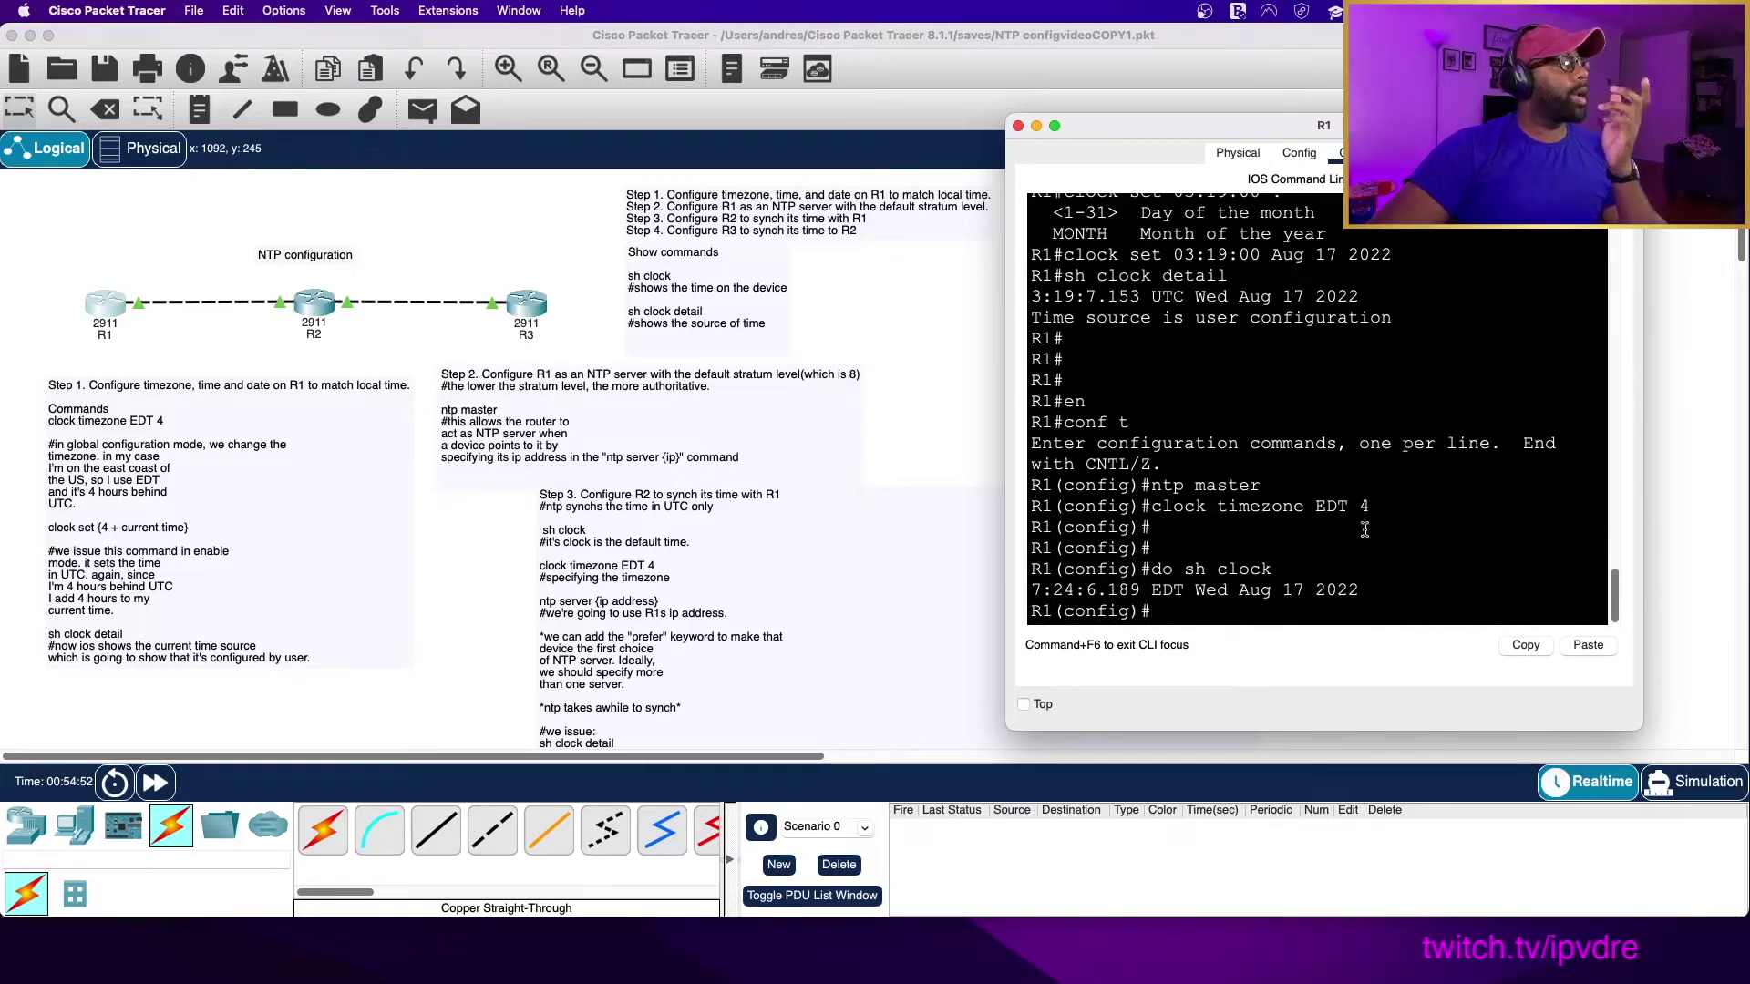
click(305, 292)
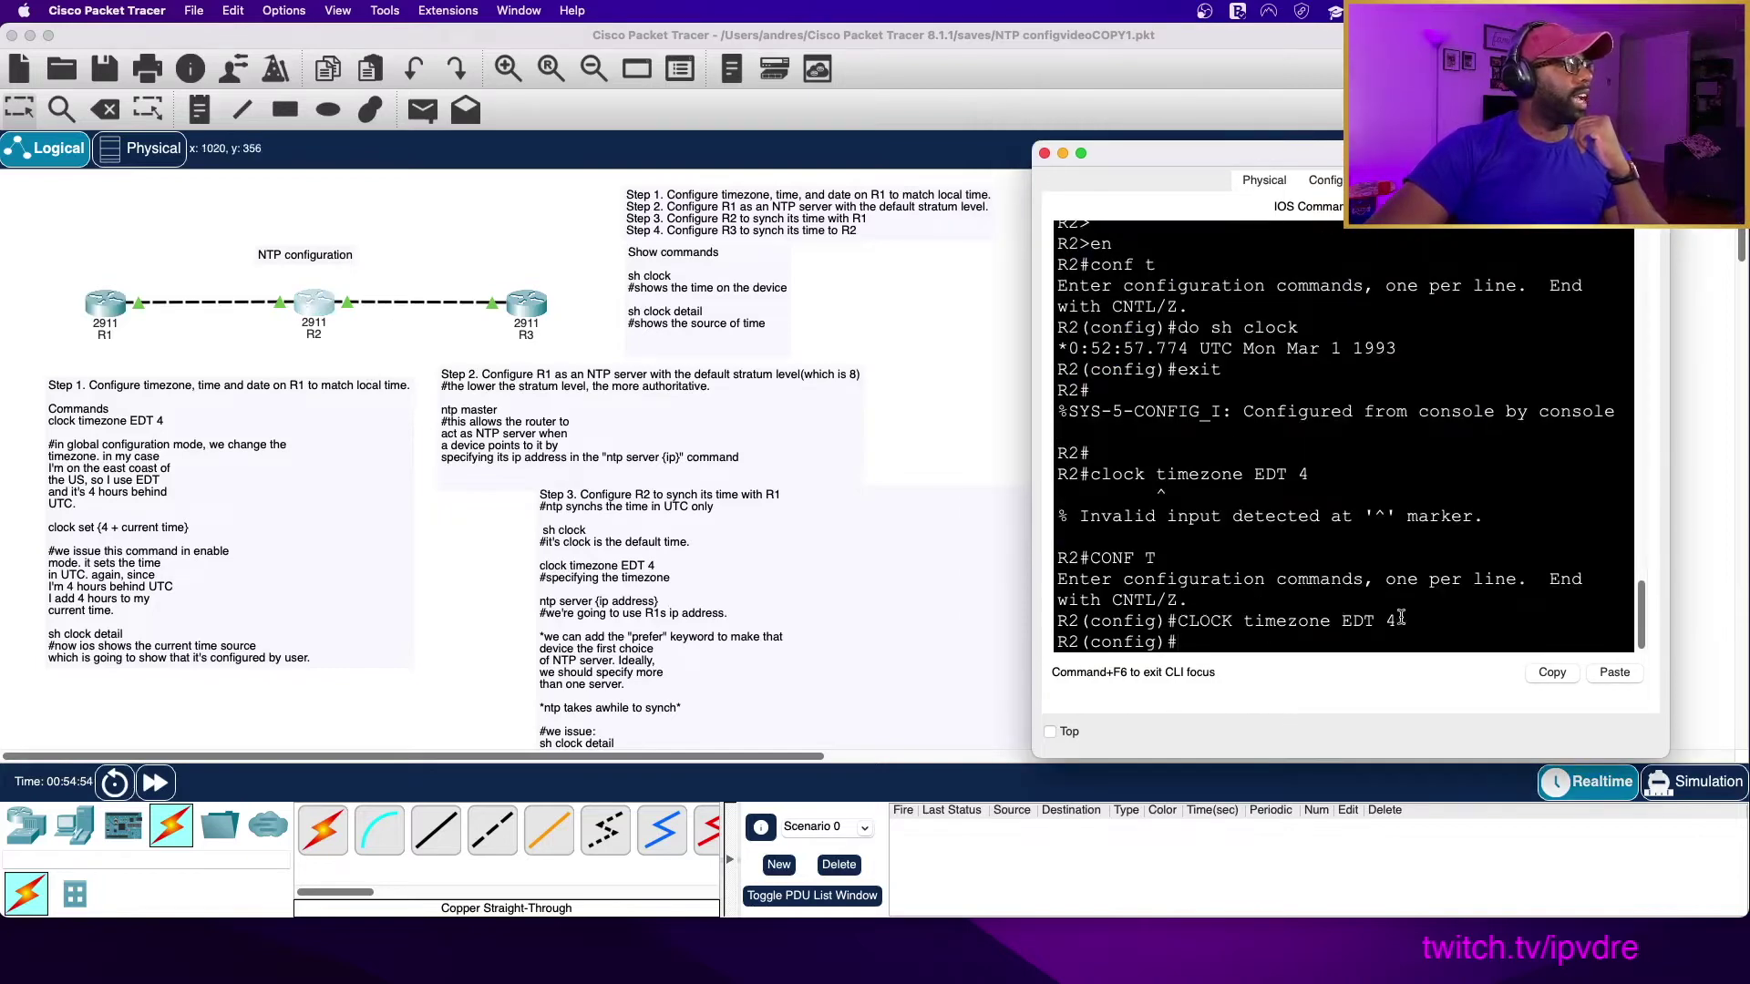
text(exit)
key(Return)
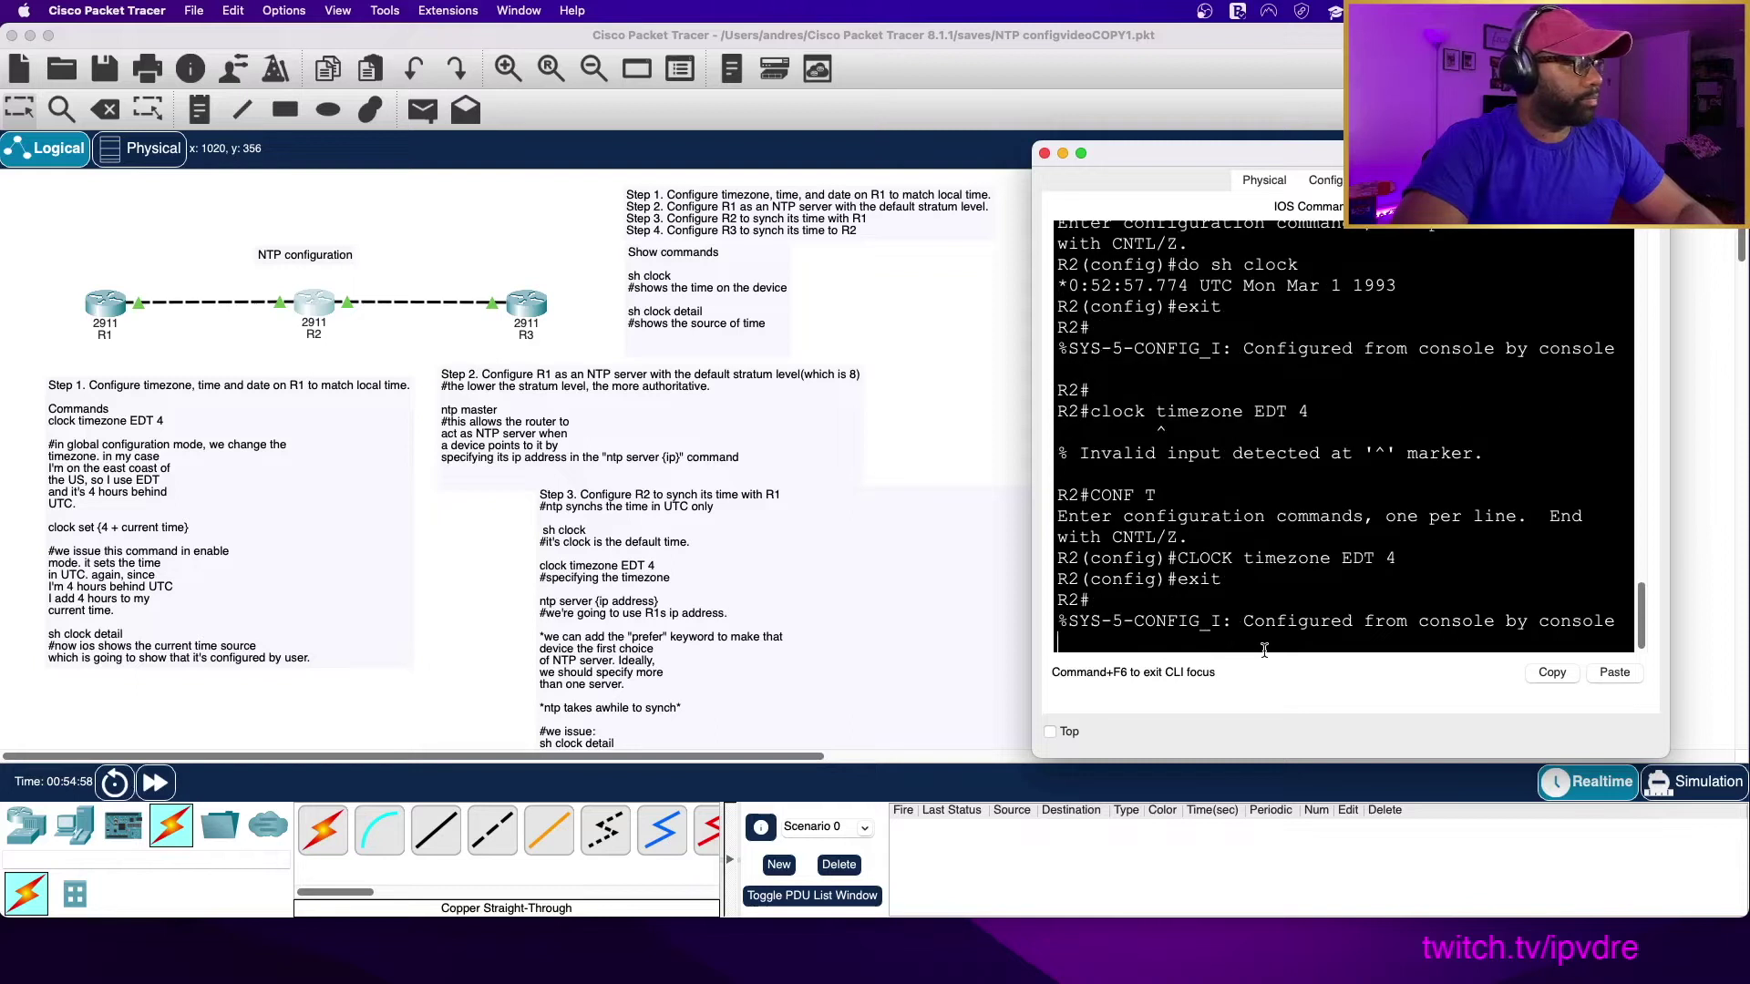
key(Return)
key(Return)
key(Return)
text(clock set)
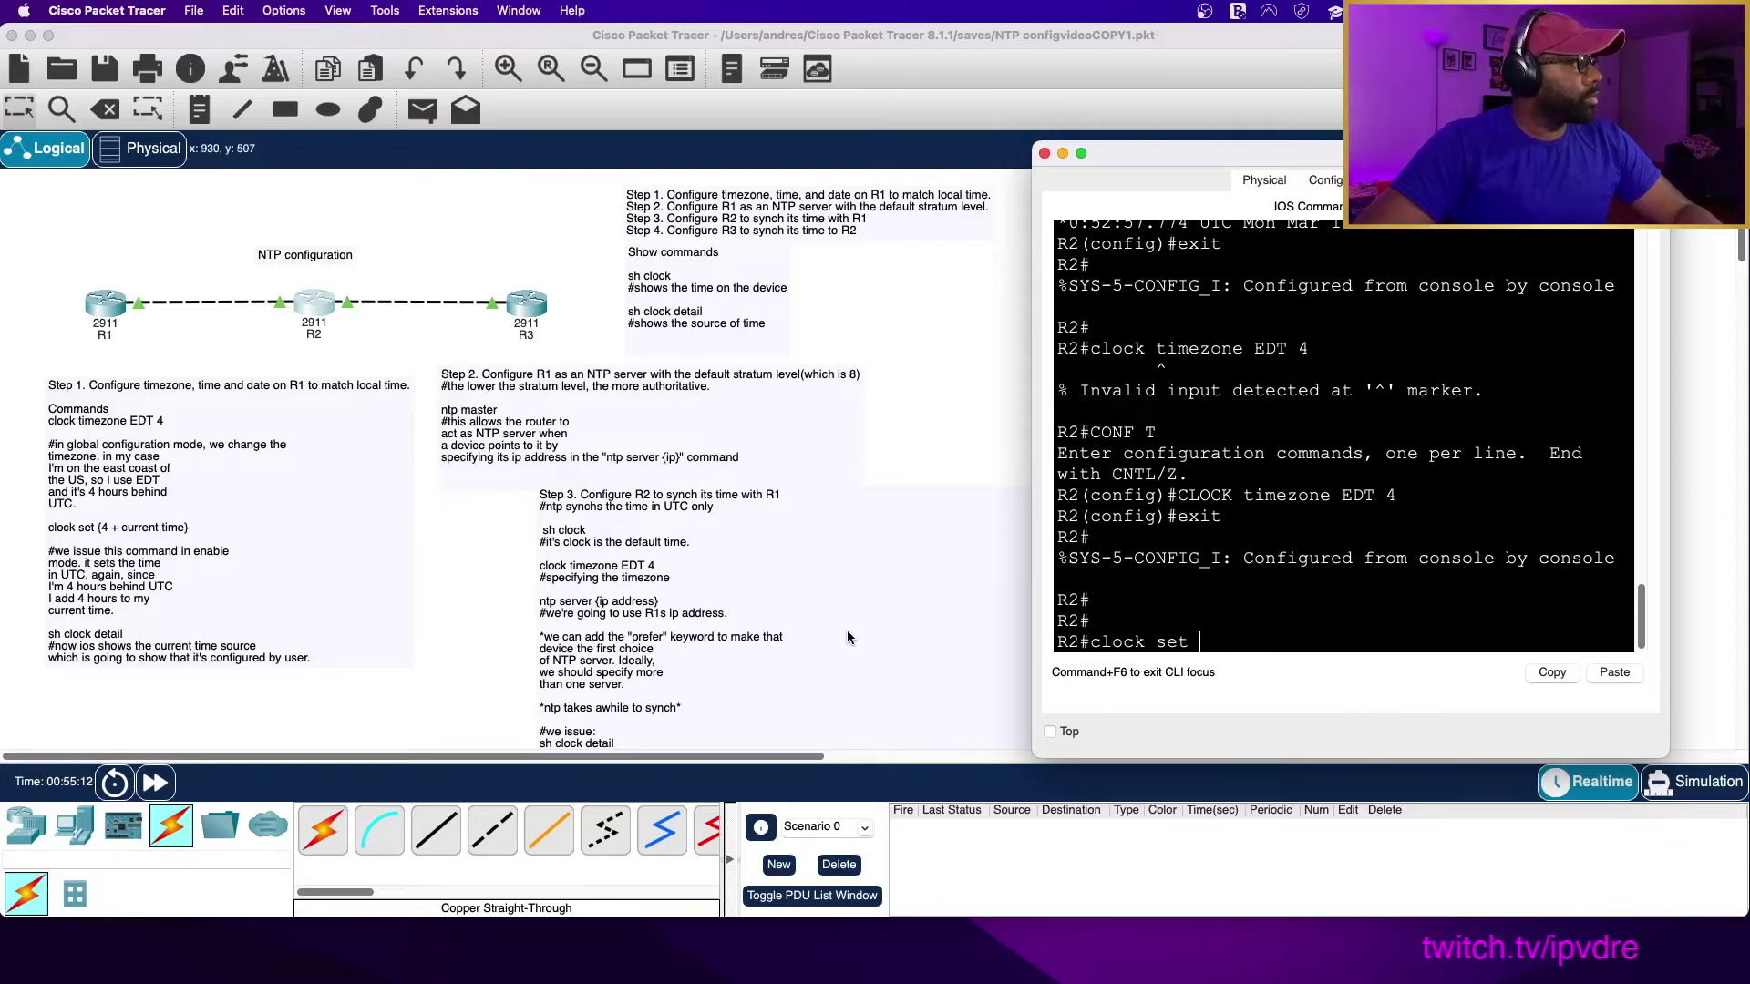
scroll(846, 630, down, 3)
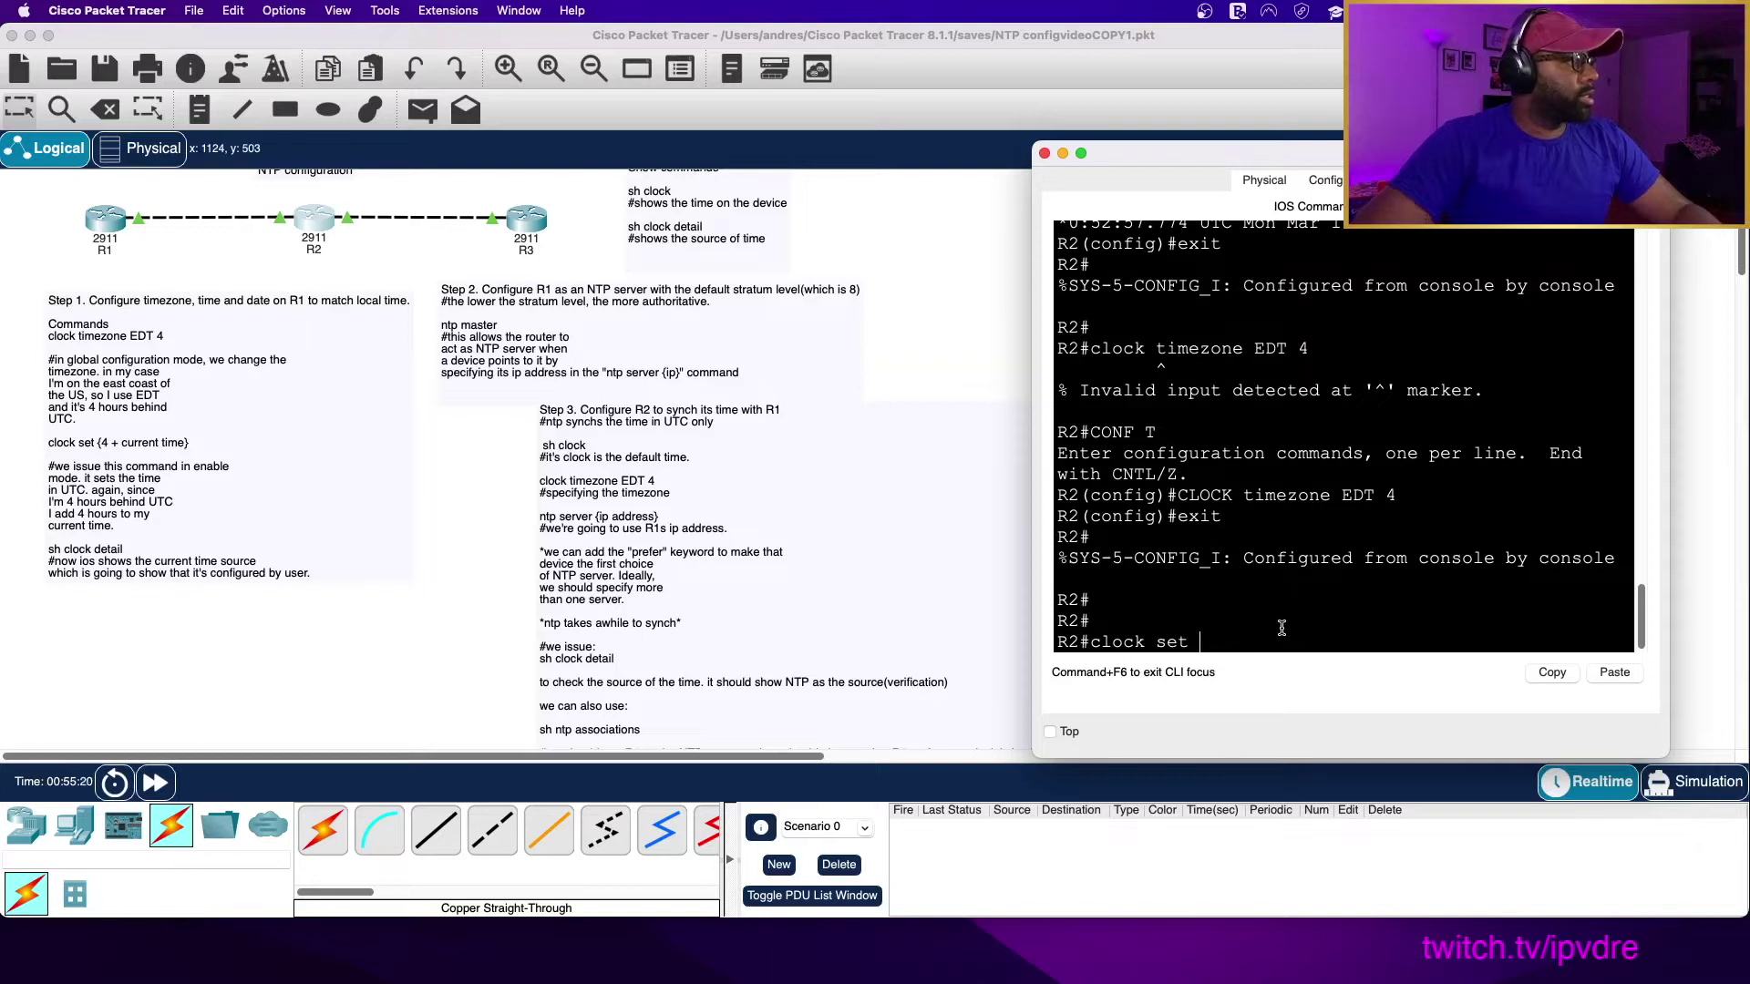
key(BackSpace)
key(BackSpace)
key(BackSpace)
key(BackSpace)
key(BackSpace)
key(BackSpace)
key(BackSpace)
key(BackSpace)
key(BackSpace)
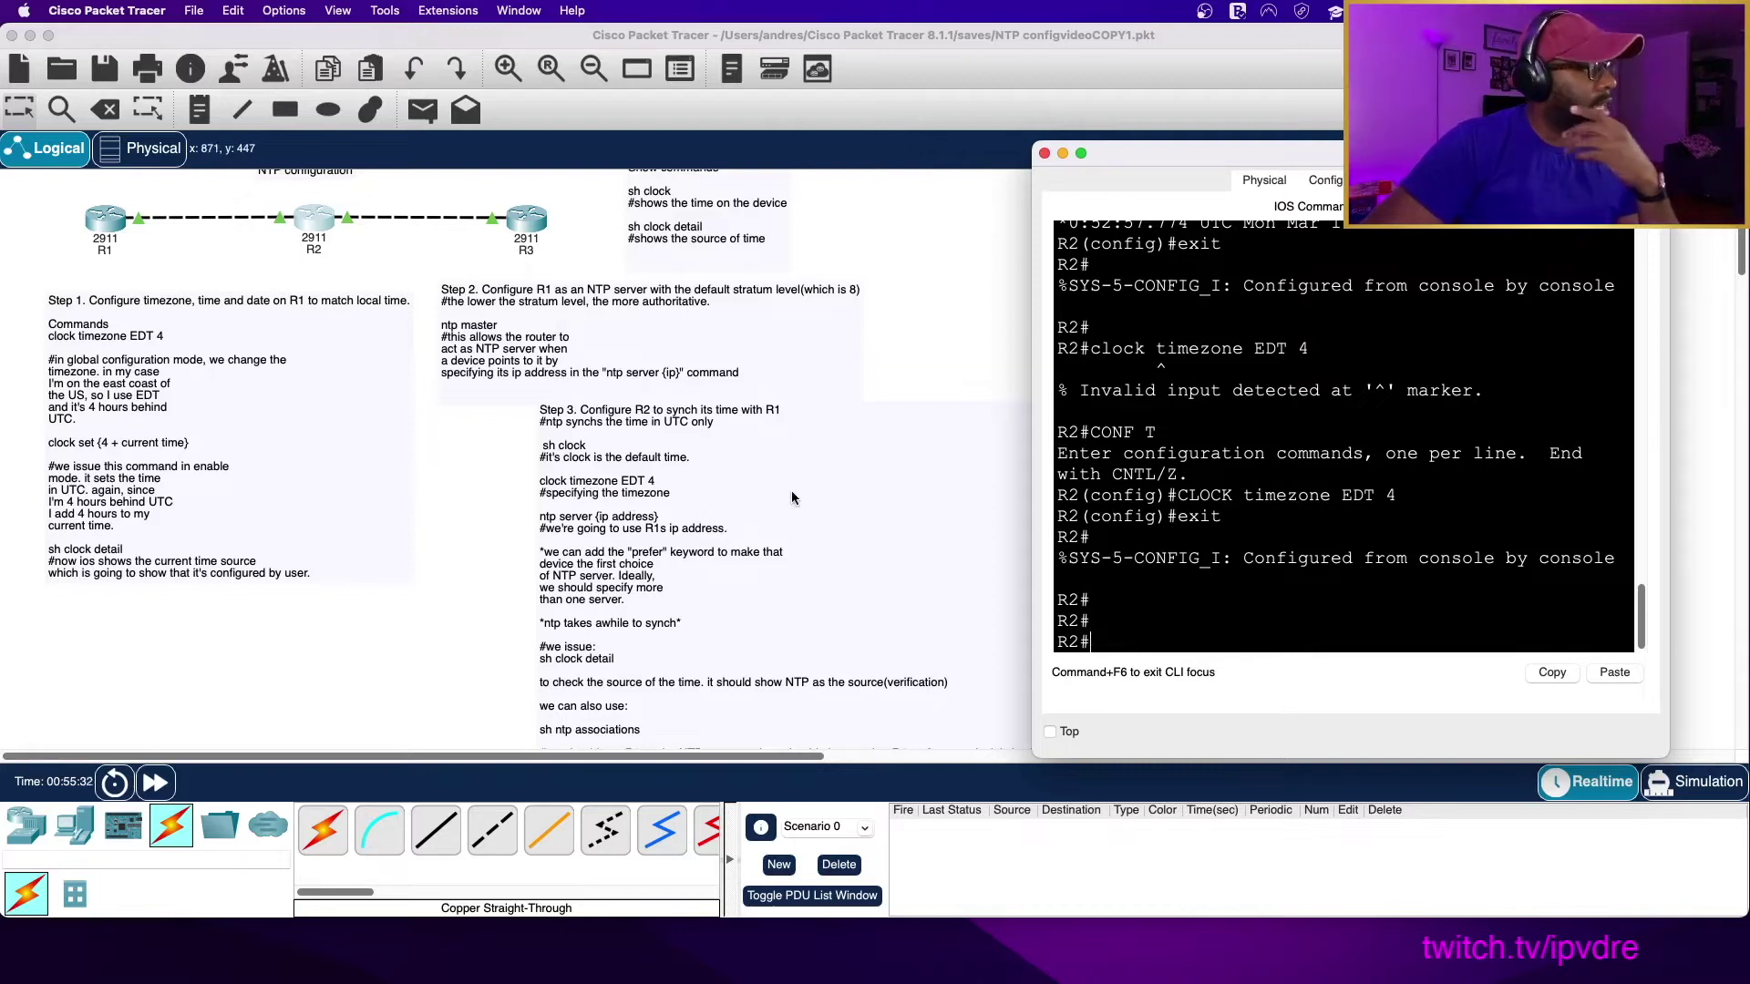
Enter R2's global configuration mode and begin the ntp server command without its address.
text(conf t)
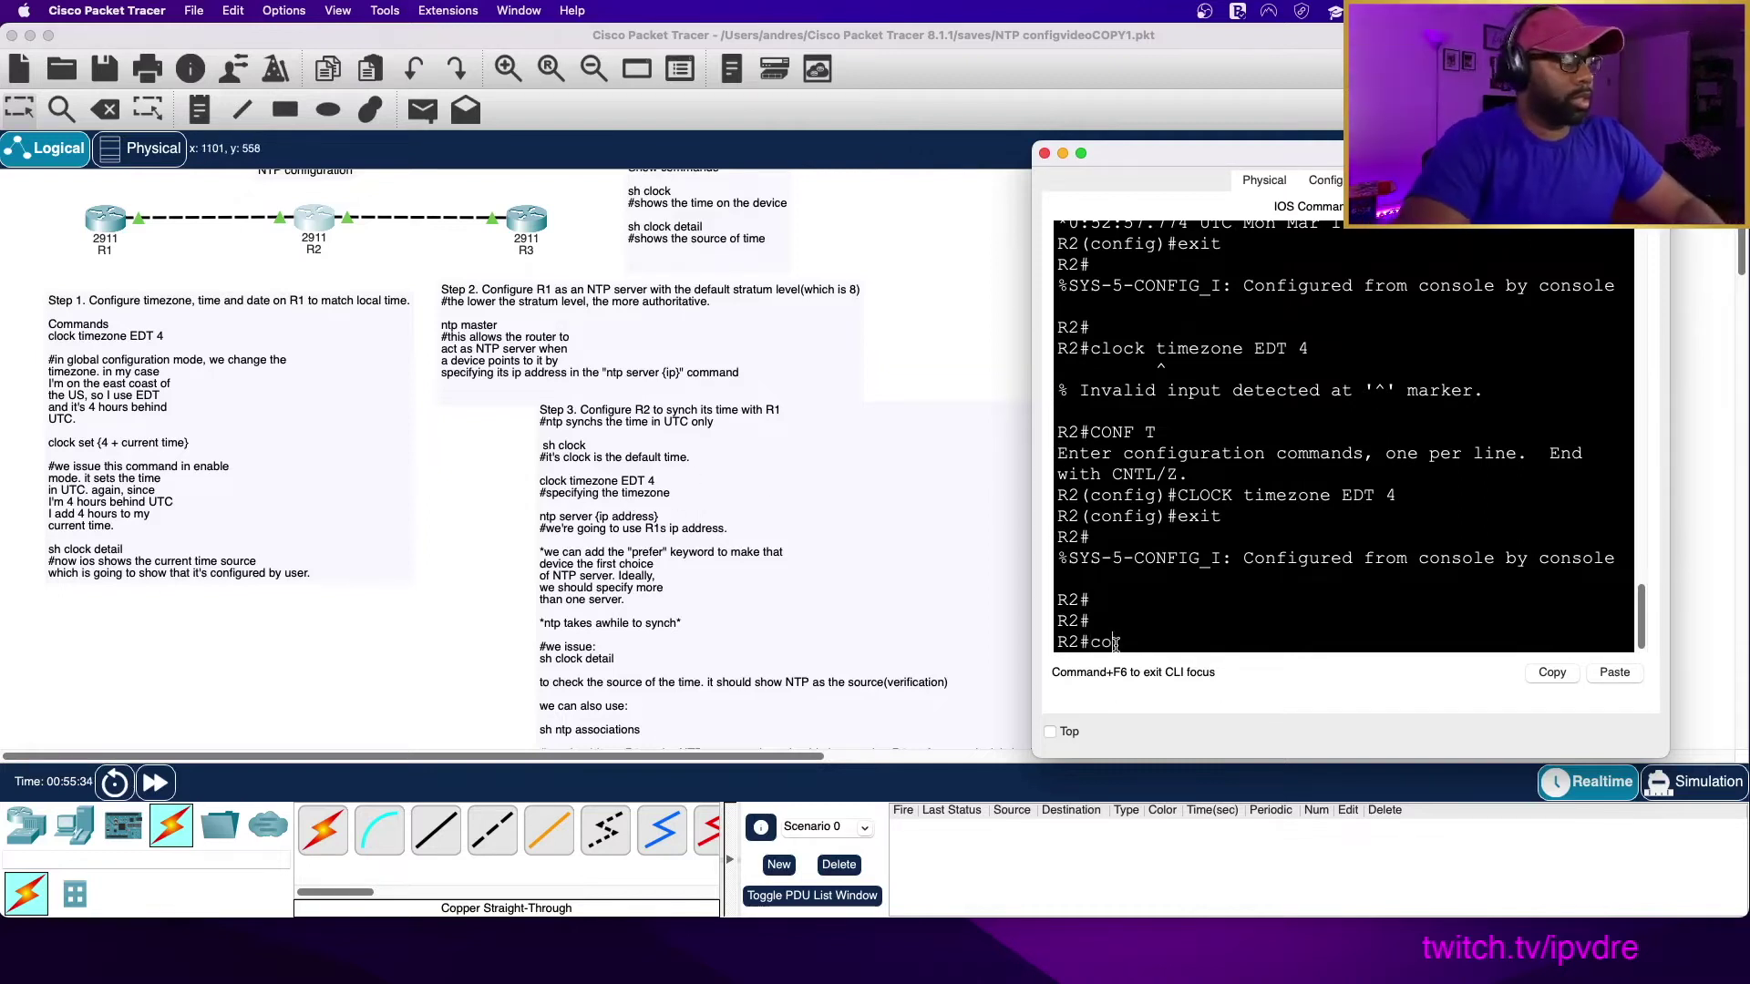
key(Return)
text(ntp server)
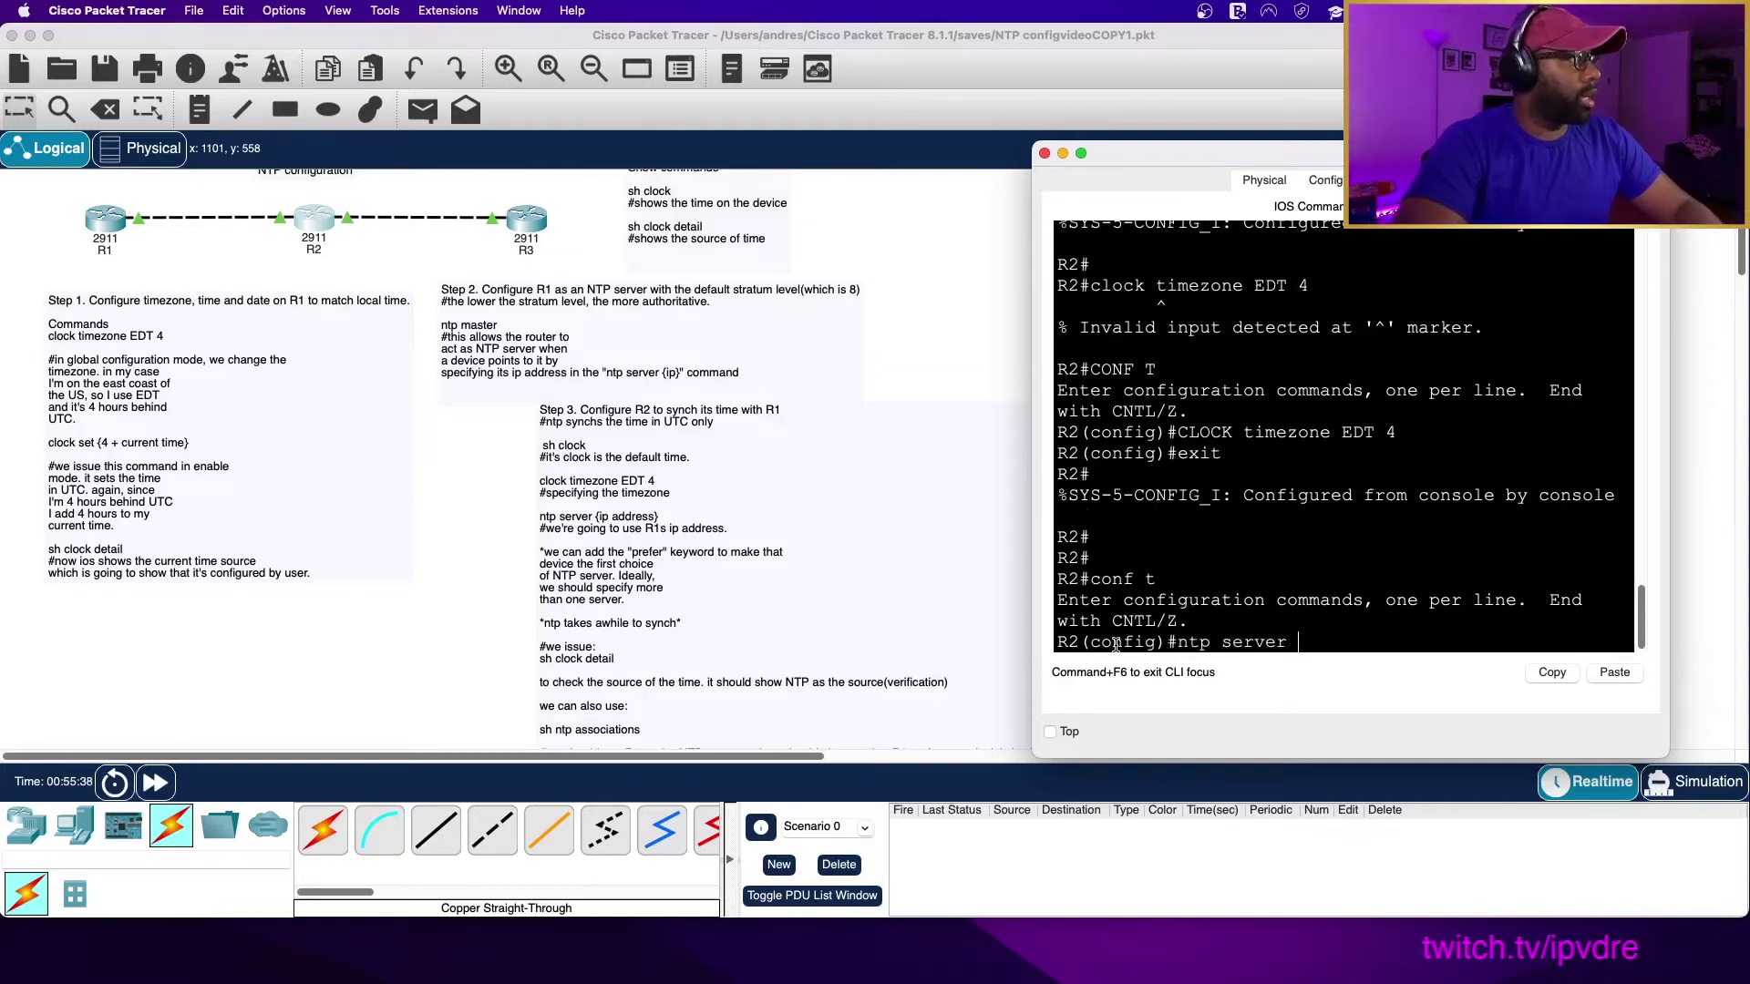
Open R1's command line and list its interface addresses with do sh ip int br.
scroll(136, 309, up, 3)
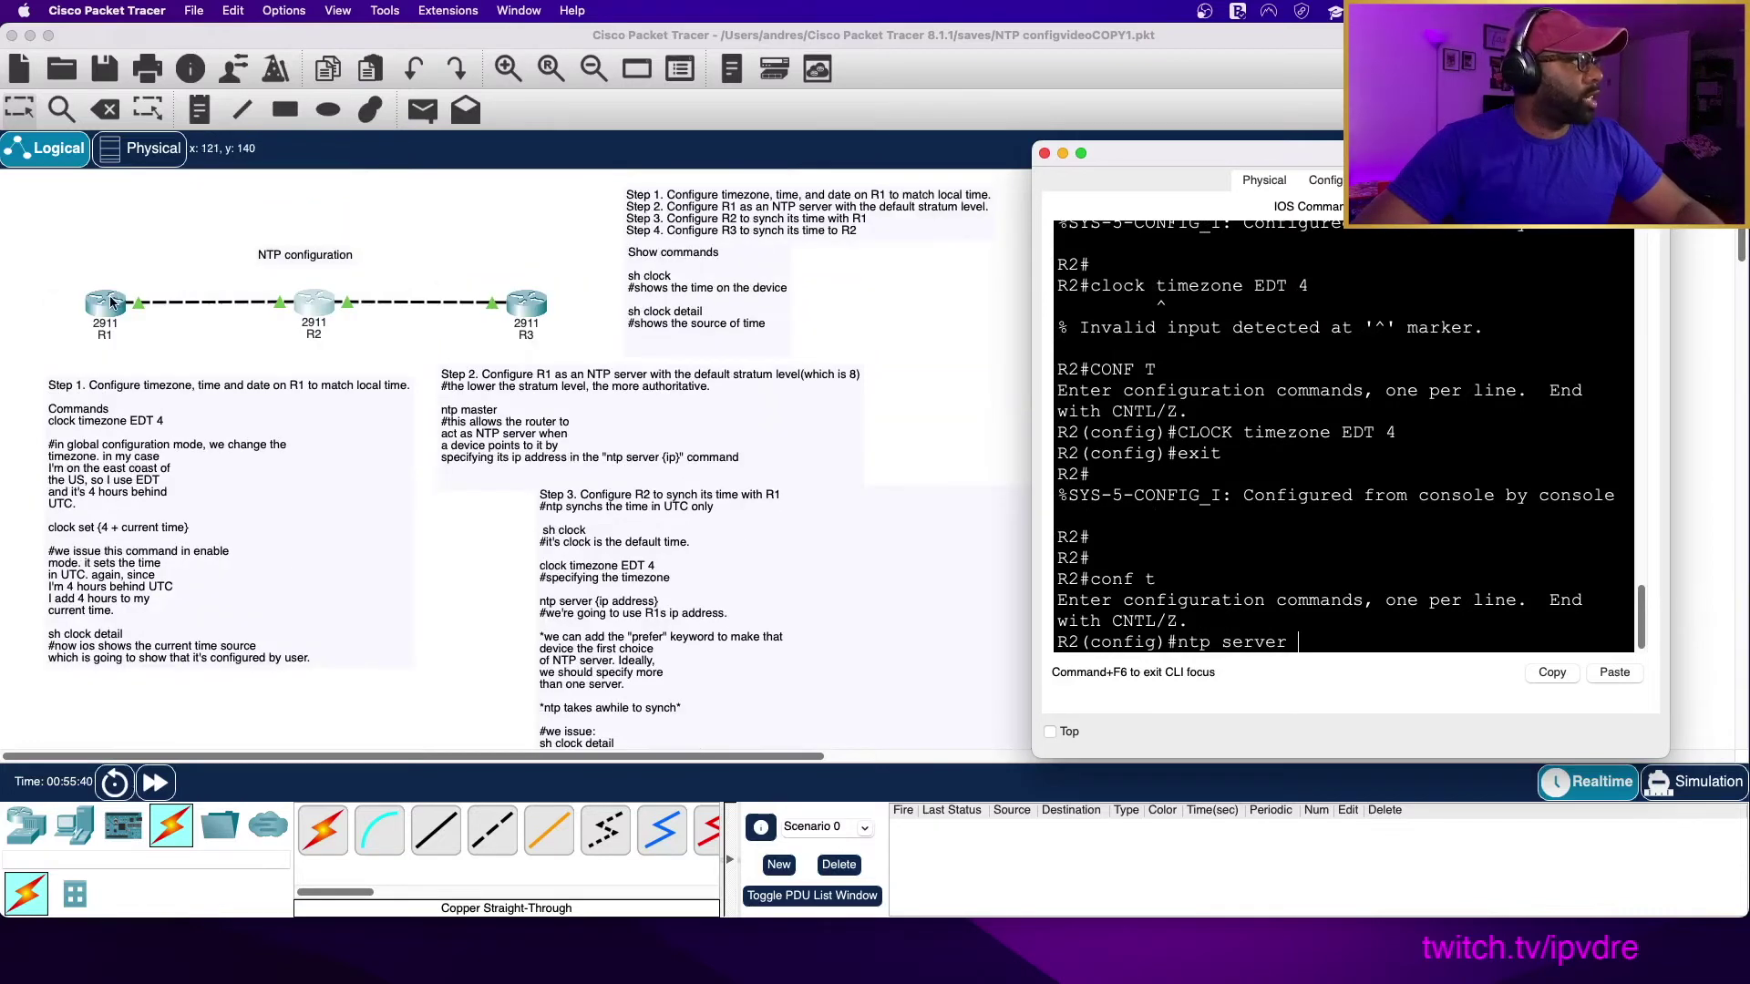
click(154, 324)
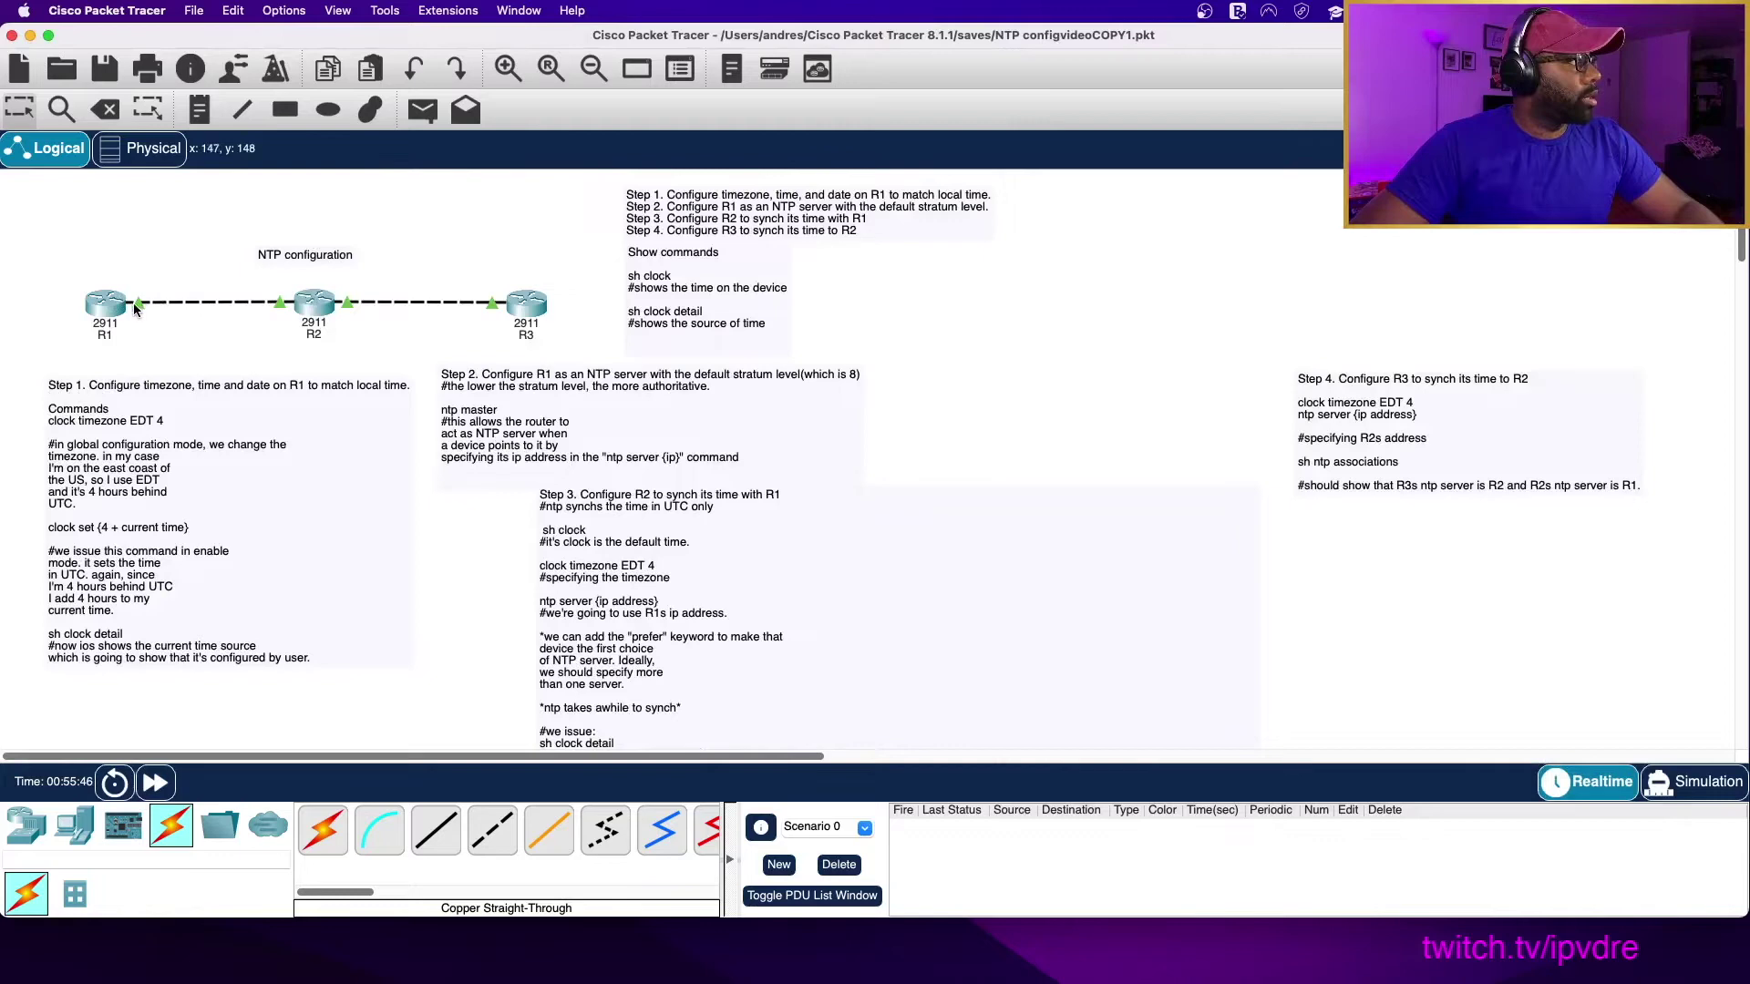
click(115, 306)
text(do s)
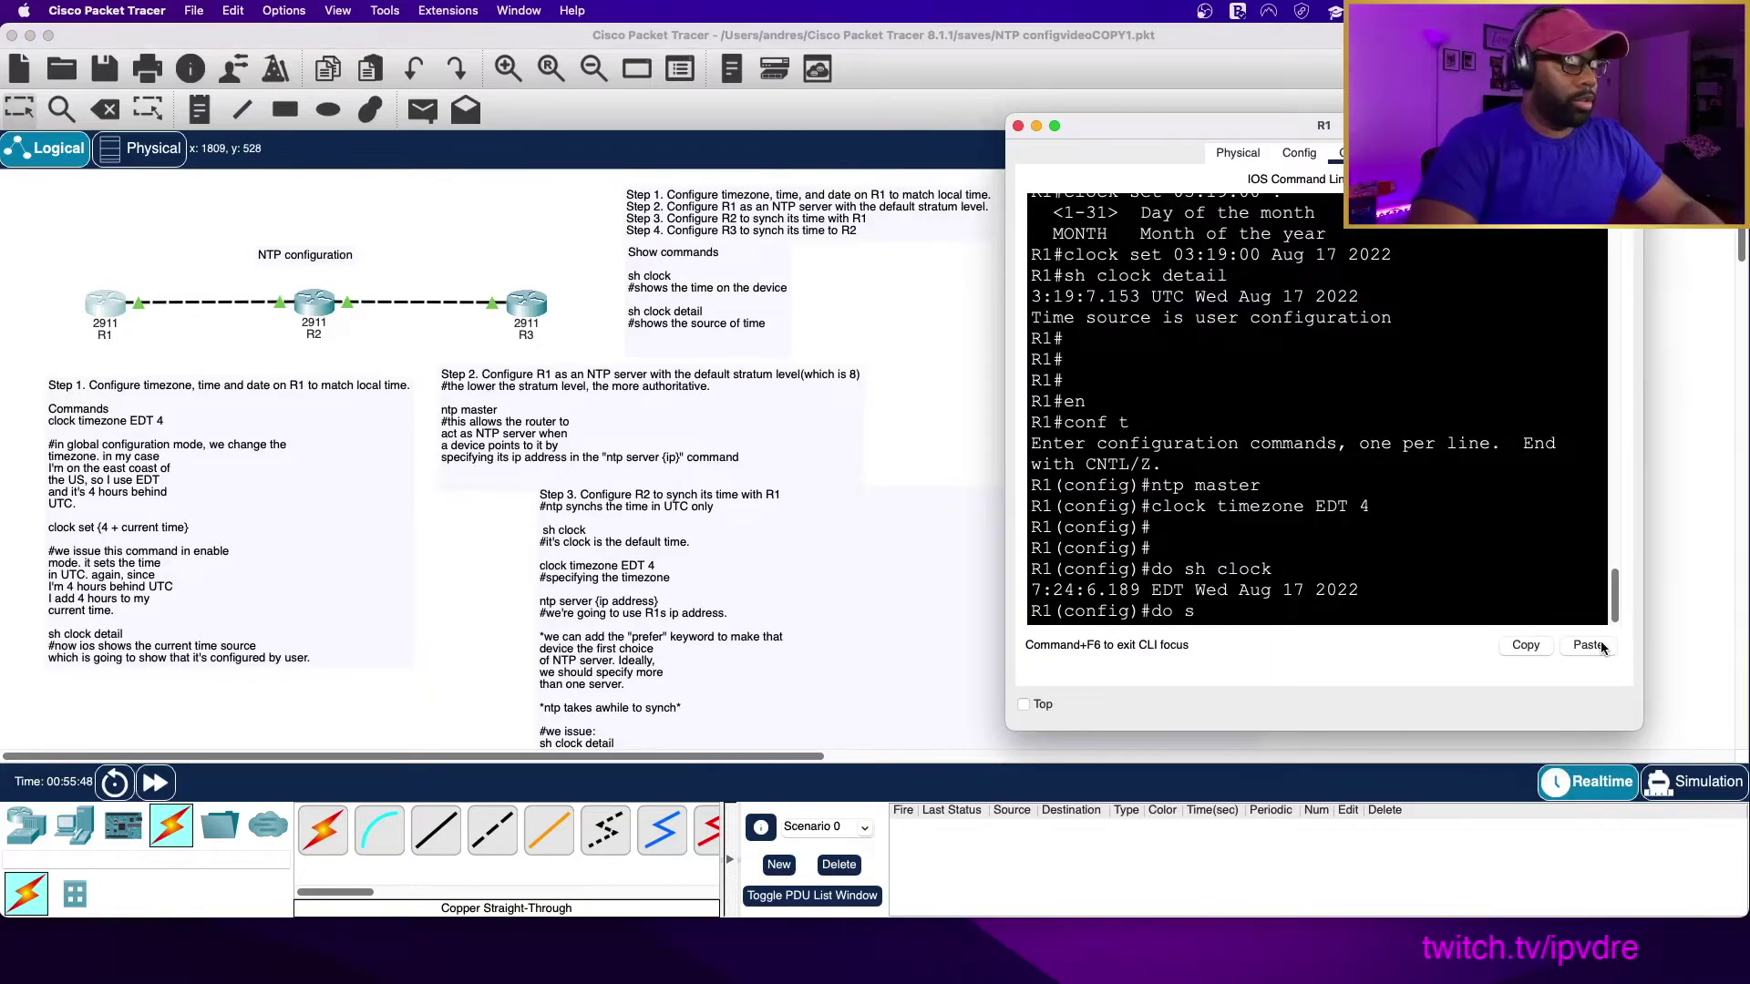
text(h ip int br)
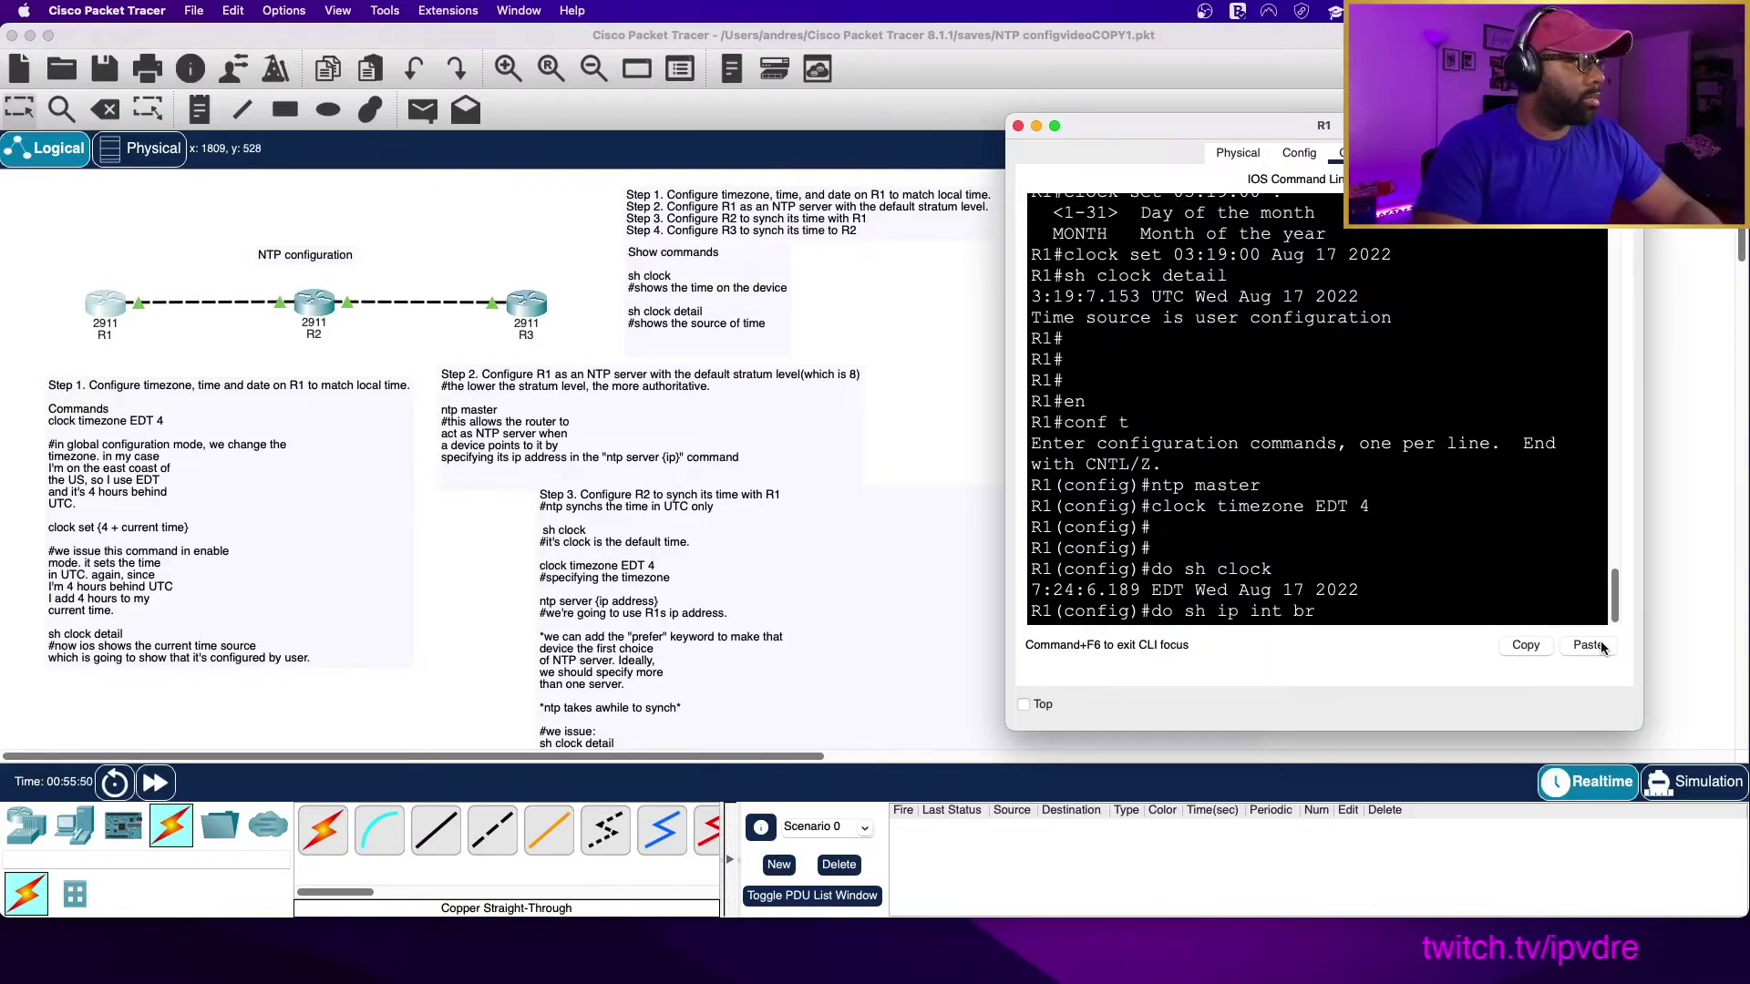
key(Return)
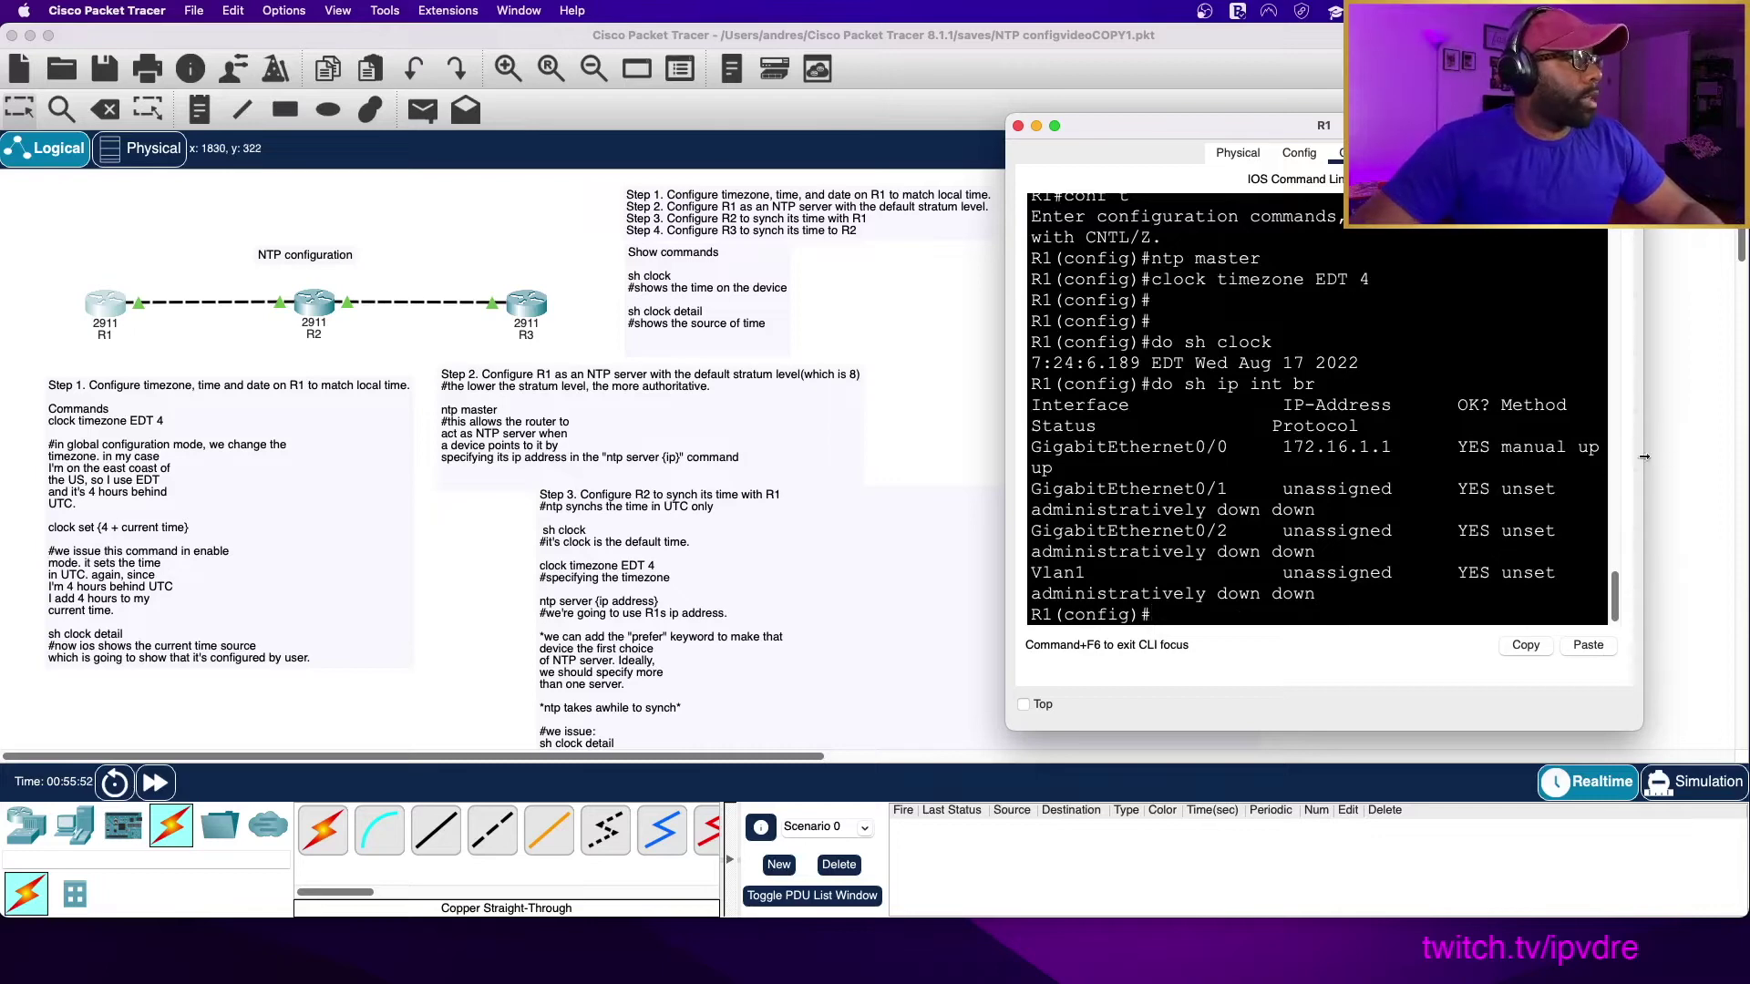
Reposition and widen R1's window to read each row of the interface table on a single line.
drag(1644, 457, 1749, 457)
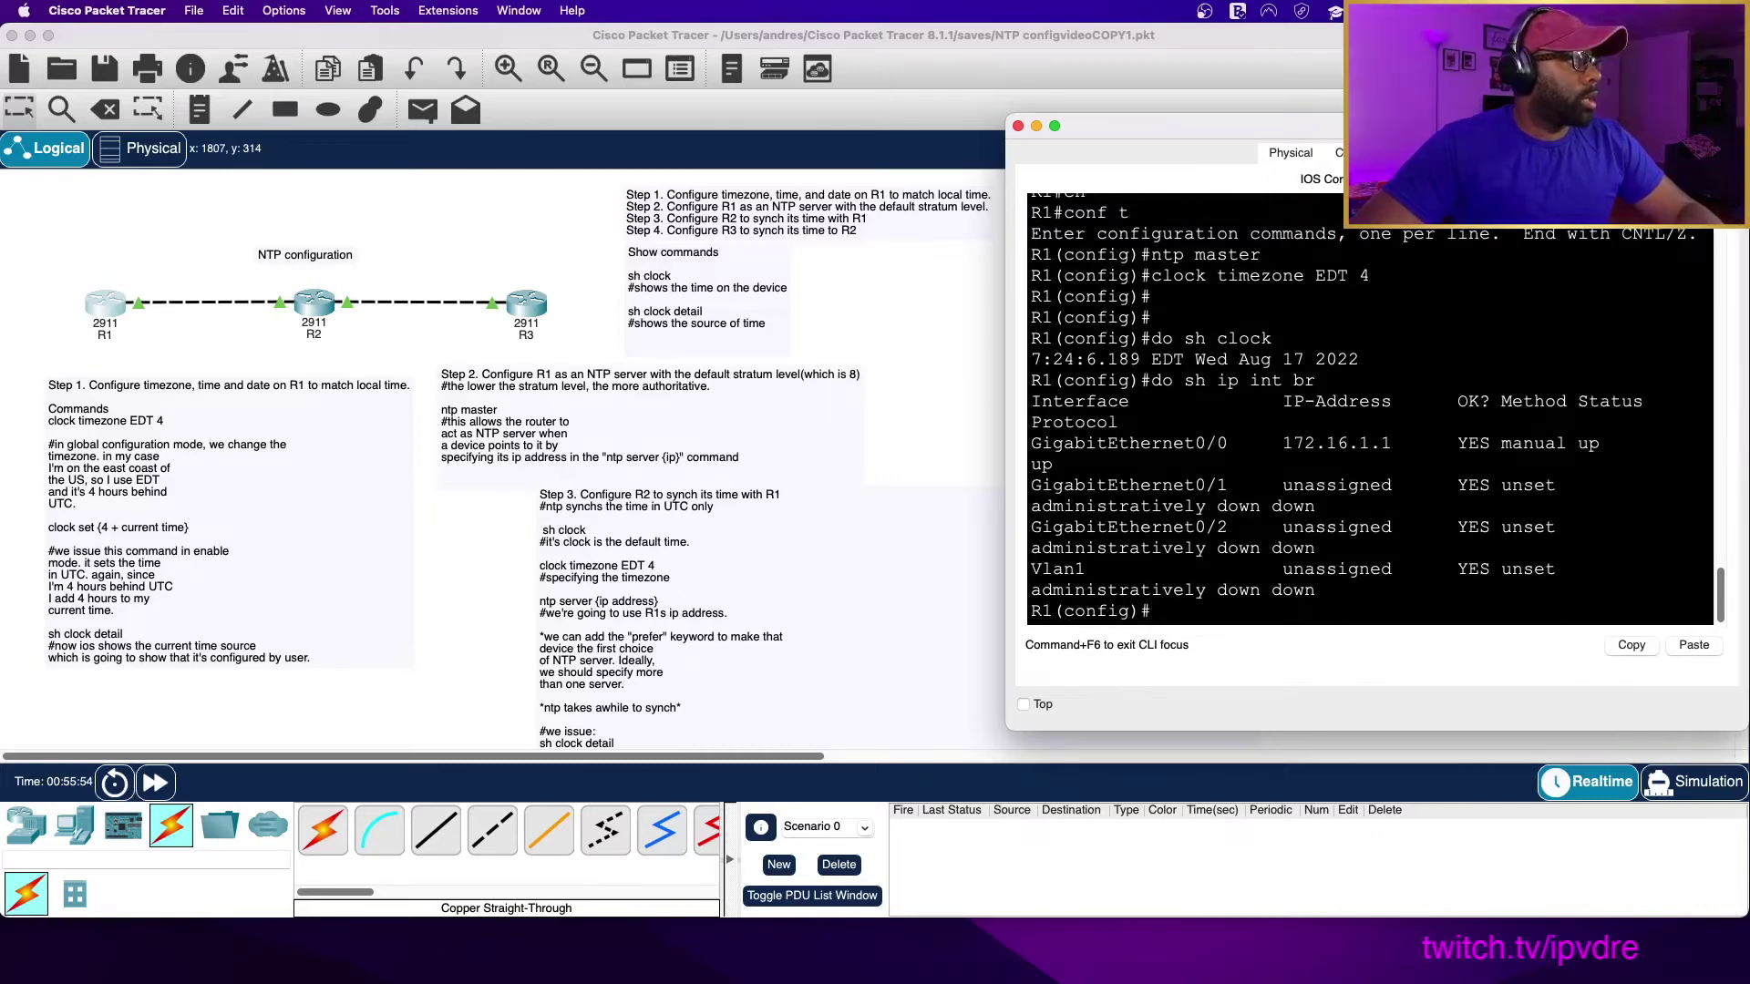
click(1100, 91)
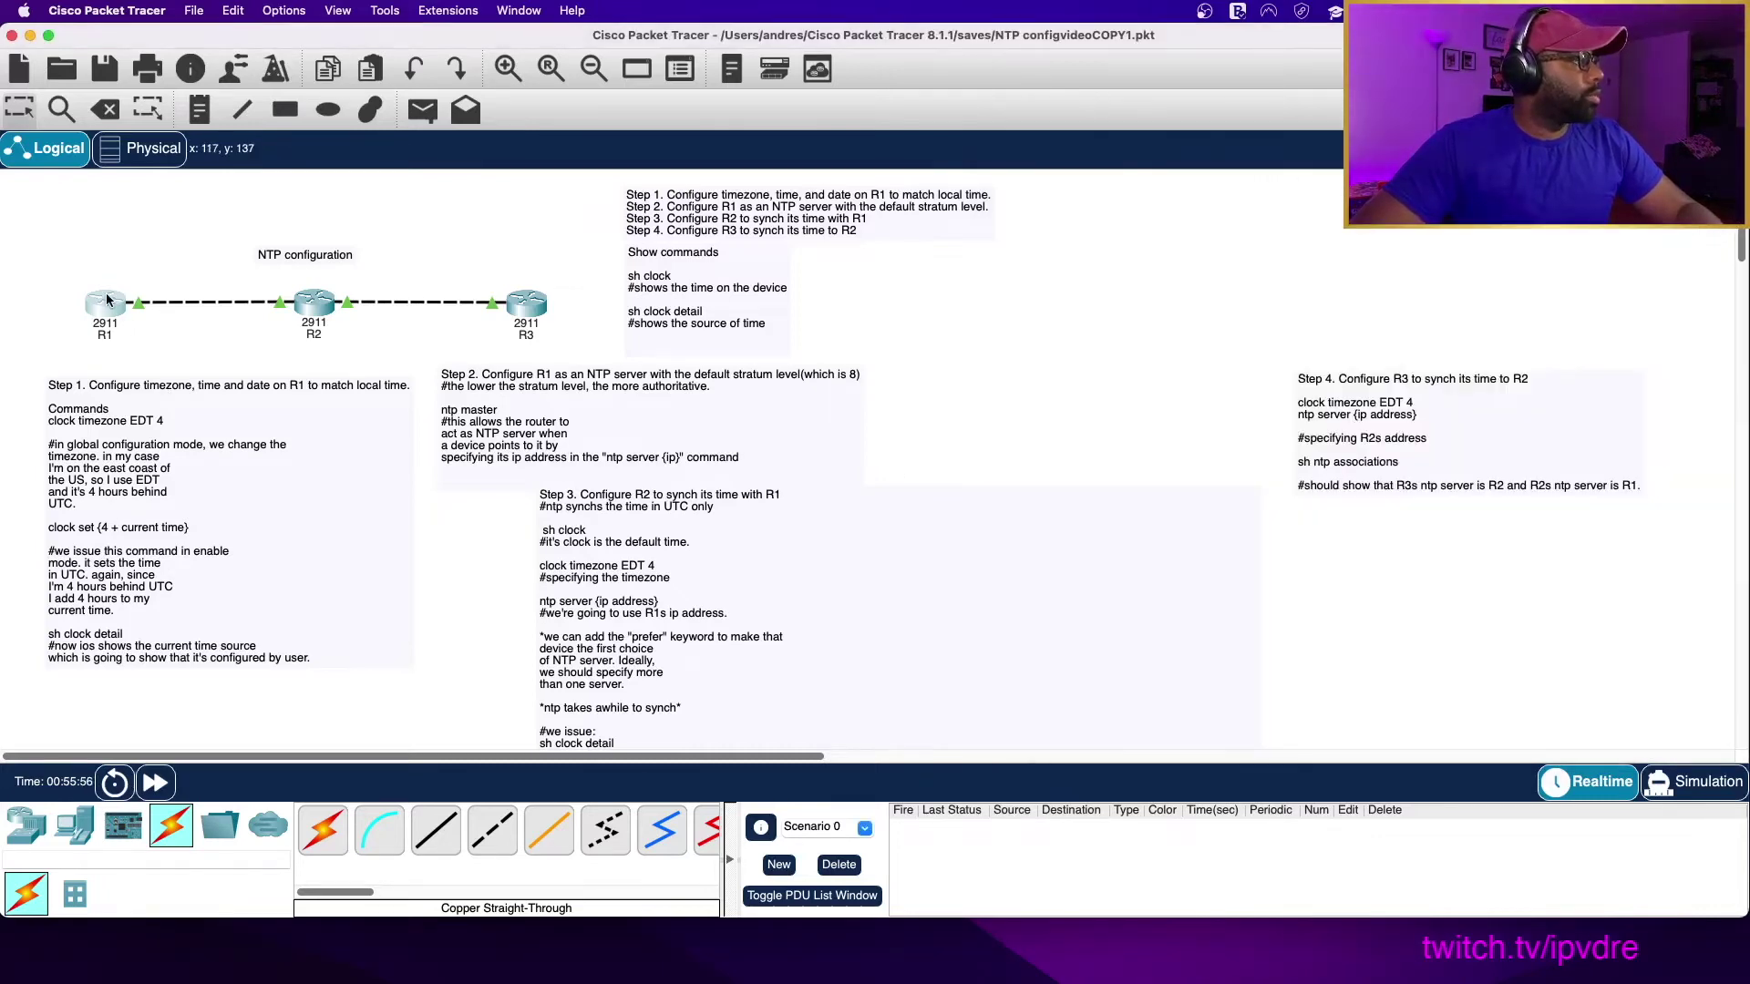
click(124, 314)
drag(1421, 125, 1021, 171)
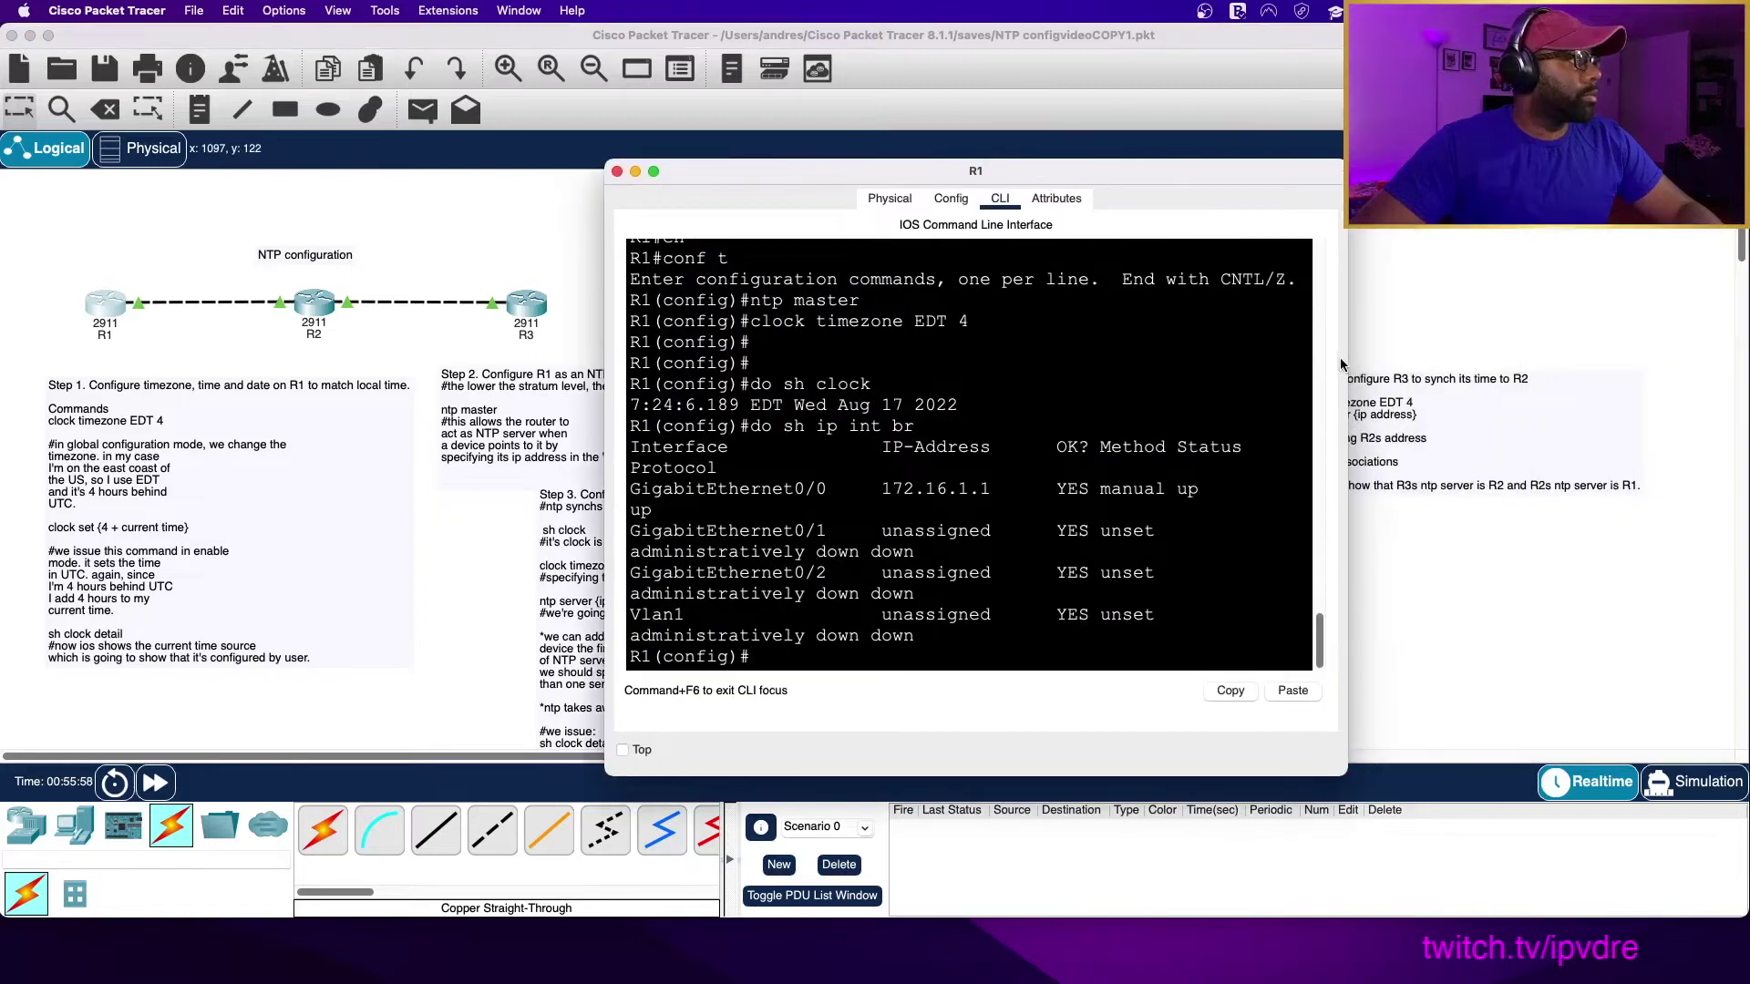
drag(1349, 361, 1587, 346)
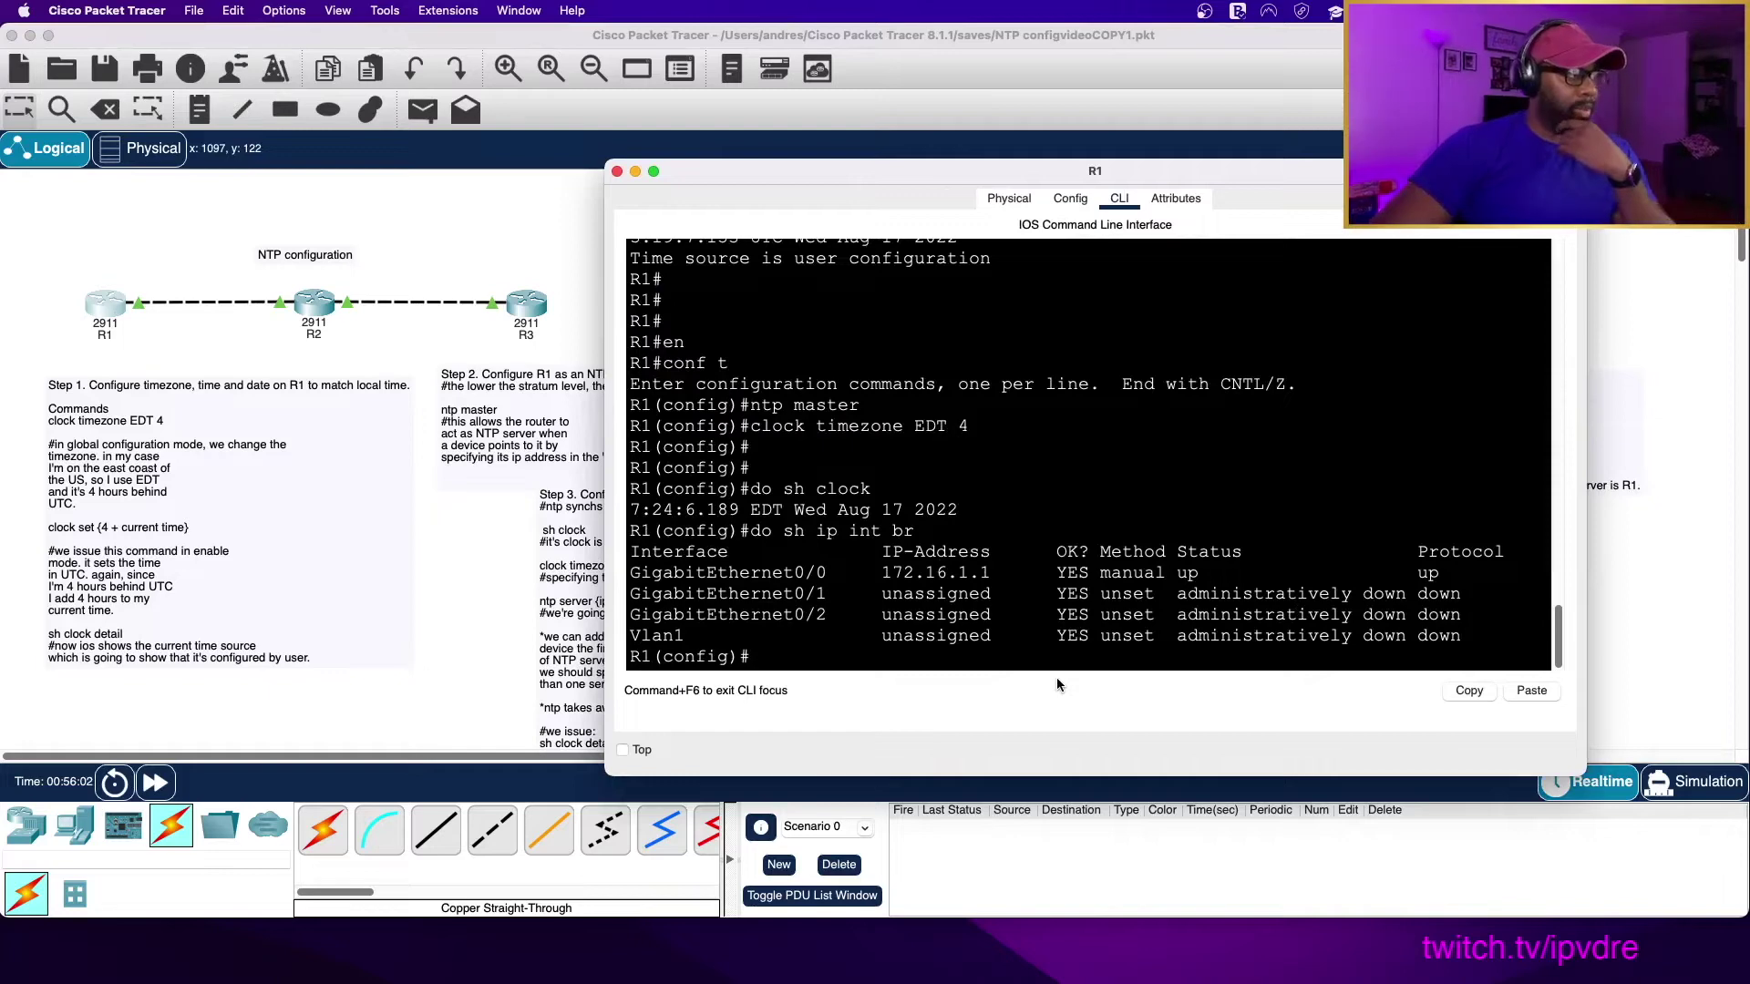
Complete R2's ntp server command with R1's address 172.16.1.1 and run it.
click(318, 296)
text(172.16.1.1)
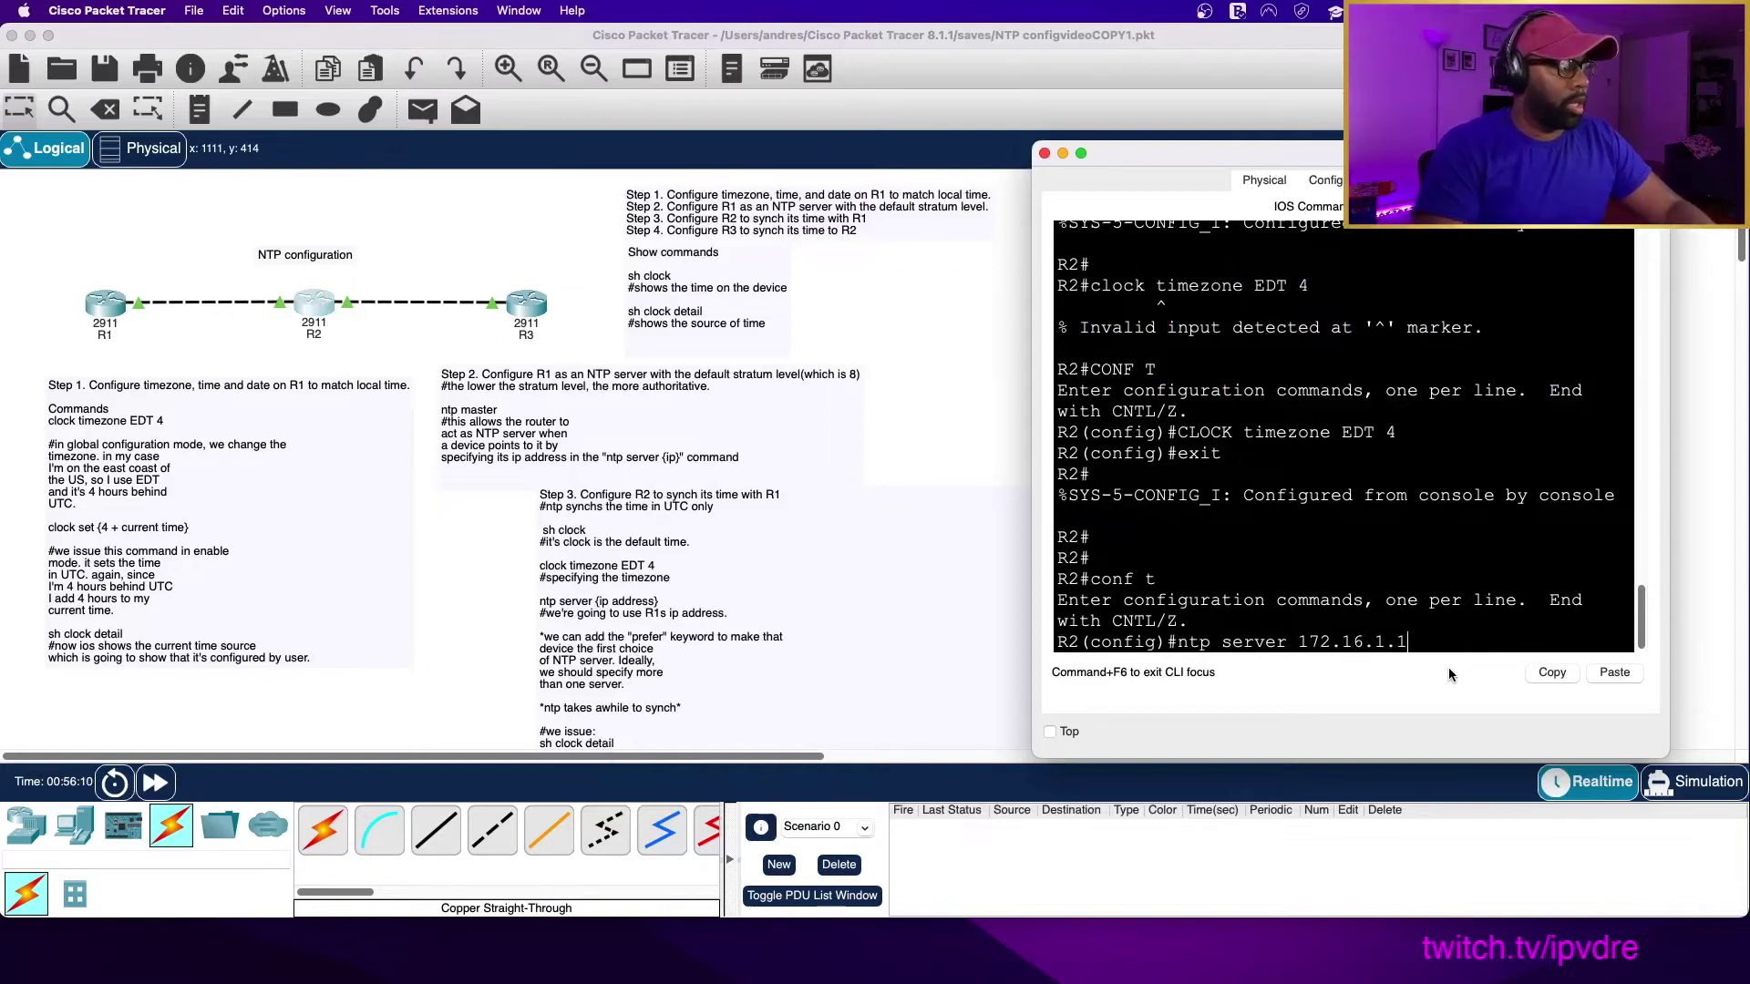
key(Return)
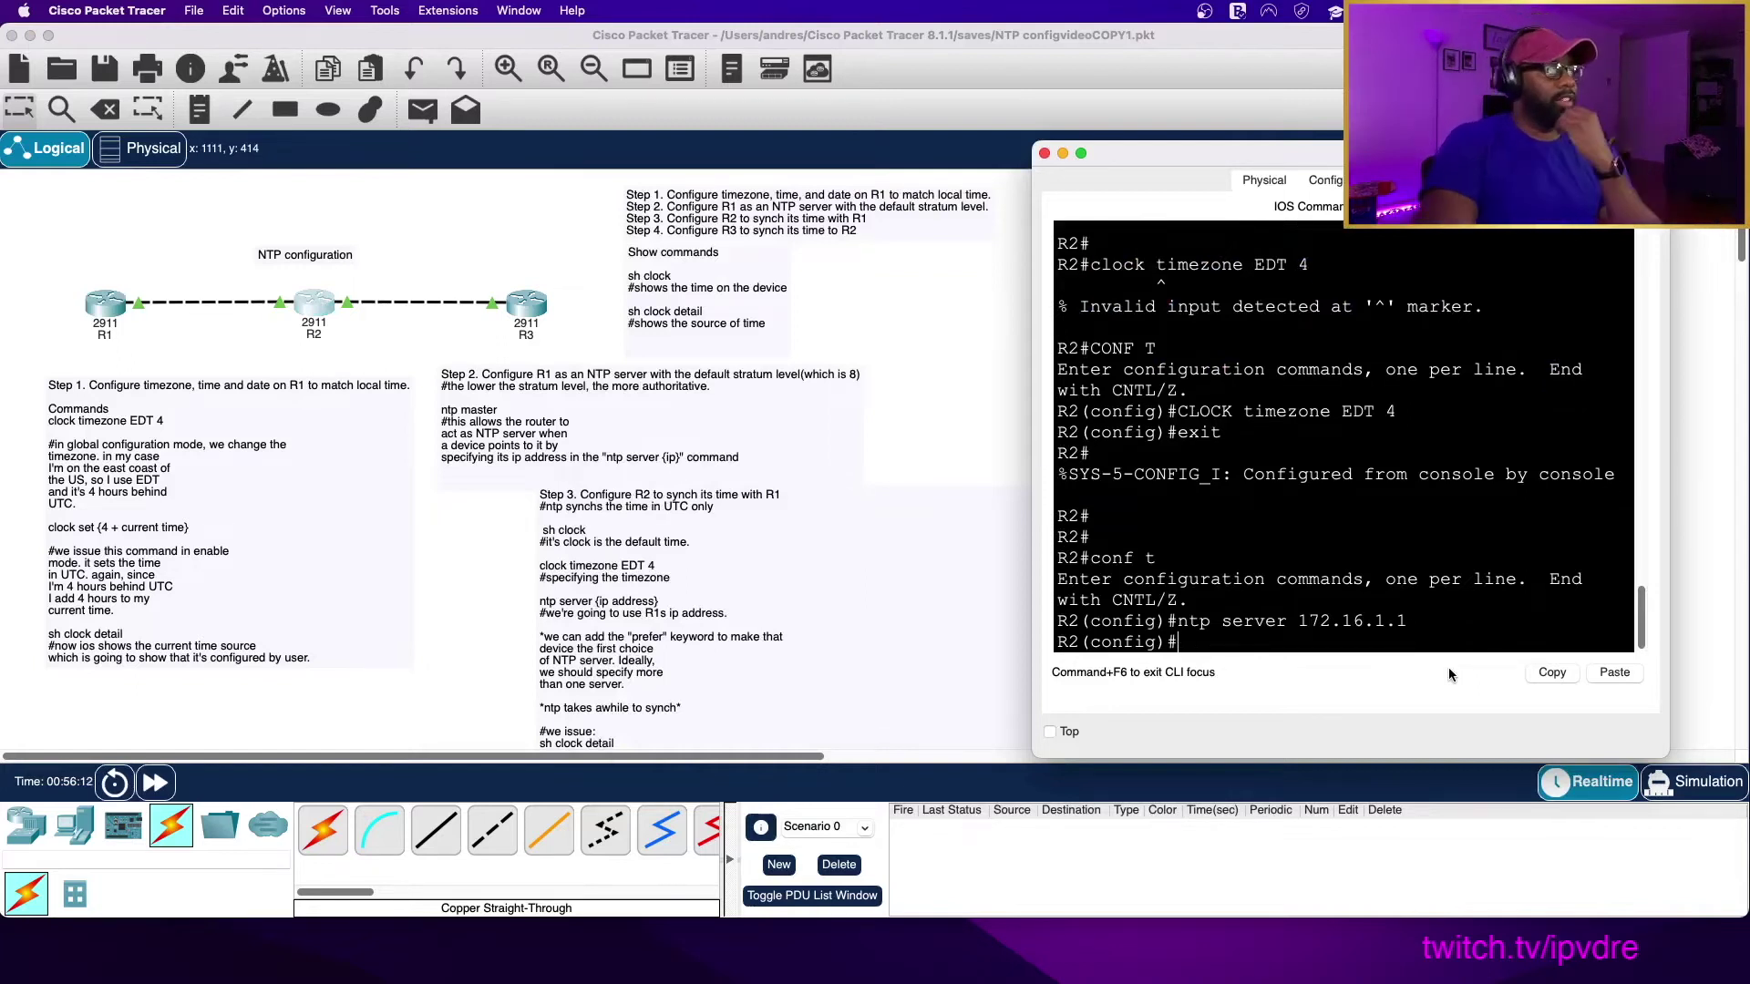
key(Return)
key(Return)
Check R2's time with do sh clock and review the workspace notes for synchronizing R2 and R3.
text(do sh clock)
key(Return)
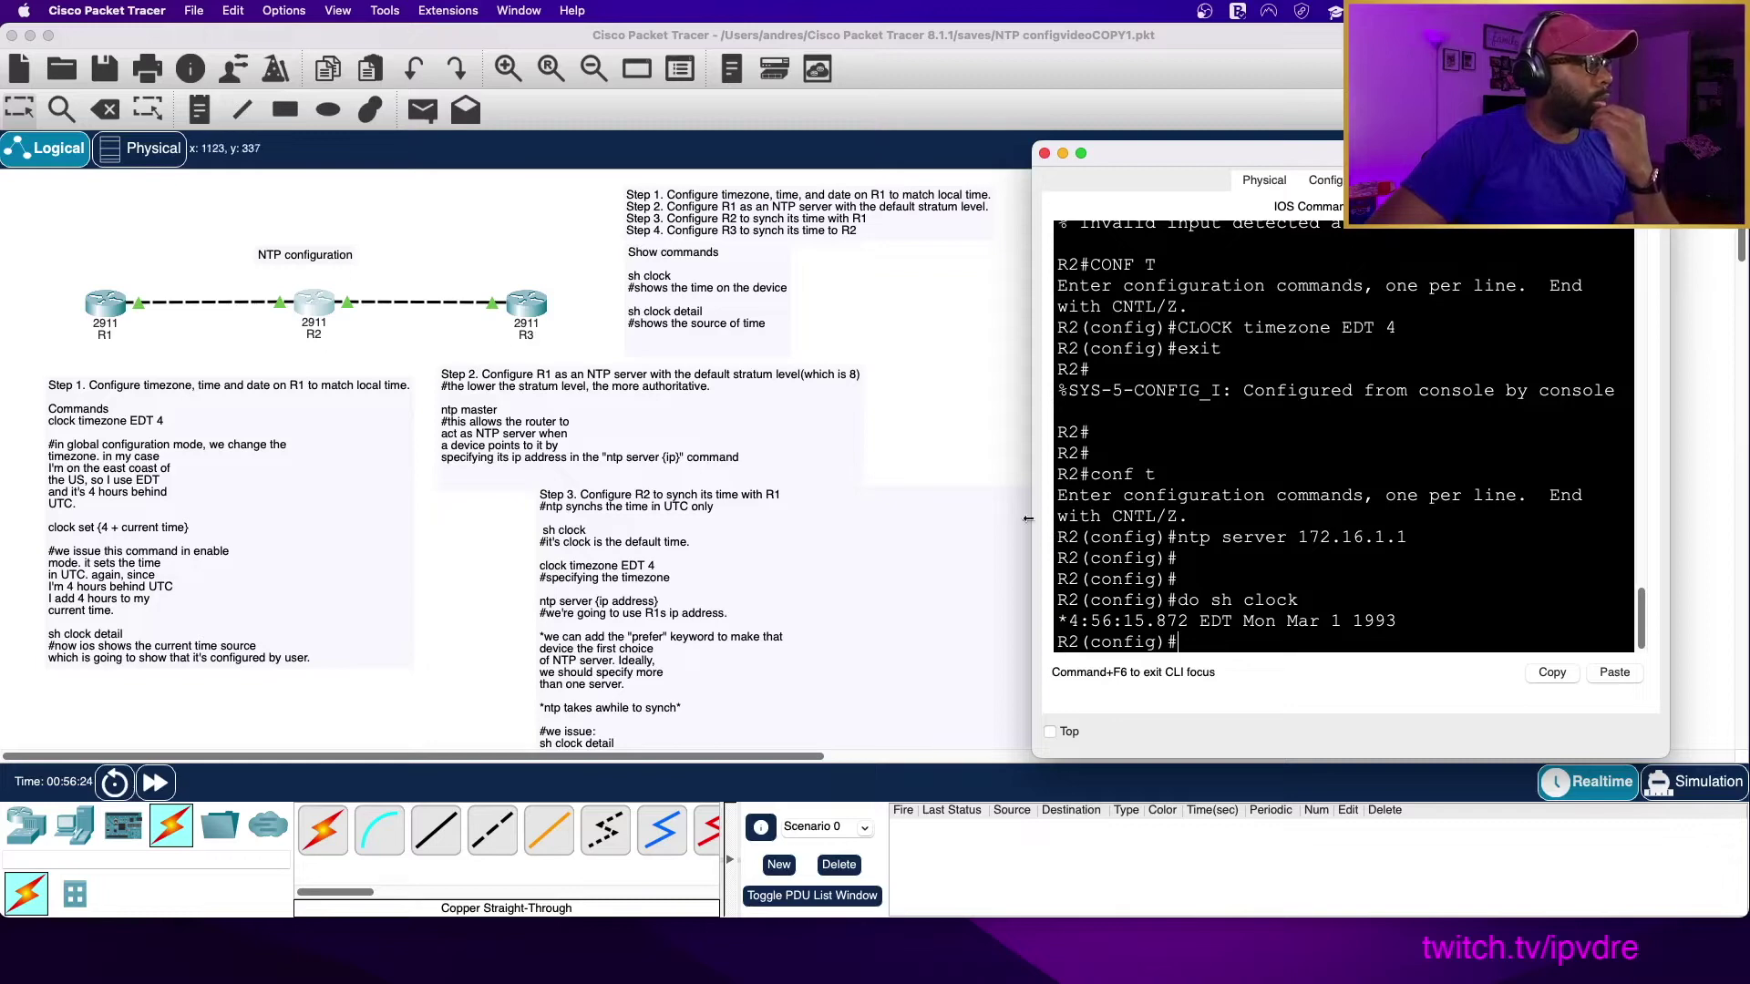
scroll(696, 547, down, 4)
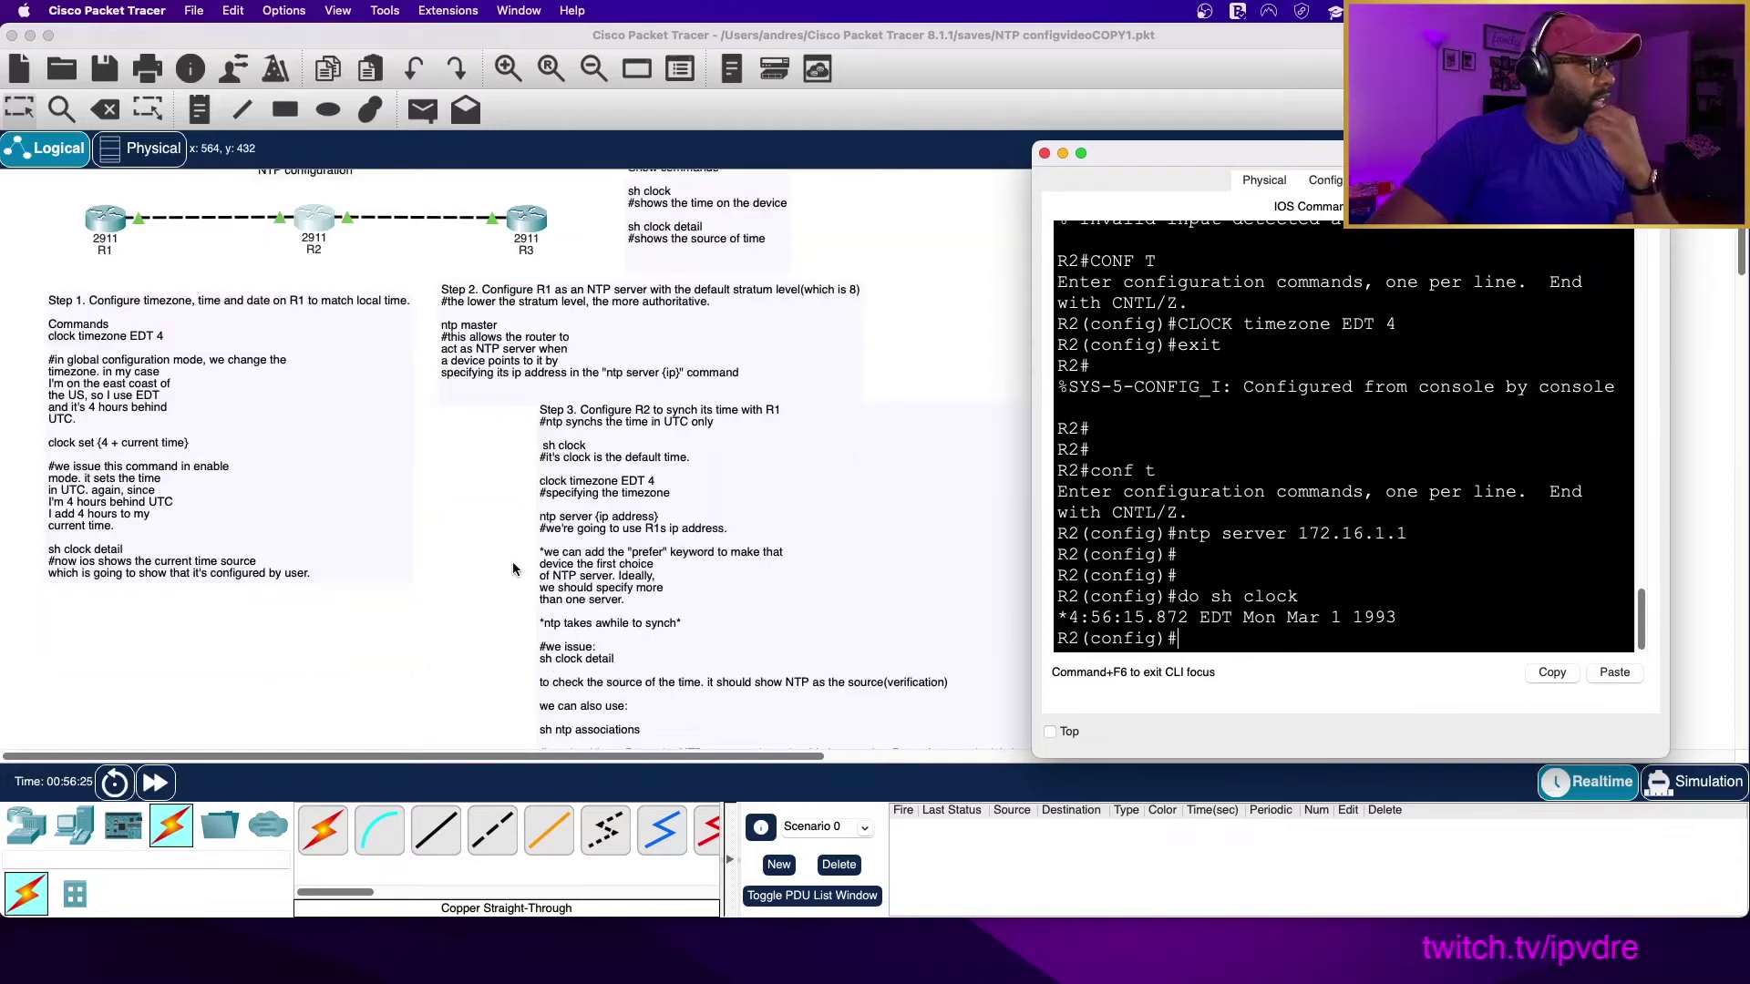
scroll(699, 492, up, 2)
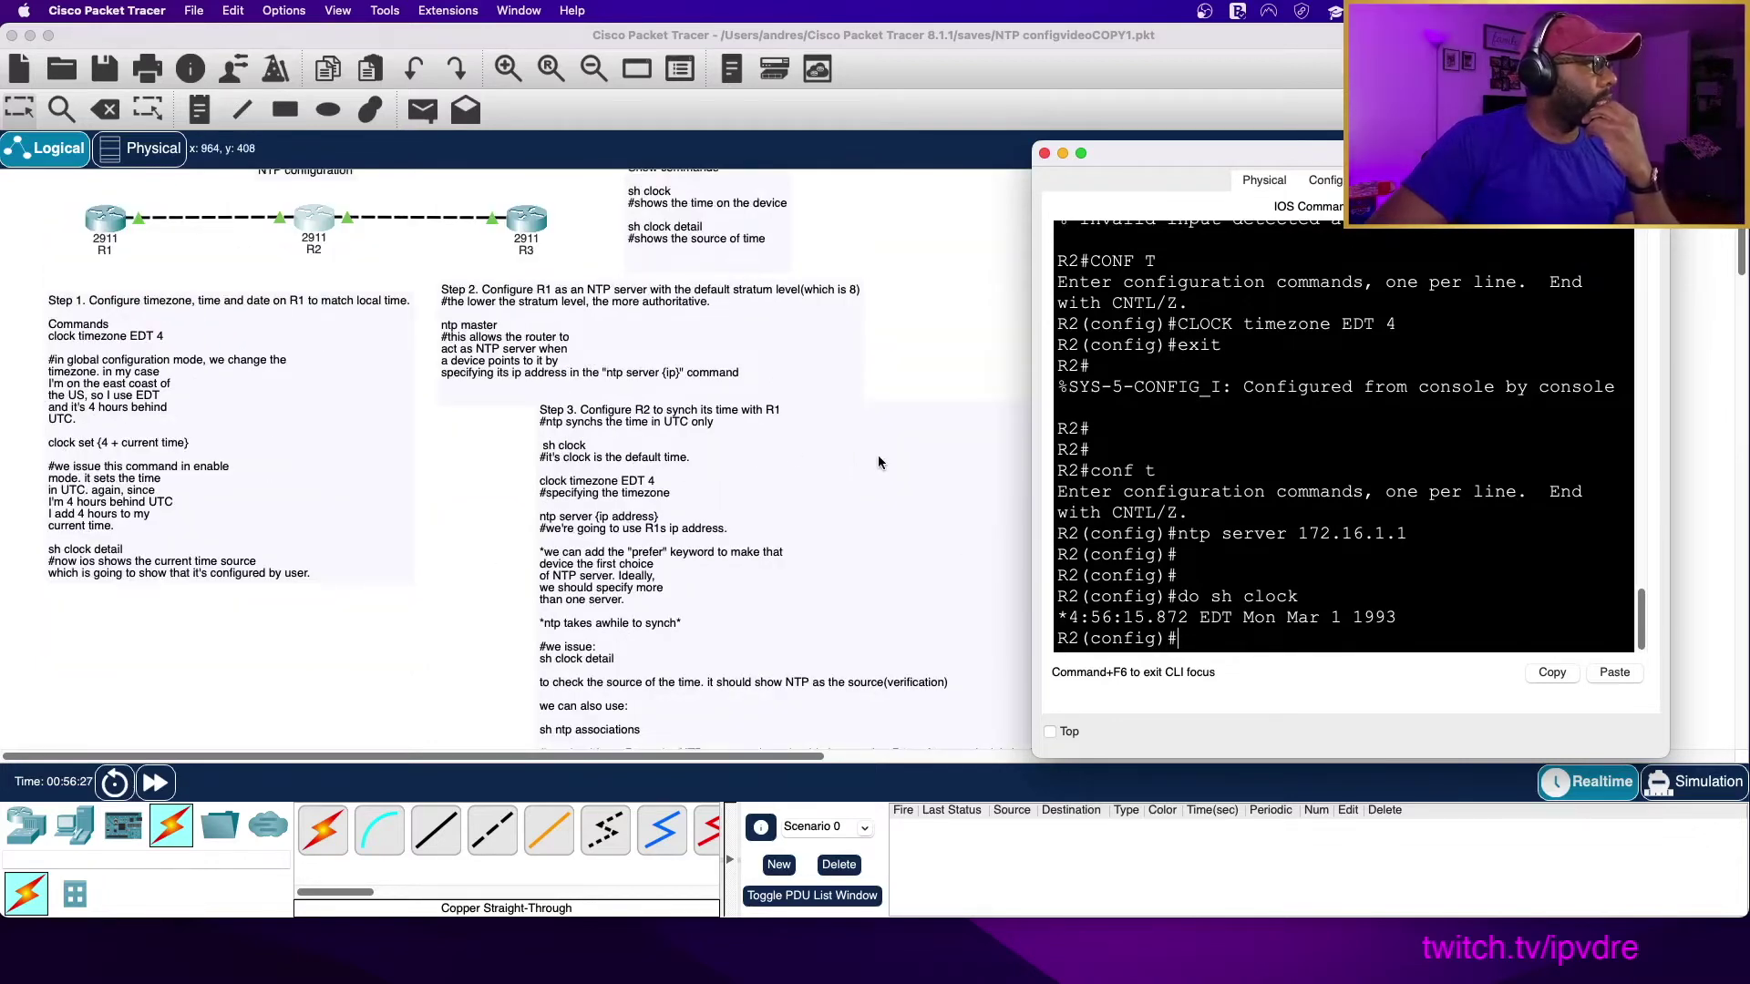
scroll(881, 466, up, 2)
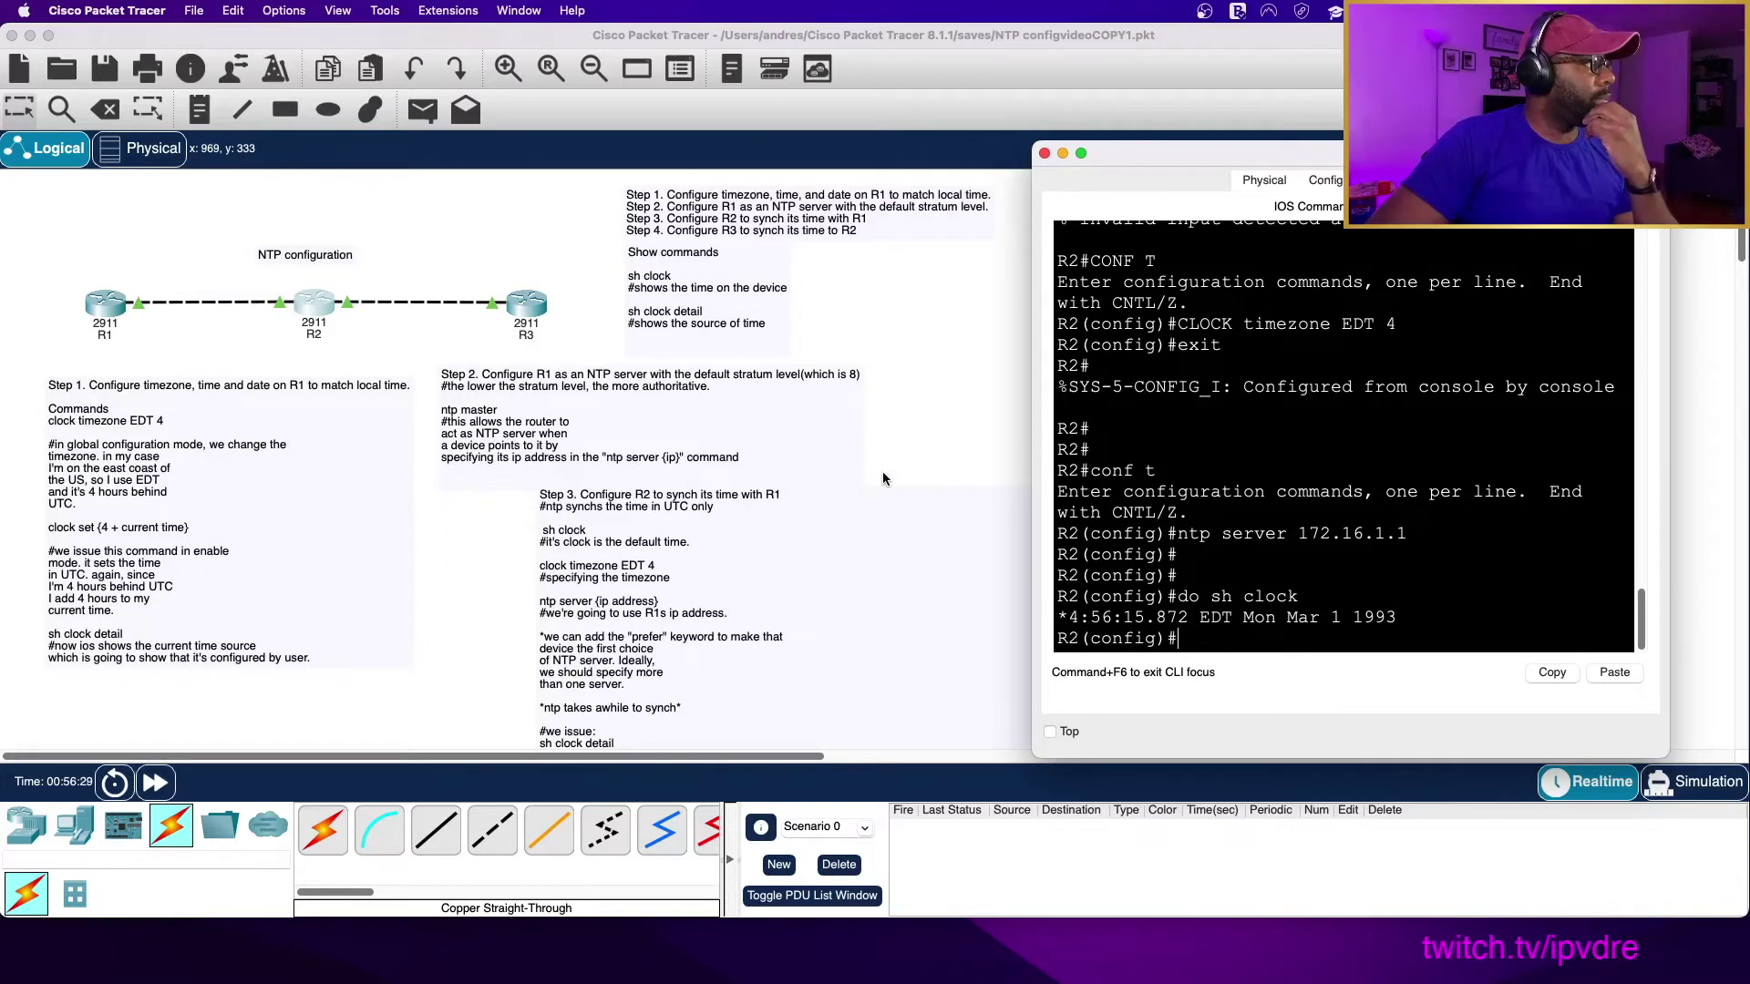
scroll(882, 472, down, 6)
drag(1124, 168, 350, 273)
scroll(1258, 355, up, 4)
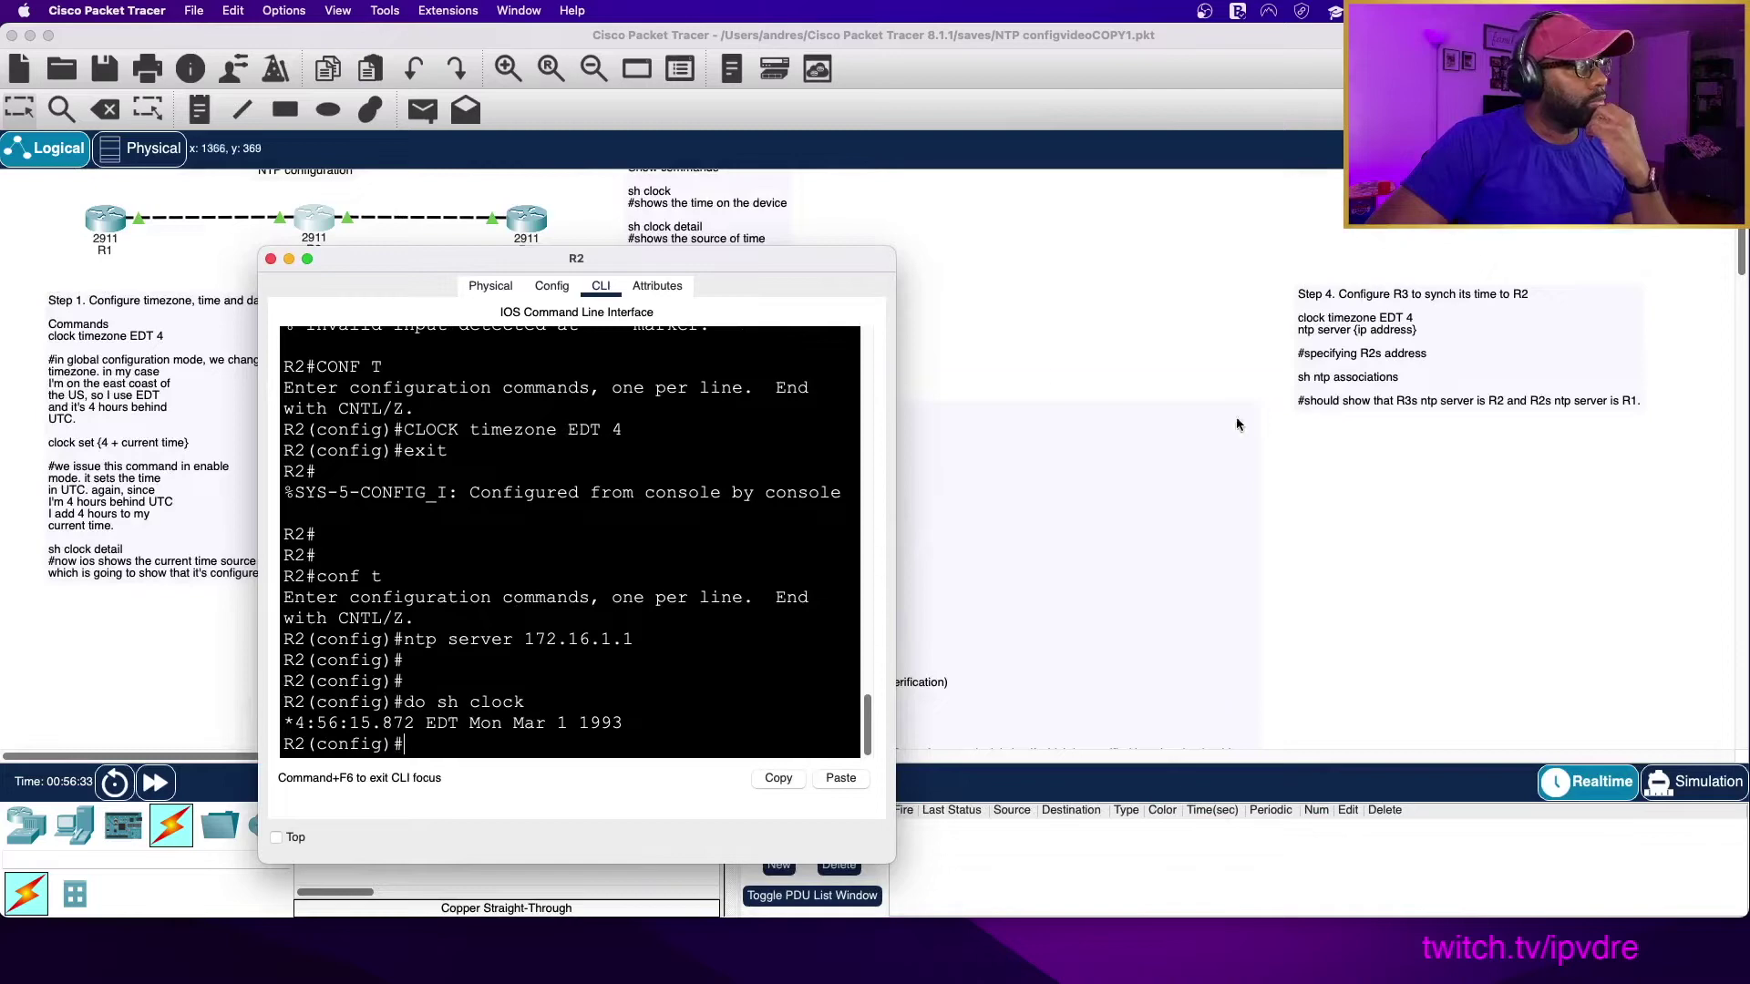
drag(769, 256, 765, 140)
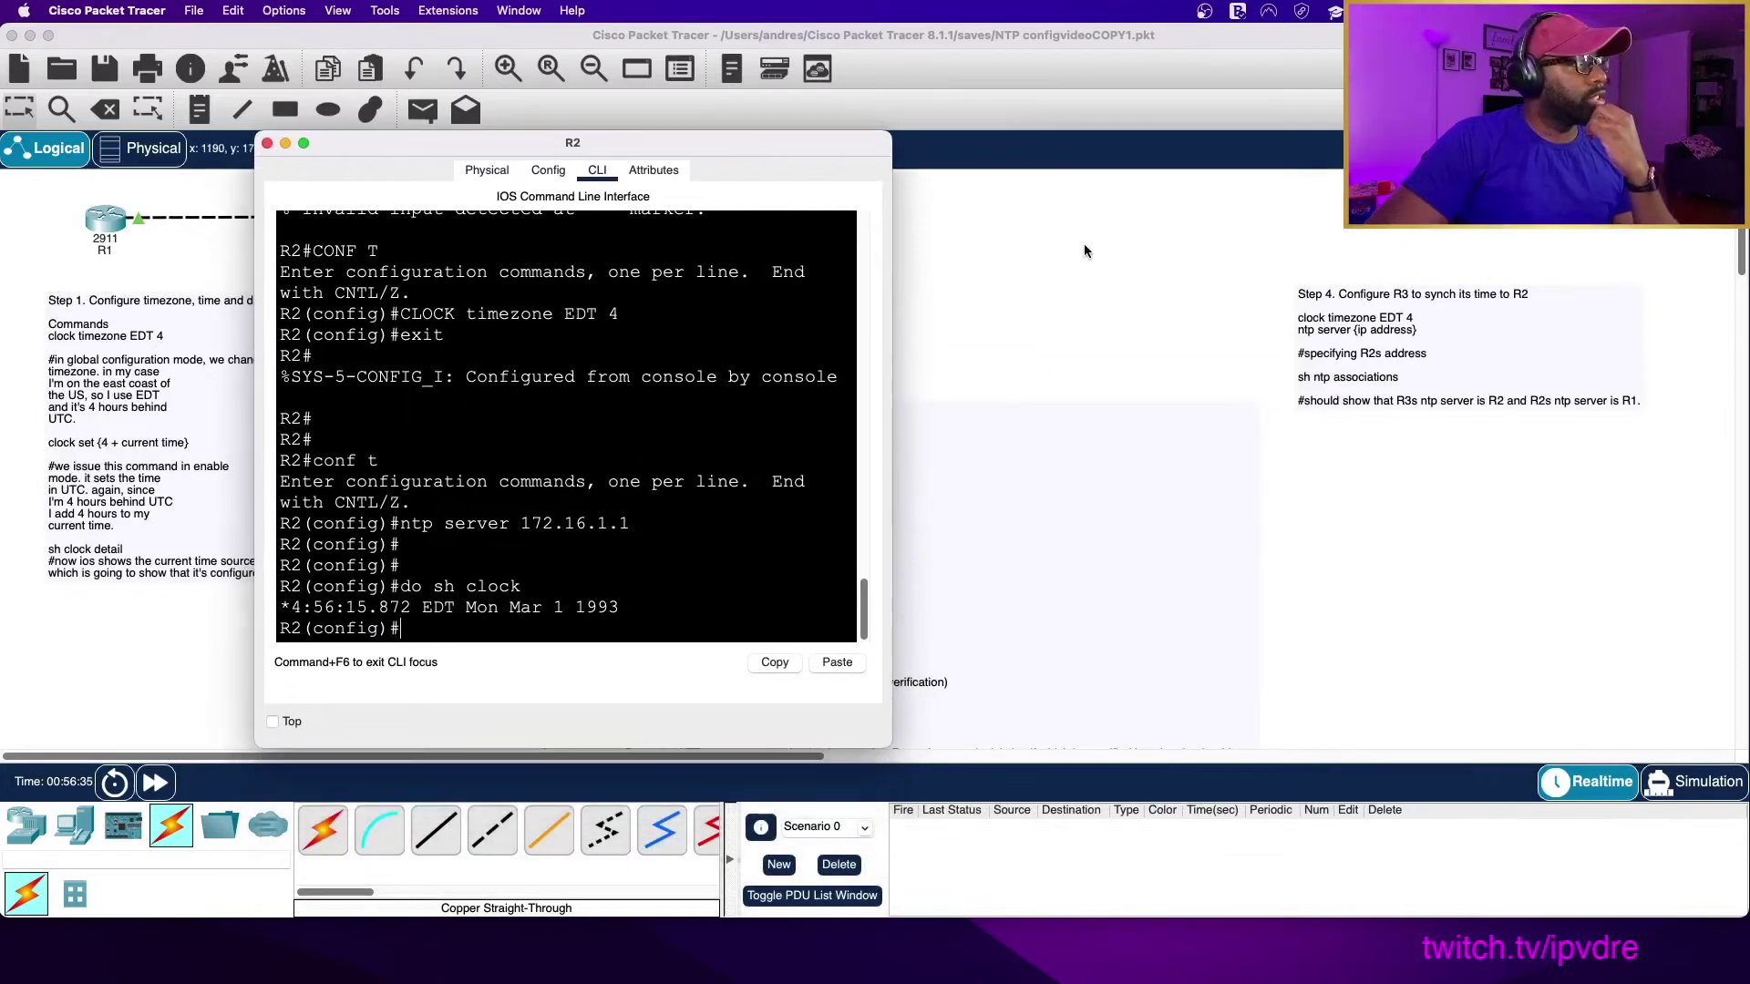
key(super+w)
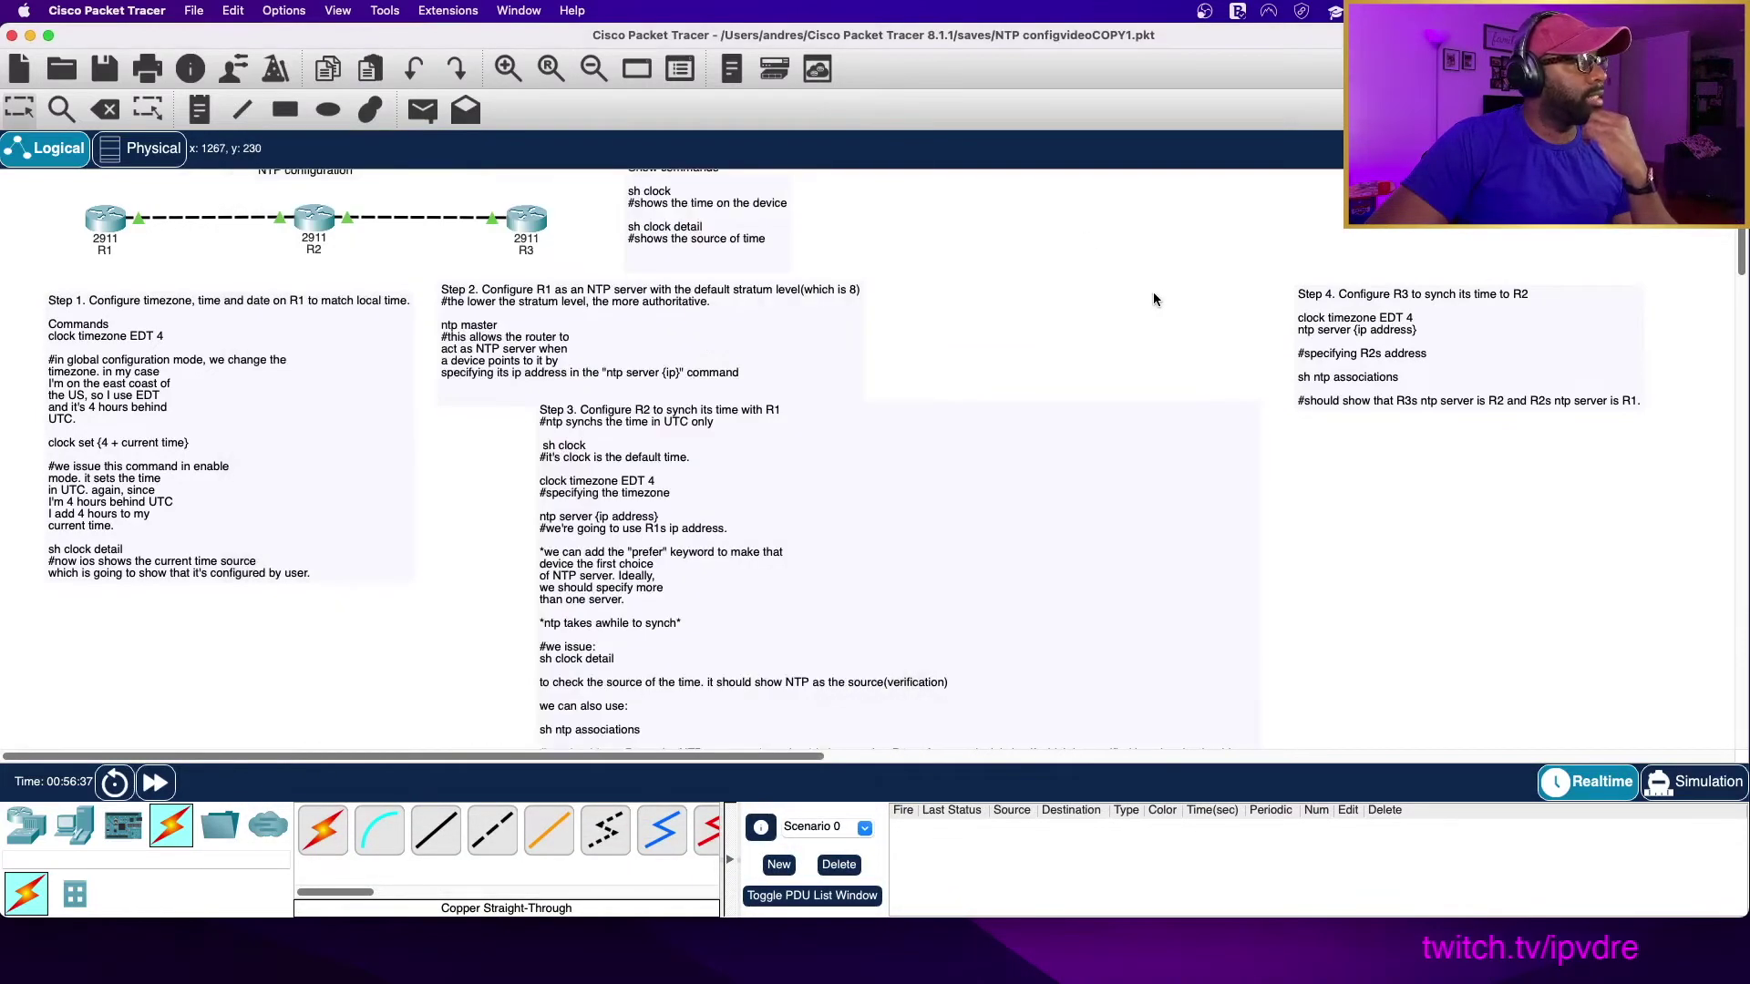
Open R3's command line and enter global configuration mode using en and conf t.
click(527, 219)
click(897, 221)
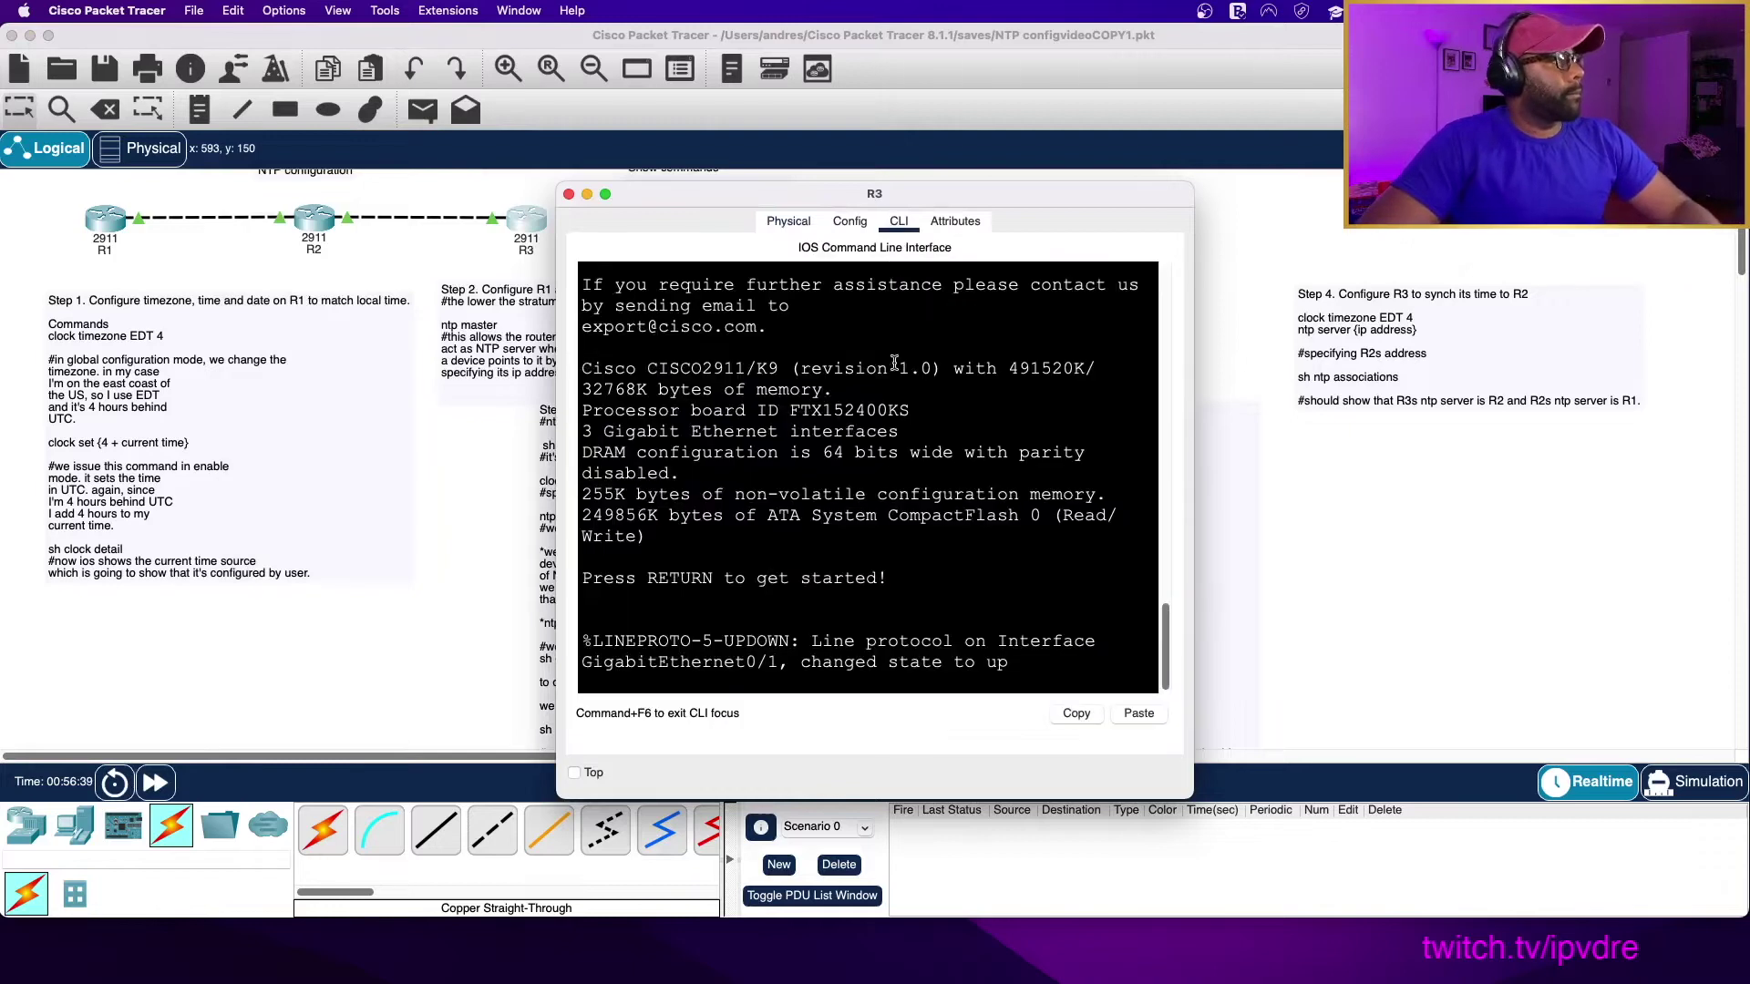
double_click(1083, 673)
click(1083, 672)
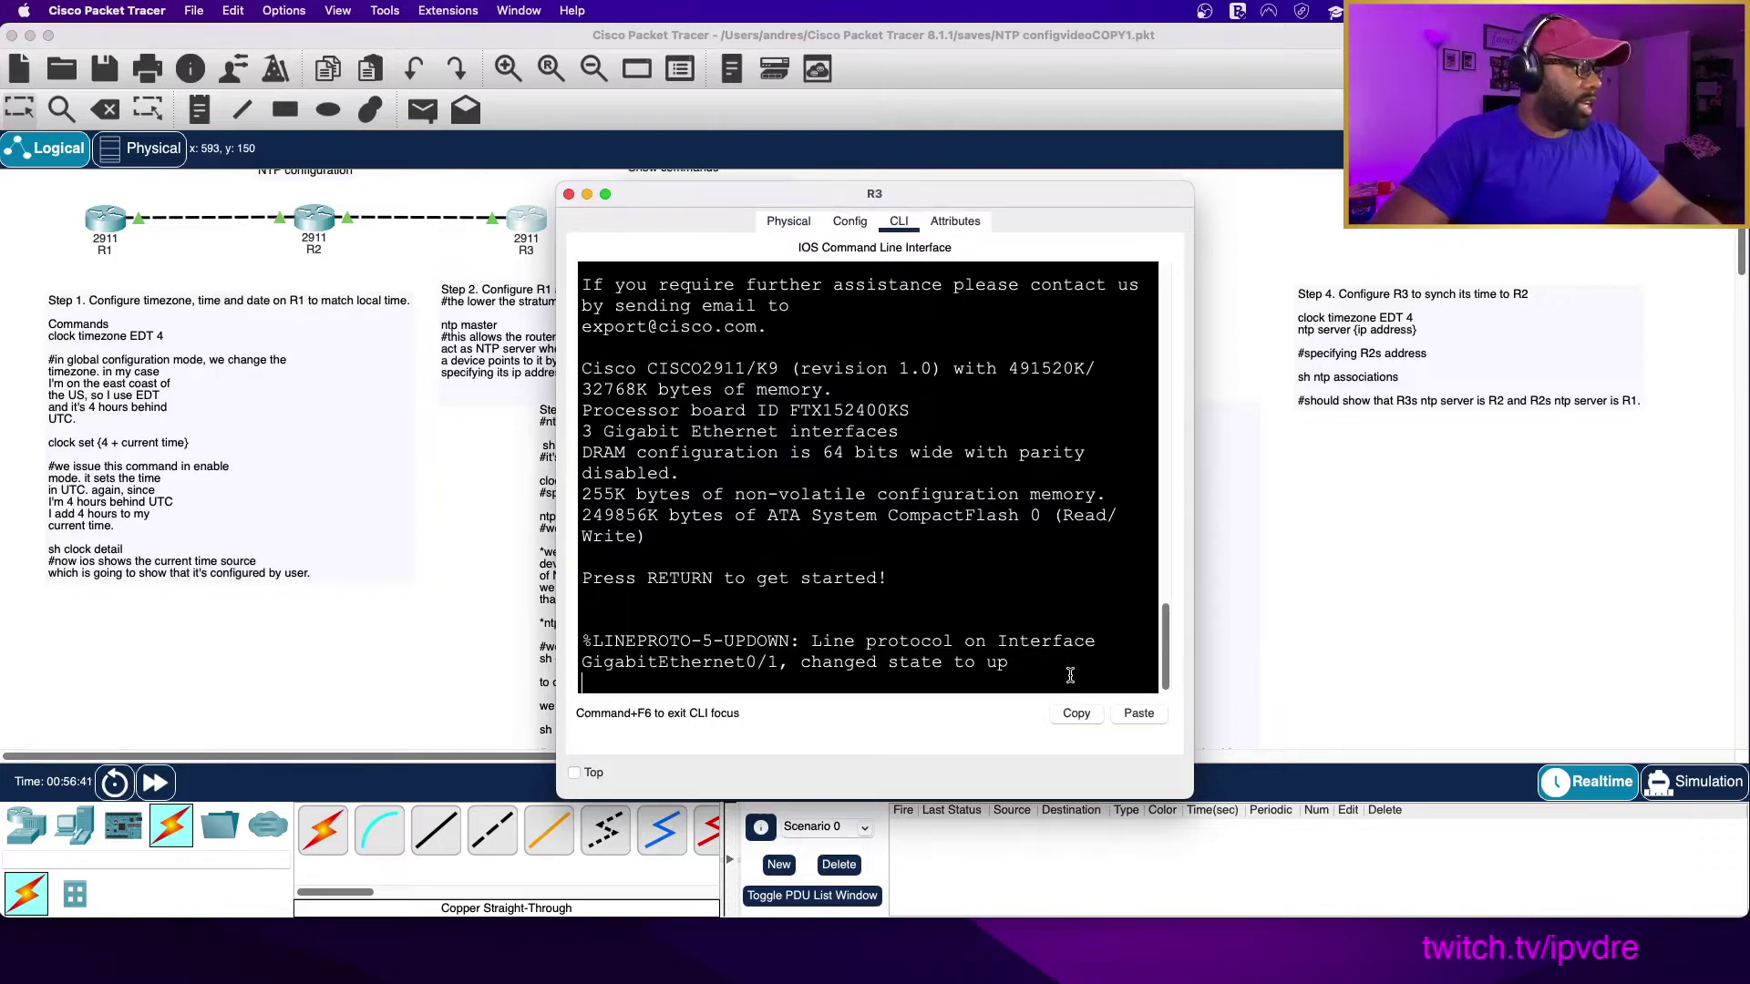
key(Return)
key(Return)
text(en)
key(Return)
text(c)
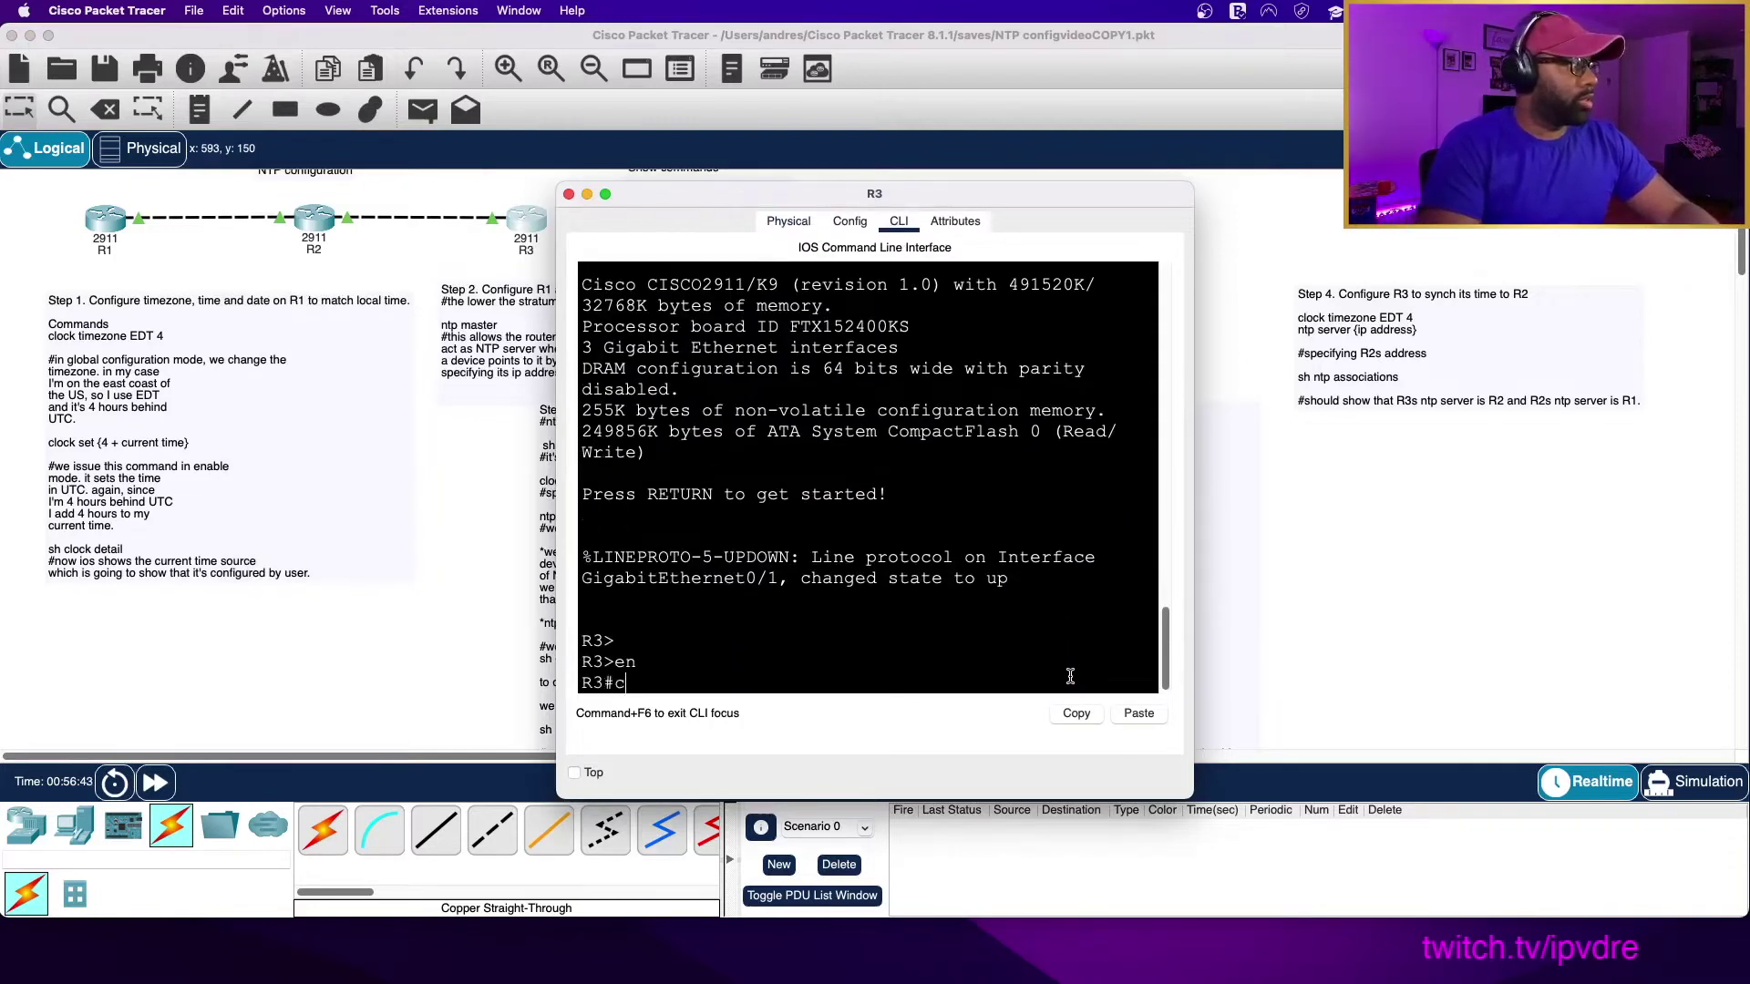
text(onf t)
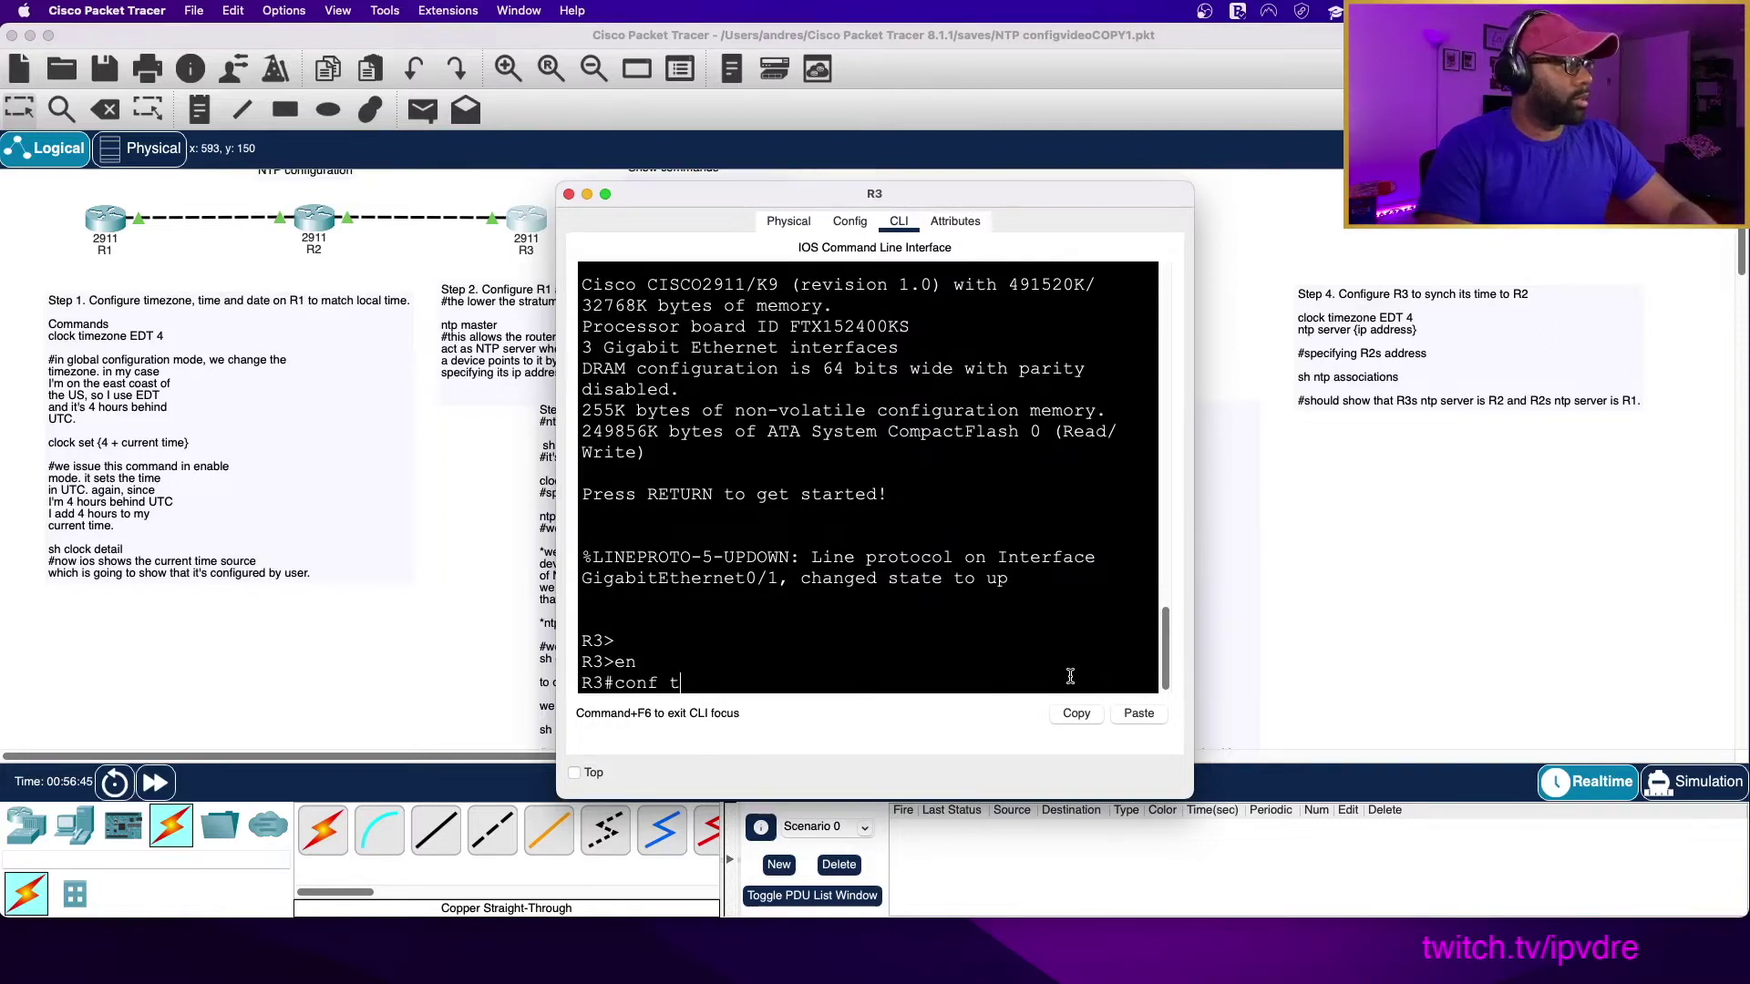
key(Return)
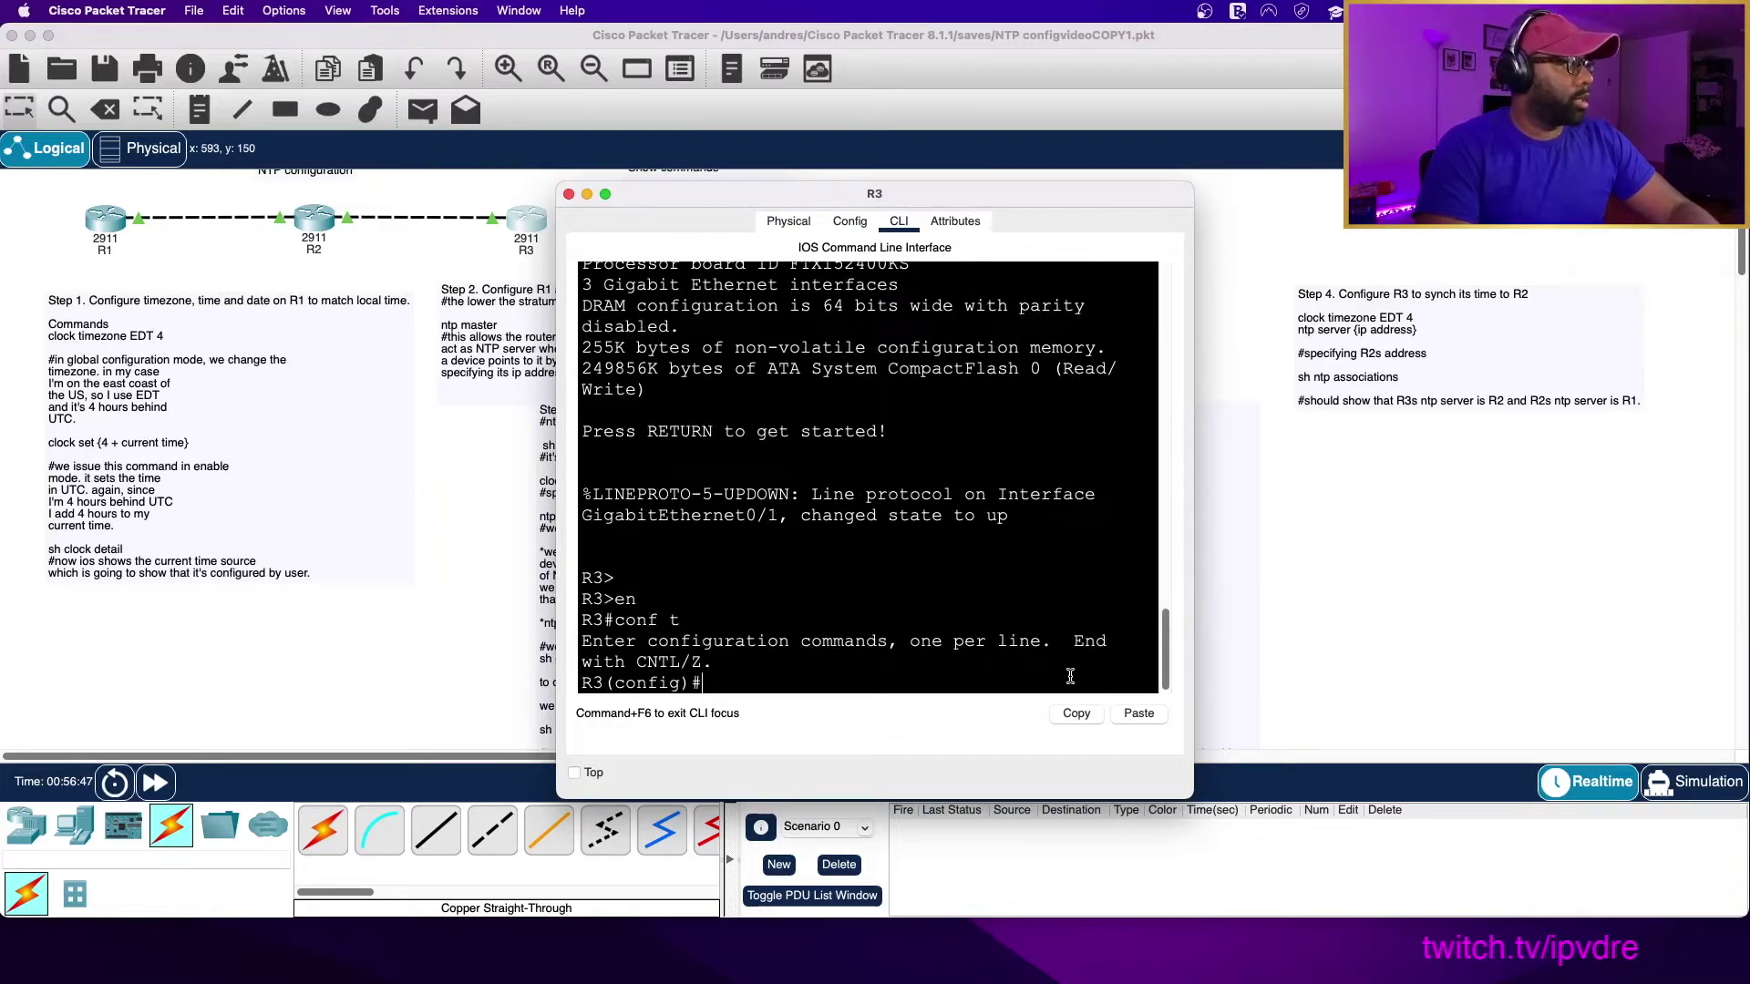
Set R3's timezone to EDT with an offset of 4 using clock timezone, and begin its ntp server command.
text(clock)
text(ime)
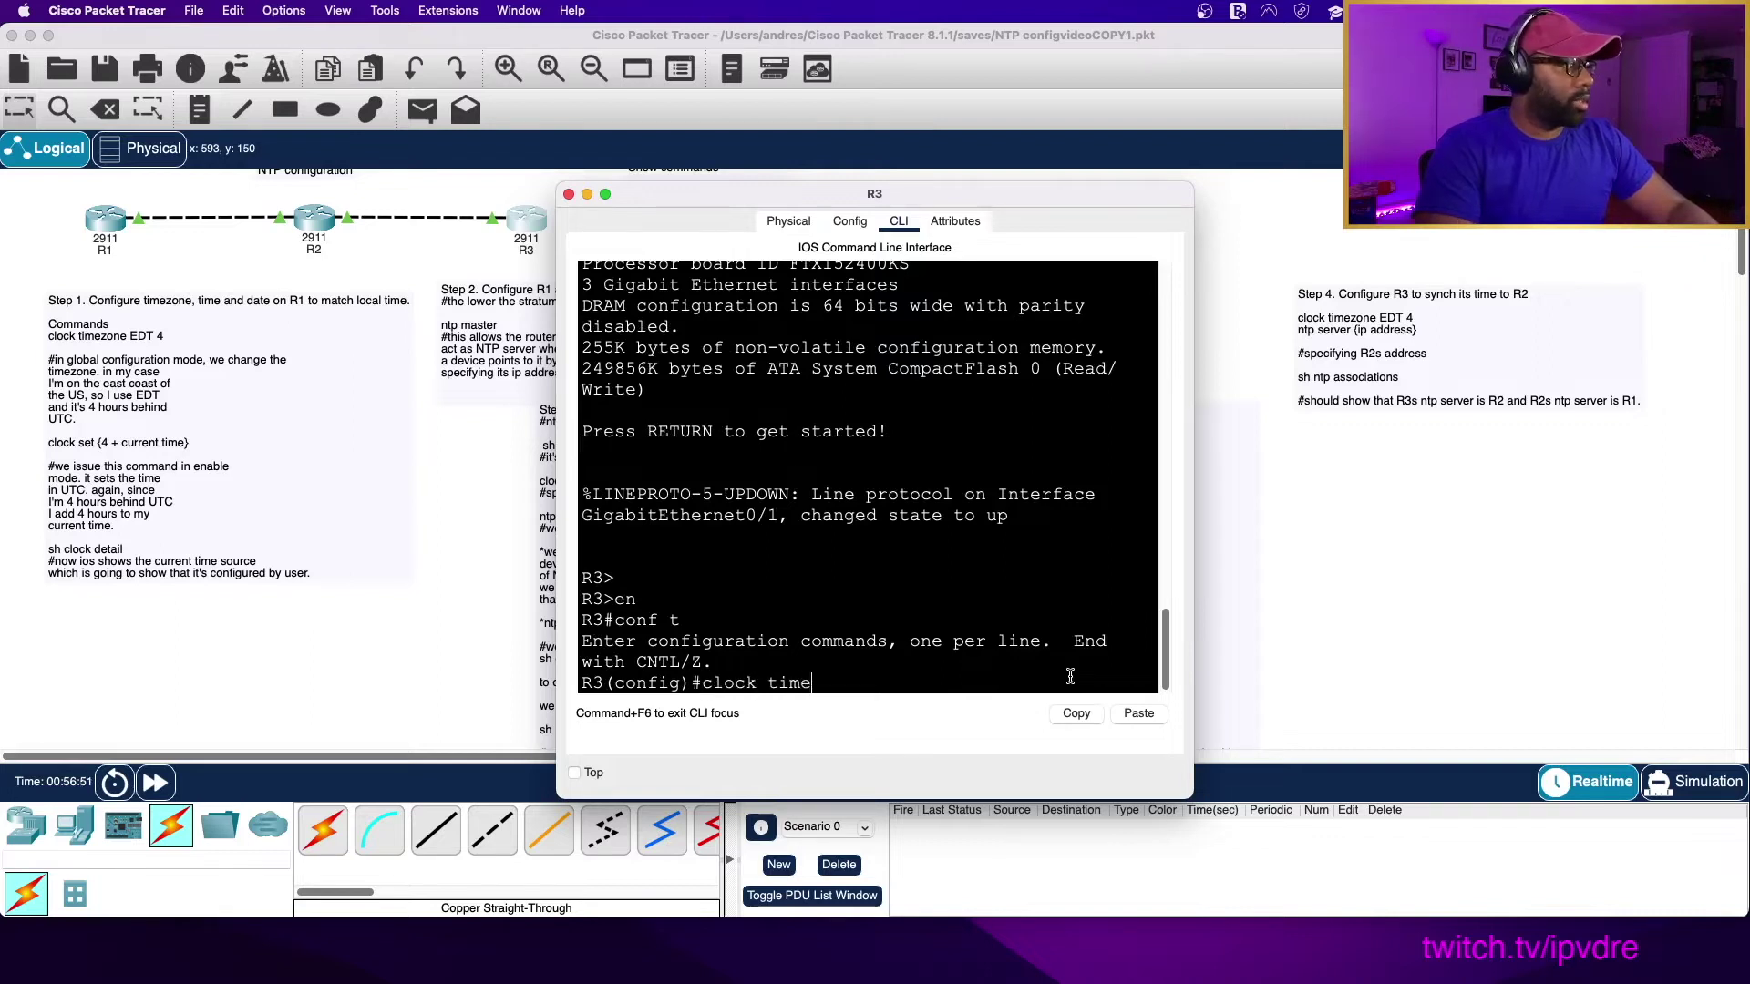
text(zone EDT 4)
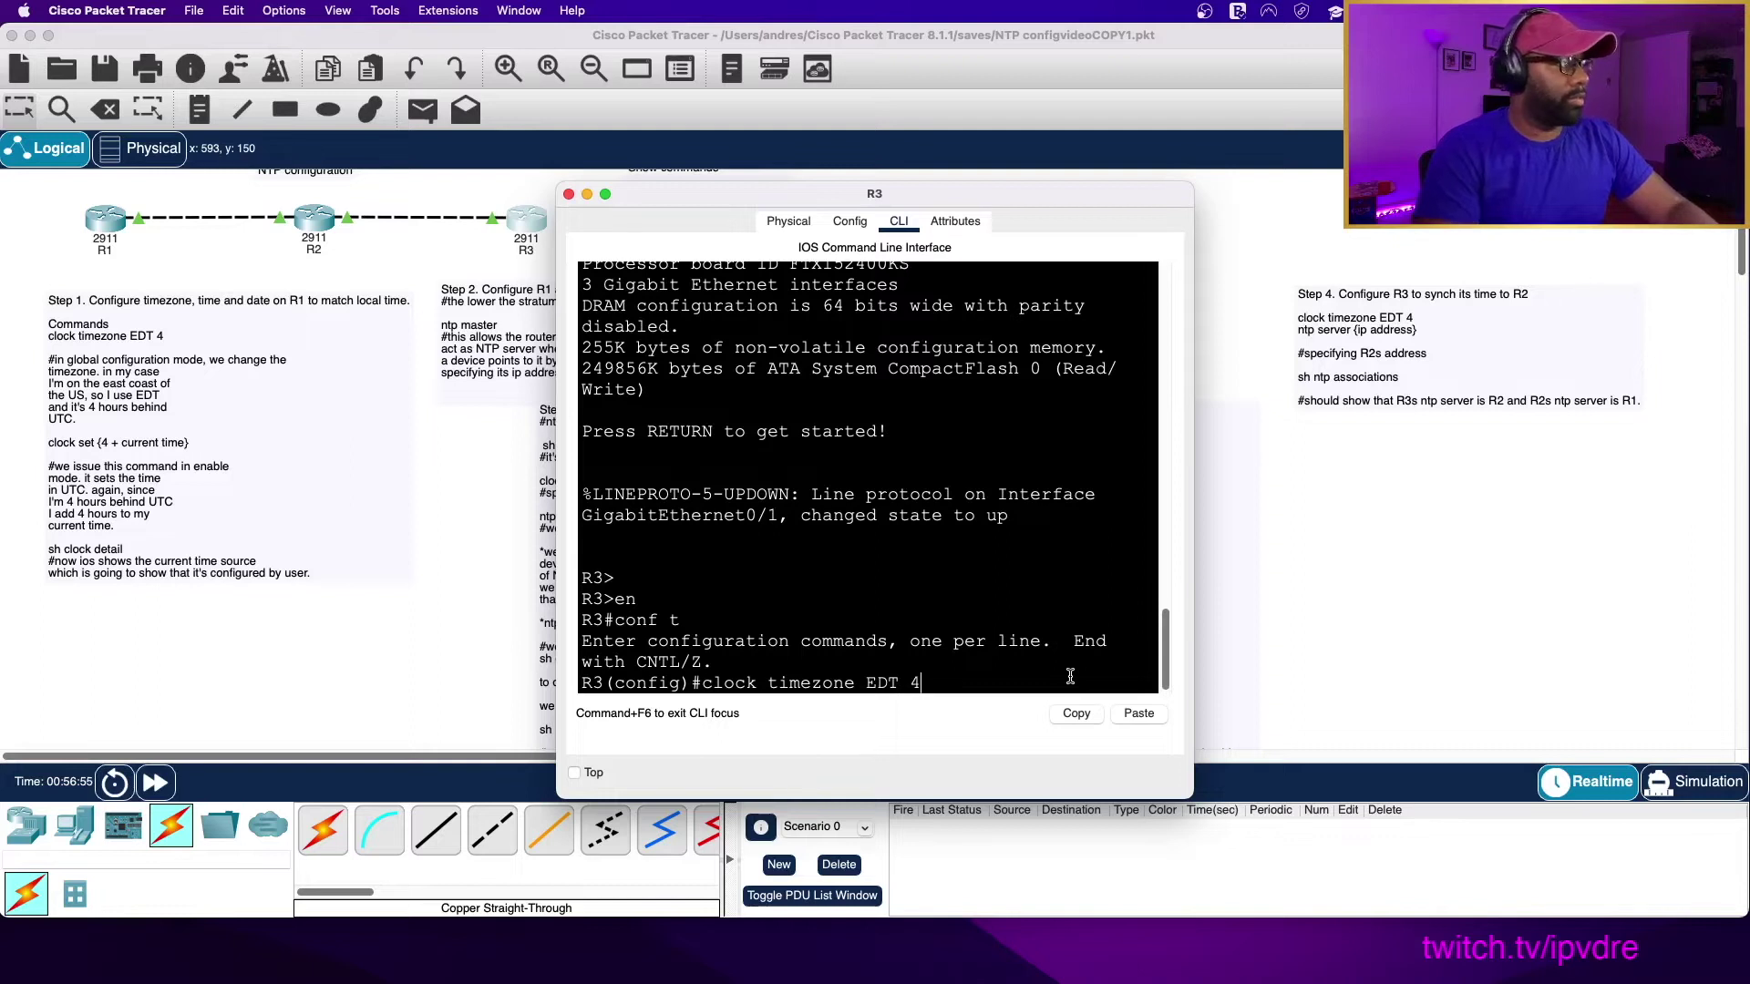
key(Return)
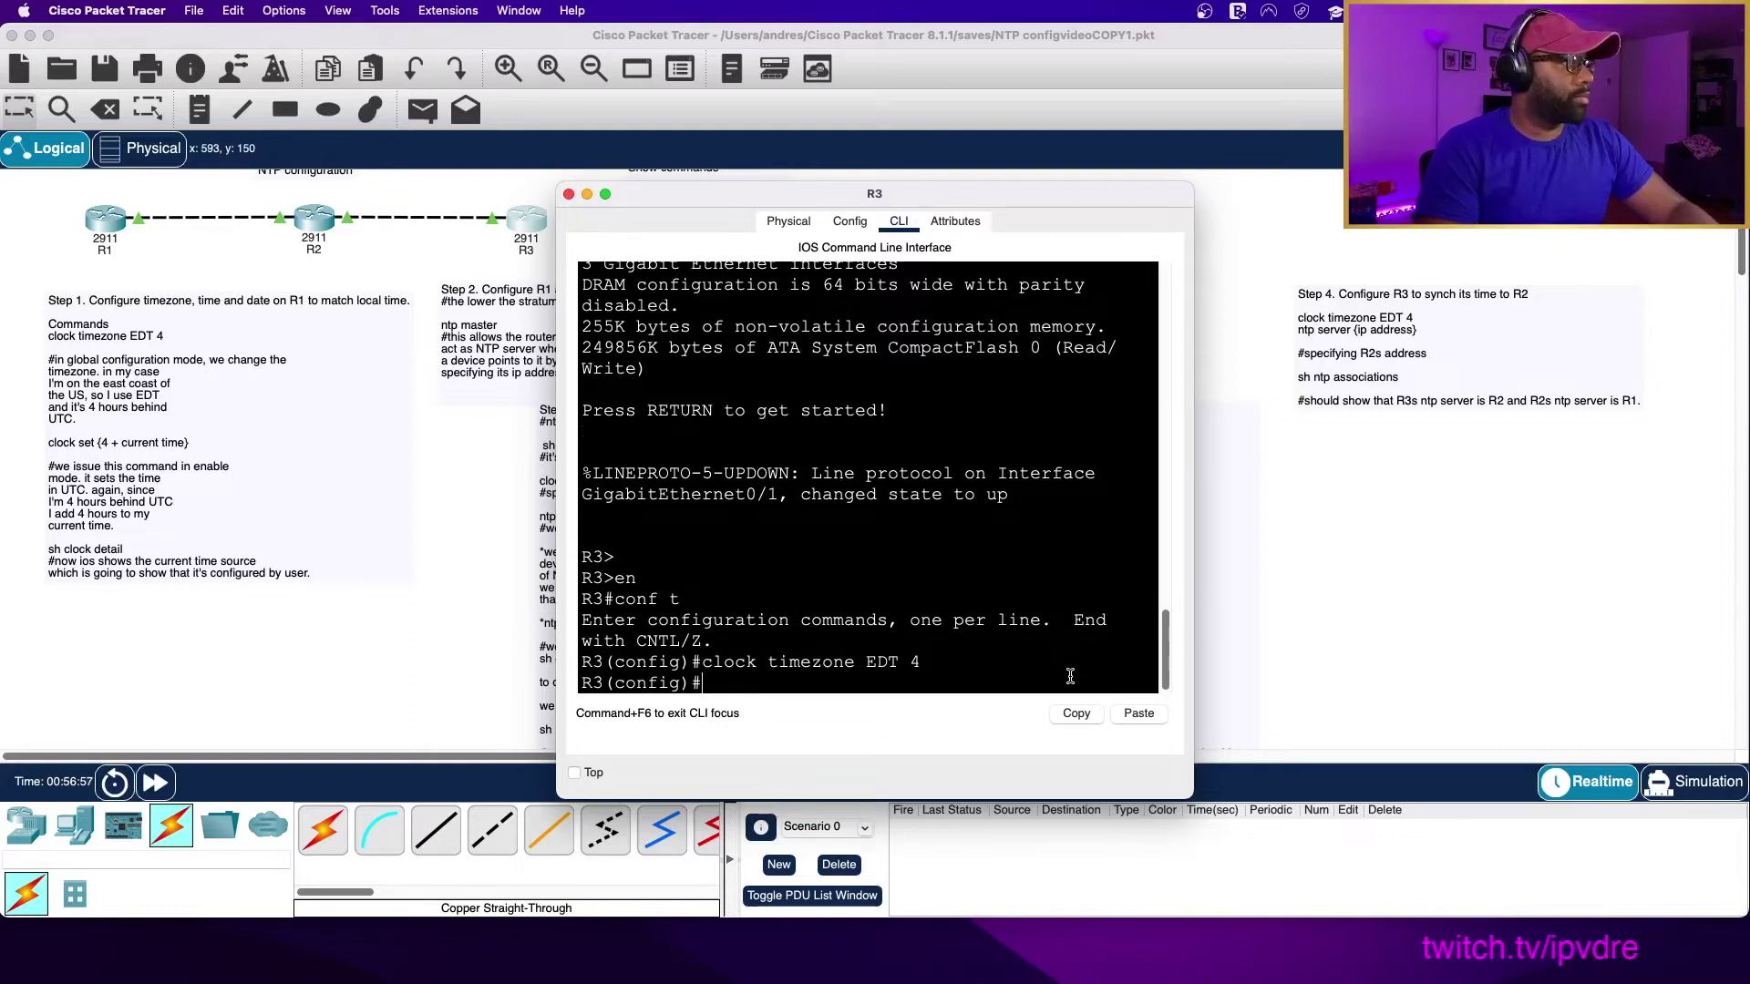
text(ntp server)
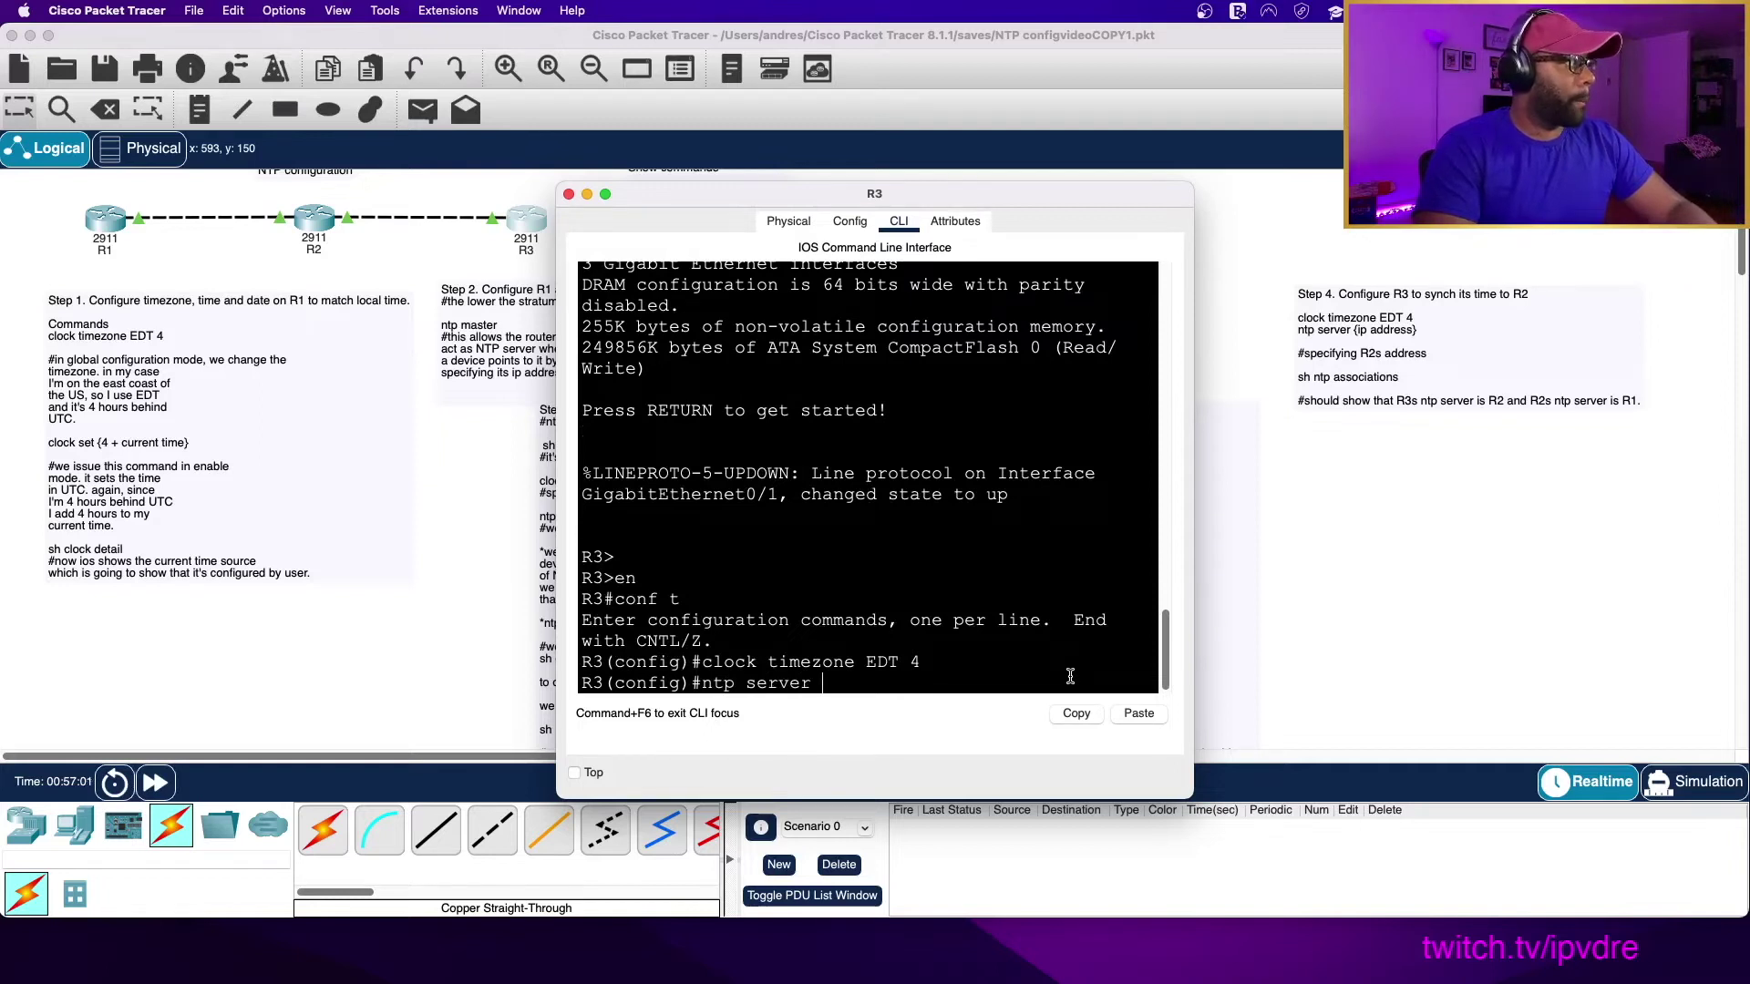
List R2's interface addresses with do sh ip int br in a widened window, and return to R3's command line.
click(348, 226)
scroll(375, 277, up, 2)
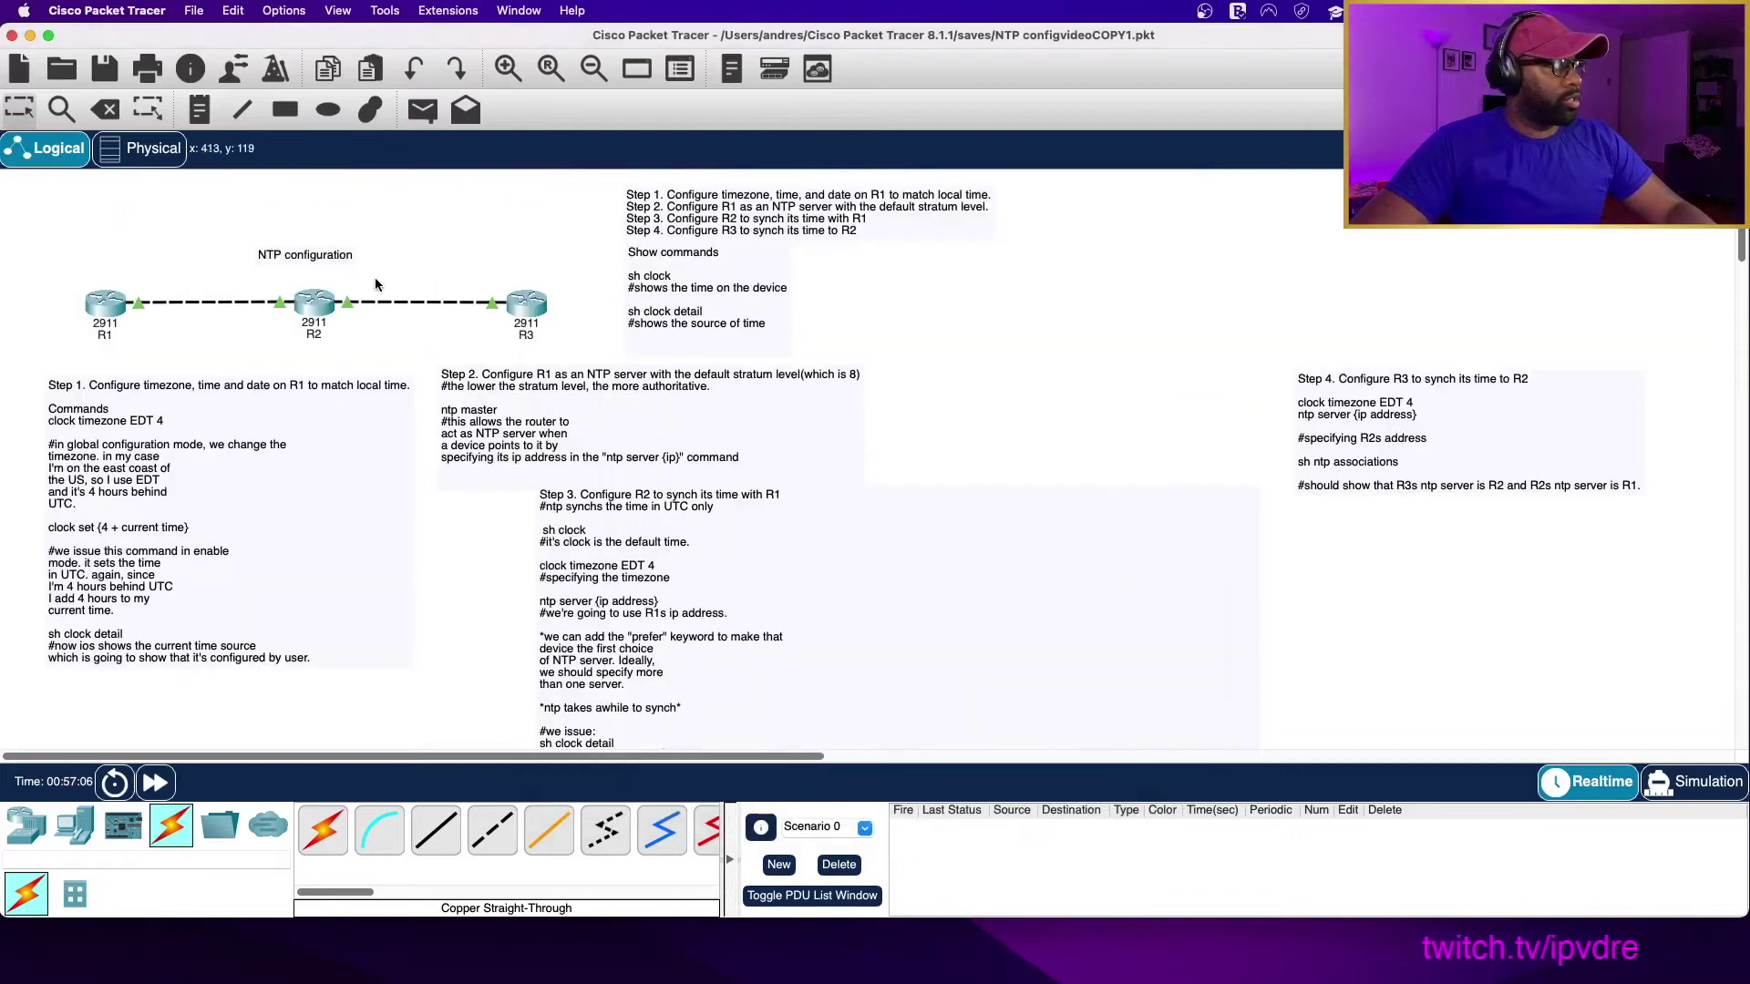
click(319, 304)
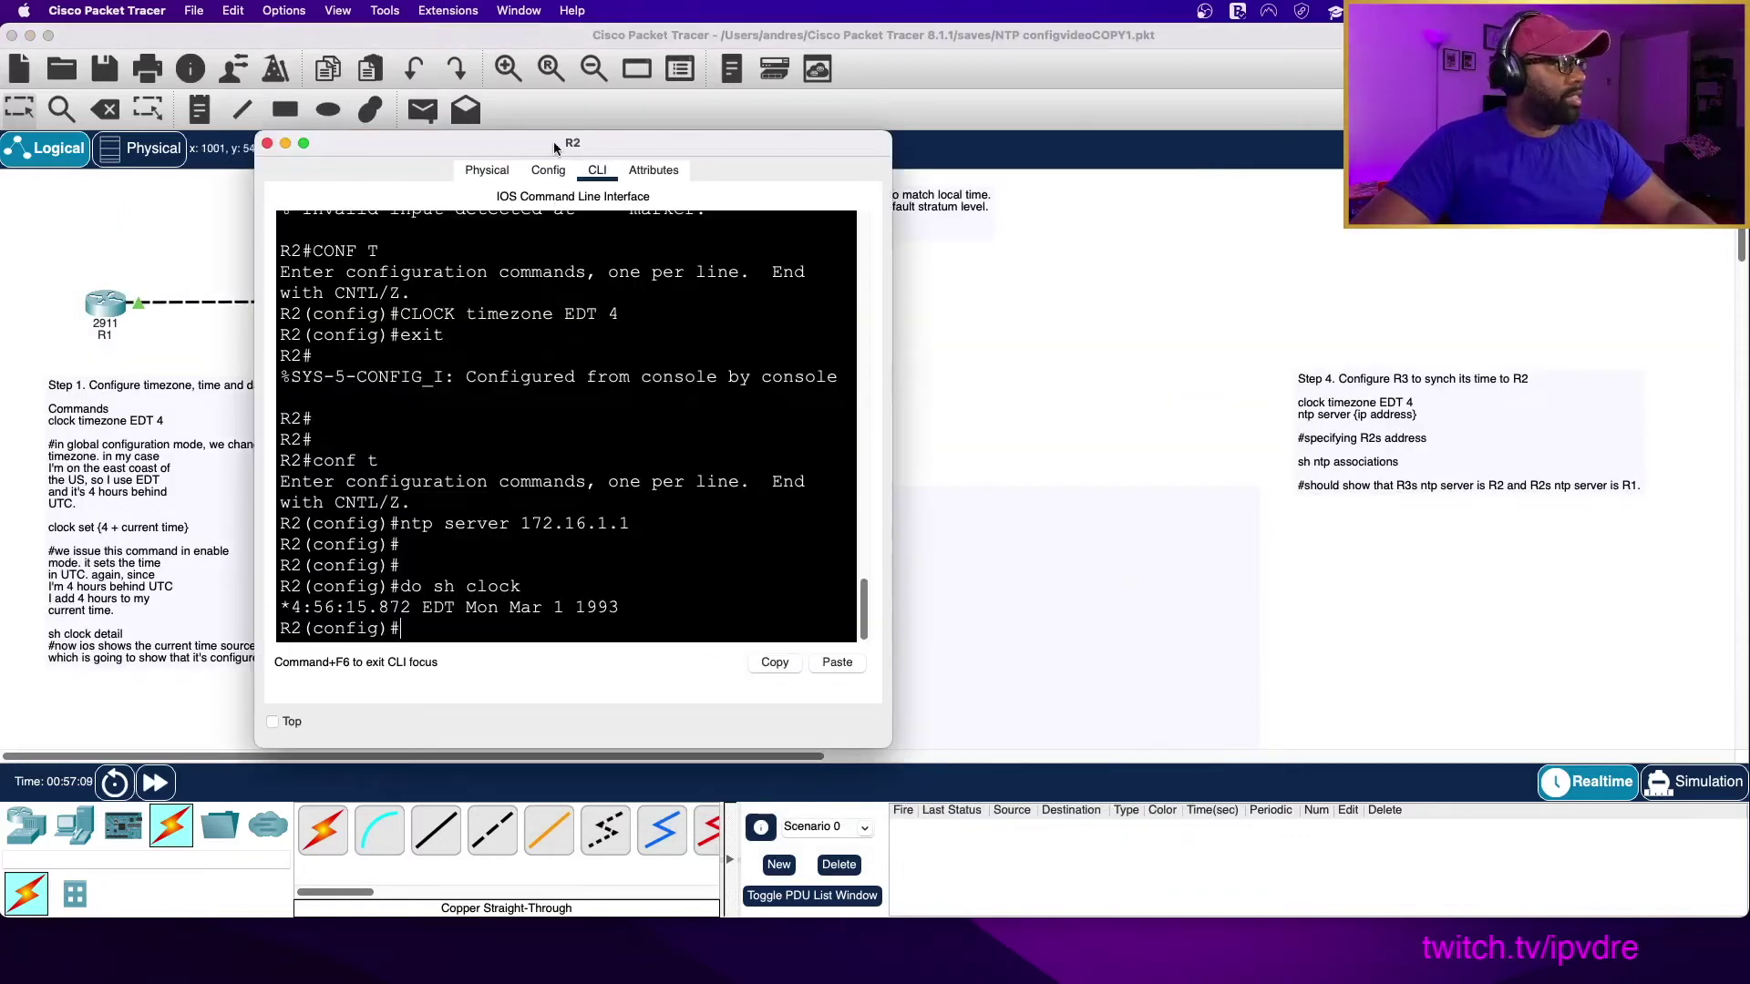
drag(554, 148, 1041, 83)
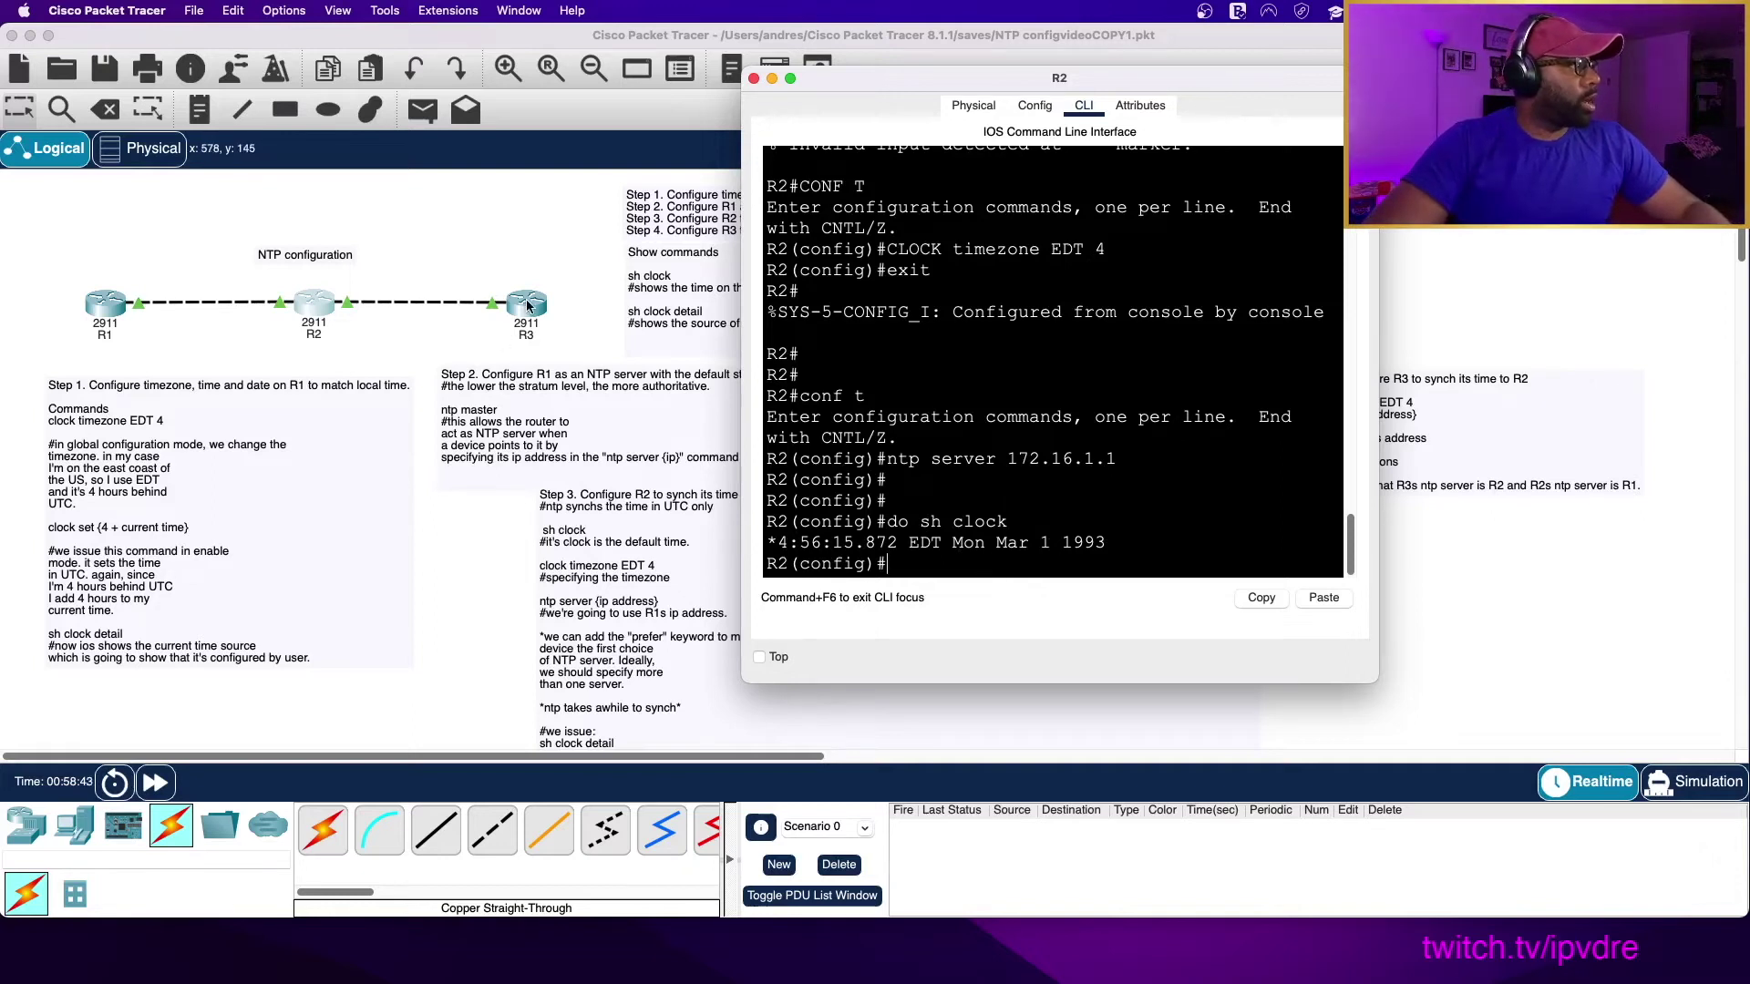
text(do sh ip int br)
key(Return)
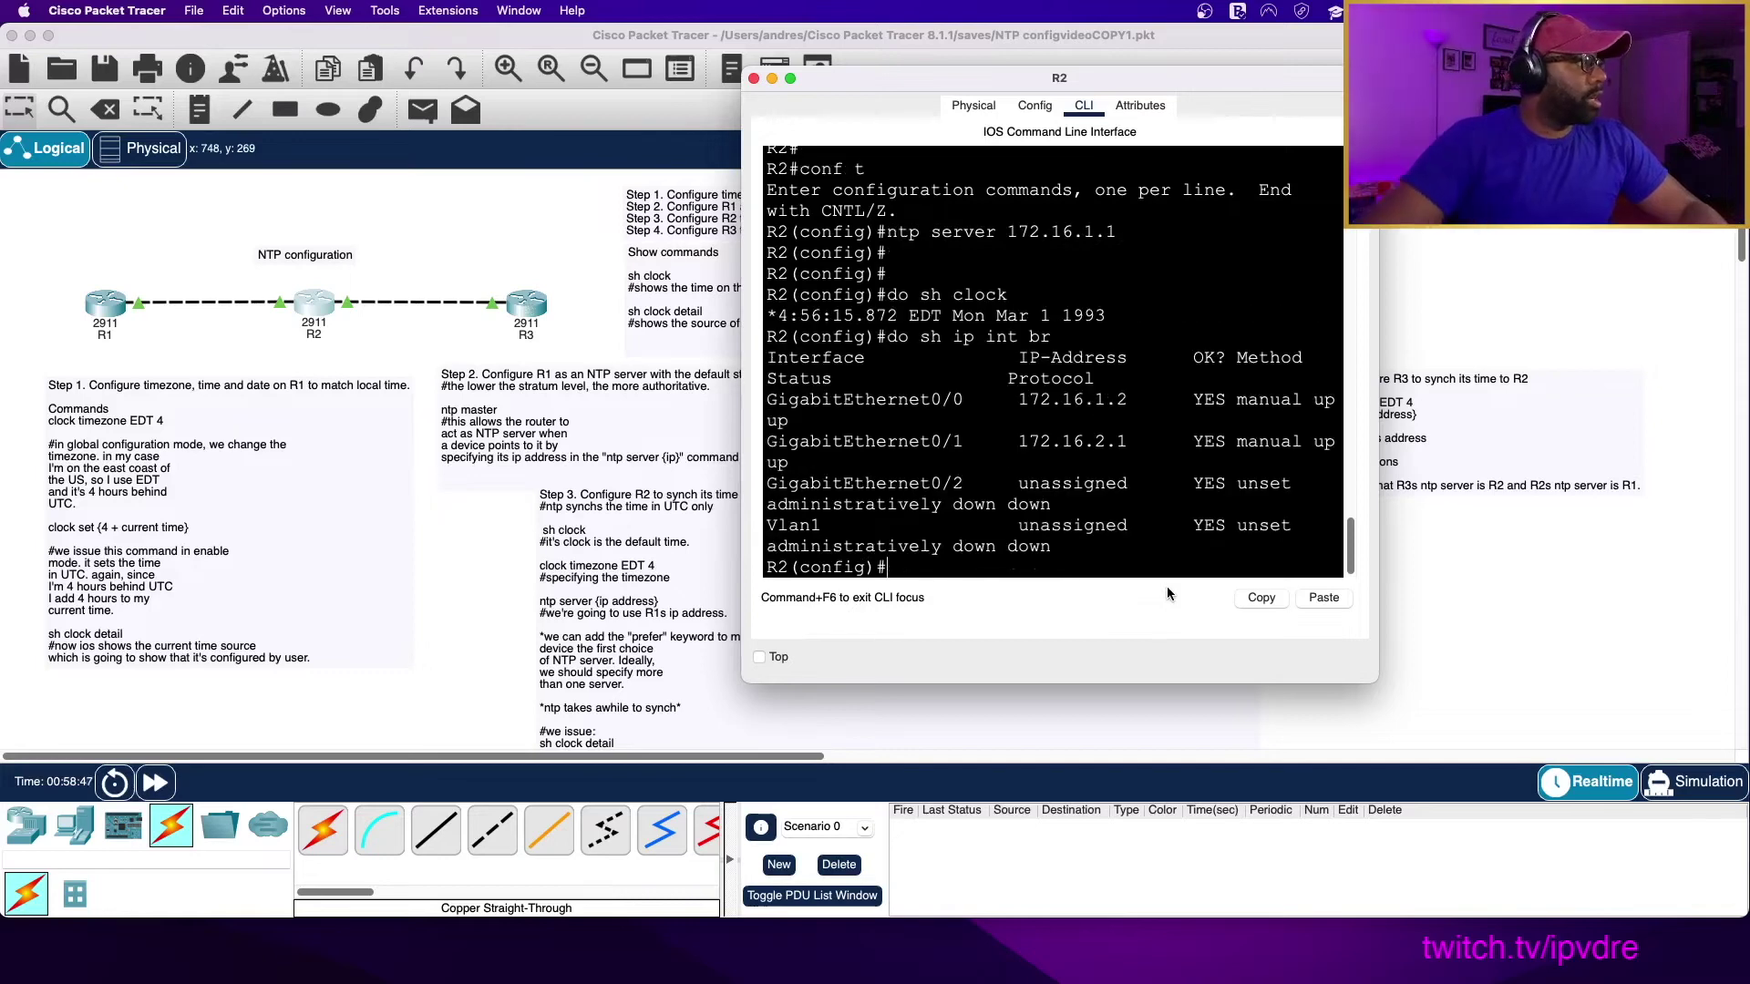
drag(1378, 381, 1712, 351)
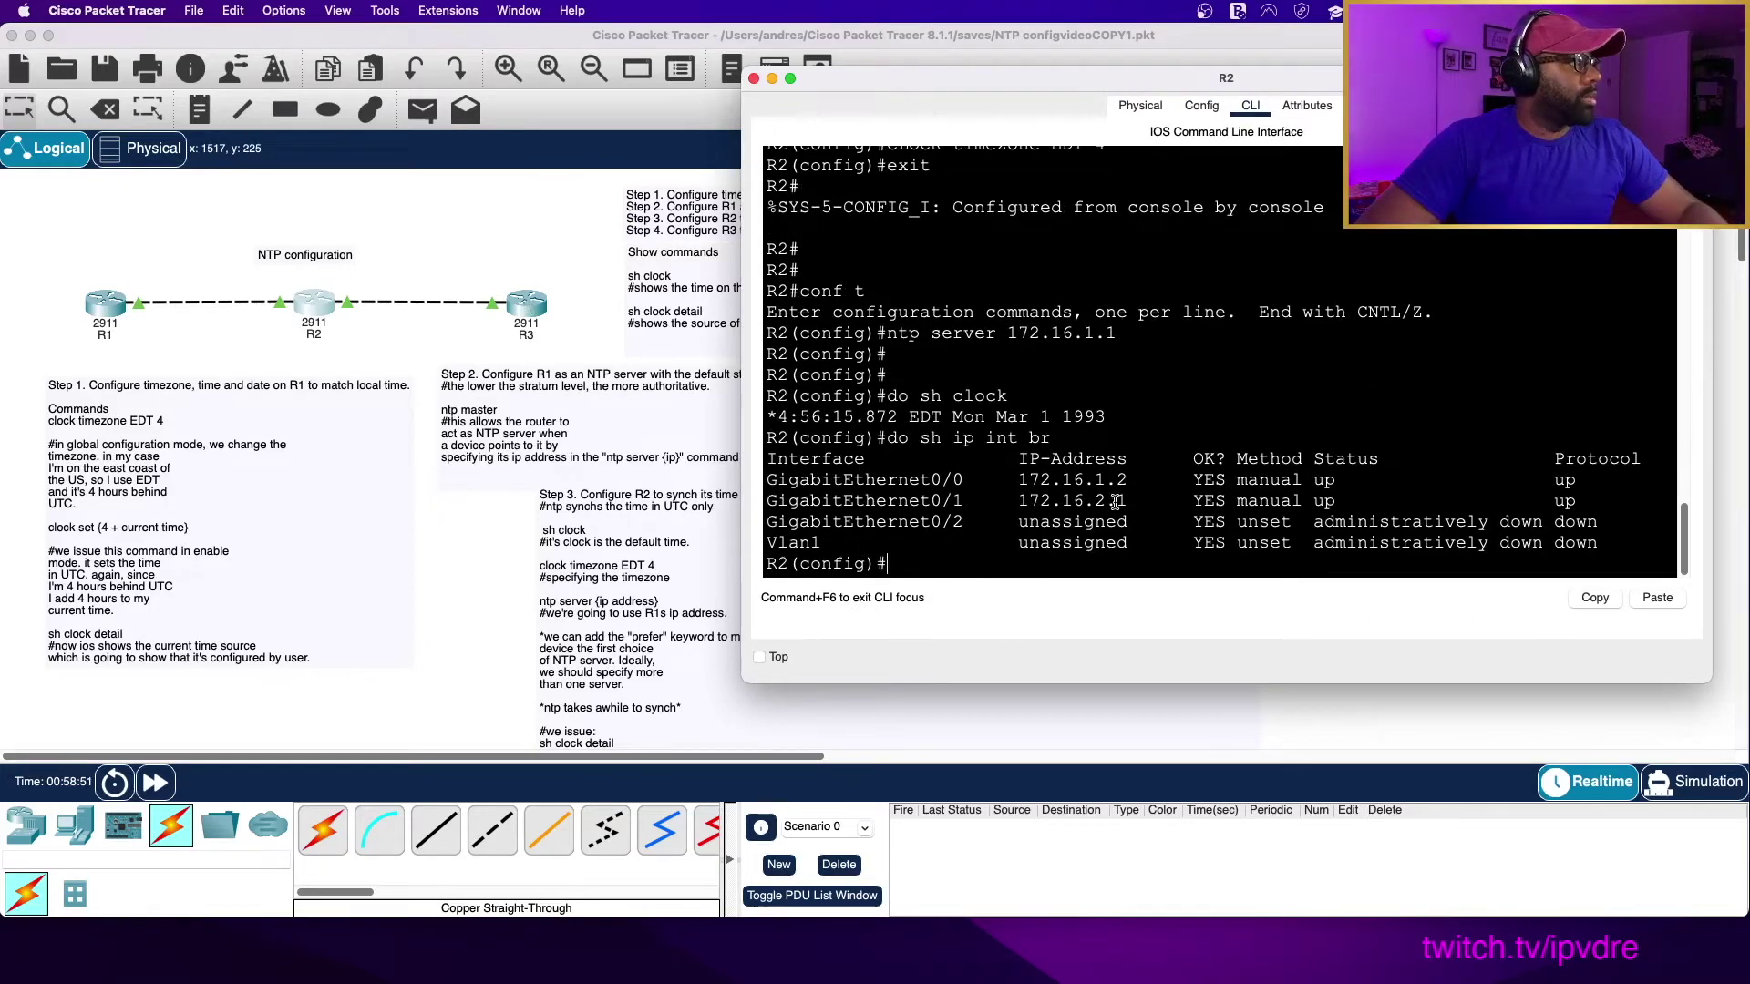
click(524, 303)
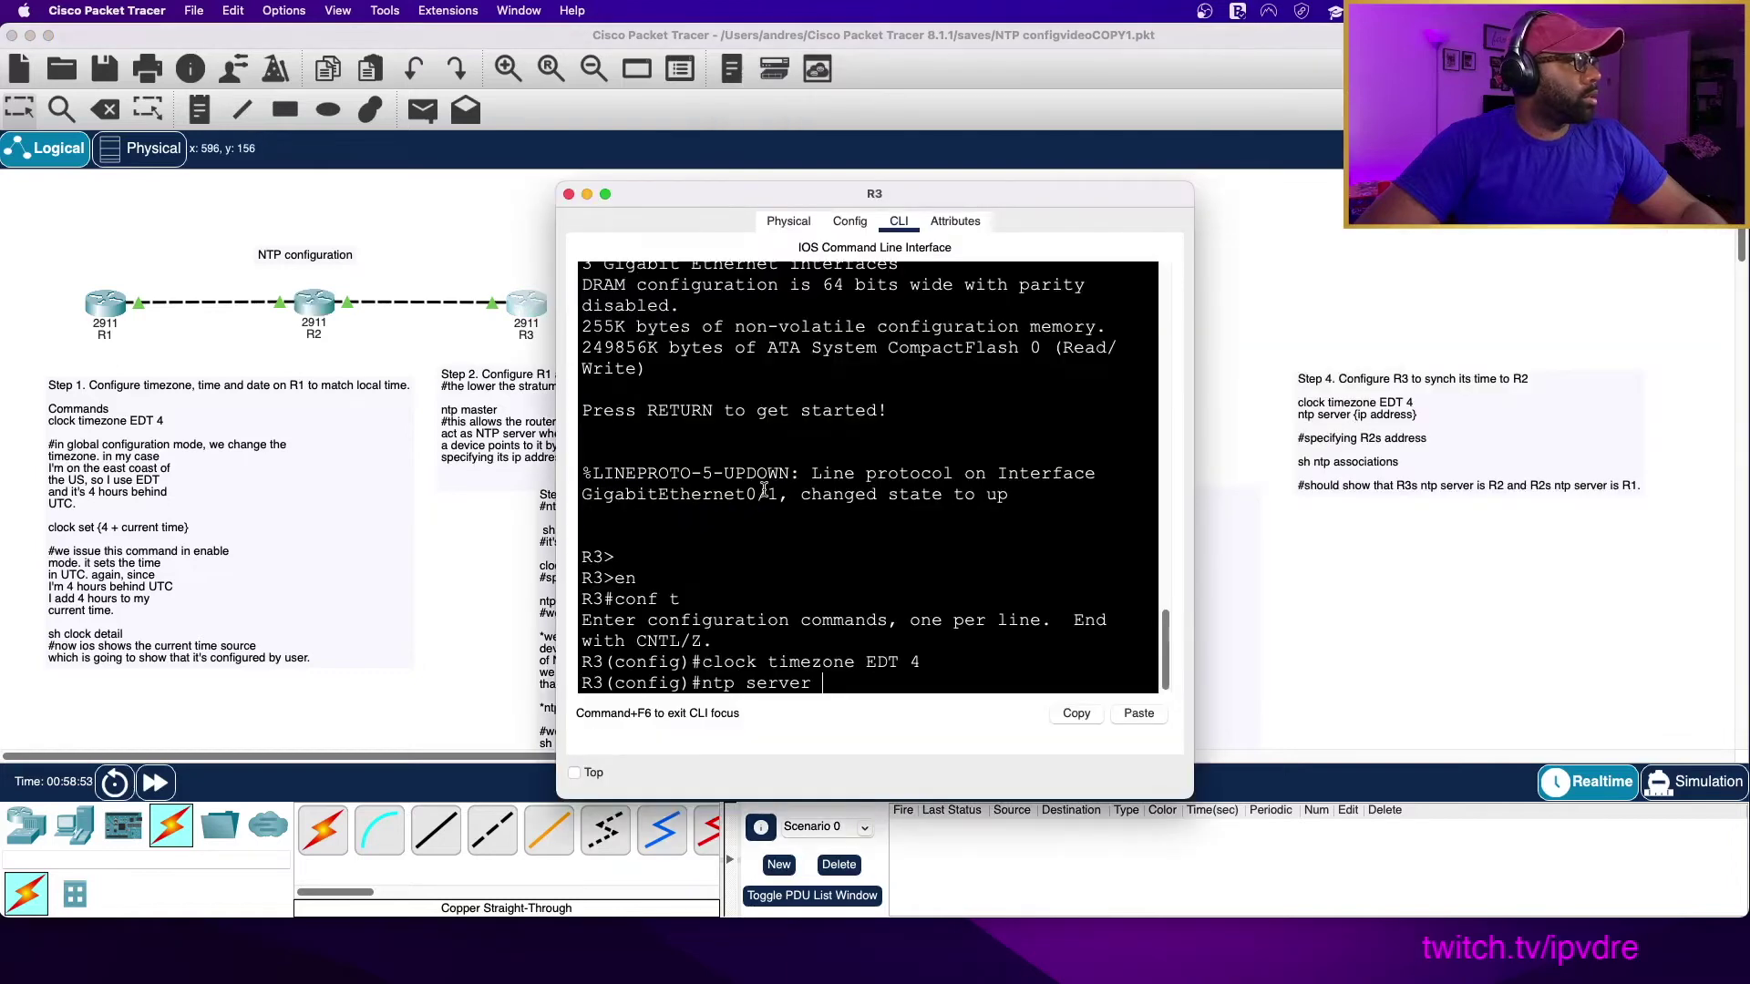
Point R3 to R2 as its NTP server by completing the command as ntp server 172.16.2.1.
text(172)
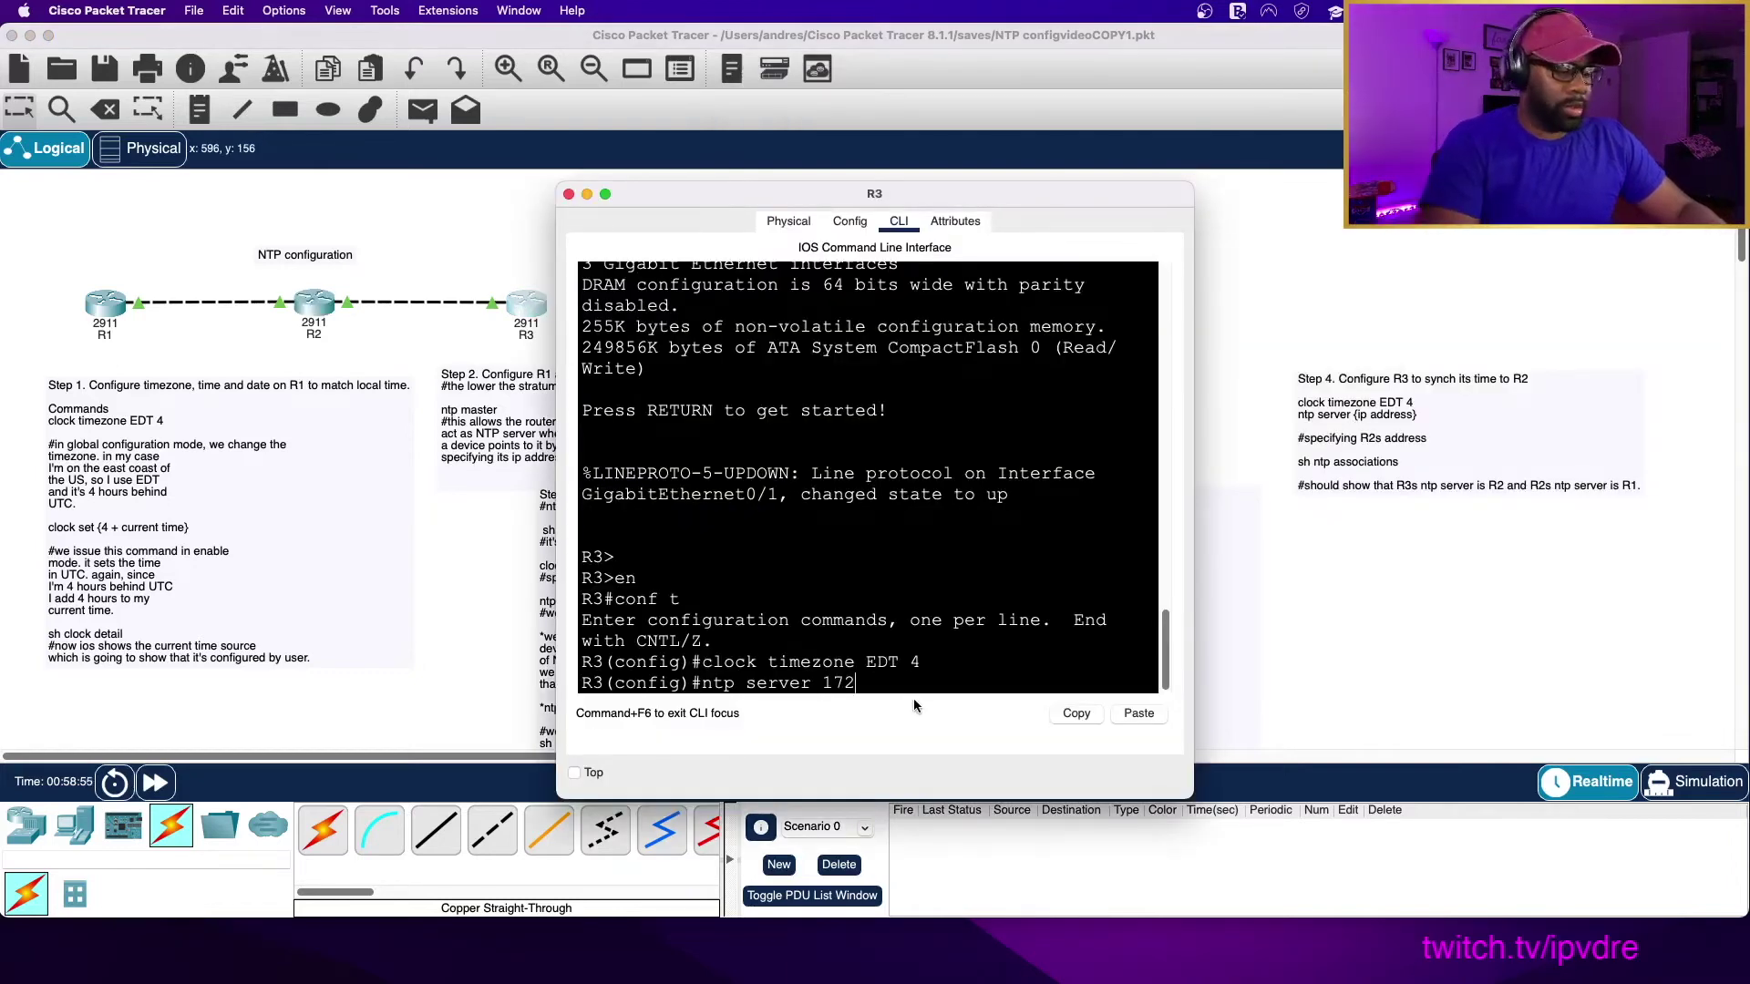
text(.16.2)
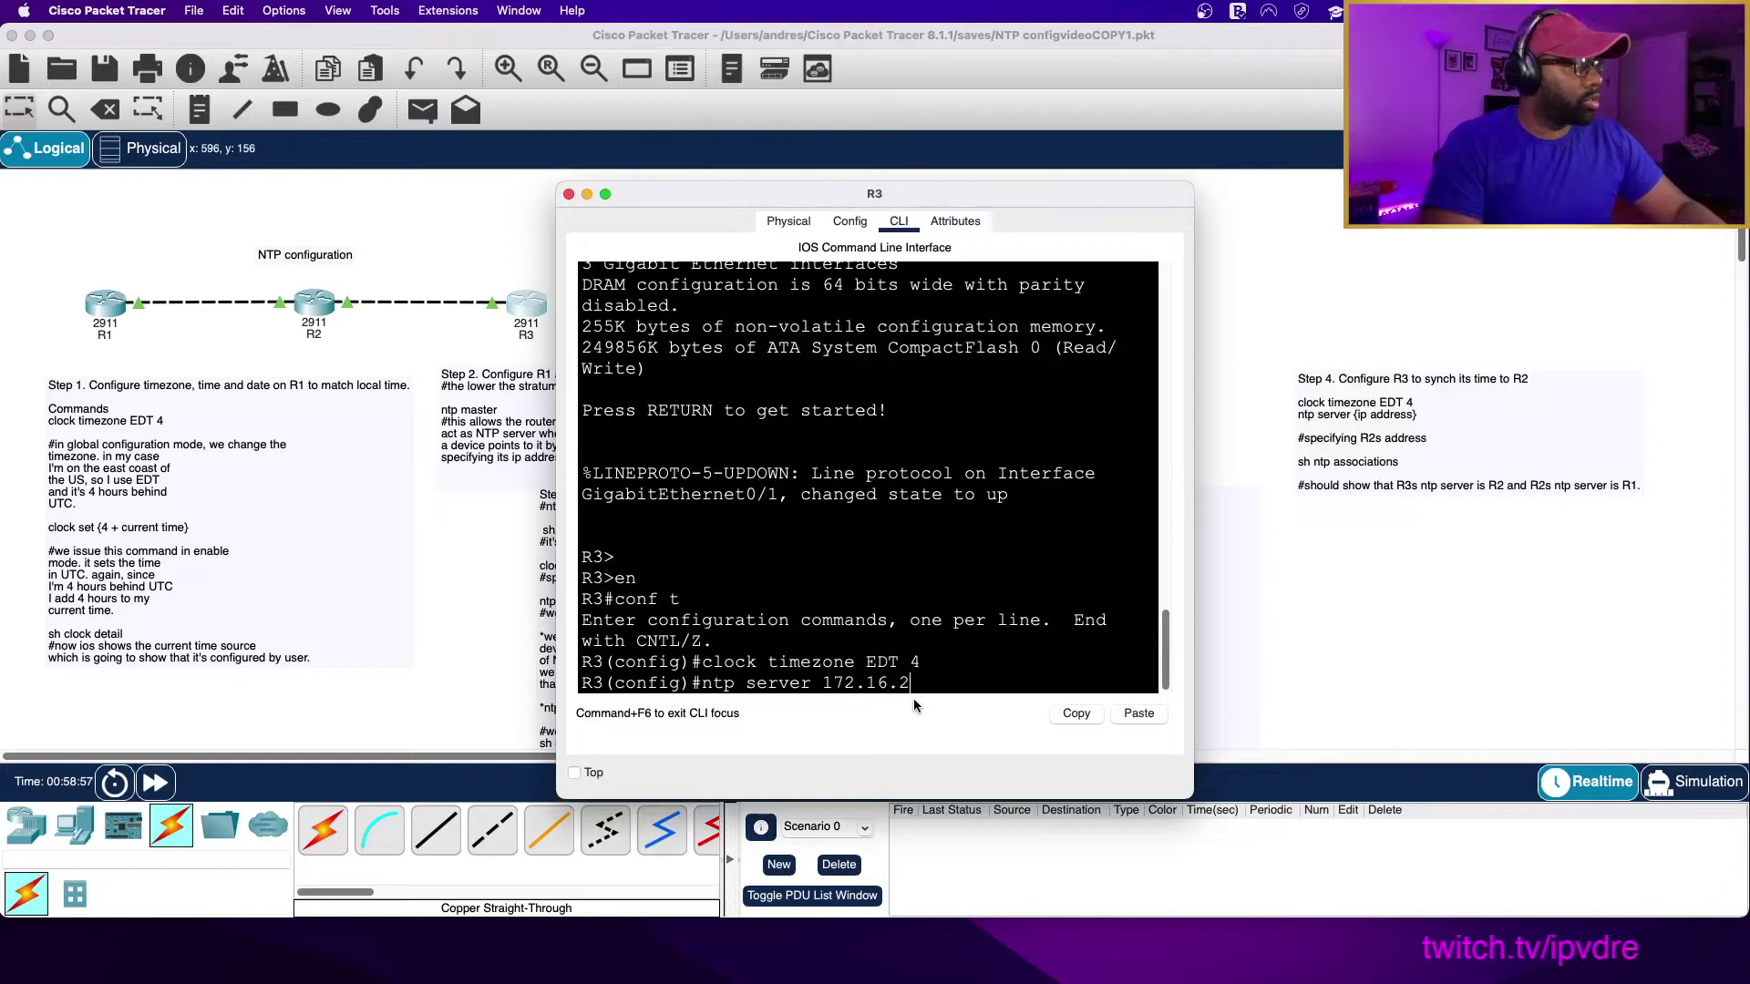
text(.1)
key(Return)
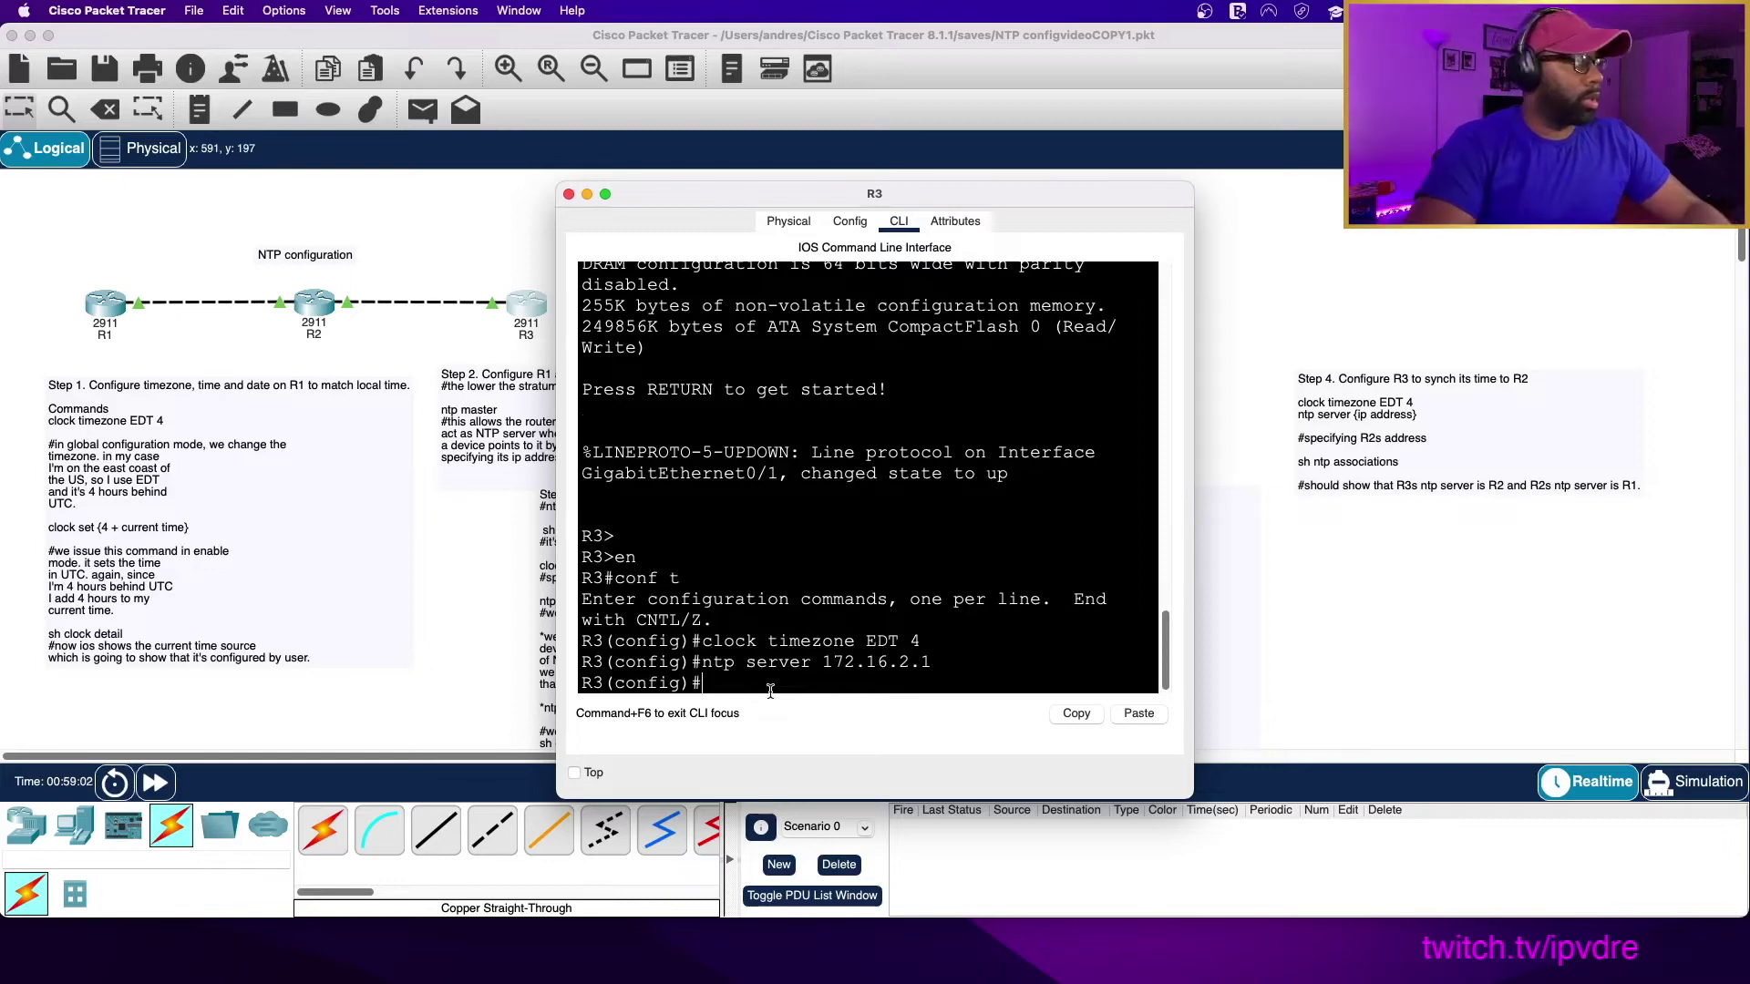
key(Return)
key(Return)
Check the current time on R2 and on R1 with do sh clock.
click(321, 303)
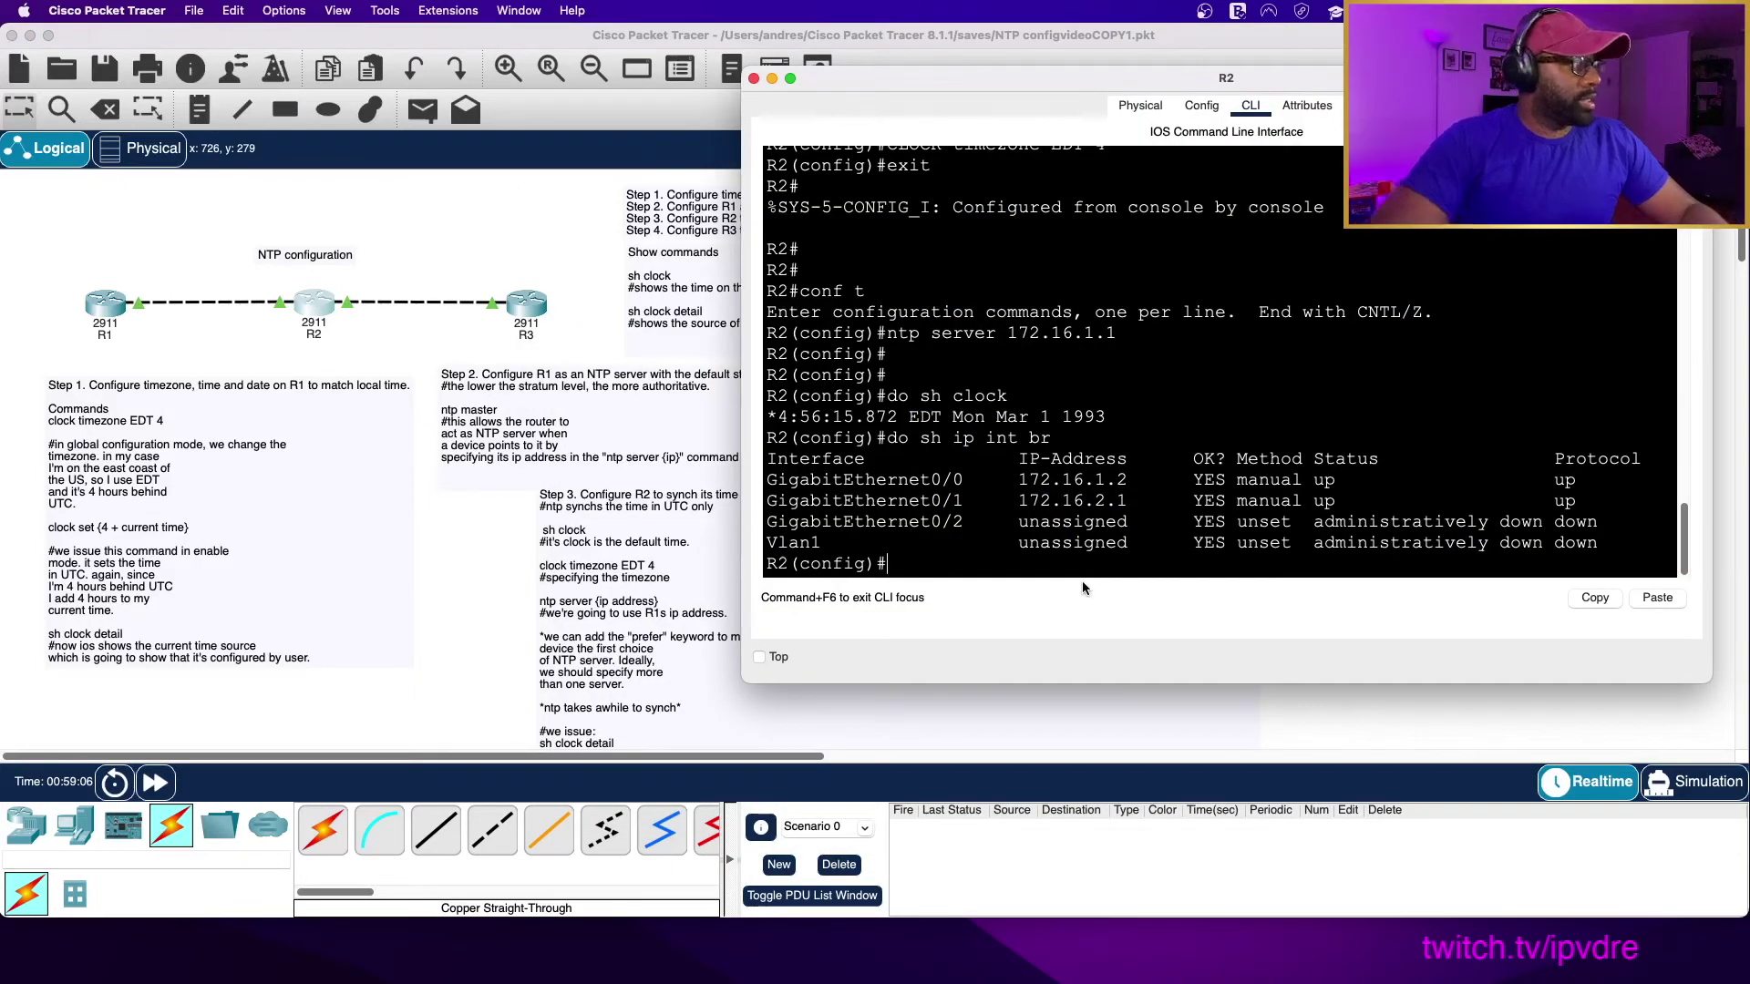
text(do sh clock)
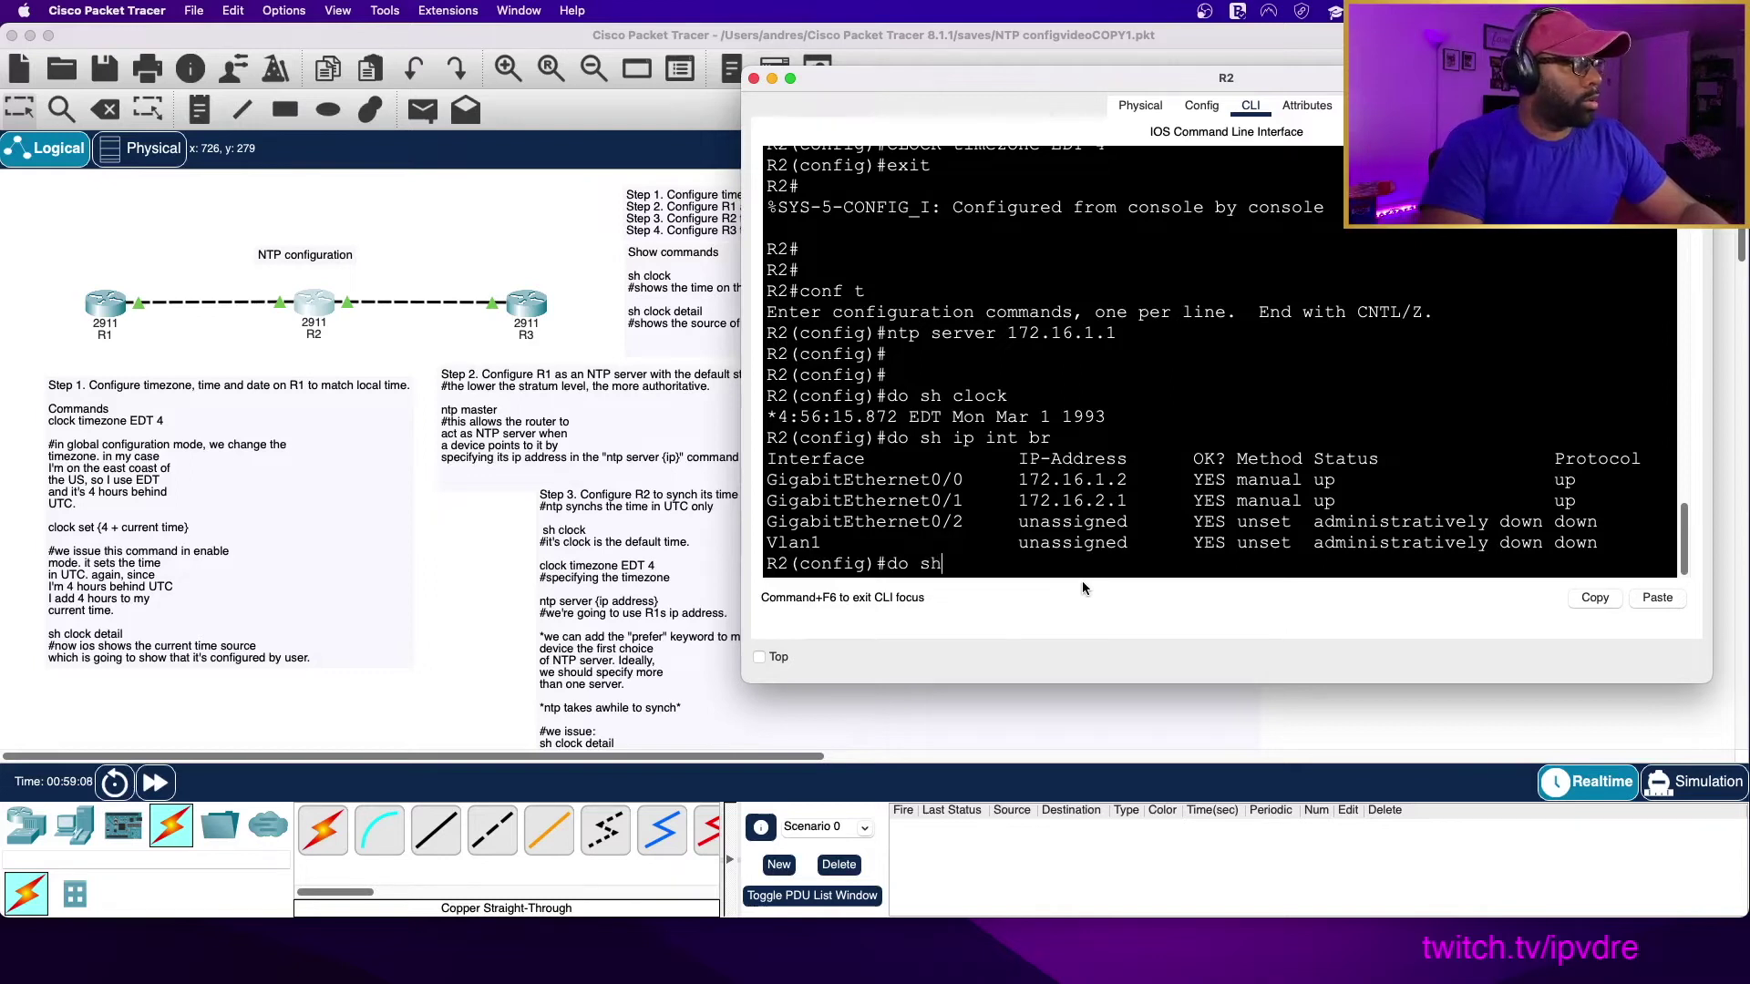
key(Return)
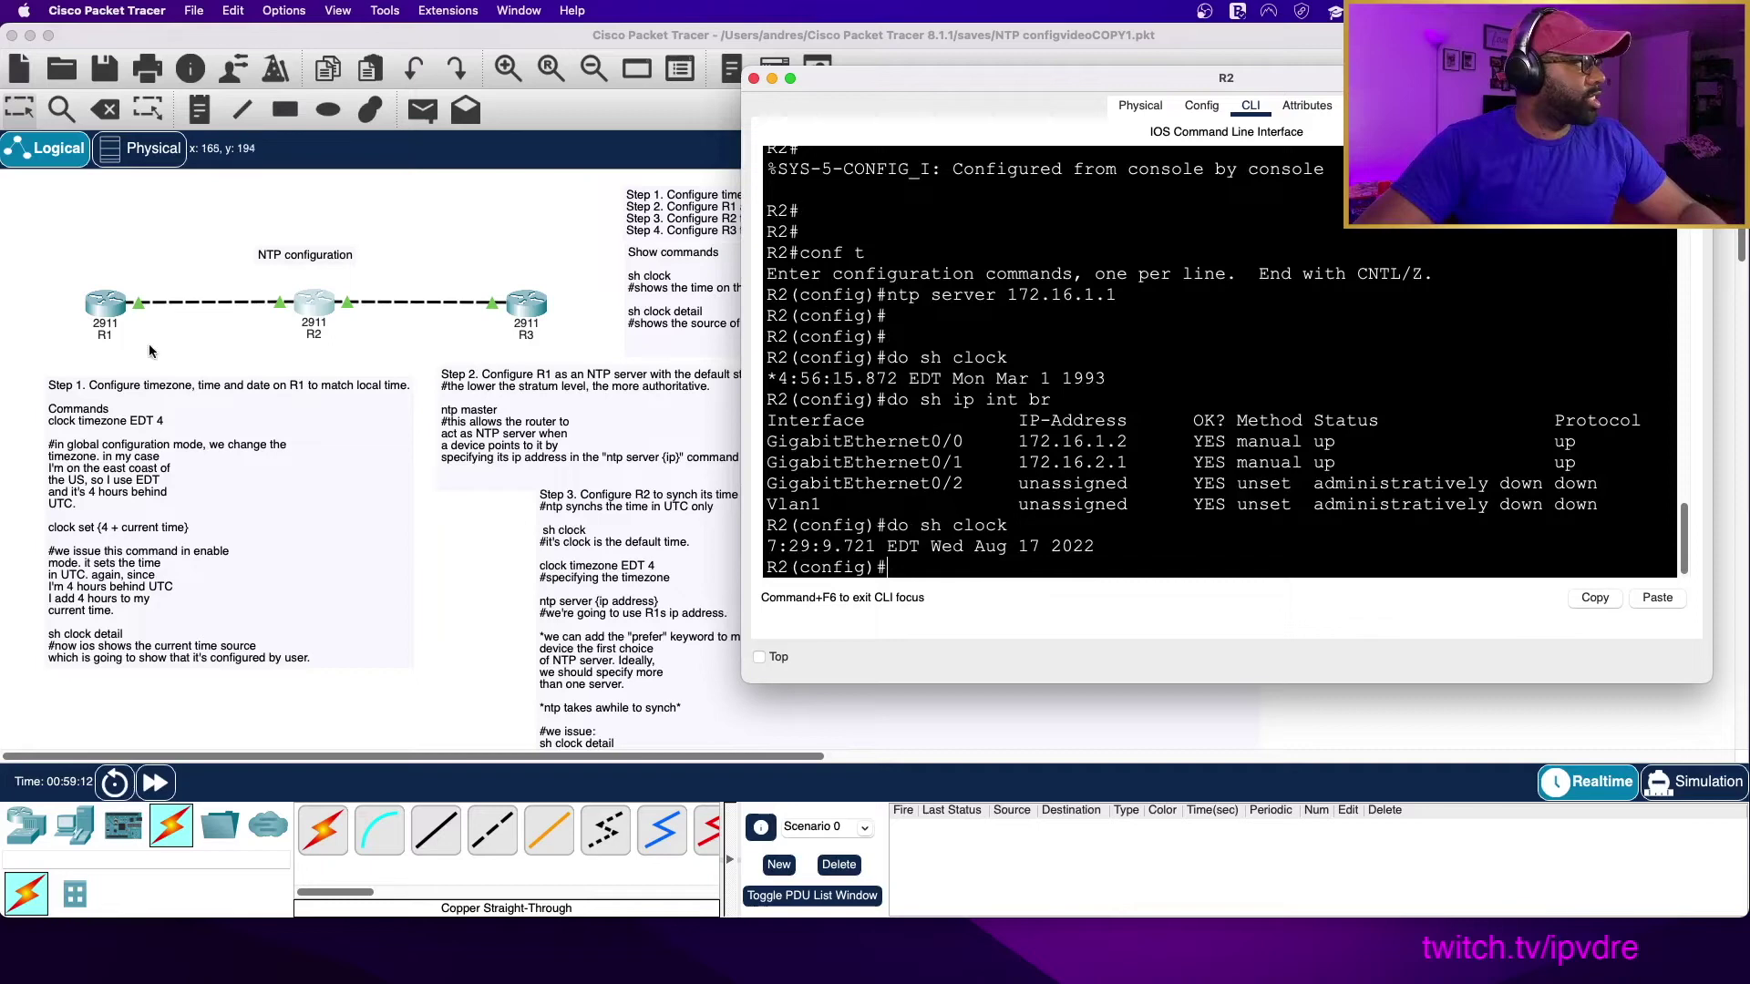
click(105, 308)
text(do sh clock)
key(Return)
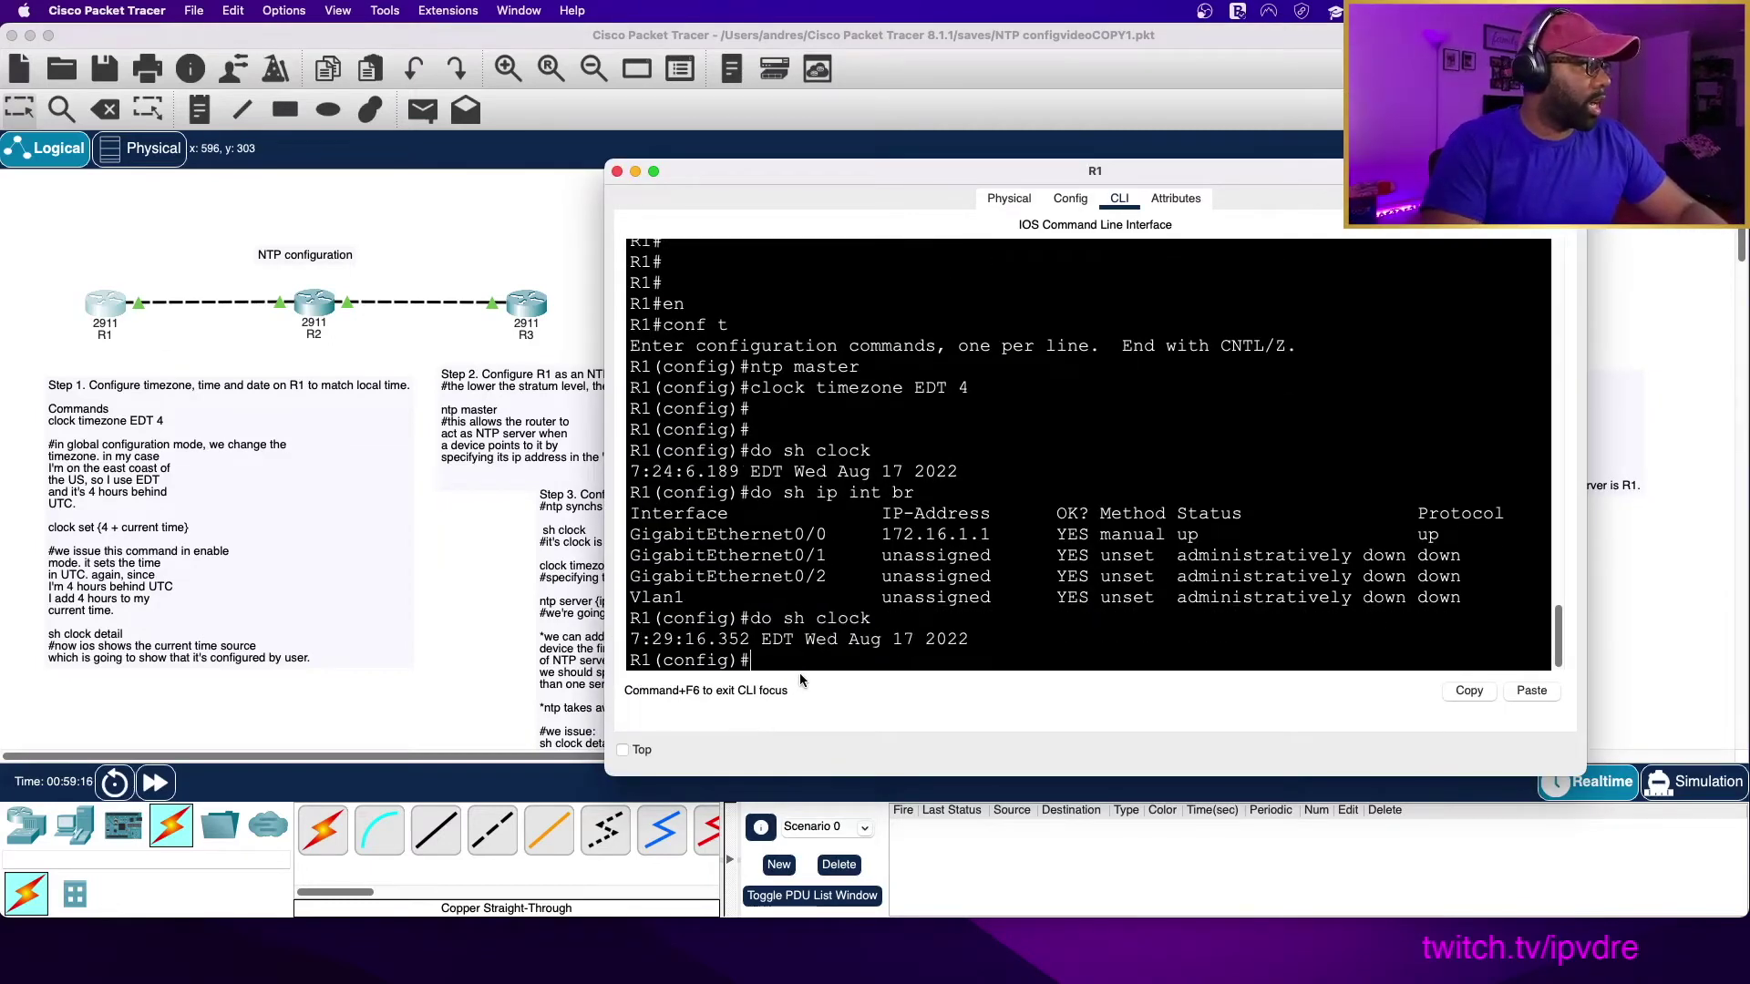
Compare the clock outputs in R2's and R1's command lines, and highlight R2's latest clock reading.
click(311, 308)
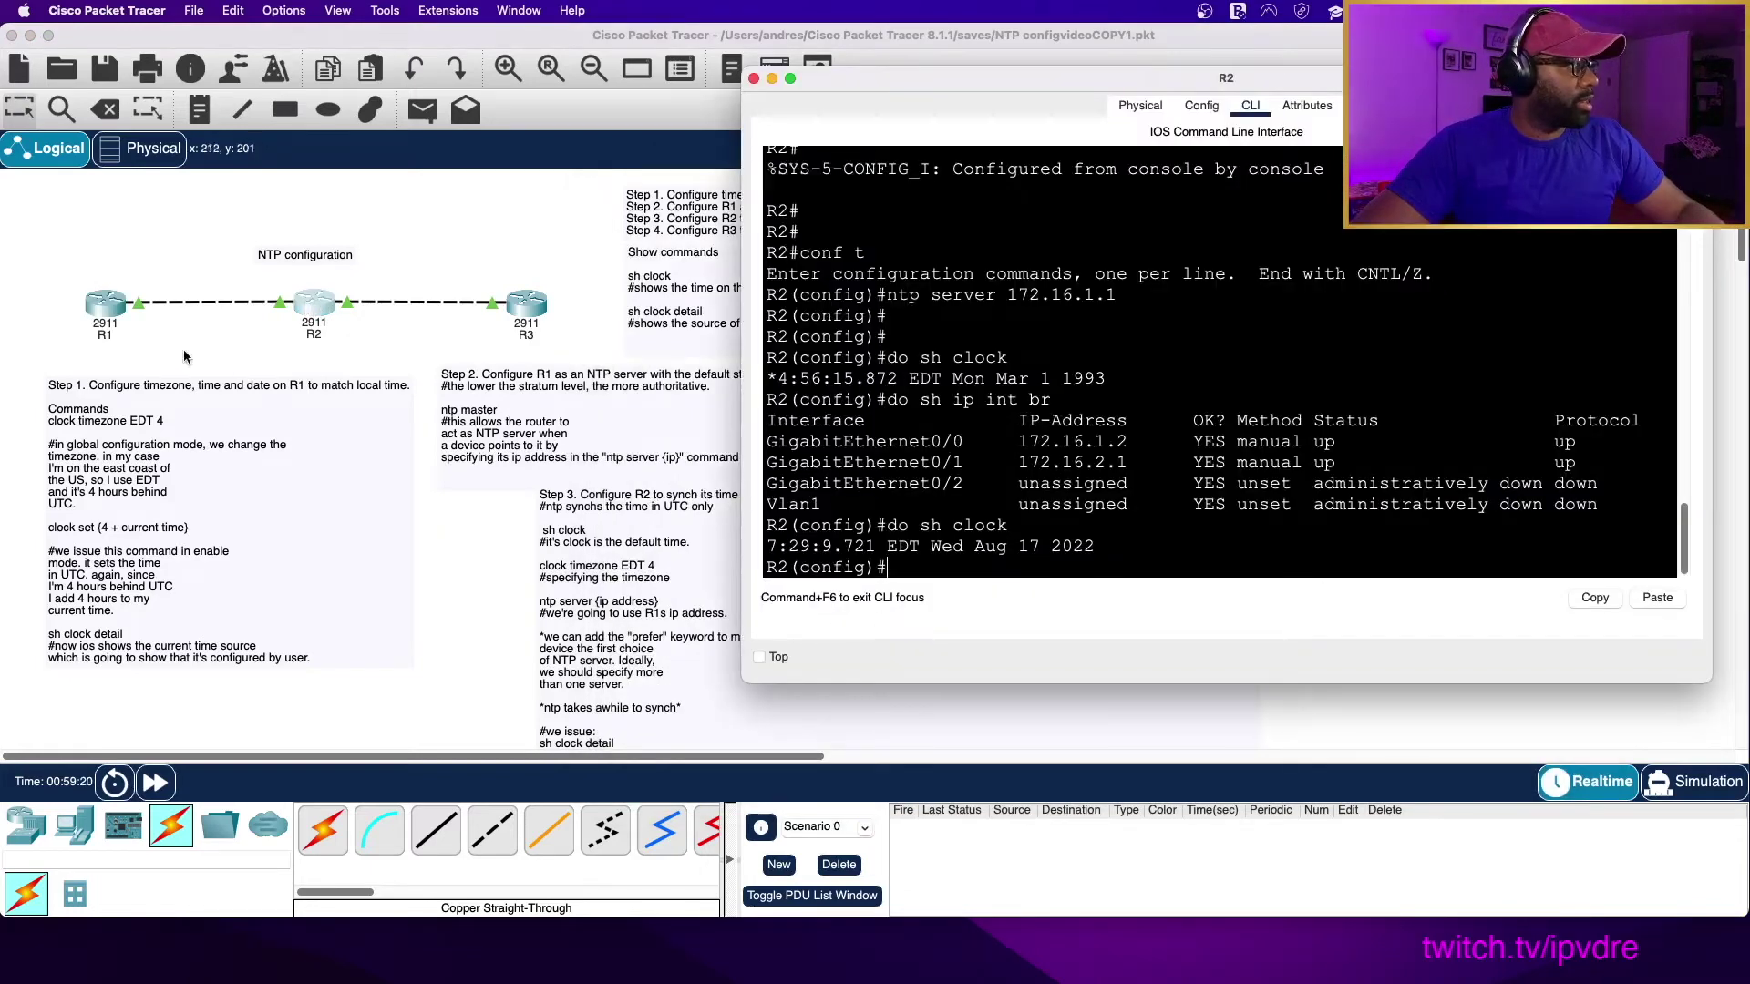
click(100, 306)
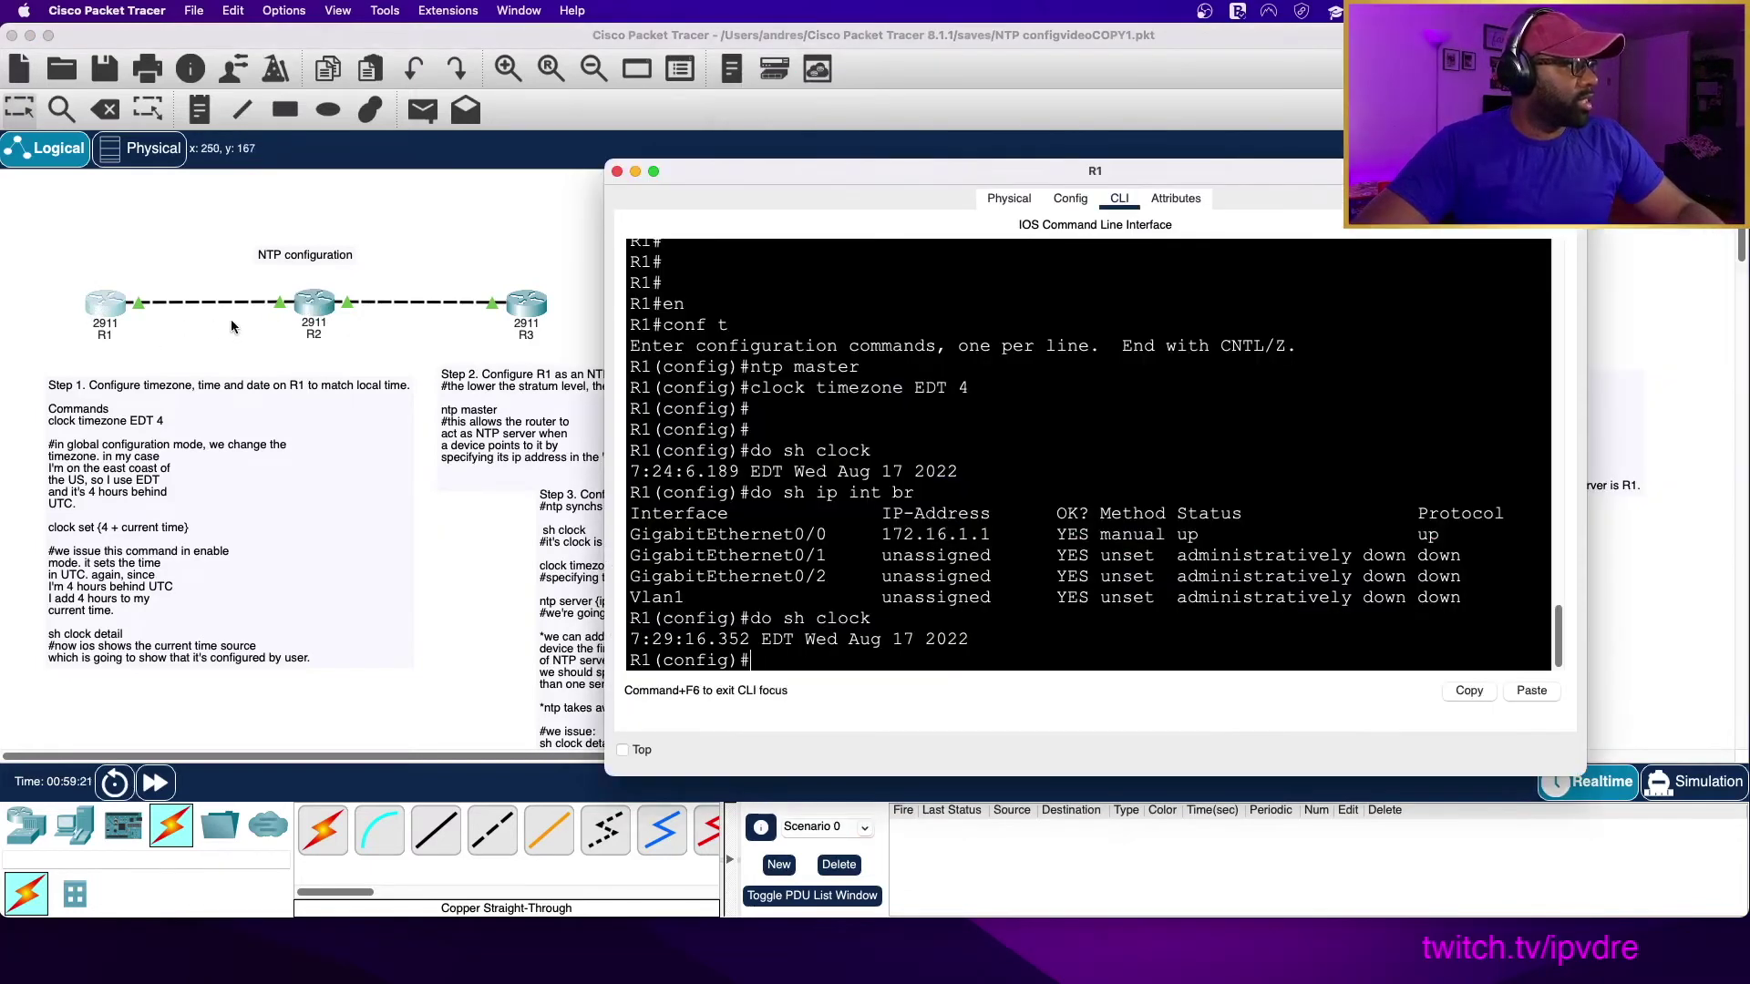
click(310, 305)
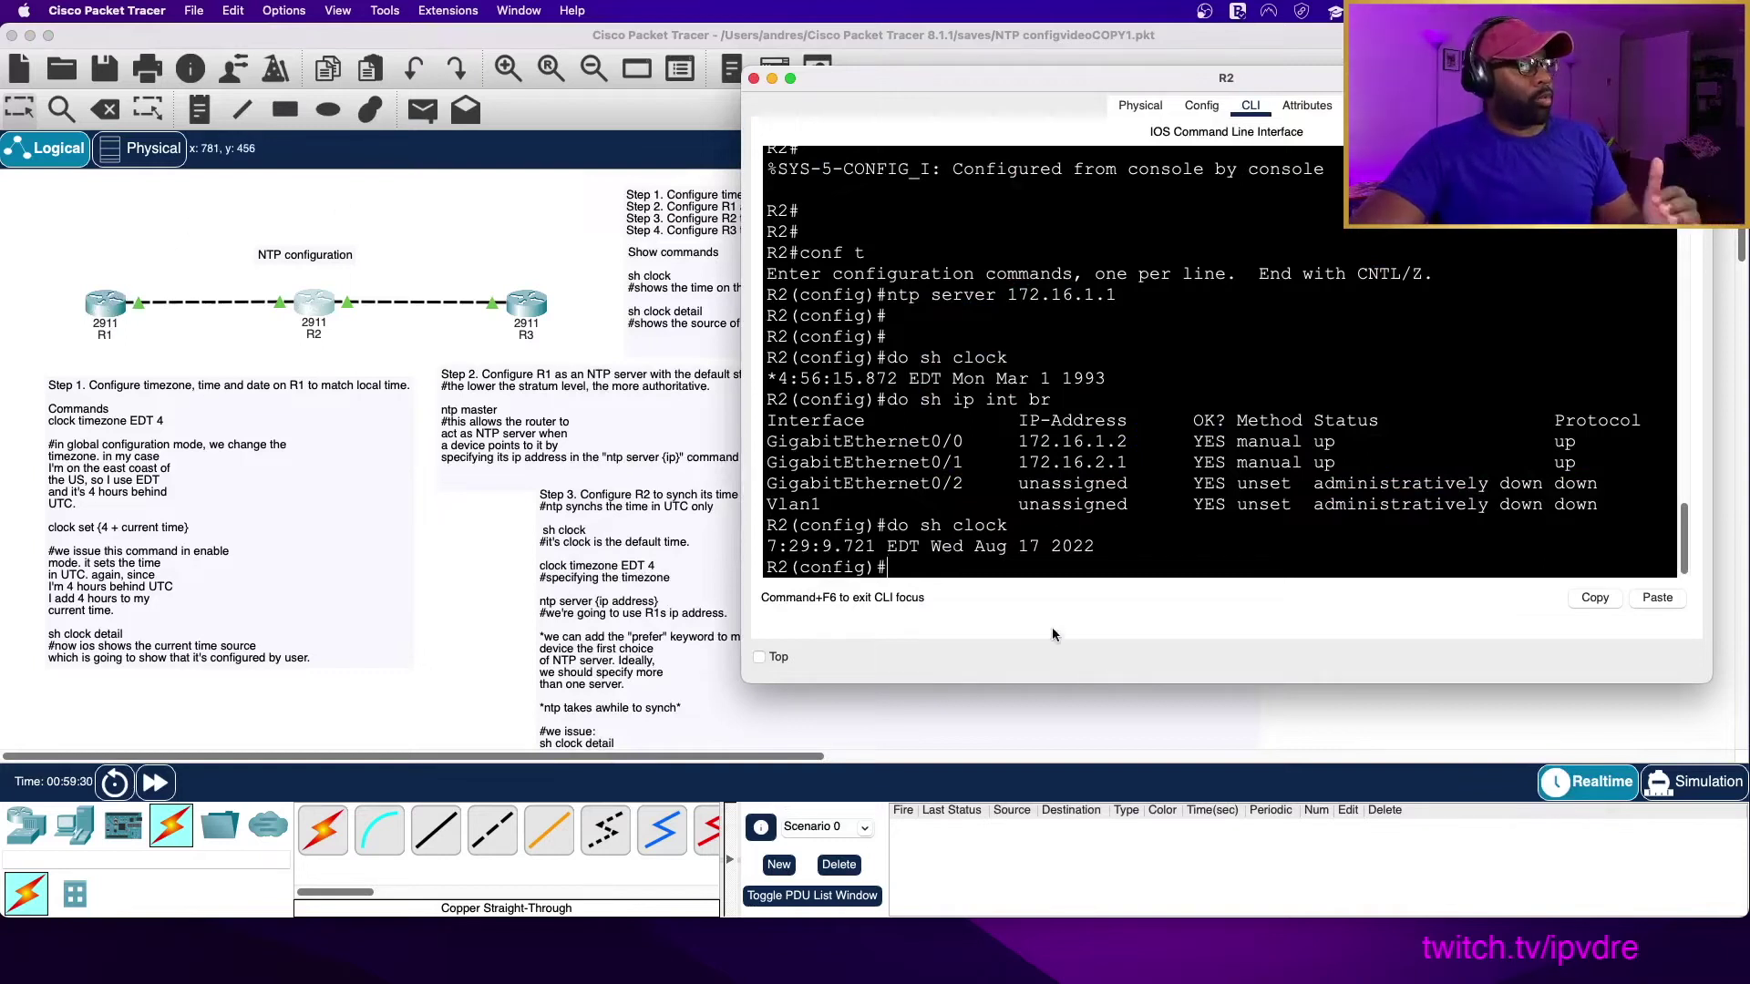
drag(1082, 556, 743, 544)
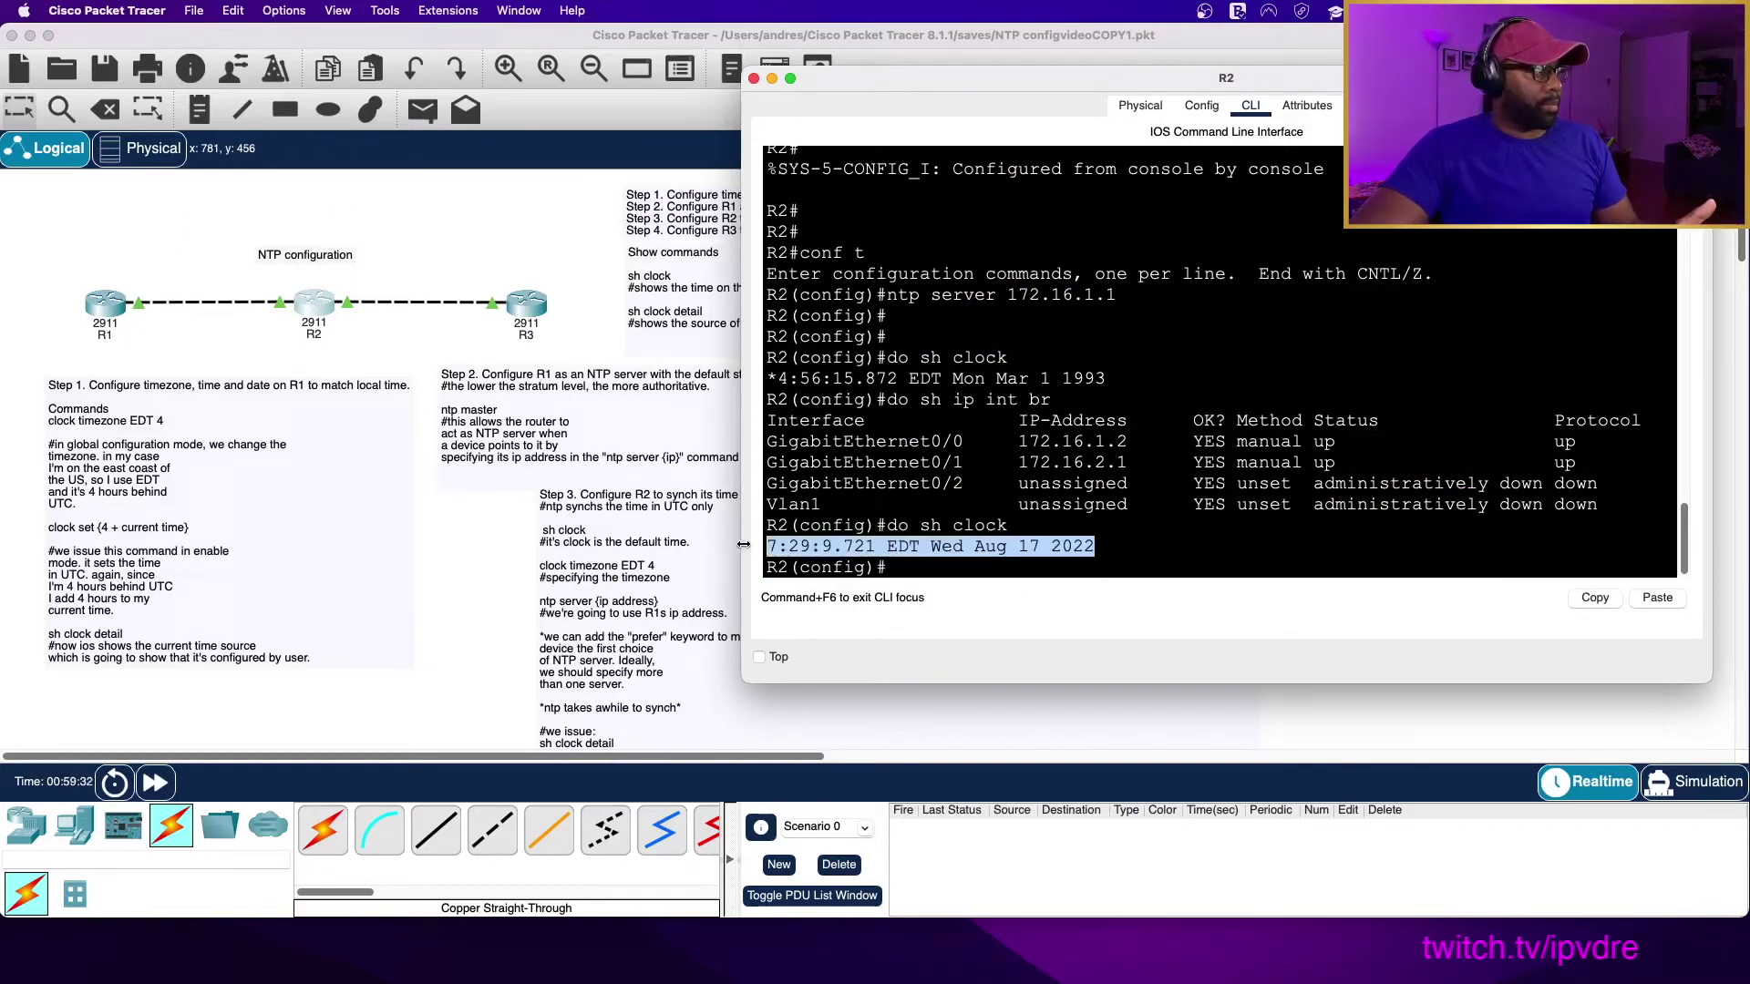
click(942, 570)
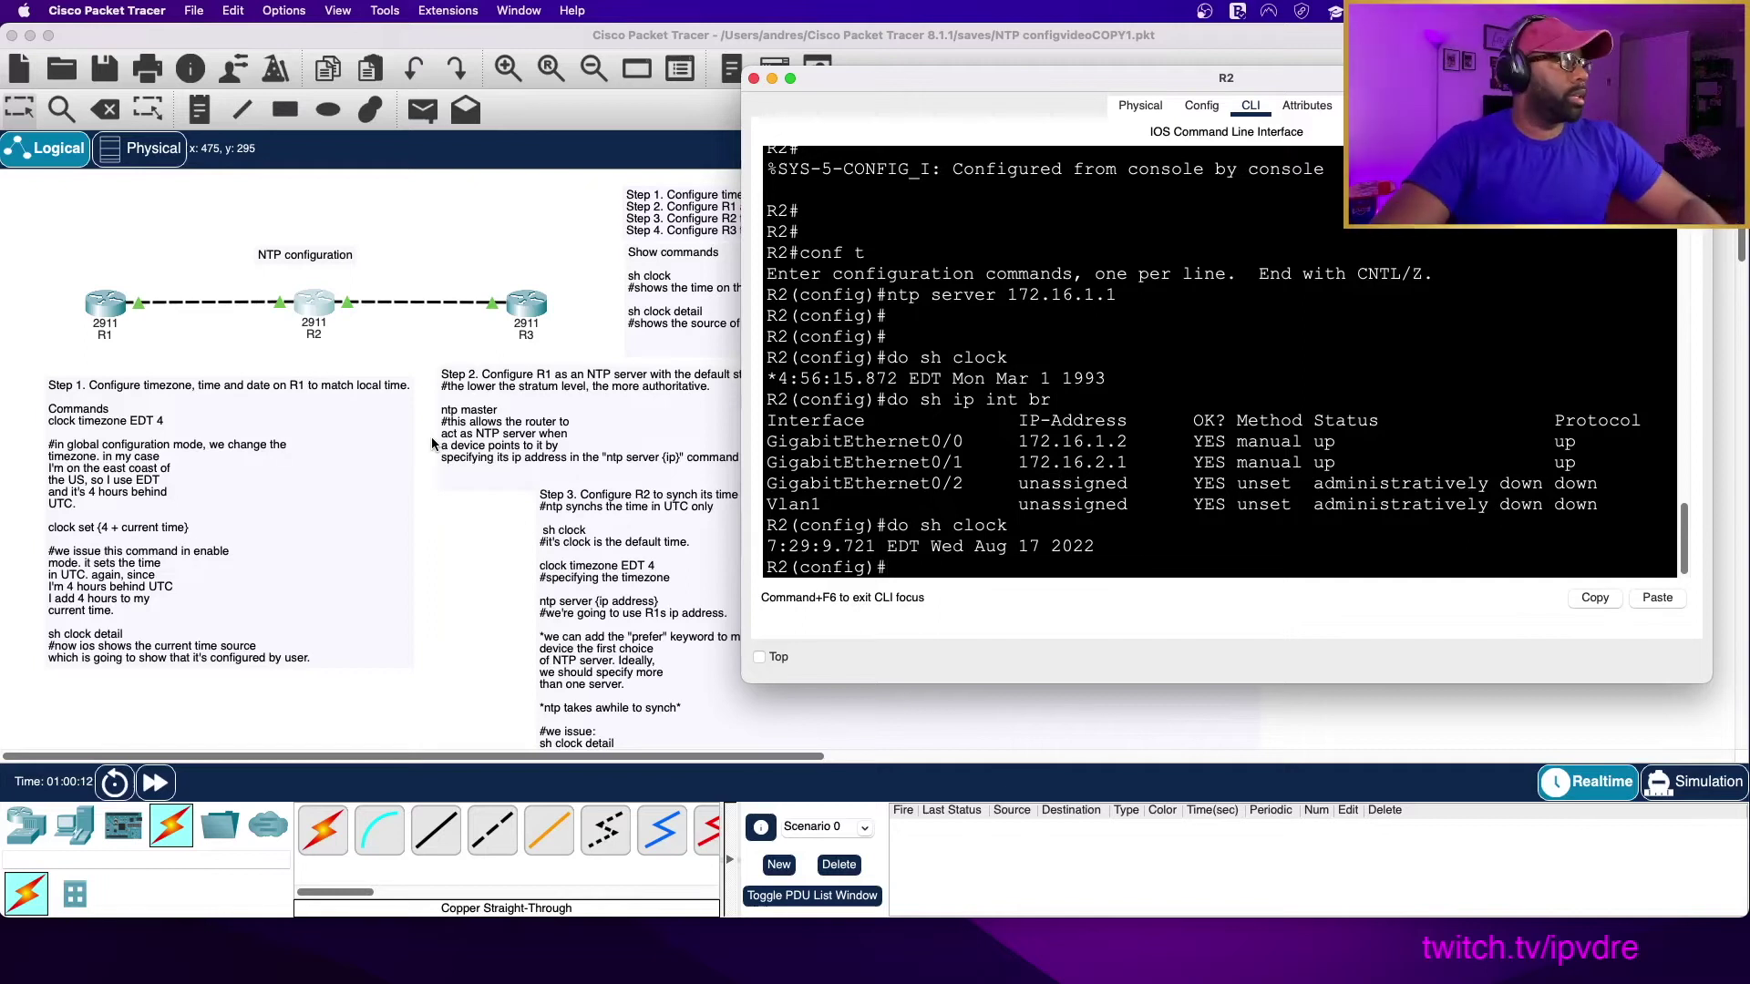
List R2's NTP associations from global configuration mode, trying sh ntp associations and running it with the do prefix.
text(sh)
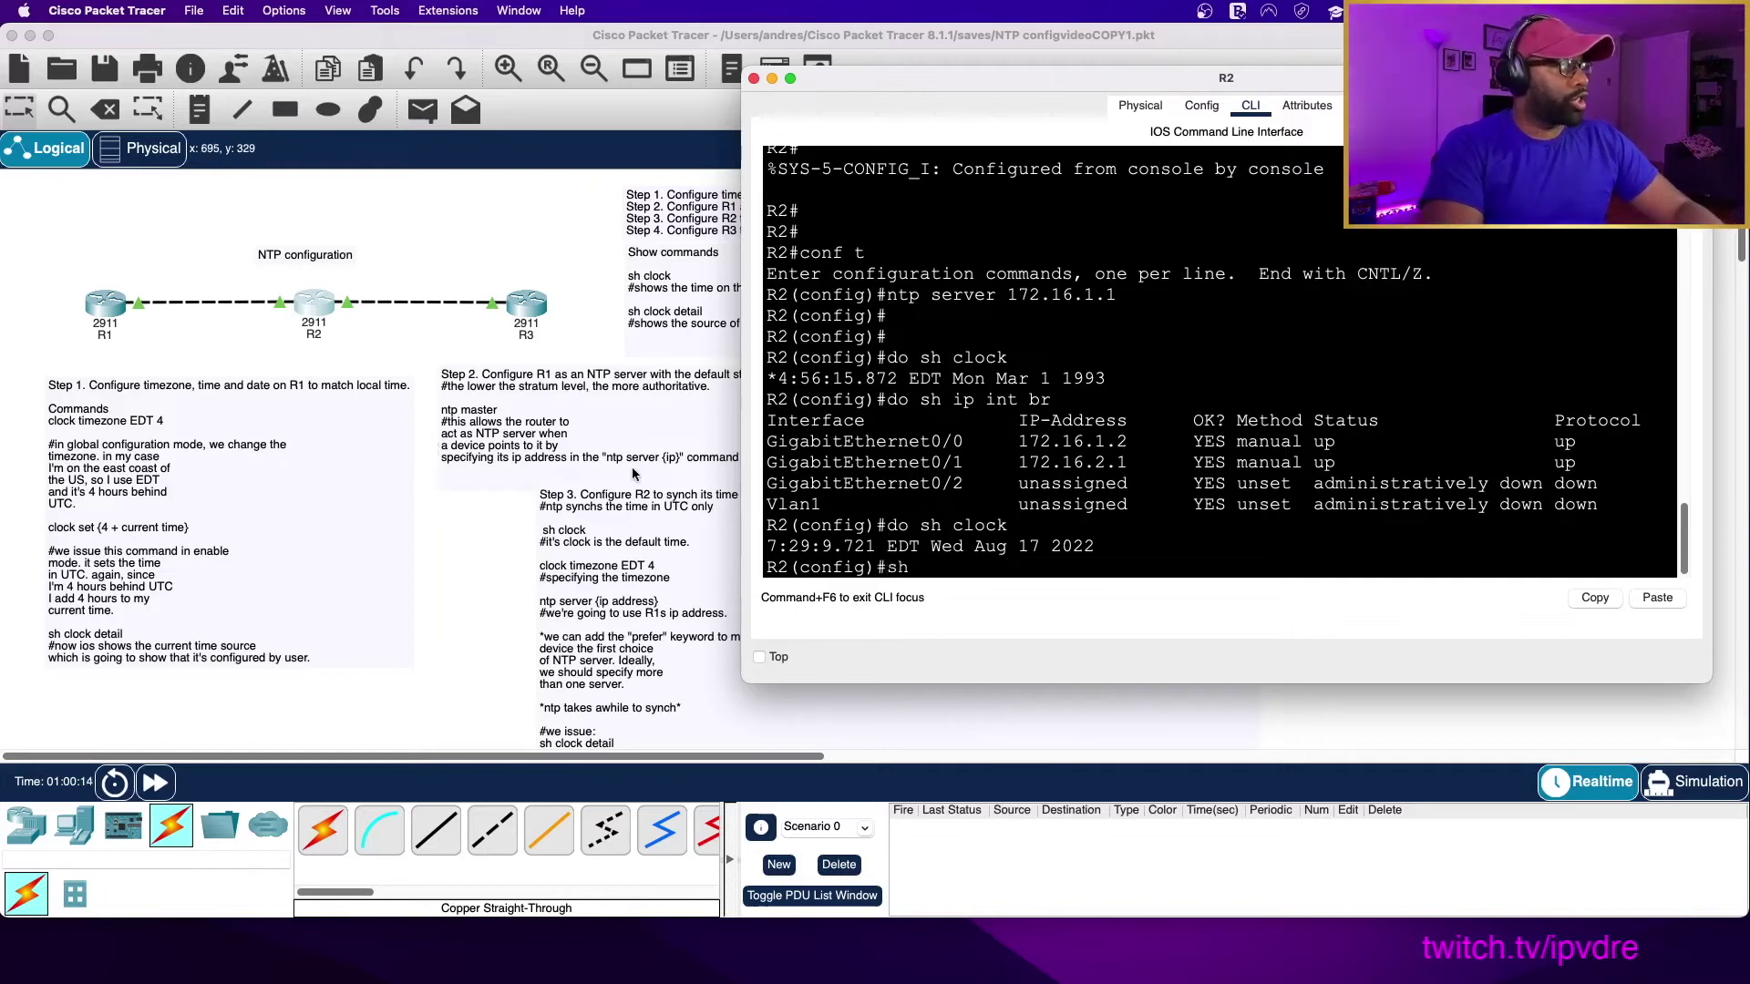
text( ntp ass)
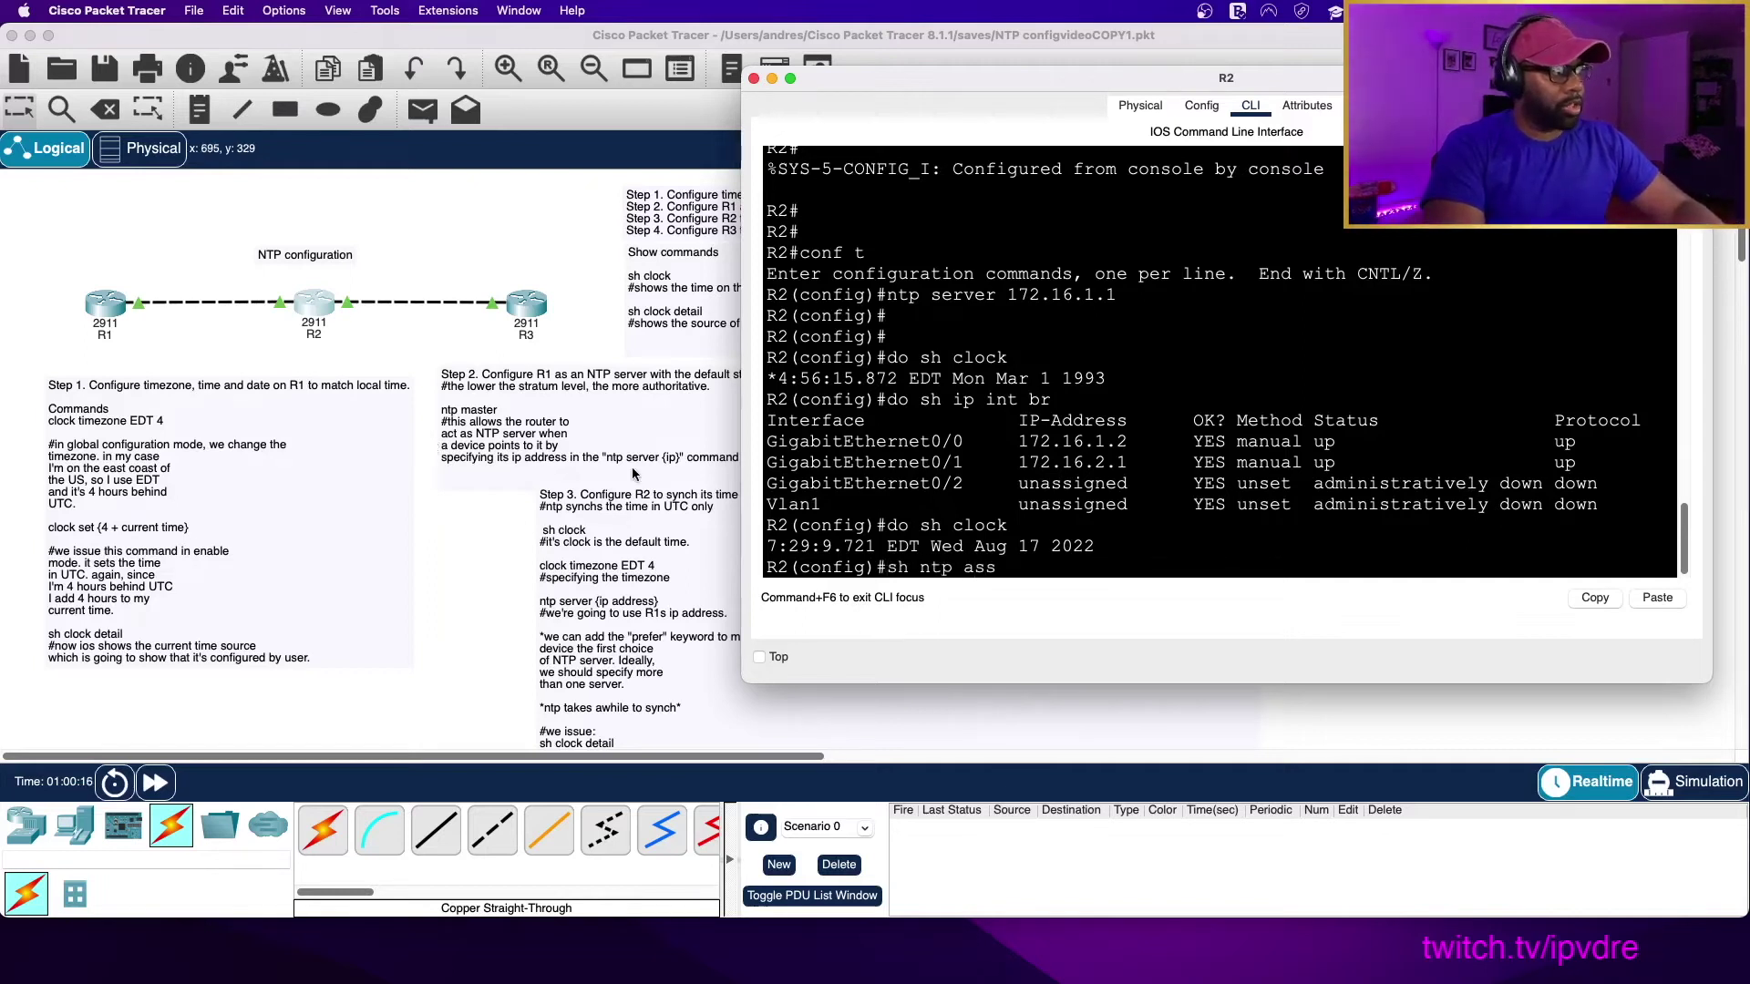
text(ociations)
key(Return)
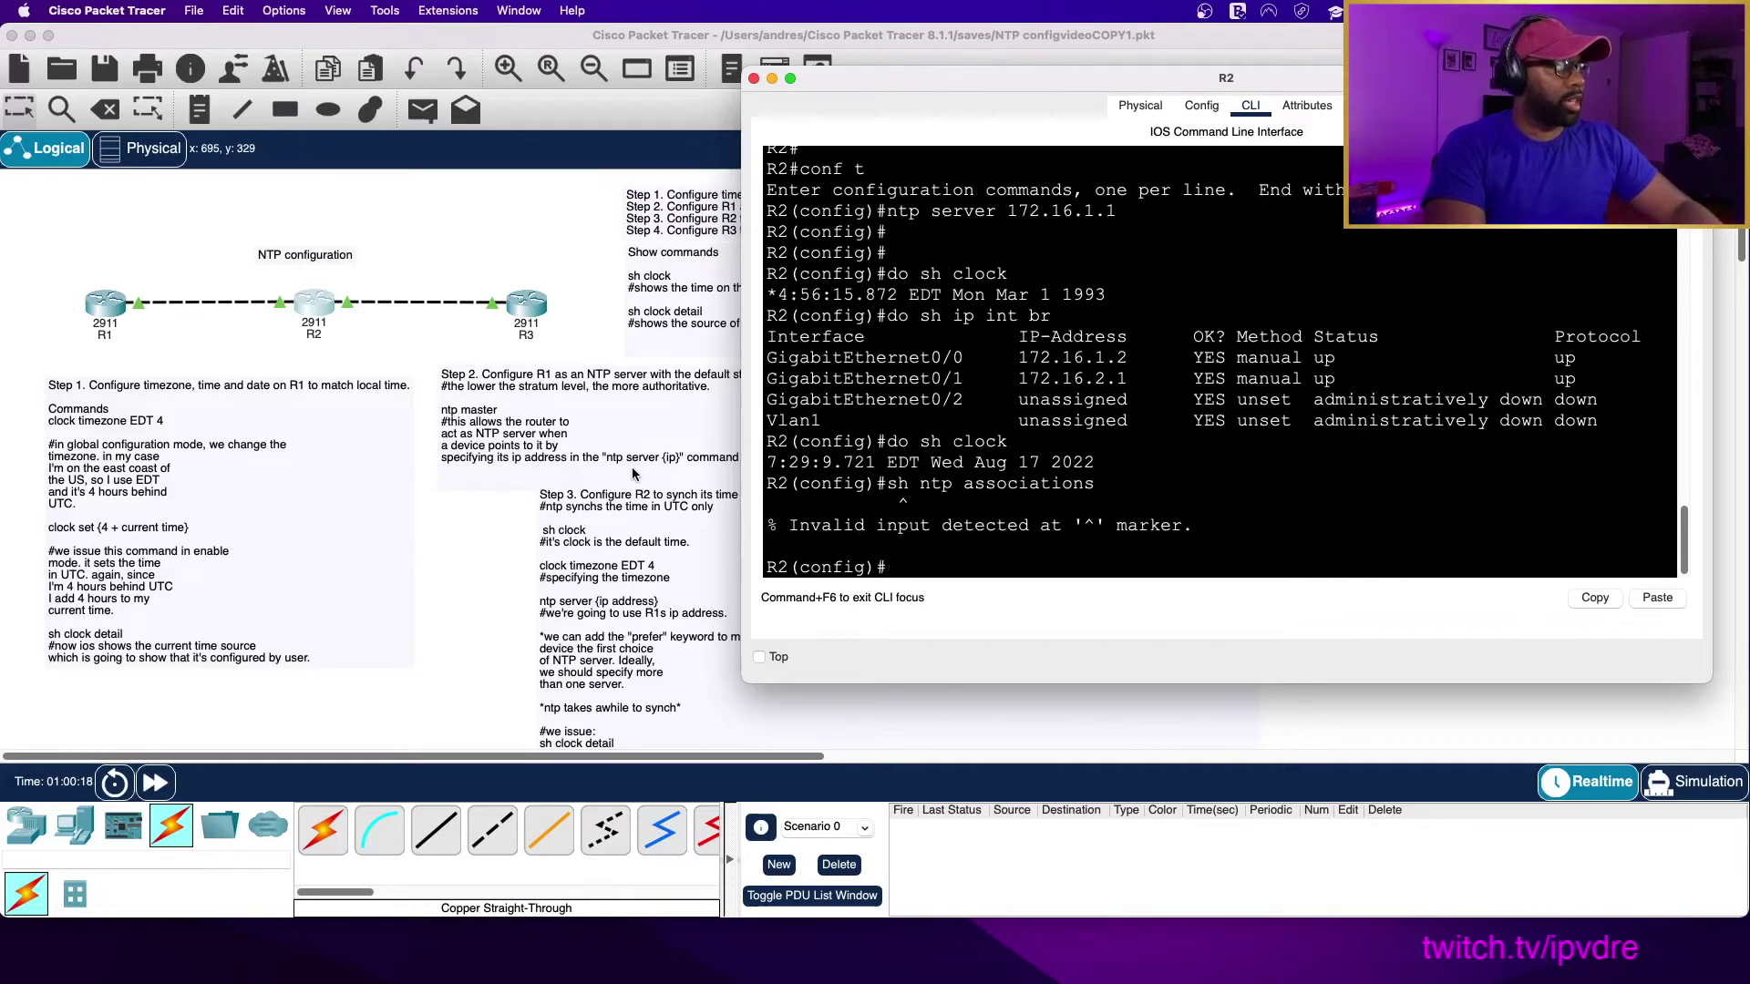
key(Up)
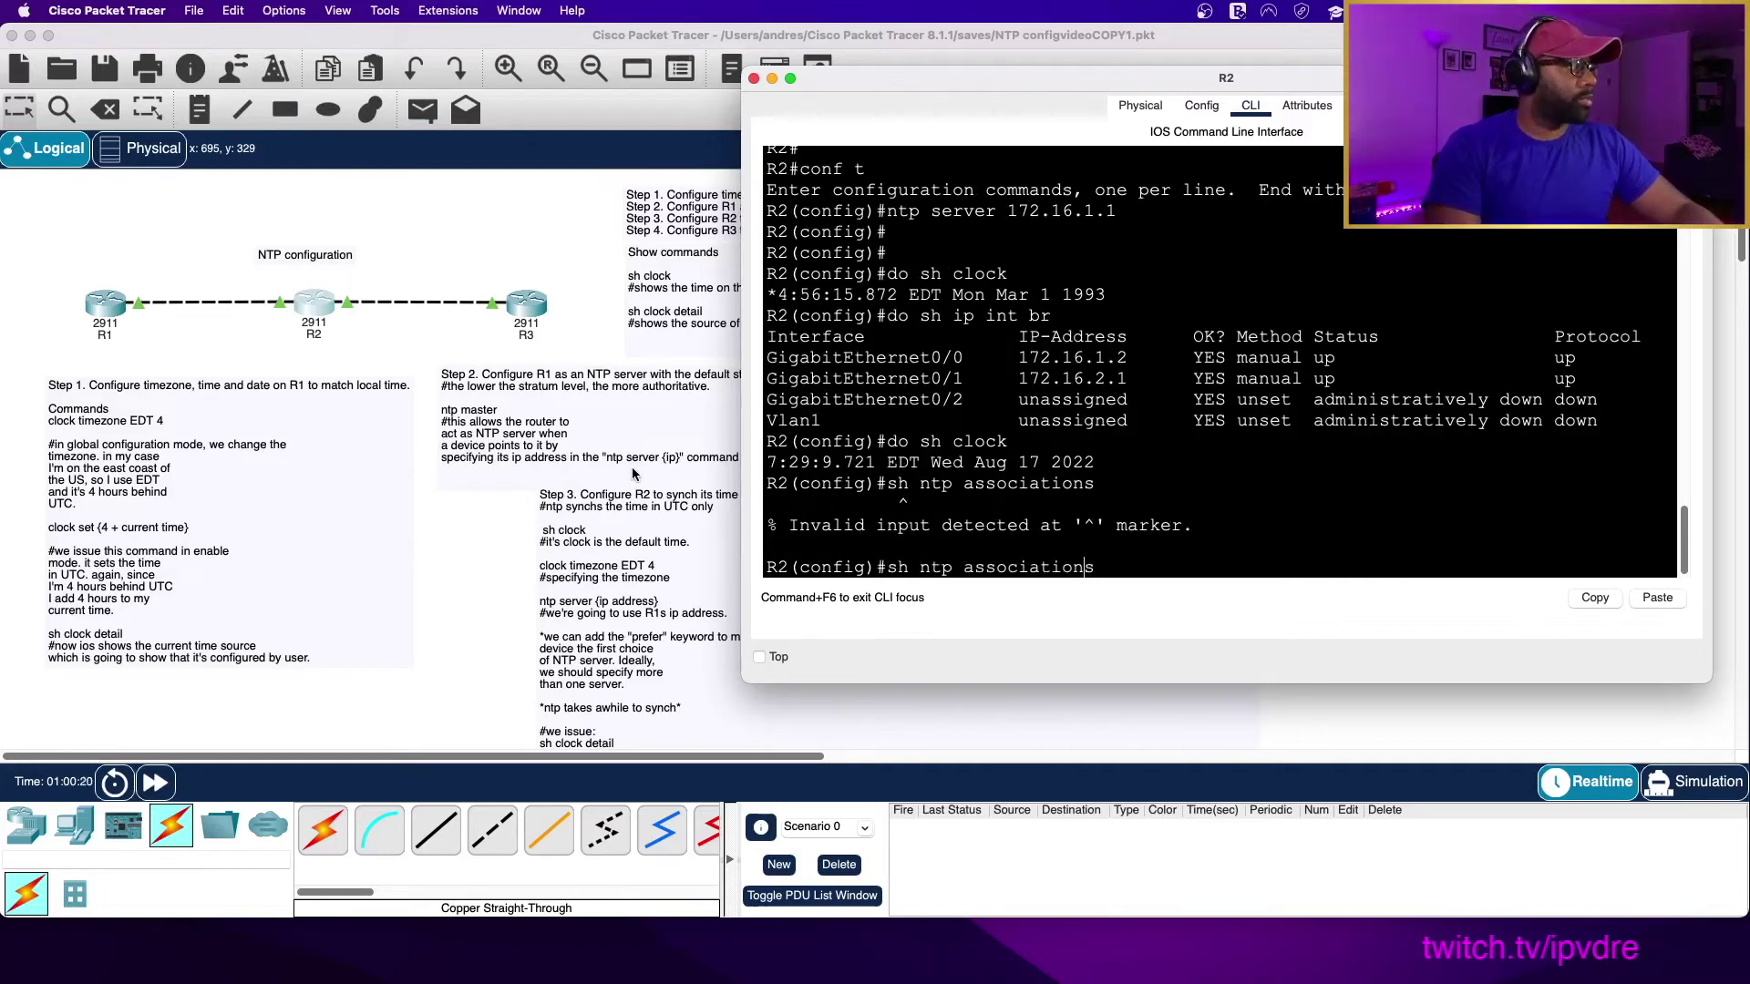
key(ctrl+a)
text(do)
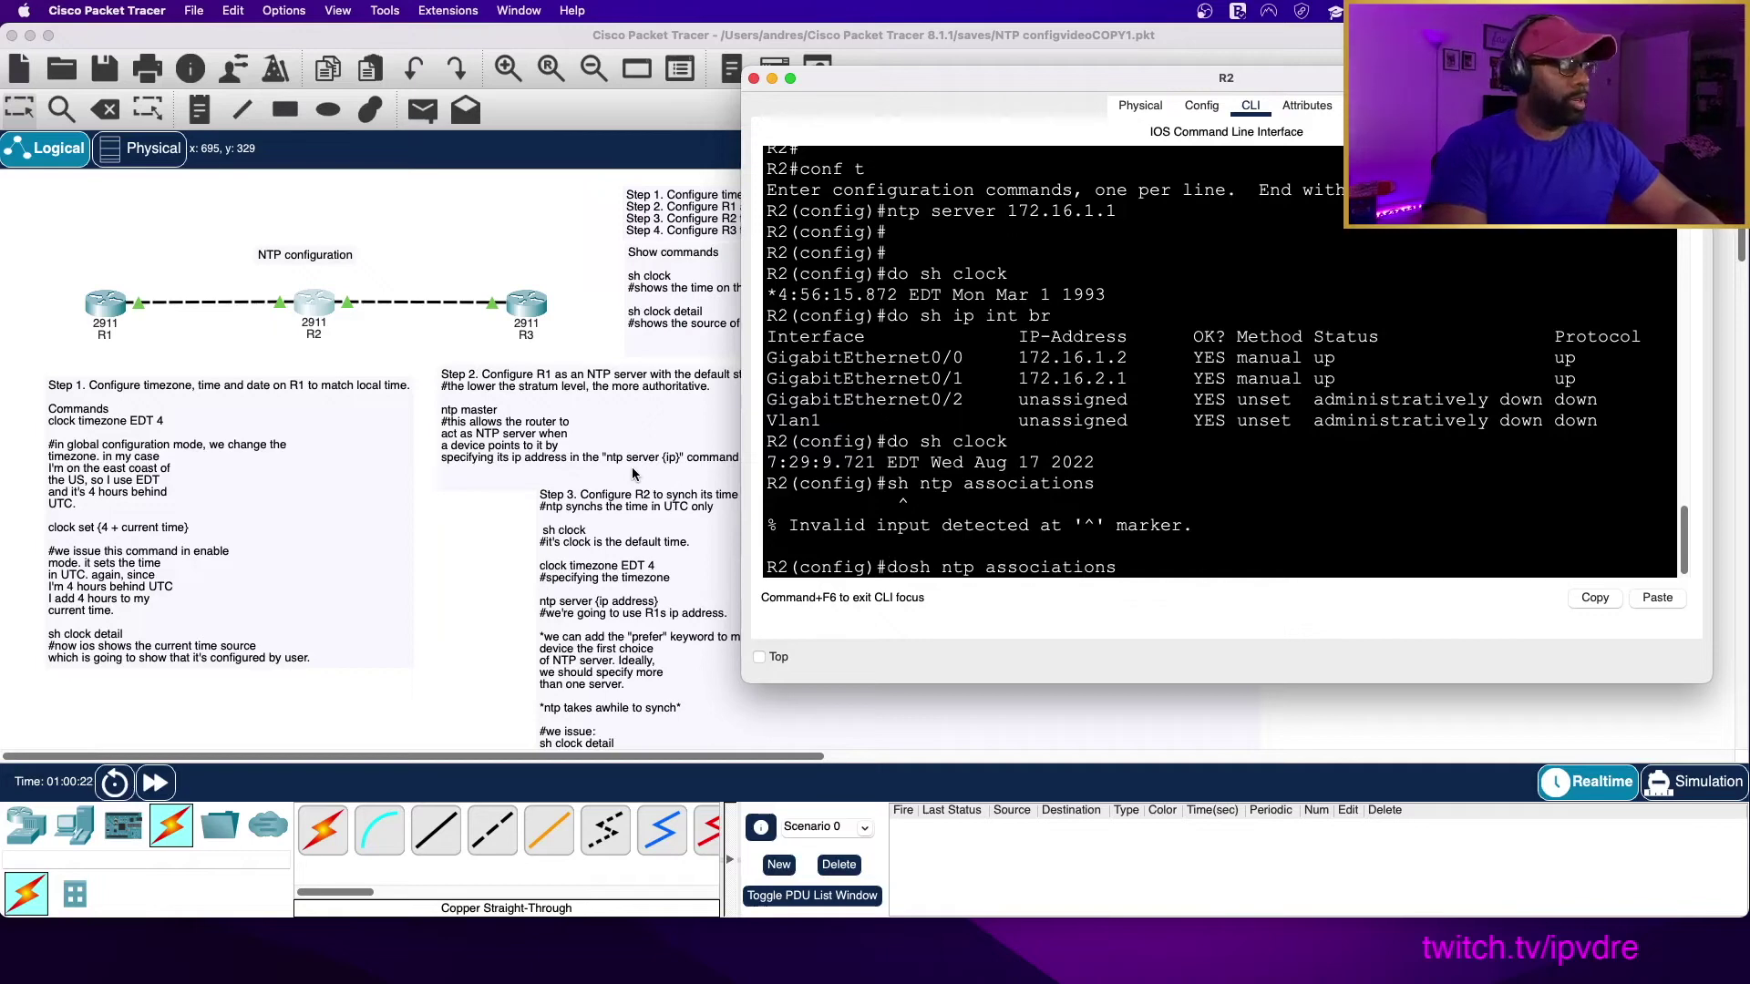
key(Return)
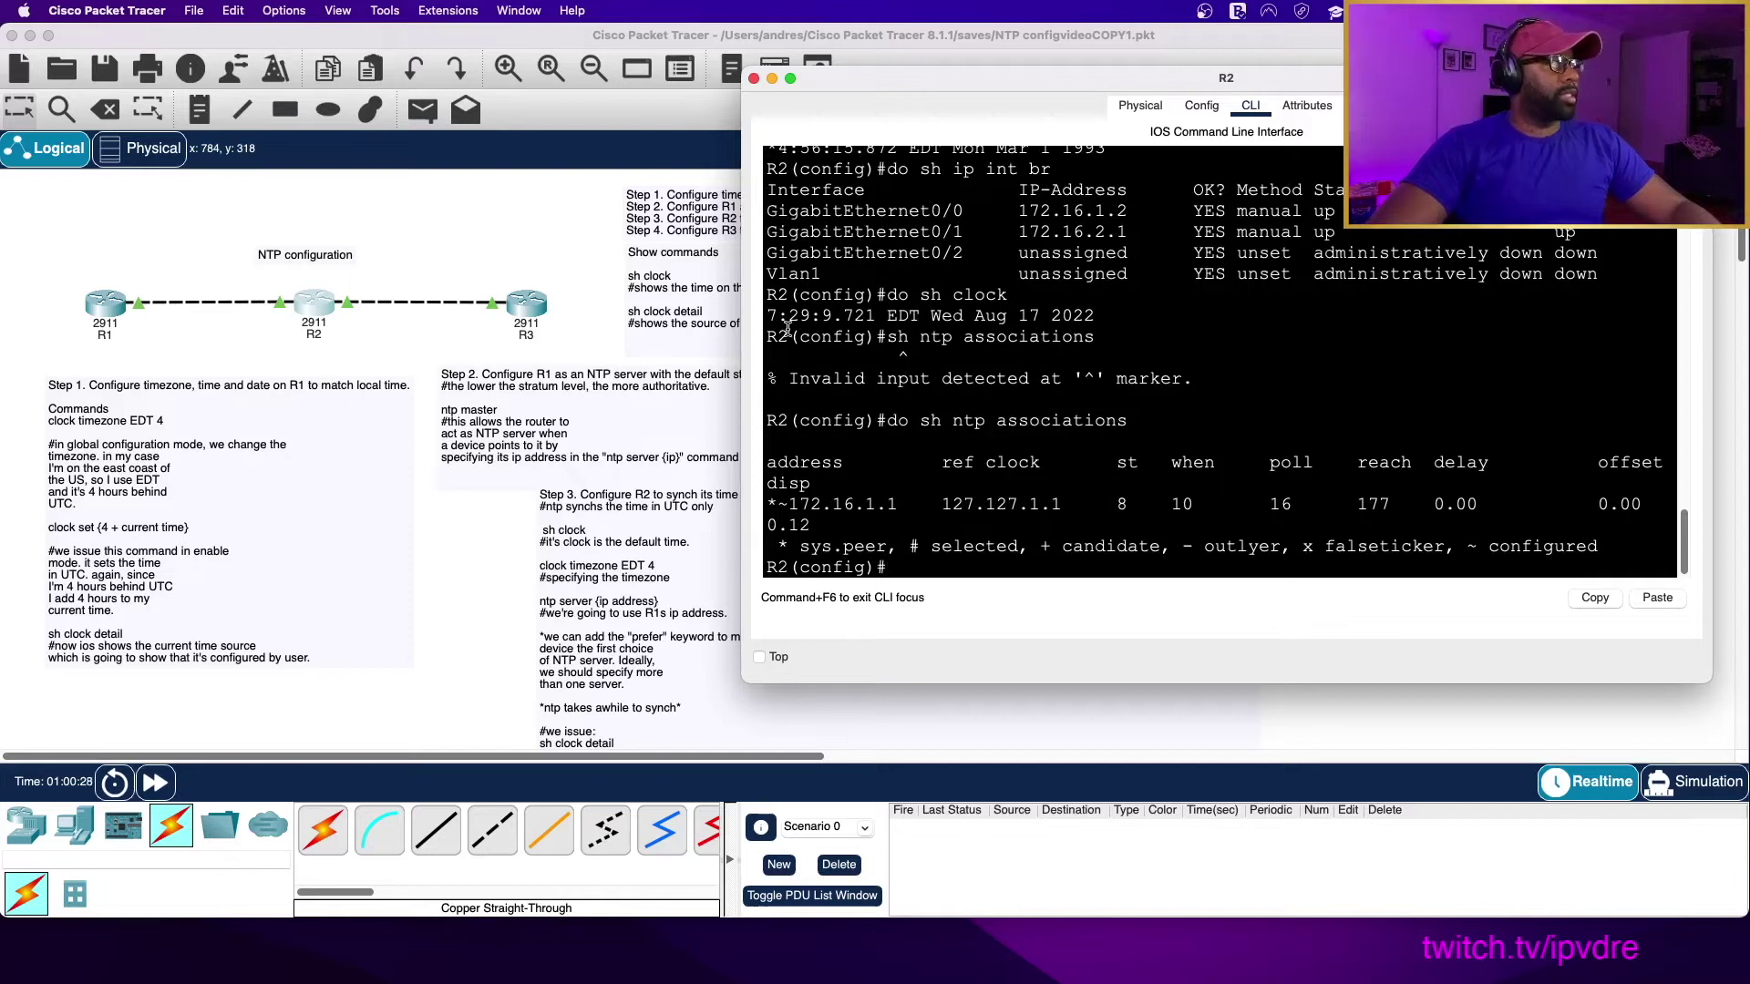
Highlight R2's configuration prompt and the do keyword to compare the two ntp associations commands.
drag(775, 338, 882, 337)
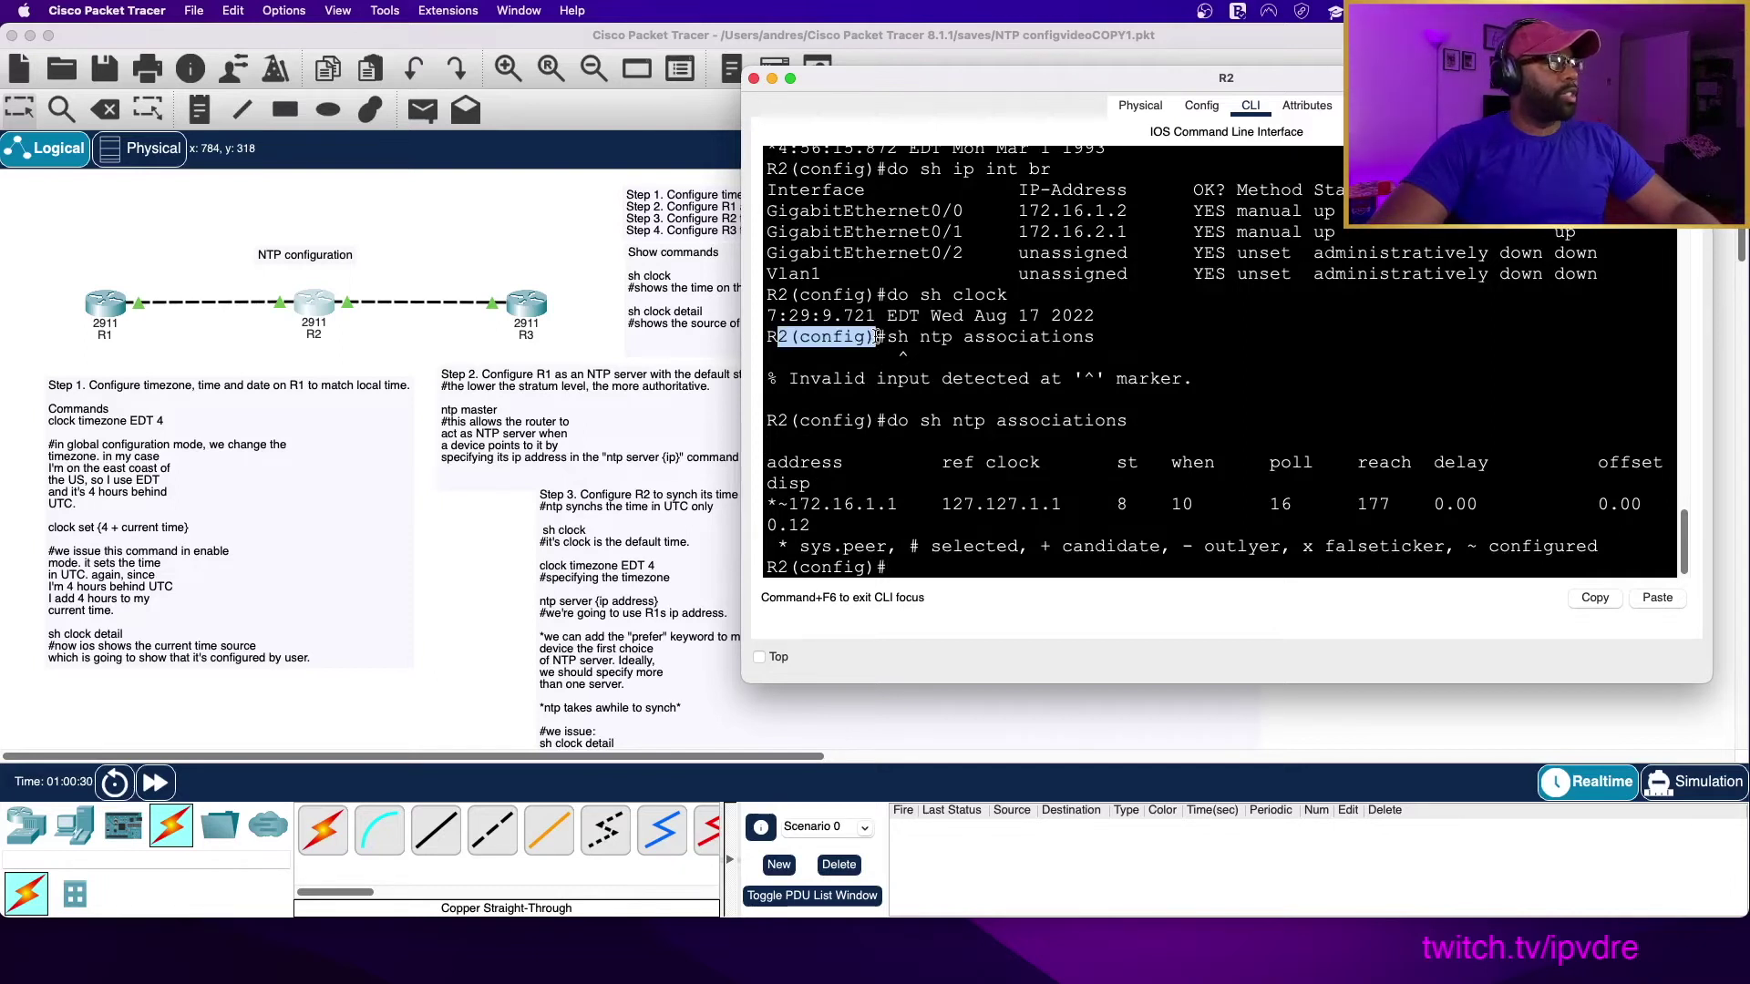
click(897, 337)
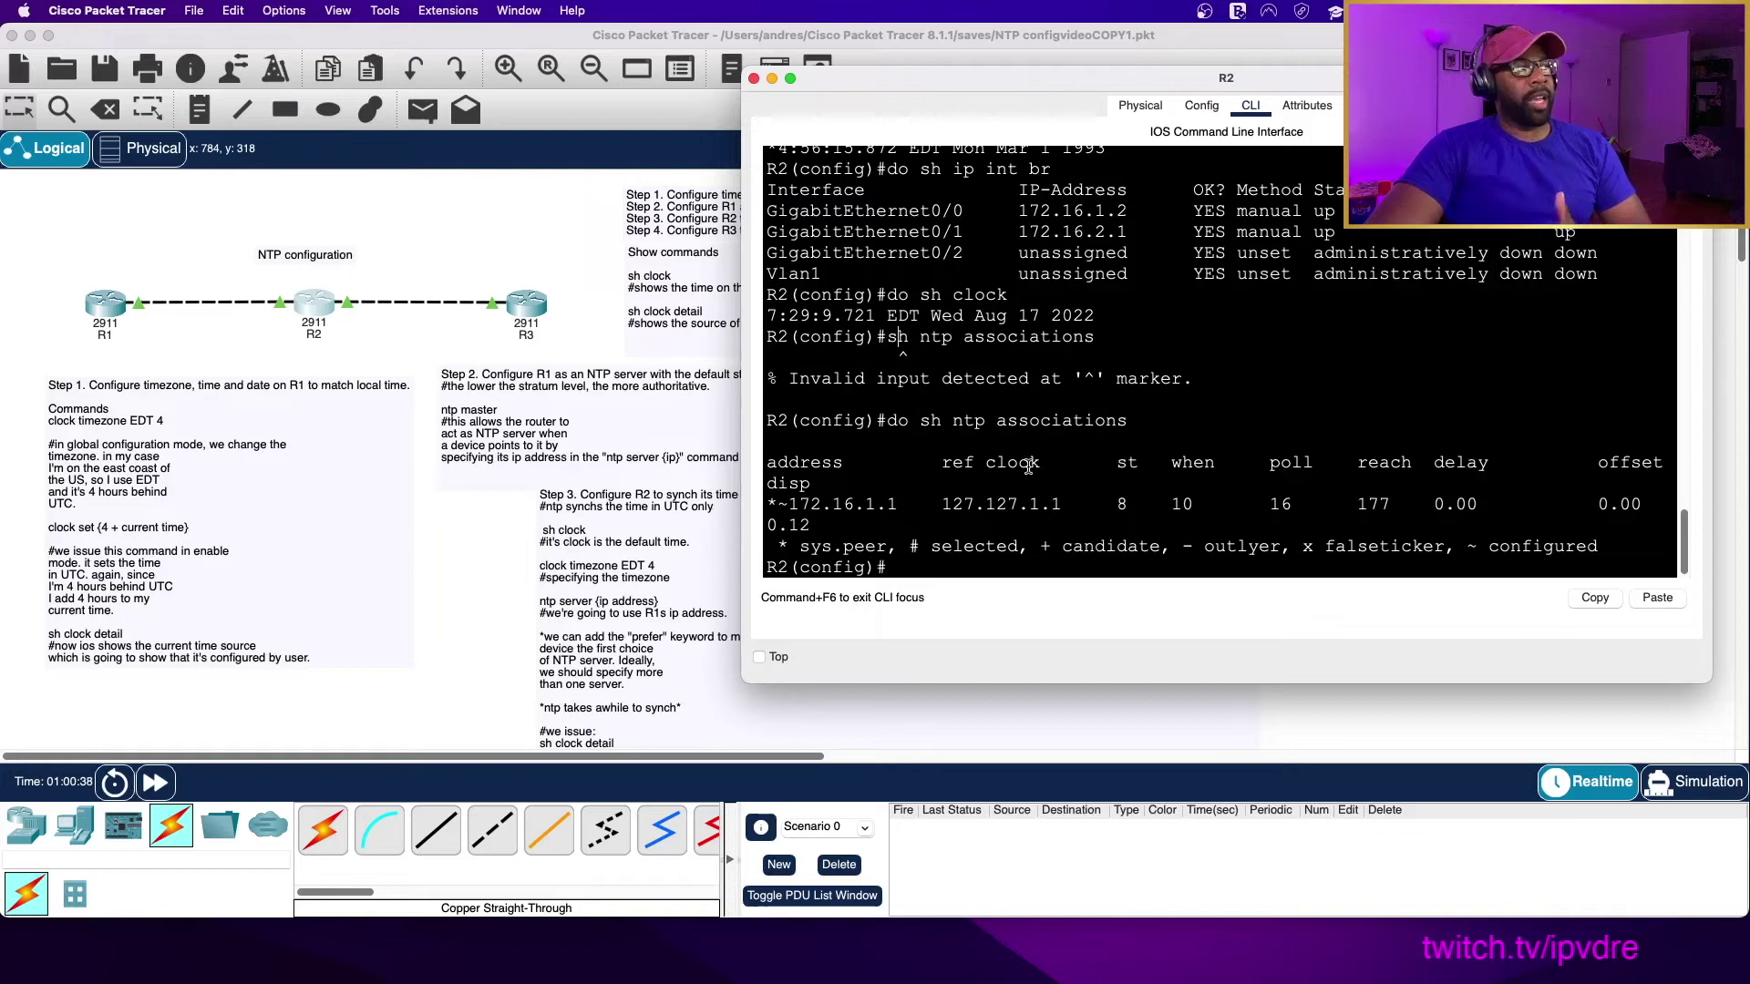
drag(885, 420, 910, 420)
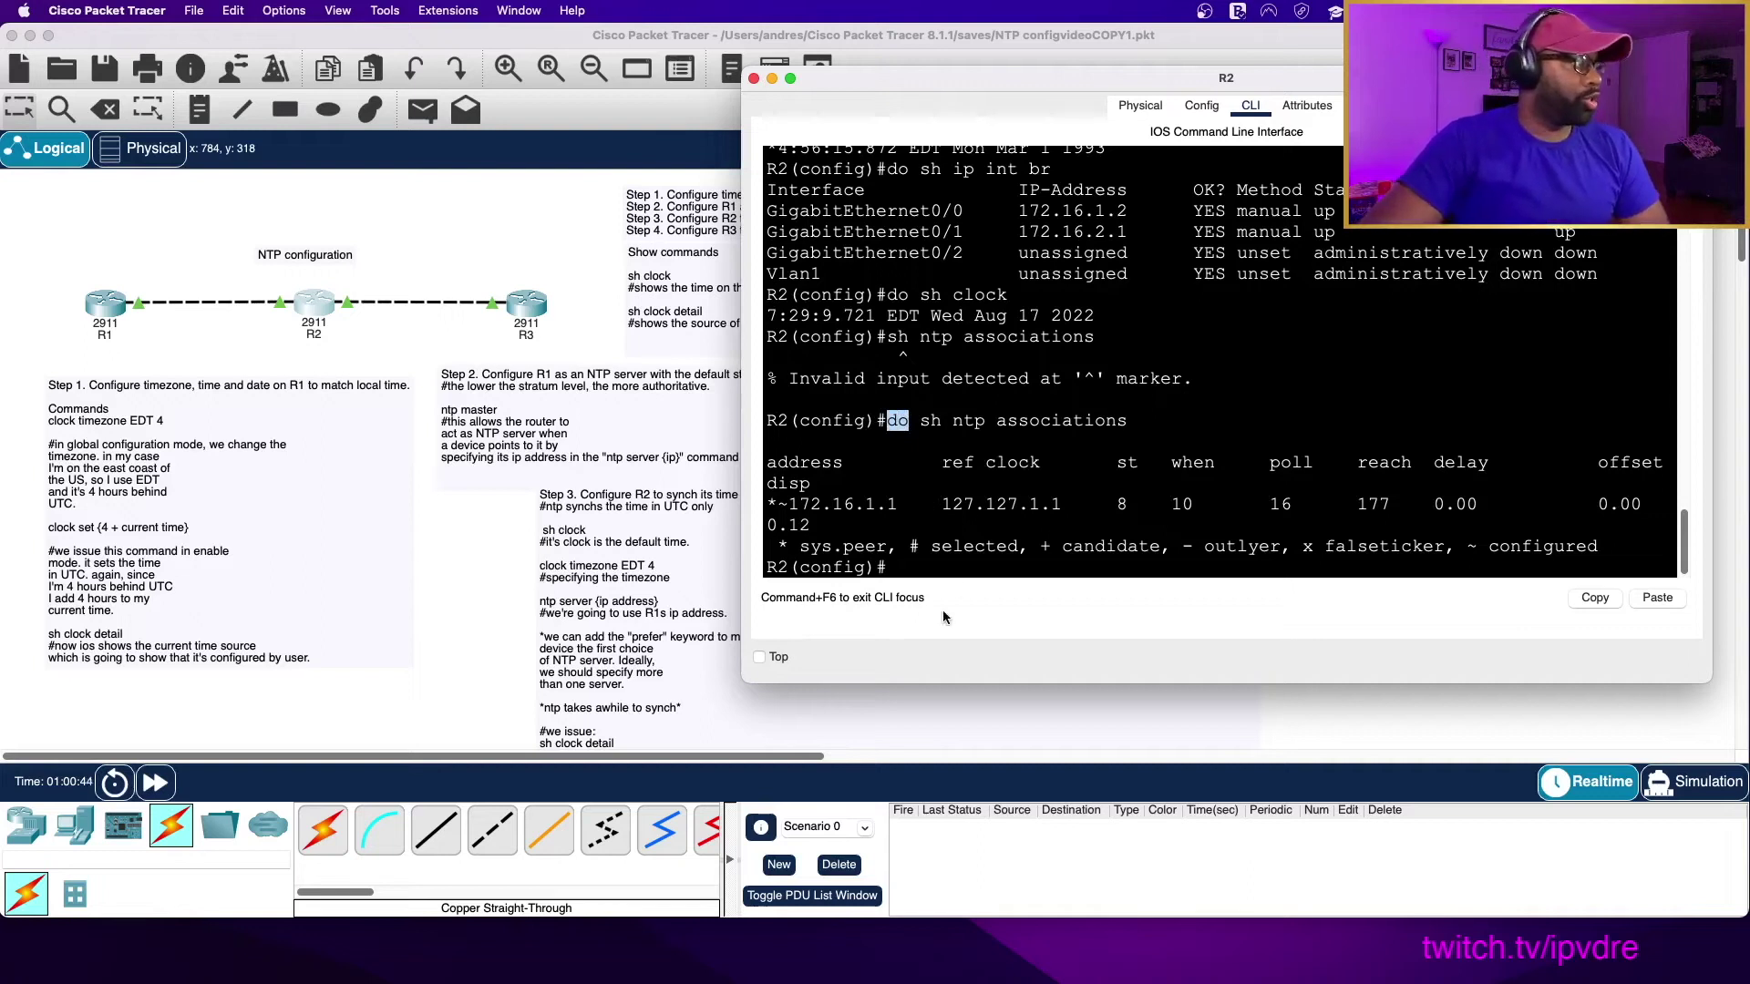
click(944, 567)
Reposition R2's window and examine the server address and ref clock entries in the NTP associations output.
drag(1101, 87, 743, 143)
drag(1353, 317, 1408, 318)
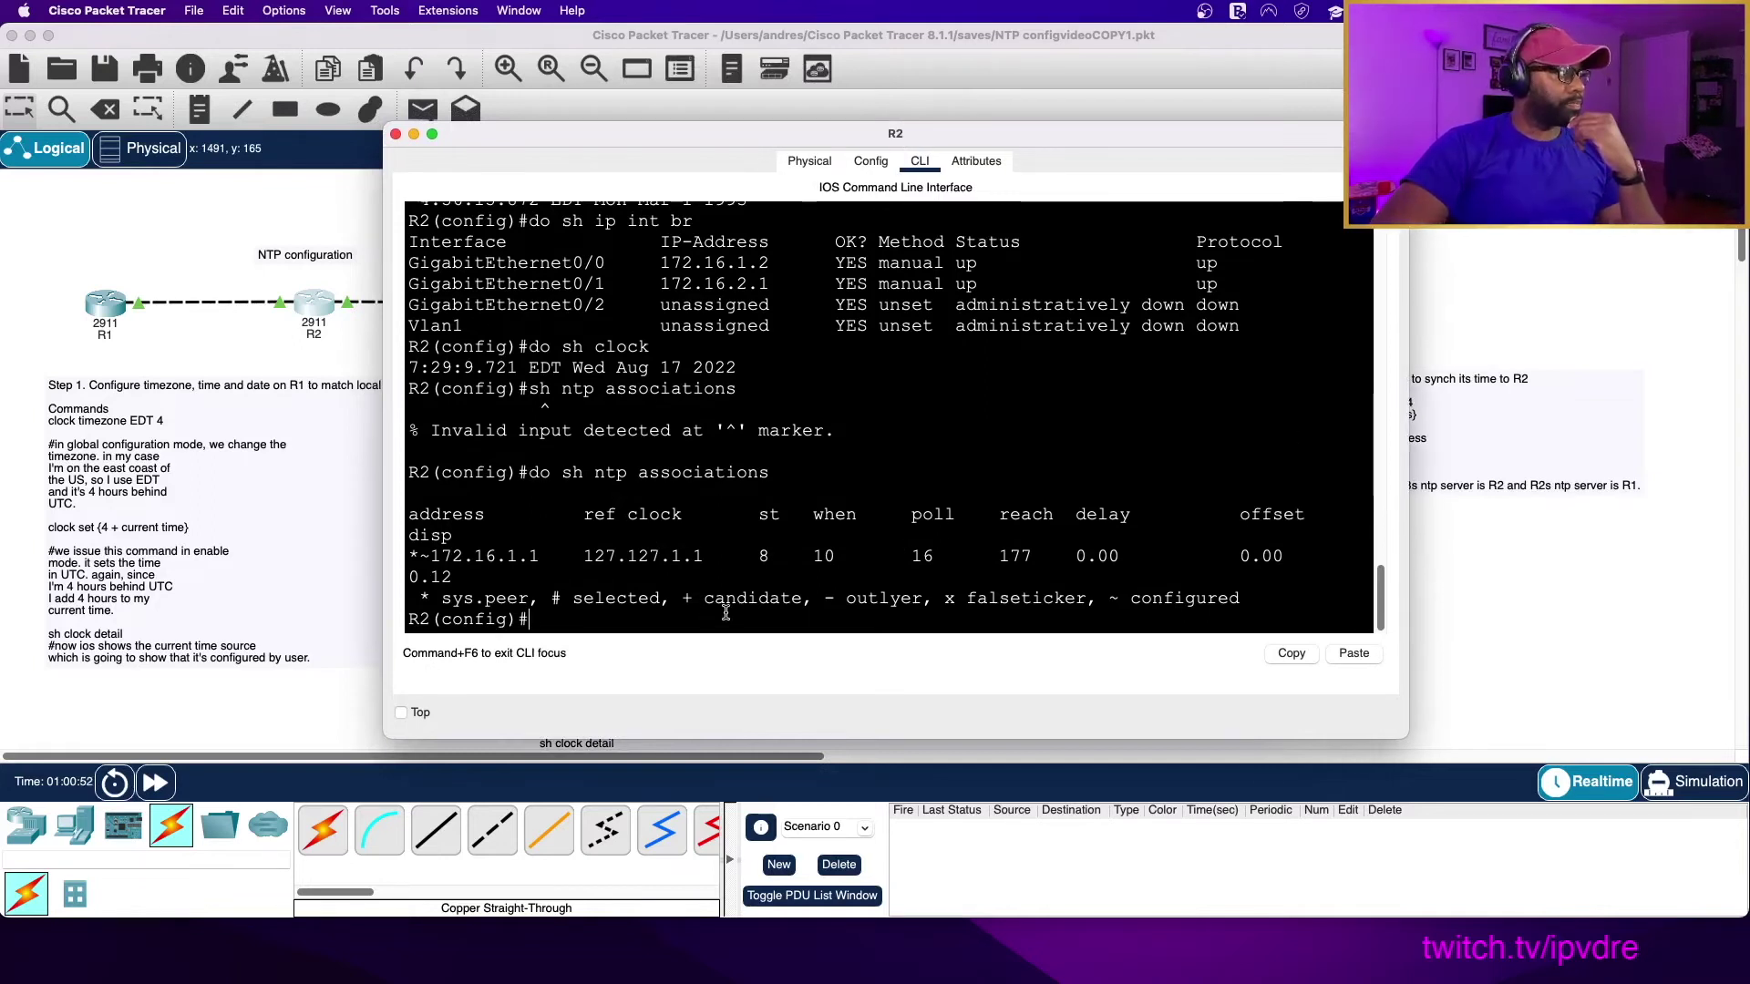
drag(714, 149, 853, 126)
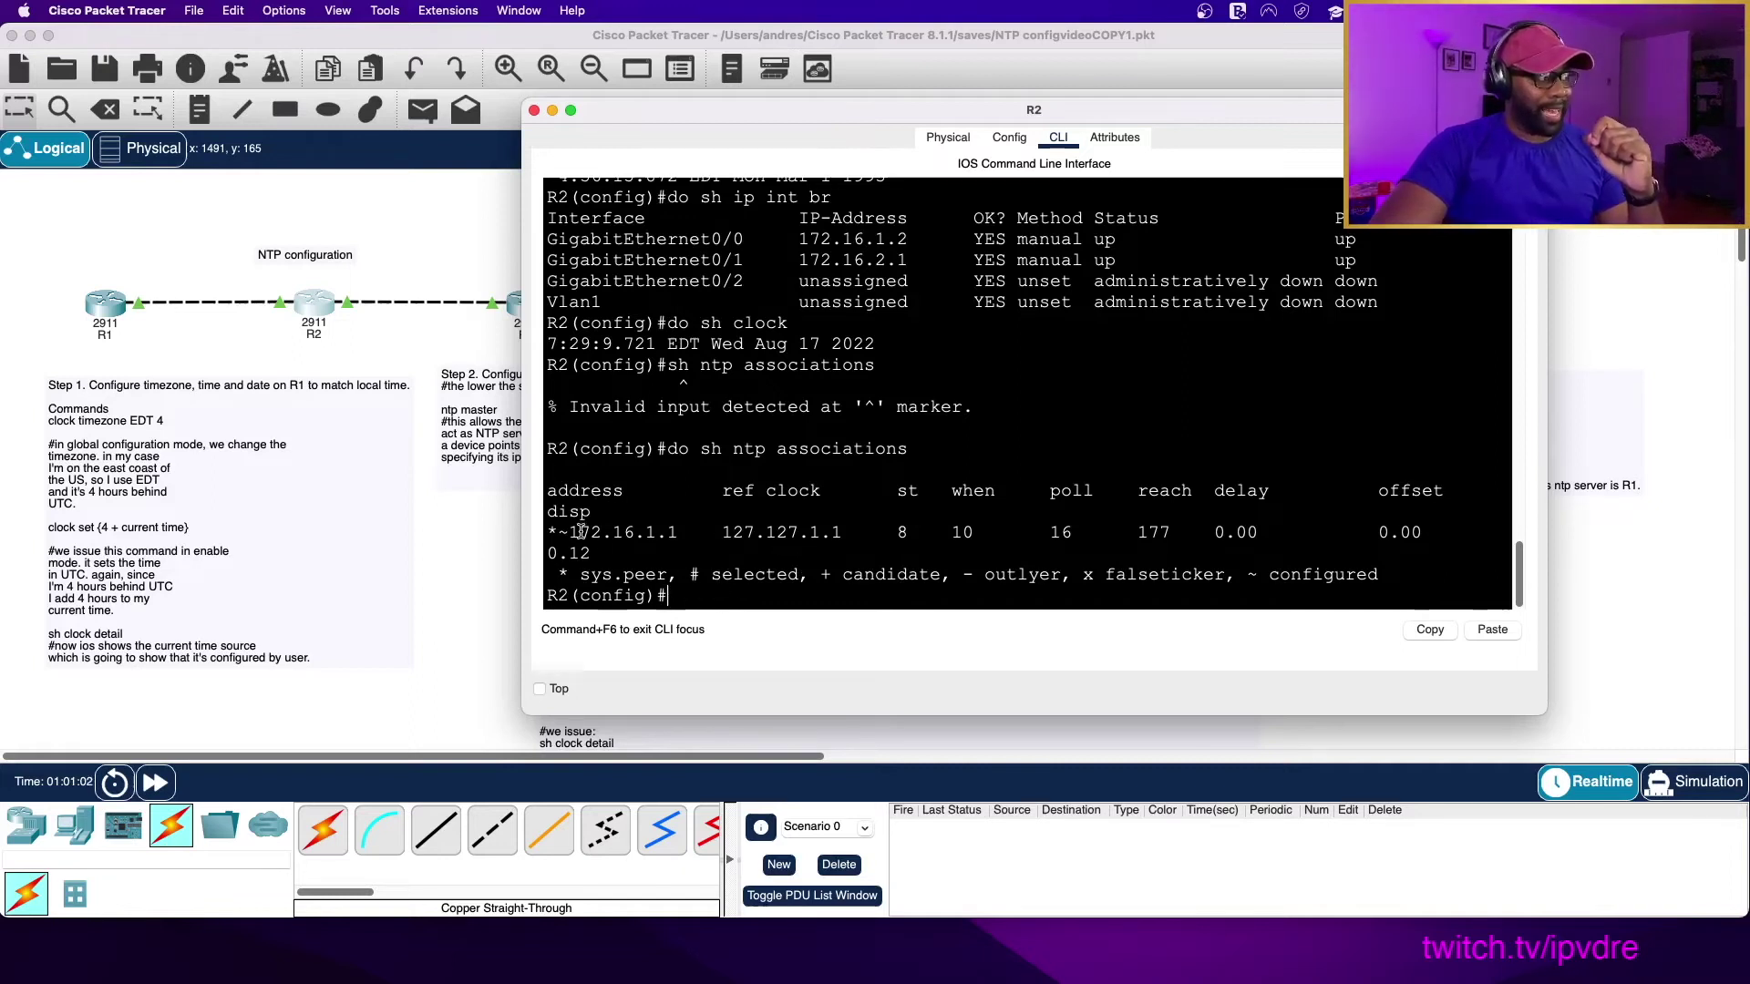
drag(550, 532, 679, 536)
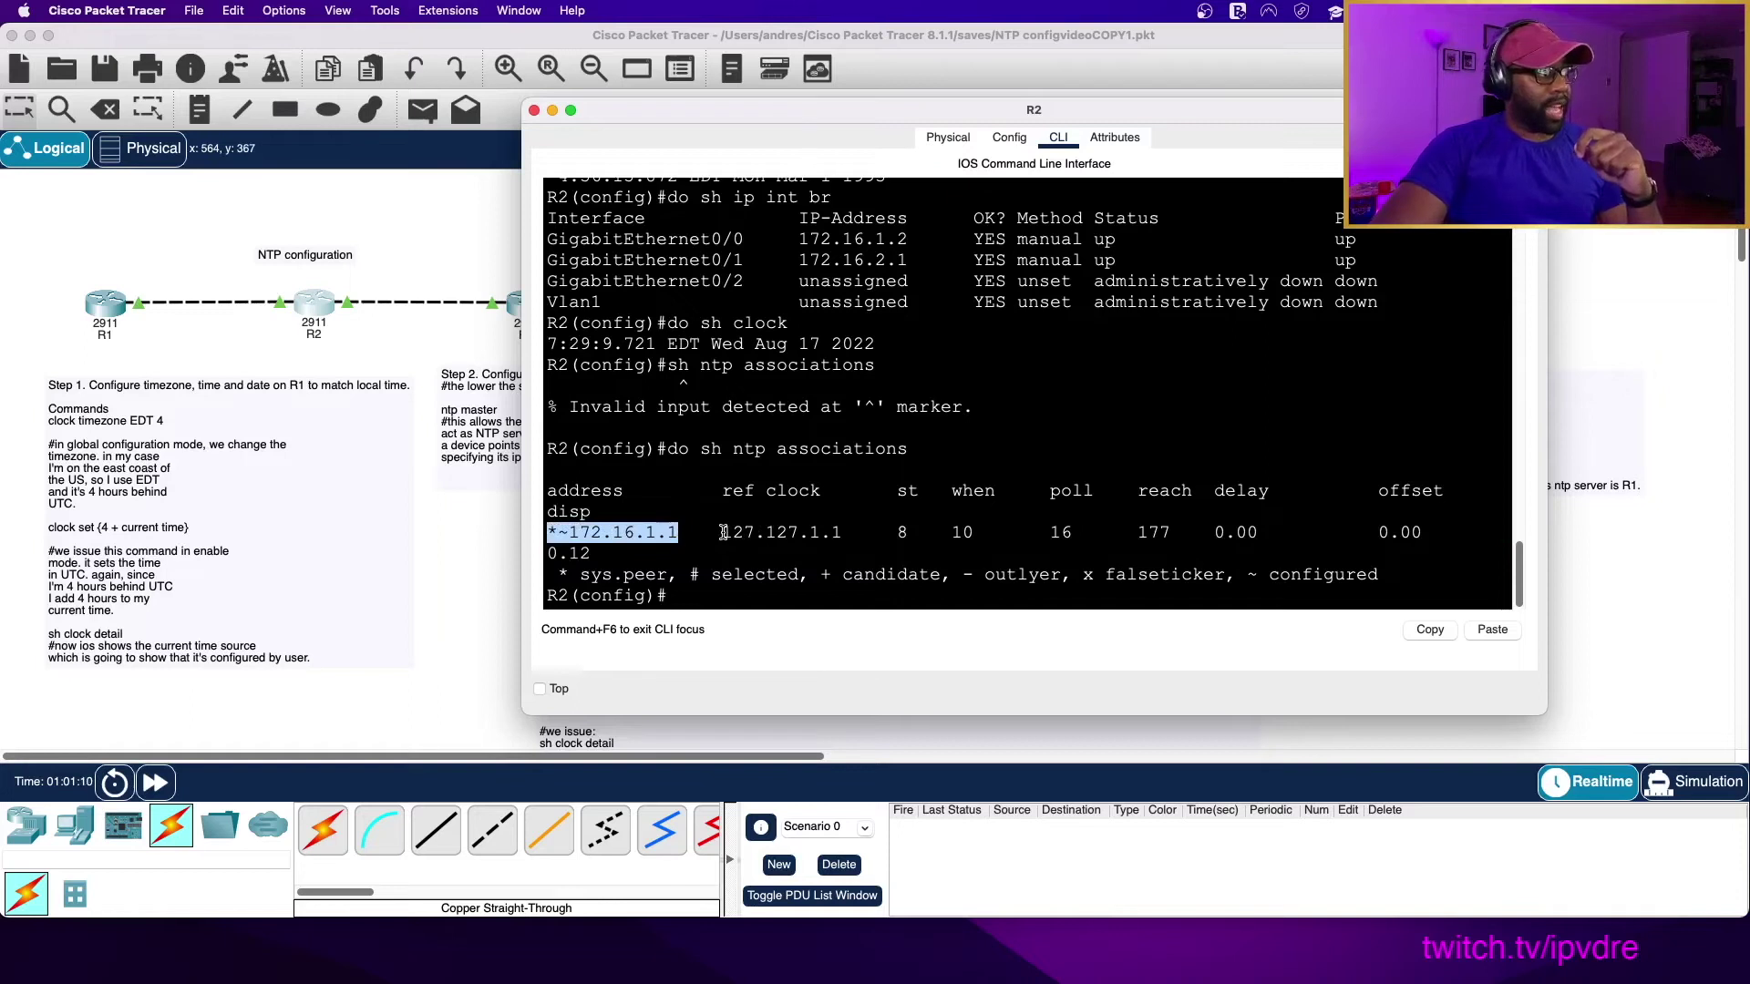
drag(719, 532, 845, 524)
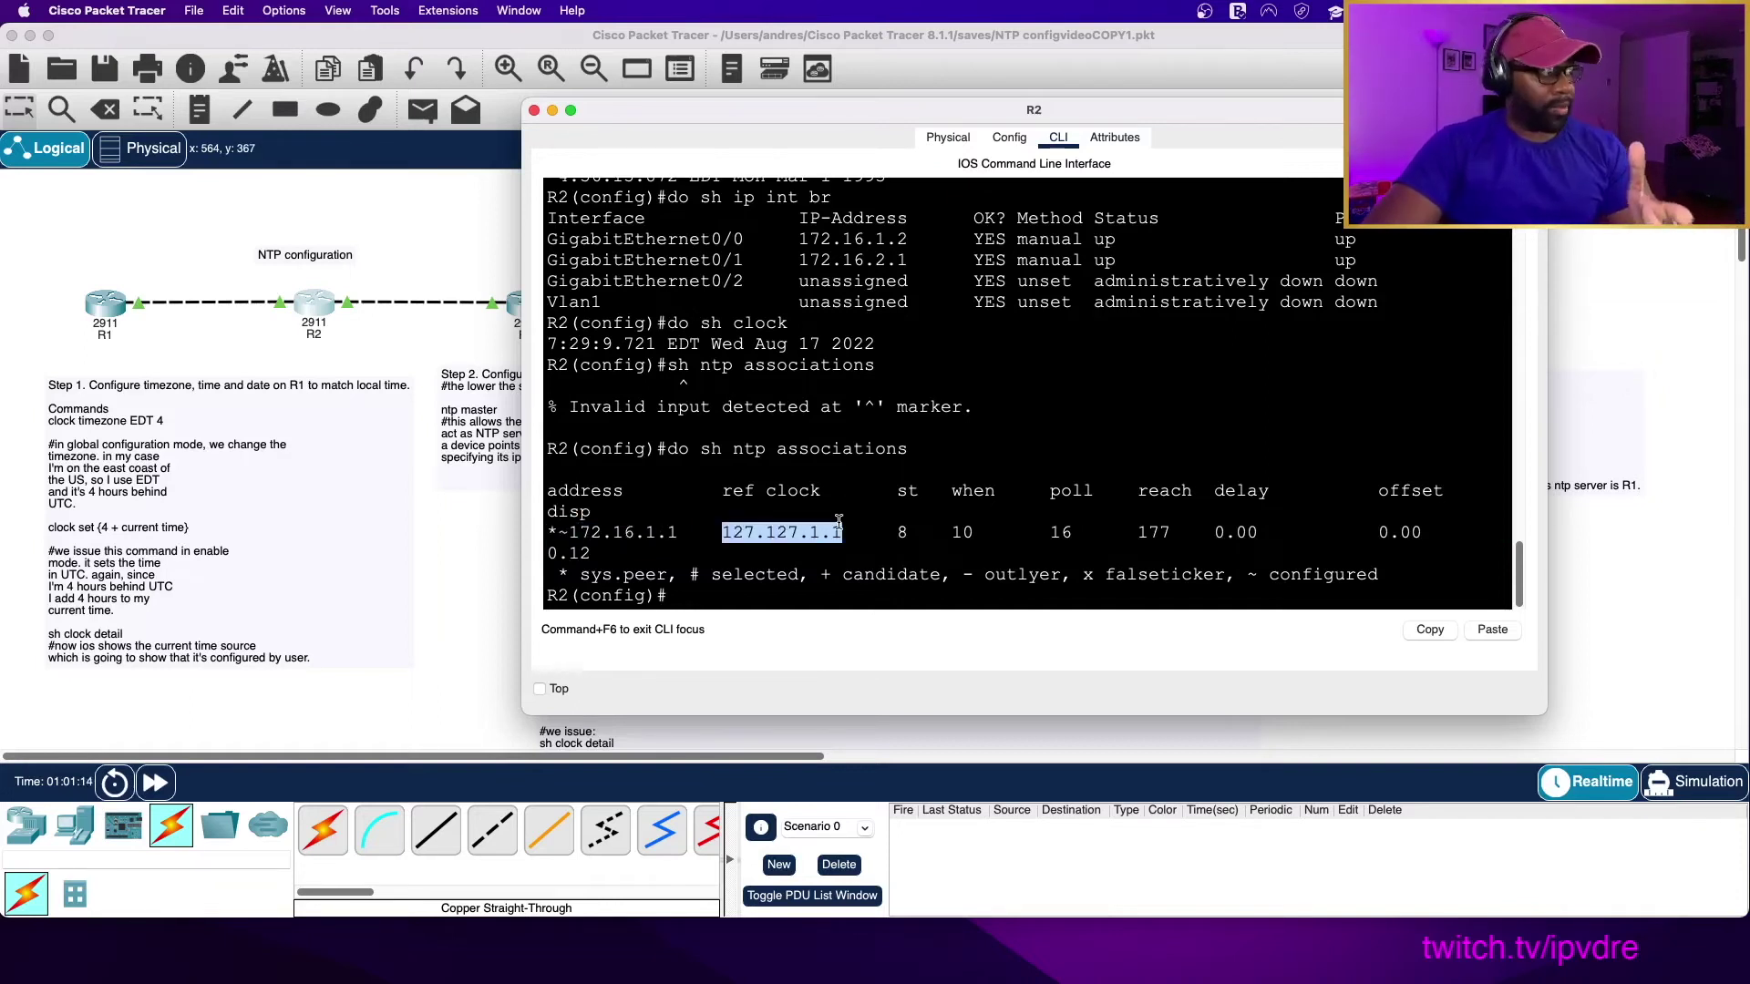
drag(721, 532, 840, 541)
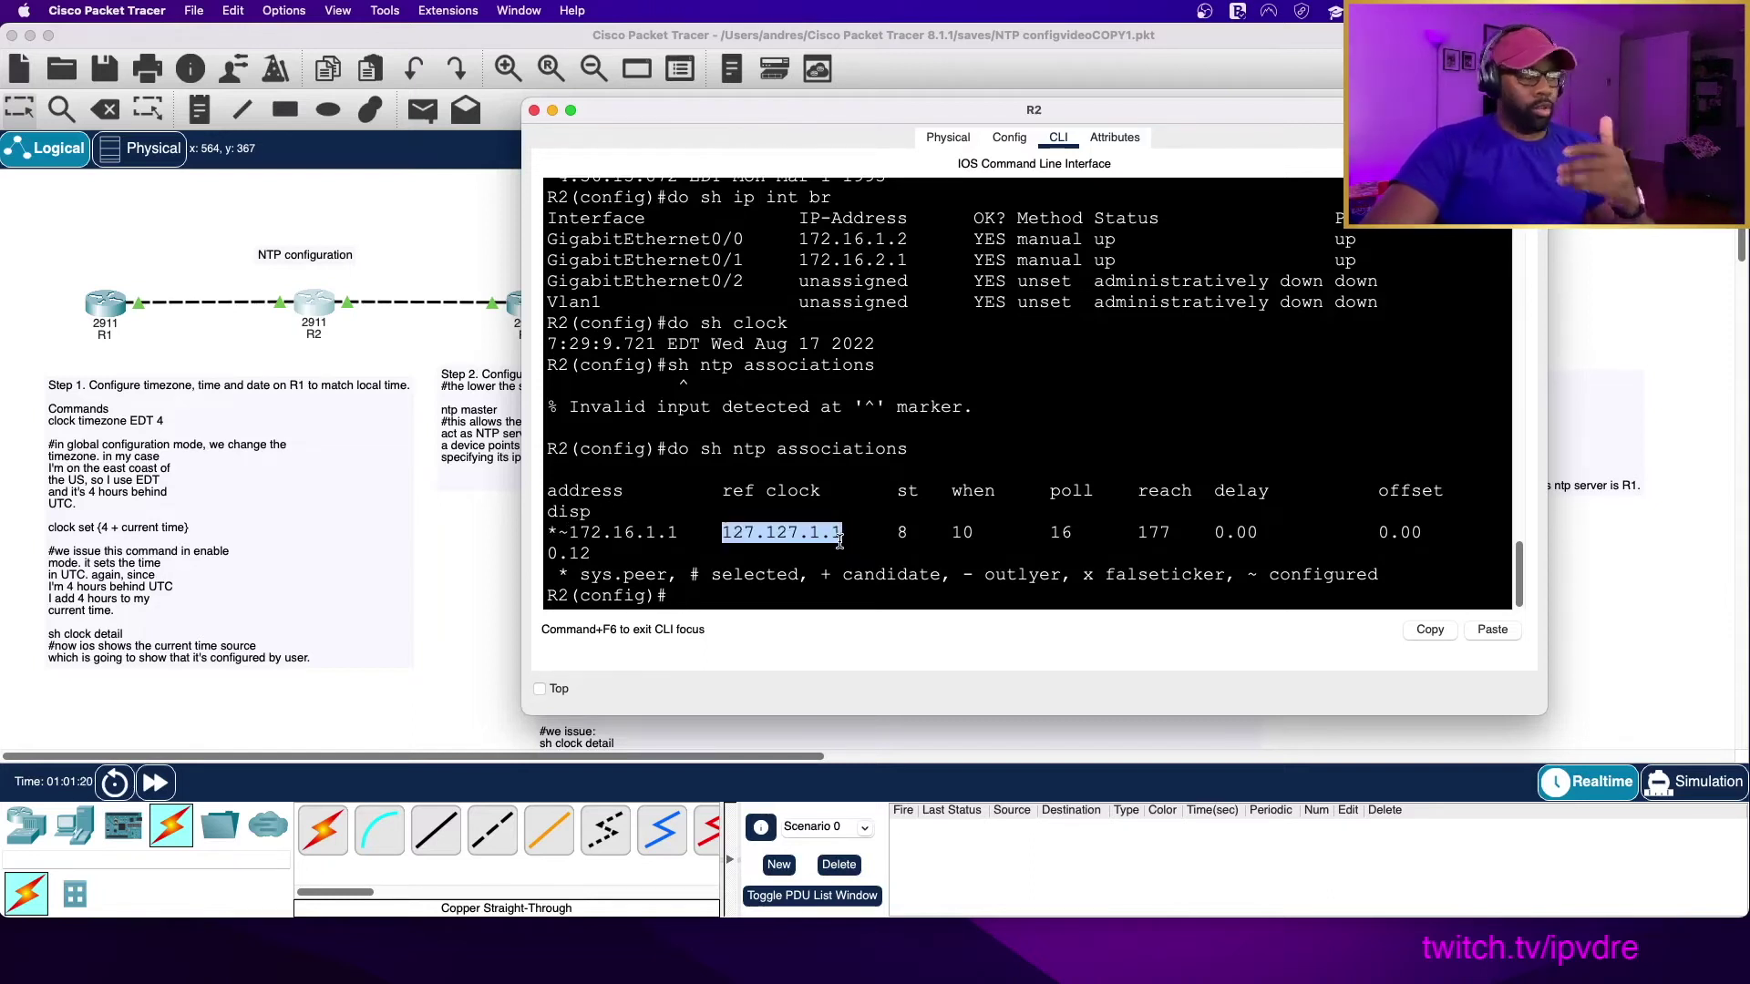
click(842, 540)
drag(721, 533, 842, 535)
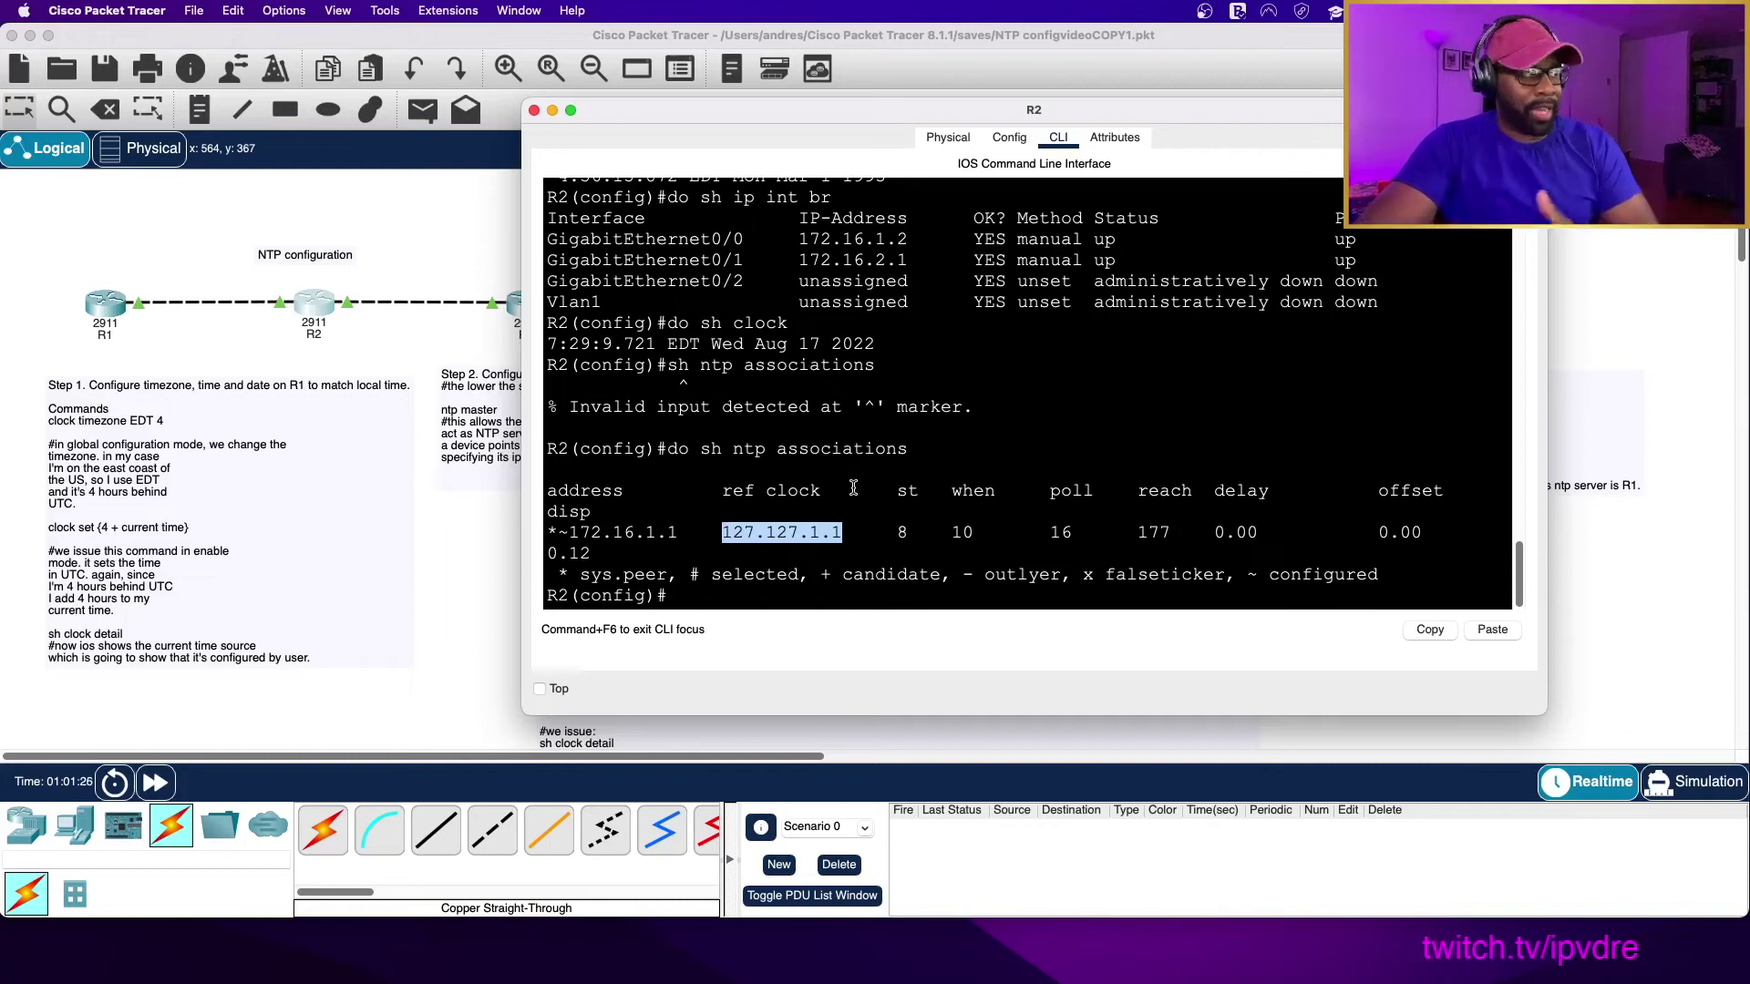
Check R2's clock with do sh clock detail and highlight the line naming its time source.
click(745, 593)
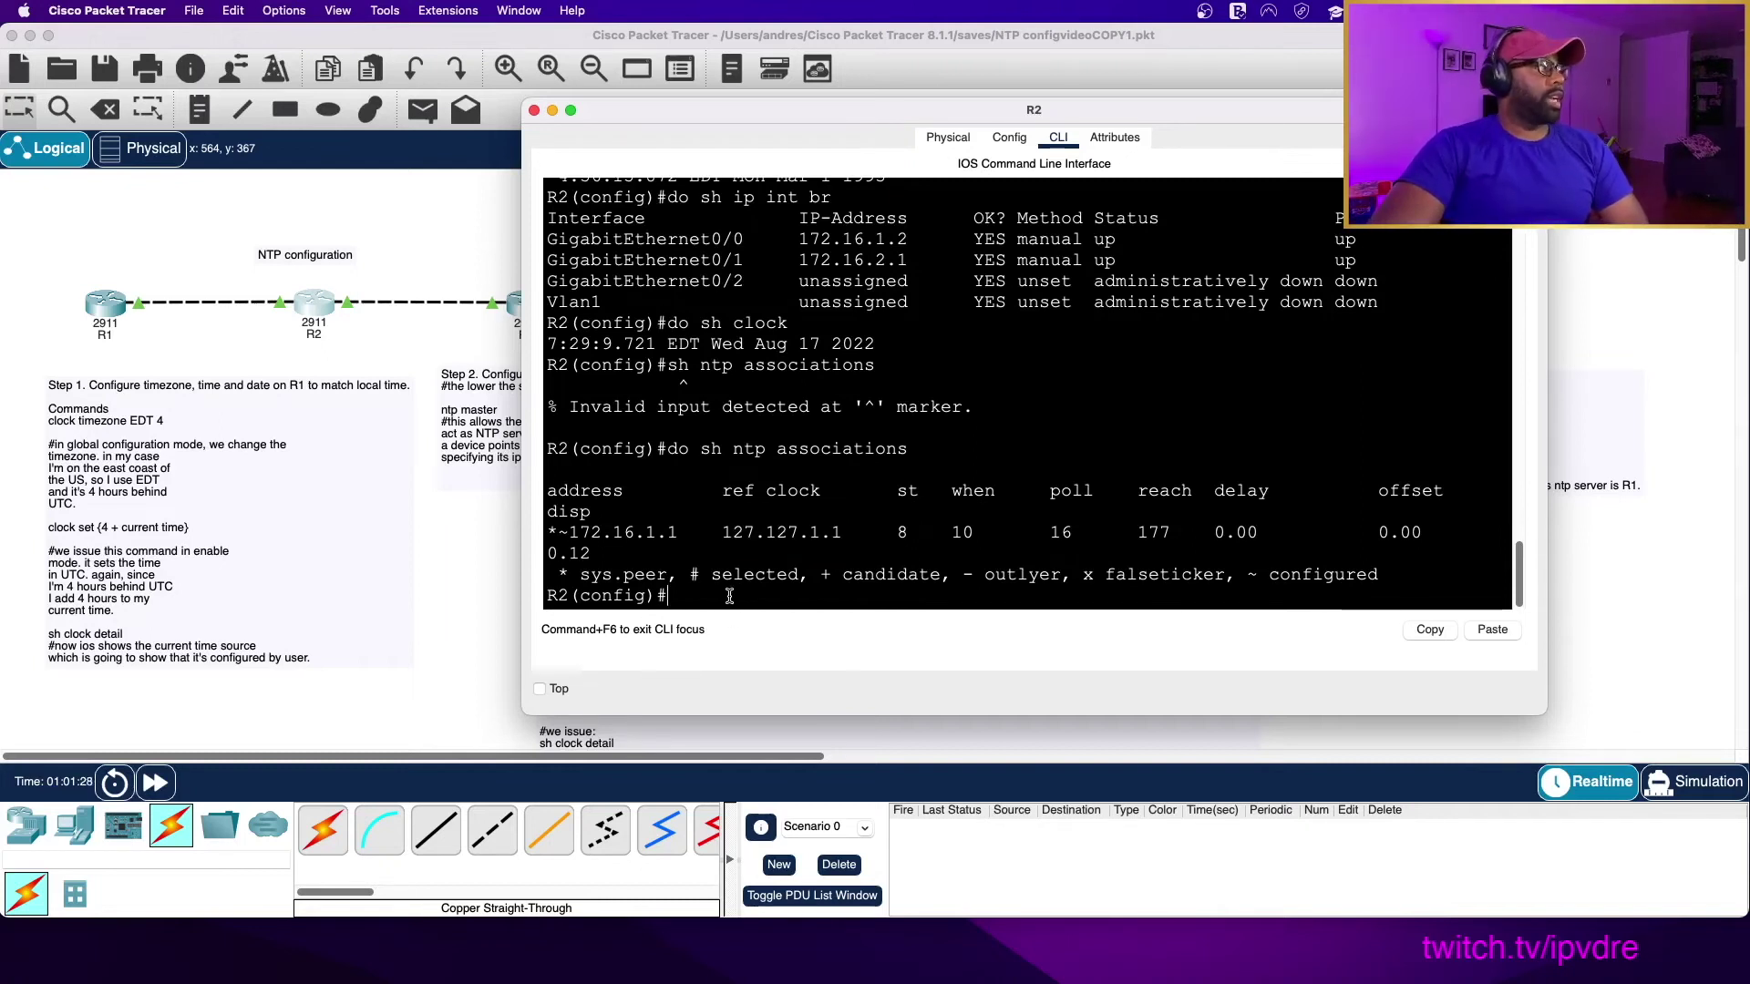
text(do sh clock d)
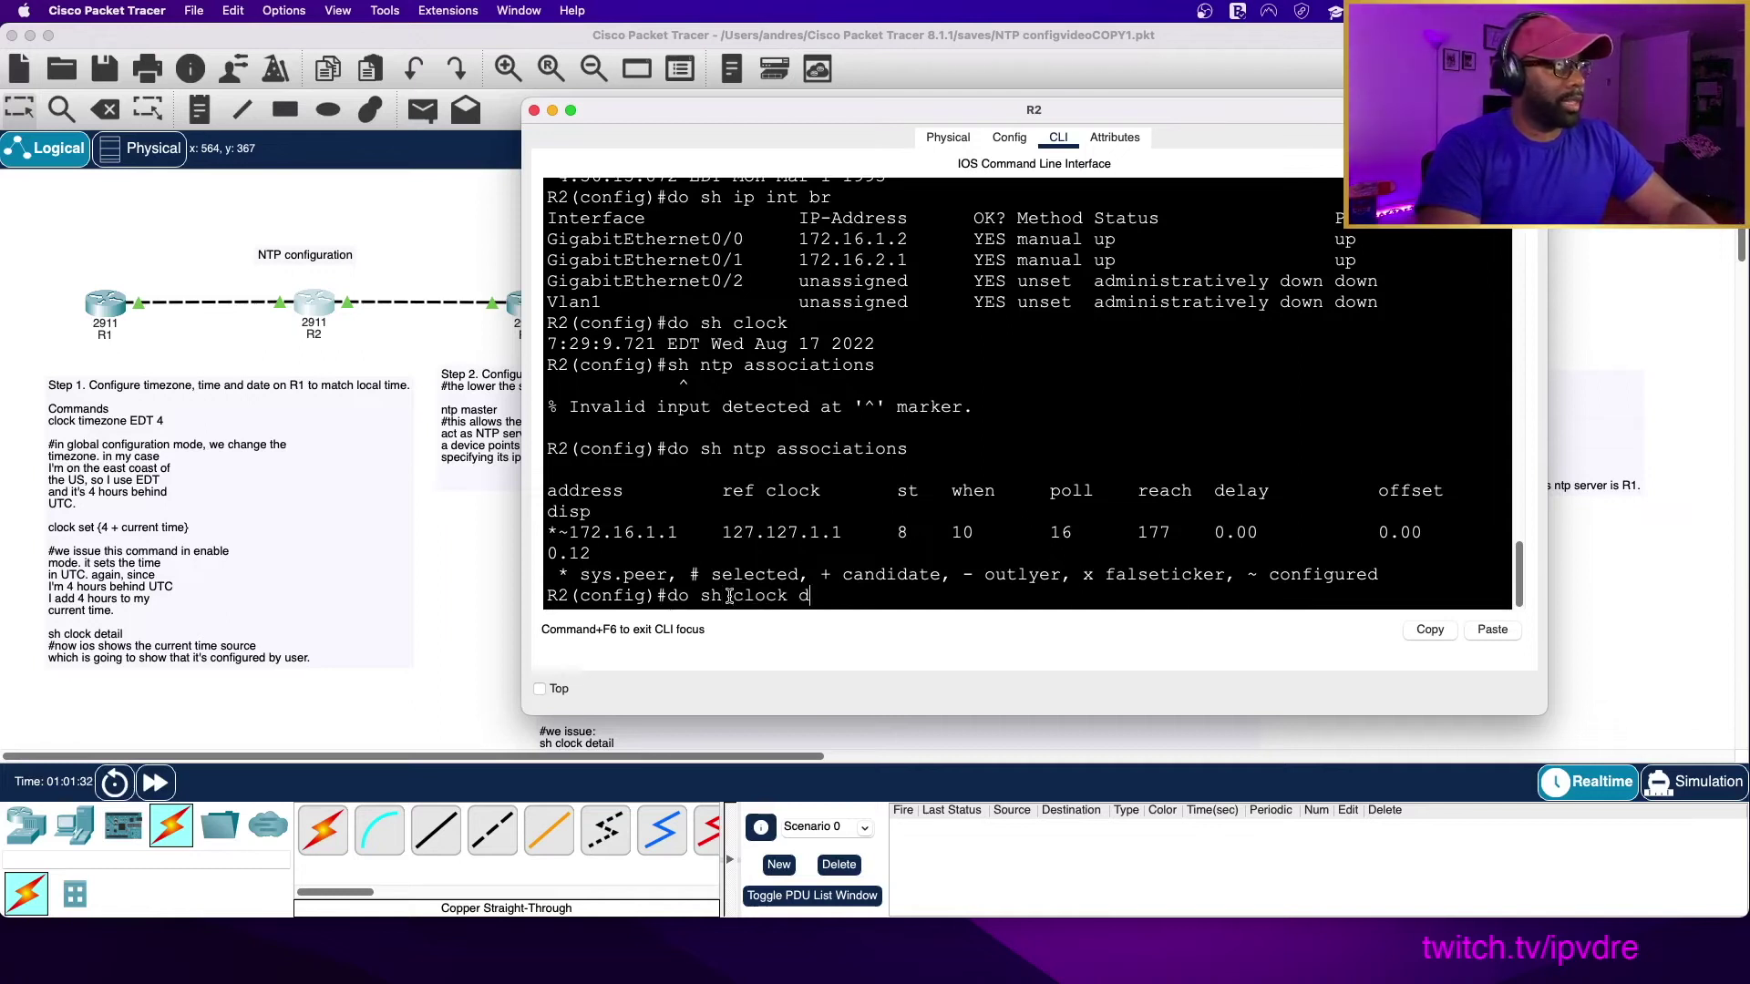
text(etail)
key(Return)
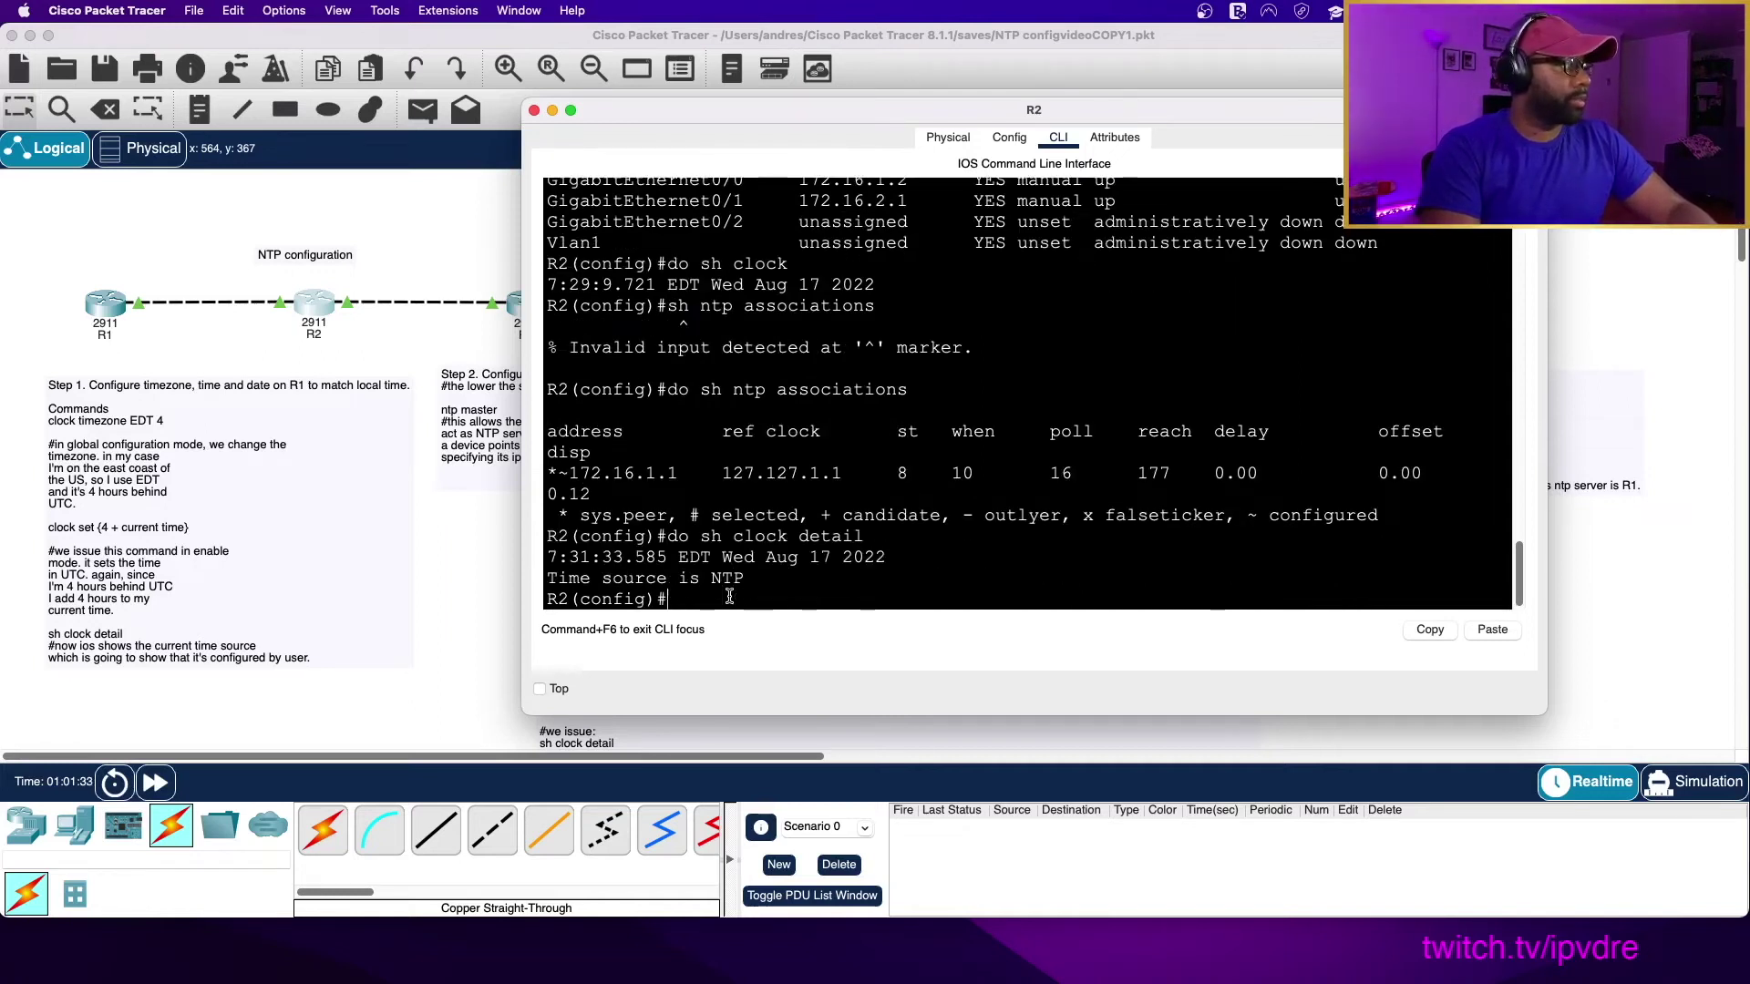
drag(745, 581, 545, 577)
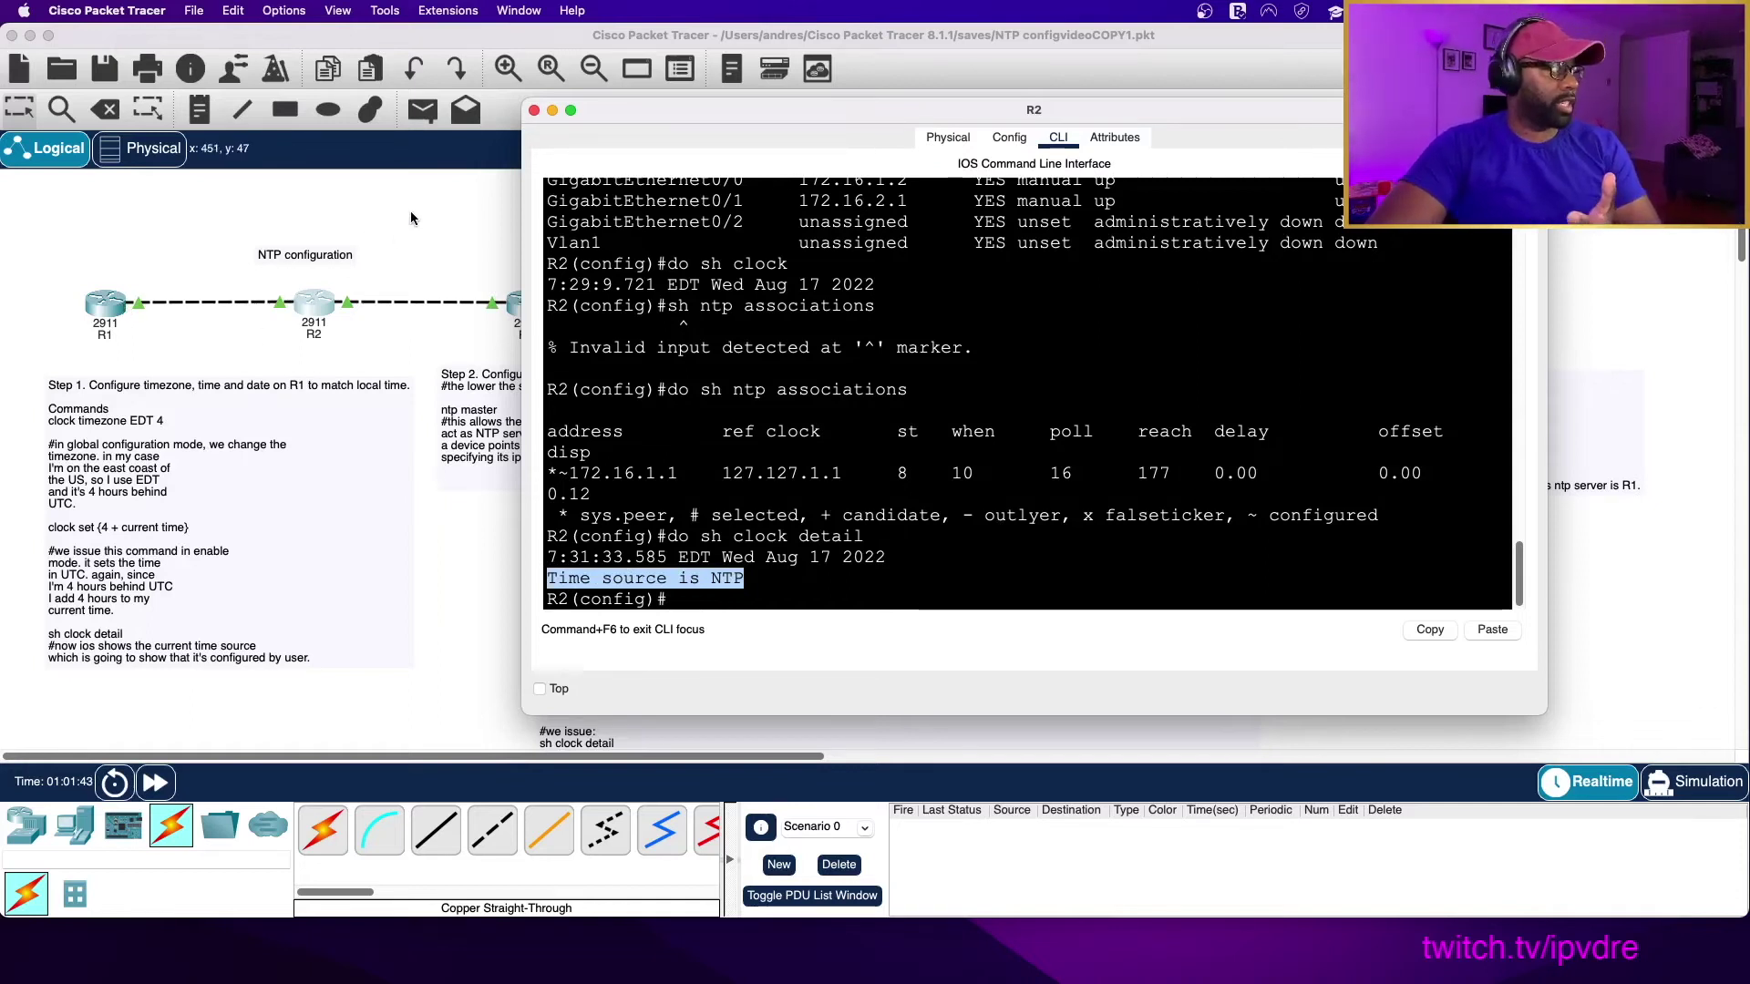
click(787, 578)
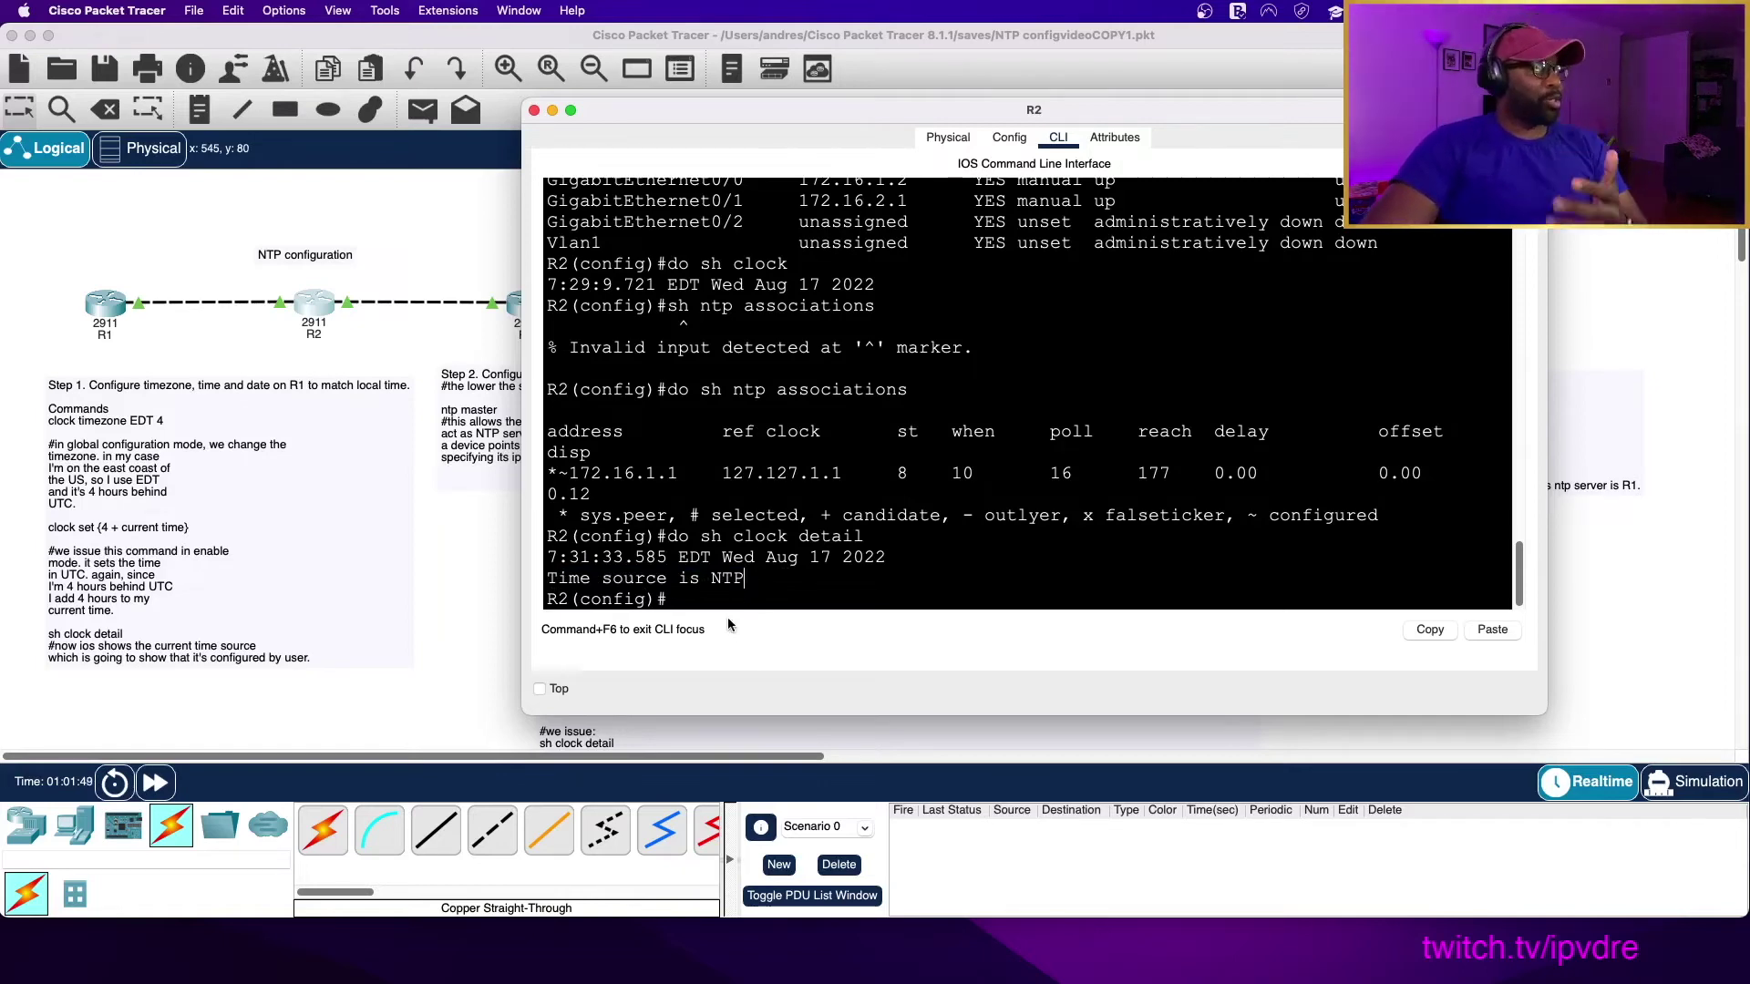
Open R3's command line, reposition its window and highlight the existing ntp server 172.16.2.1 command.
click(391, 197)
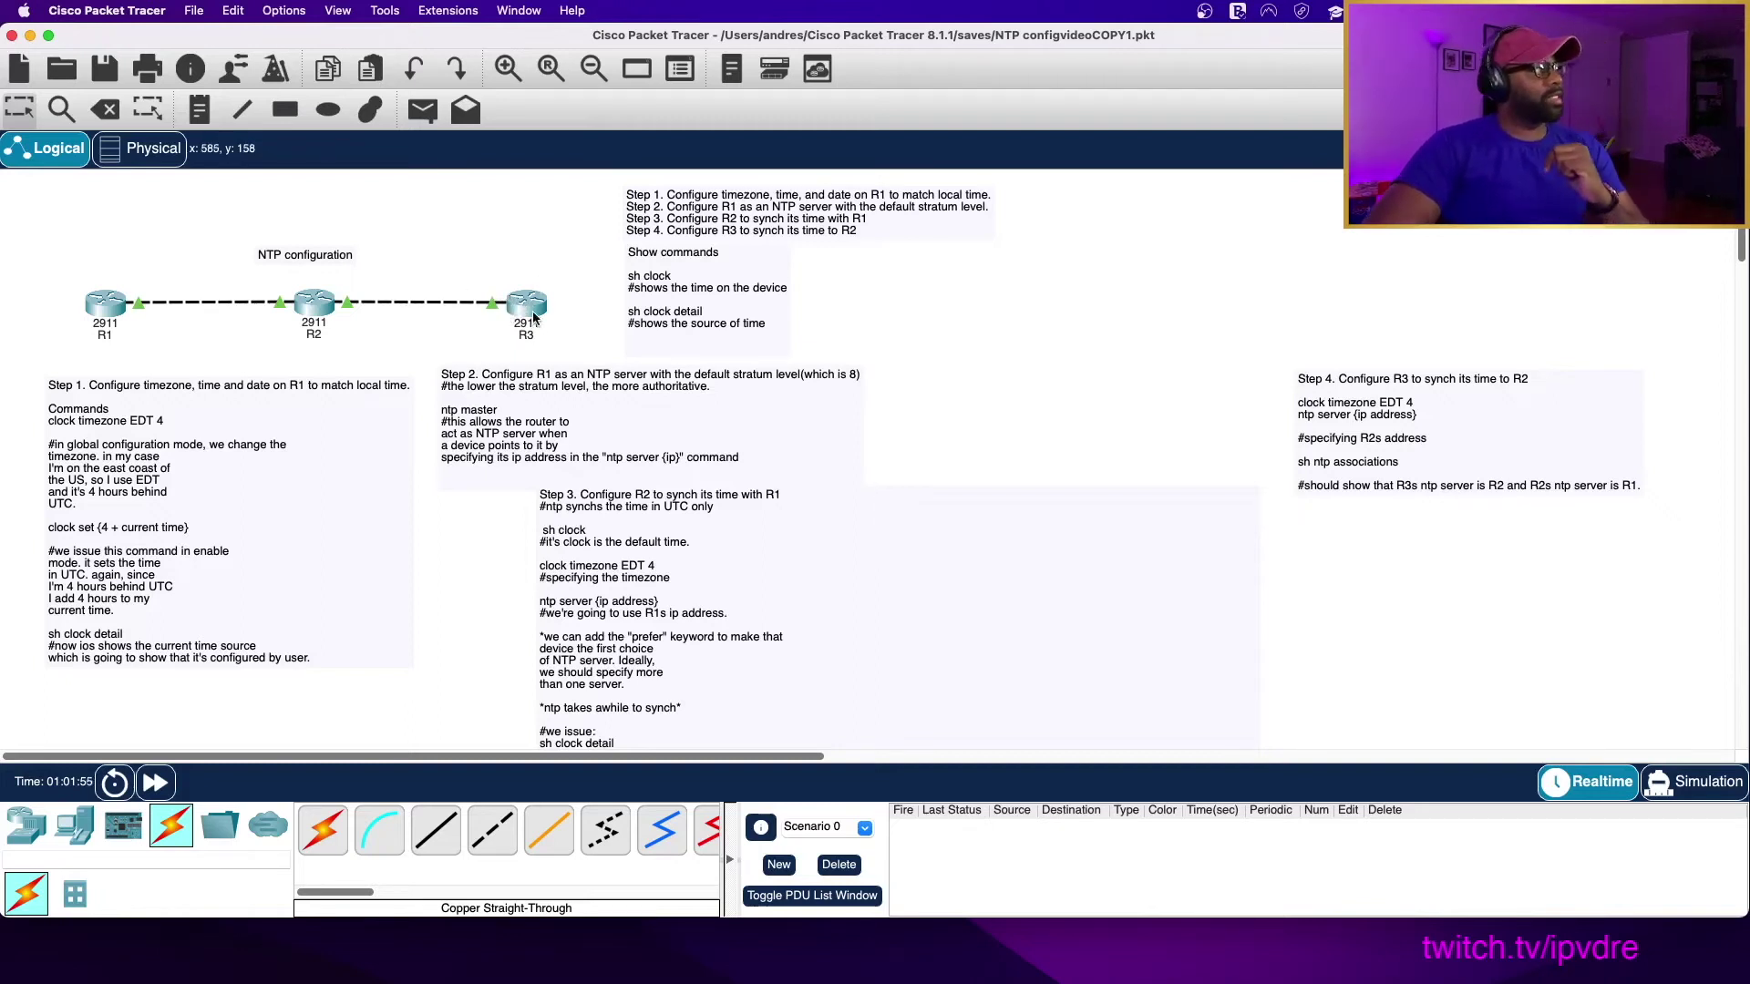
mouse_move(531, 316)
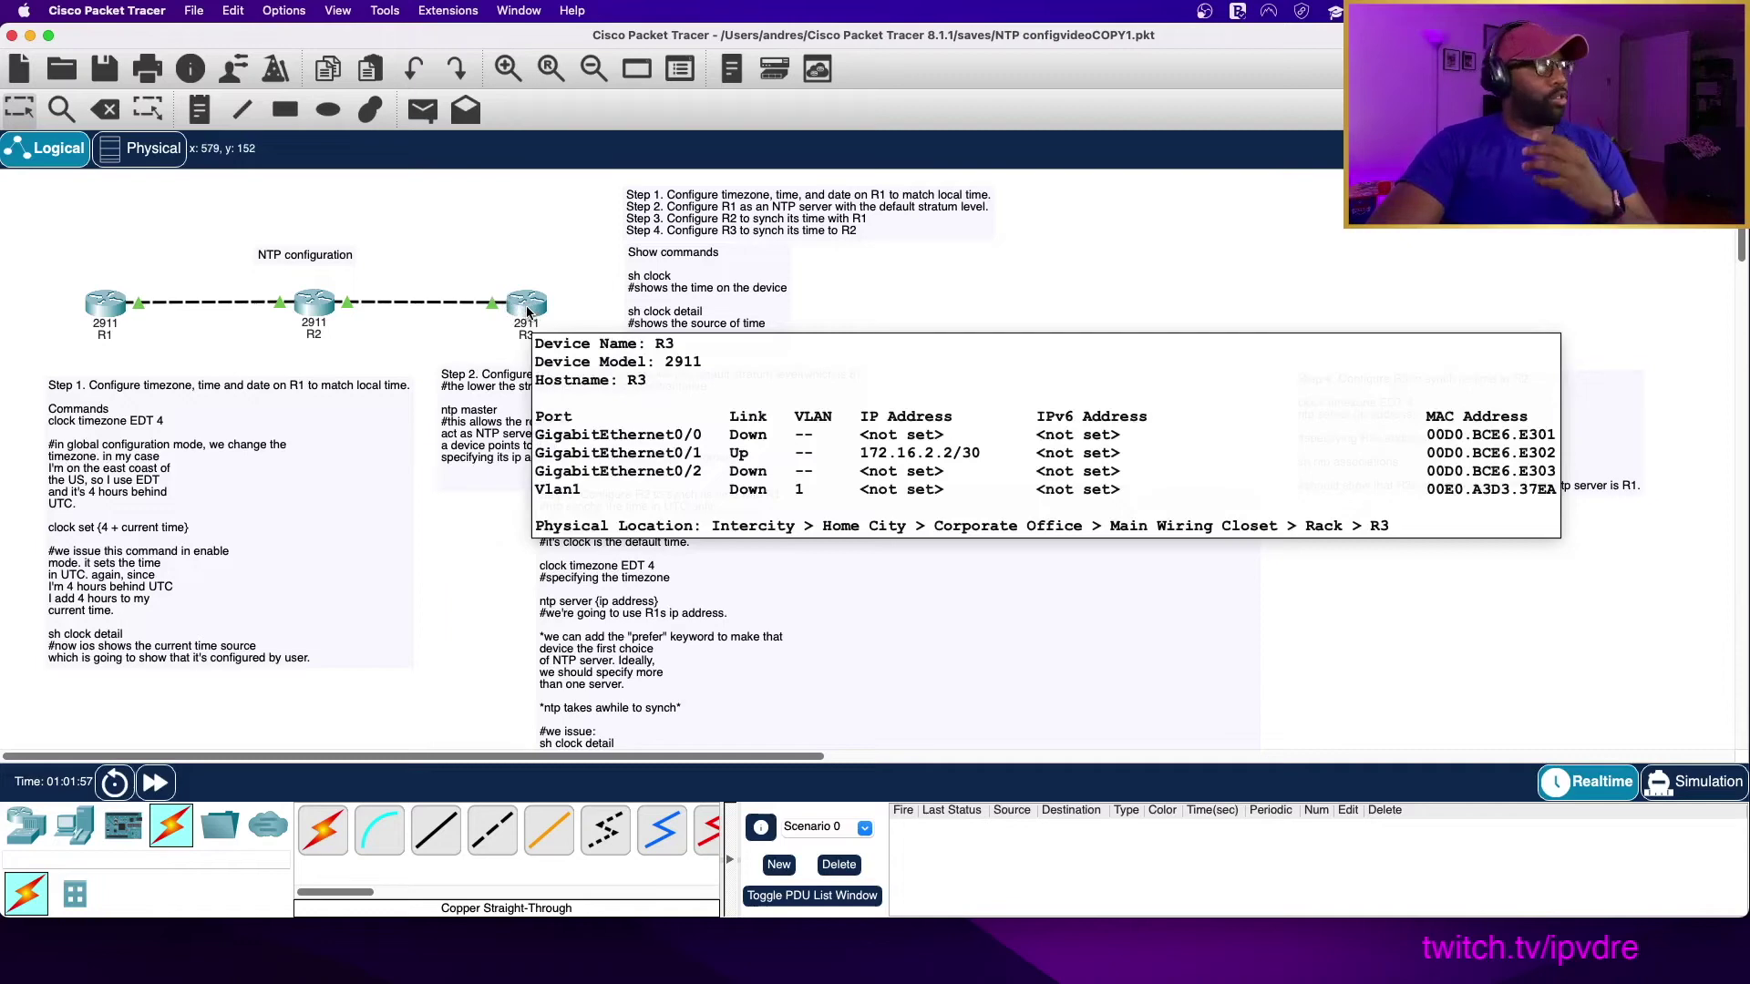
click(527, 308)
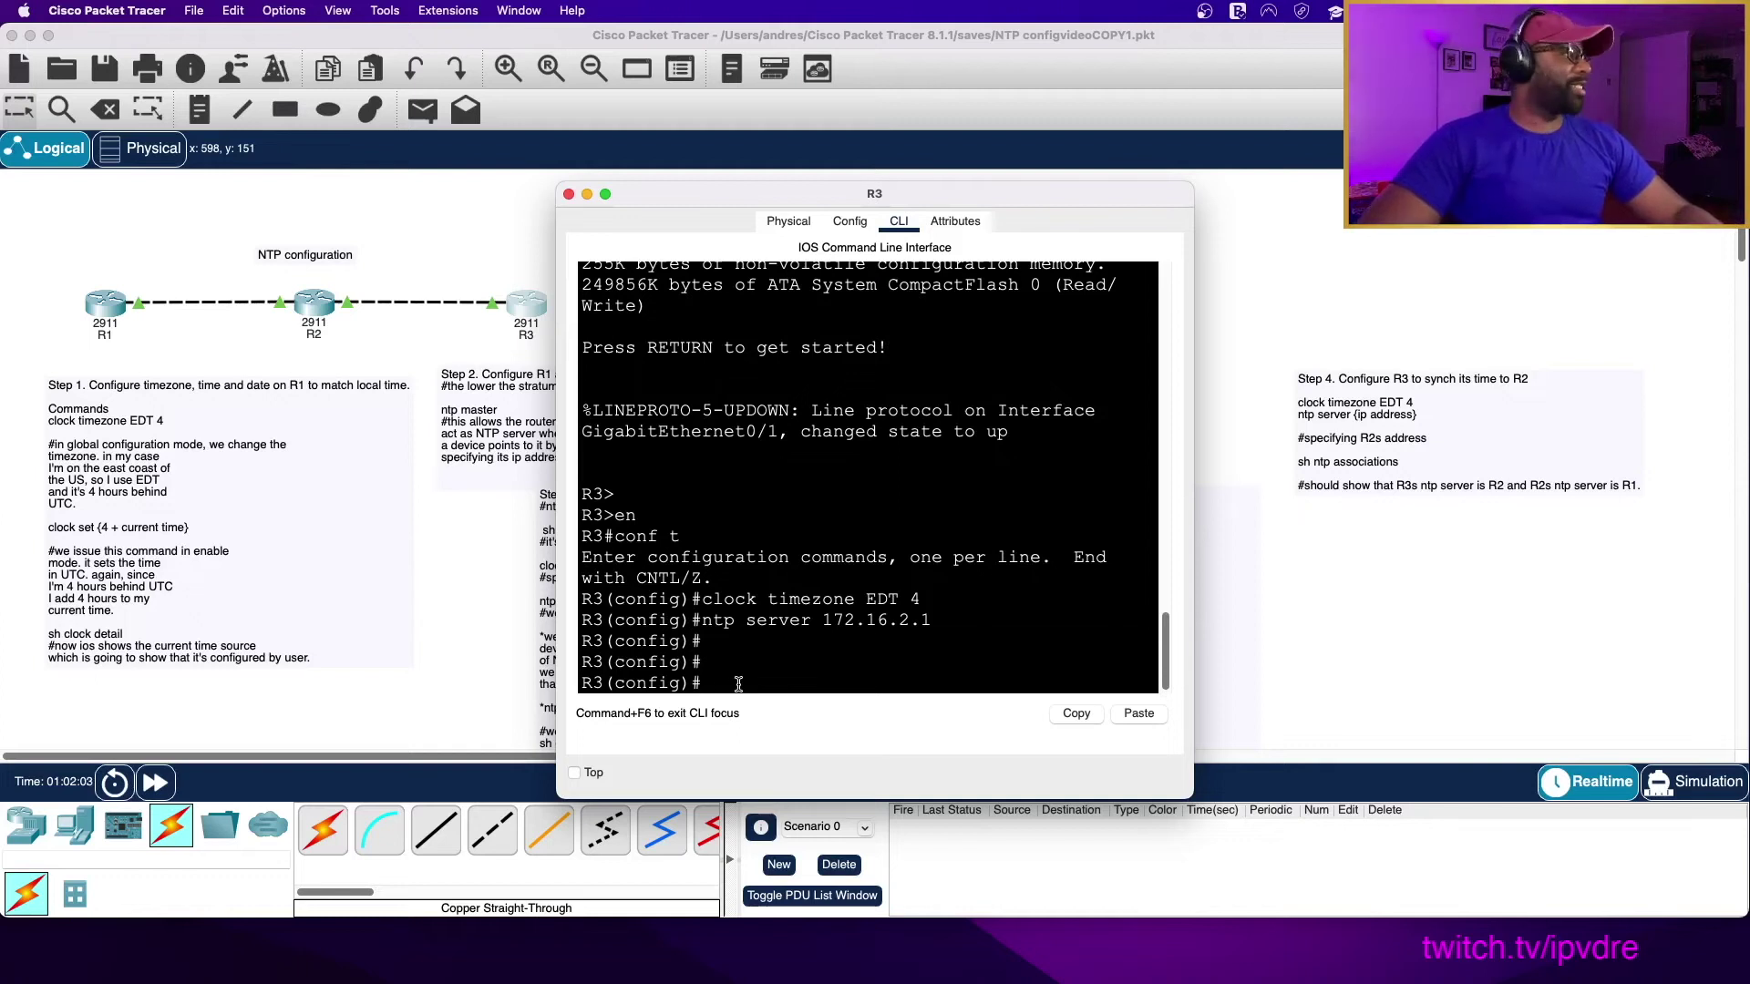
drag(771, 199, 1072, 157)
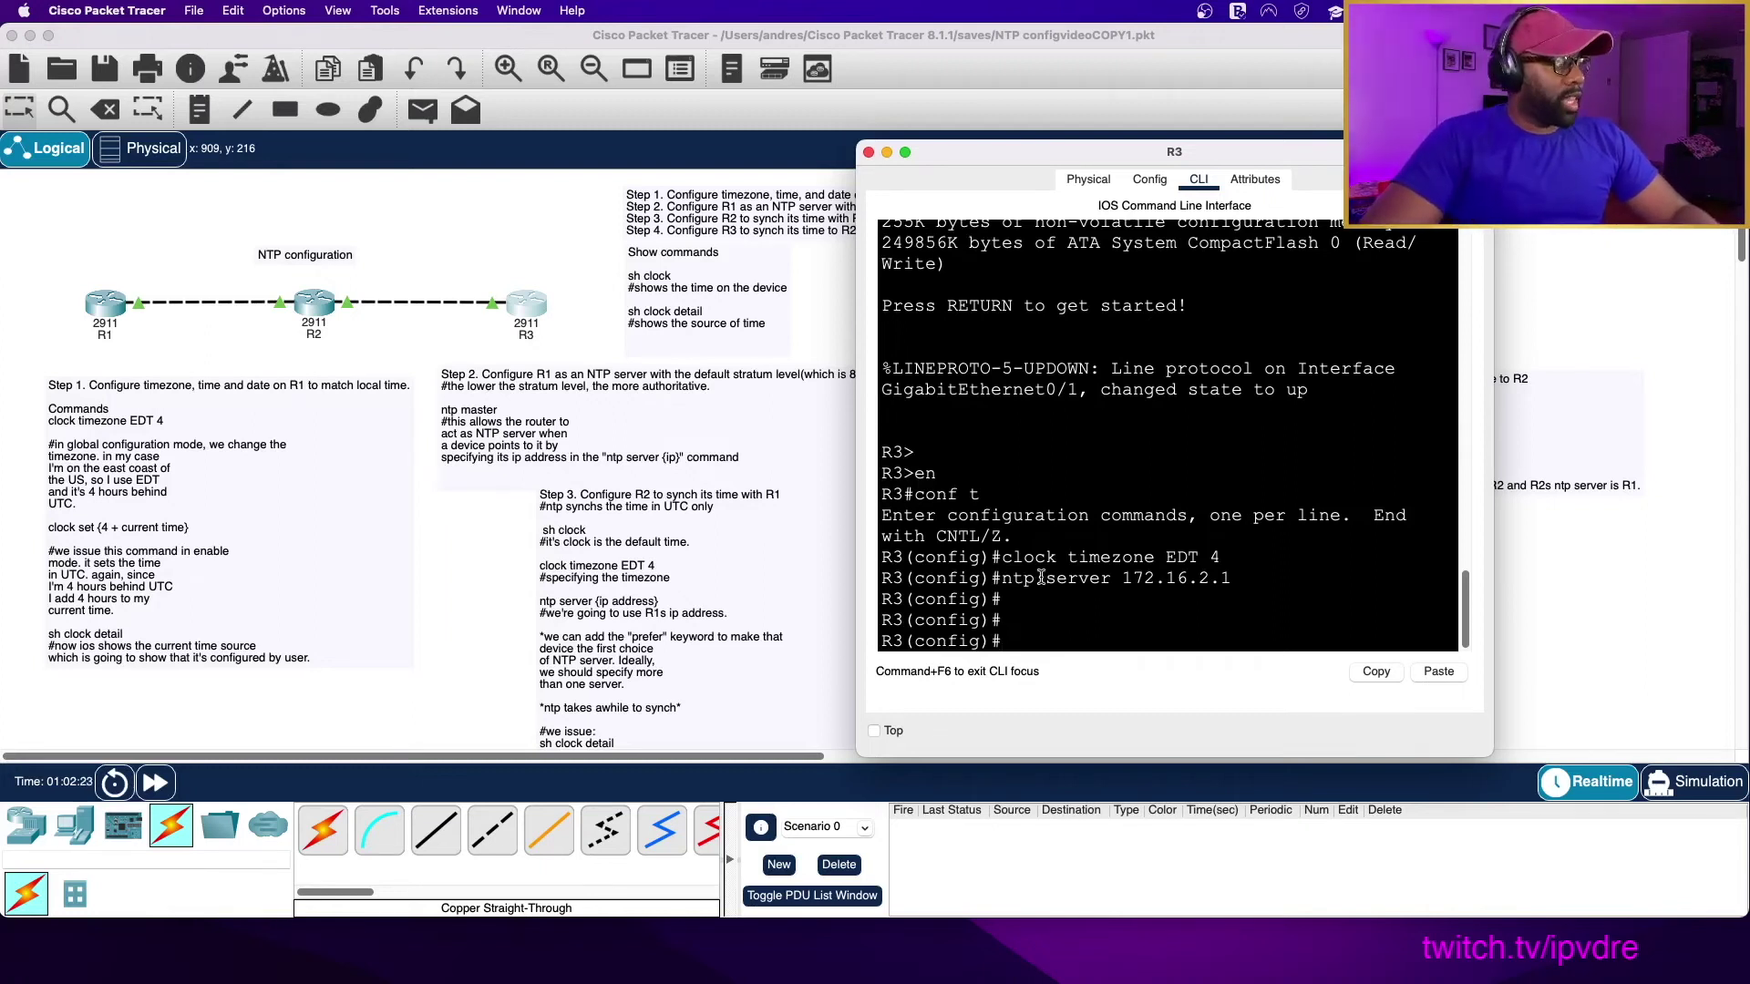
drag(1002, 580, 1248, 584)
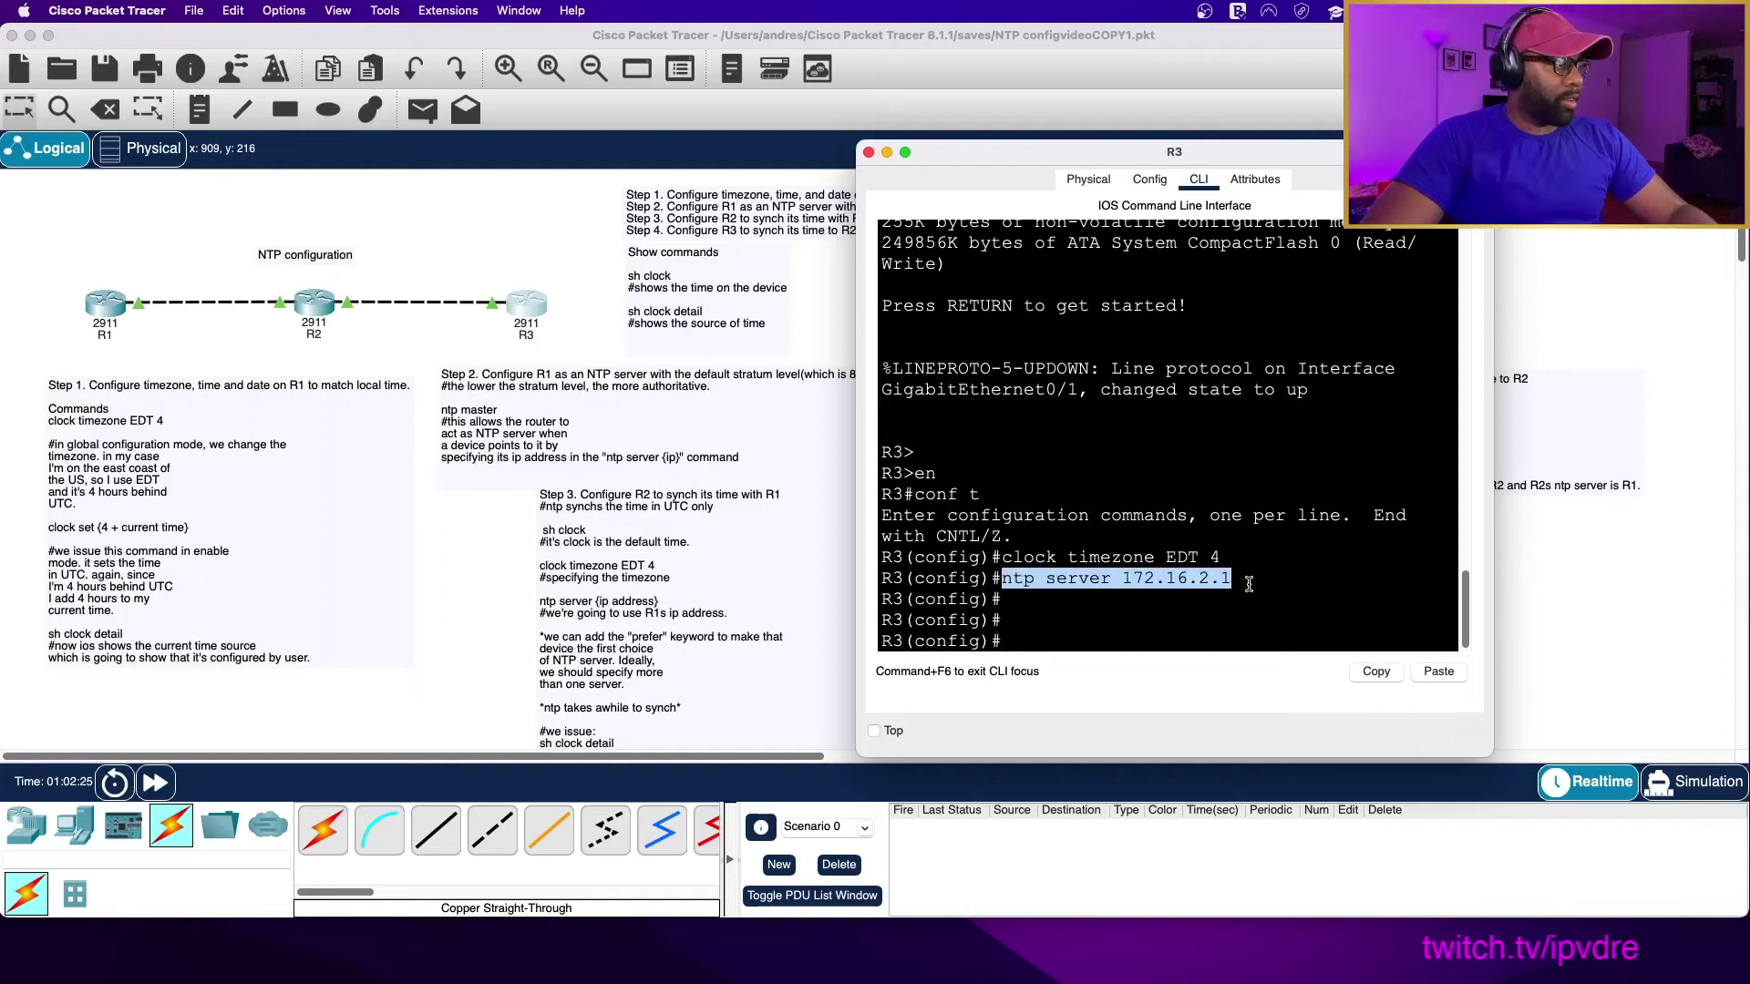
Check R3's current time from global configuration mode with do sh clock.
click(1078, 651)
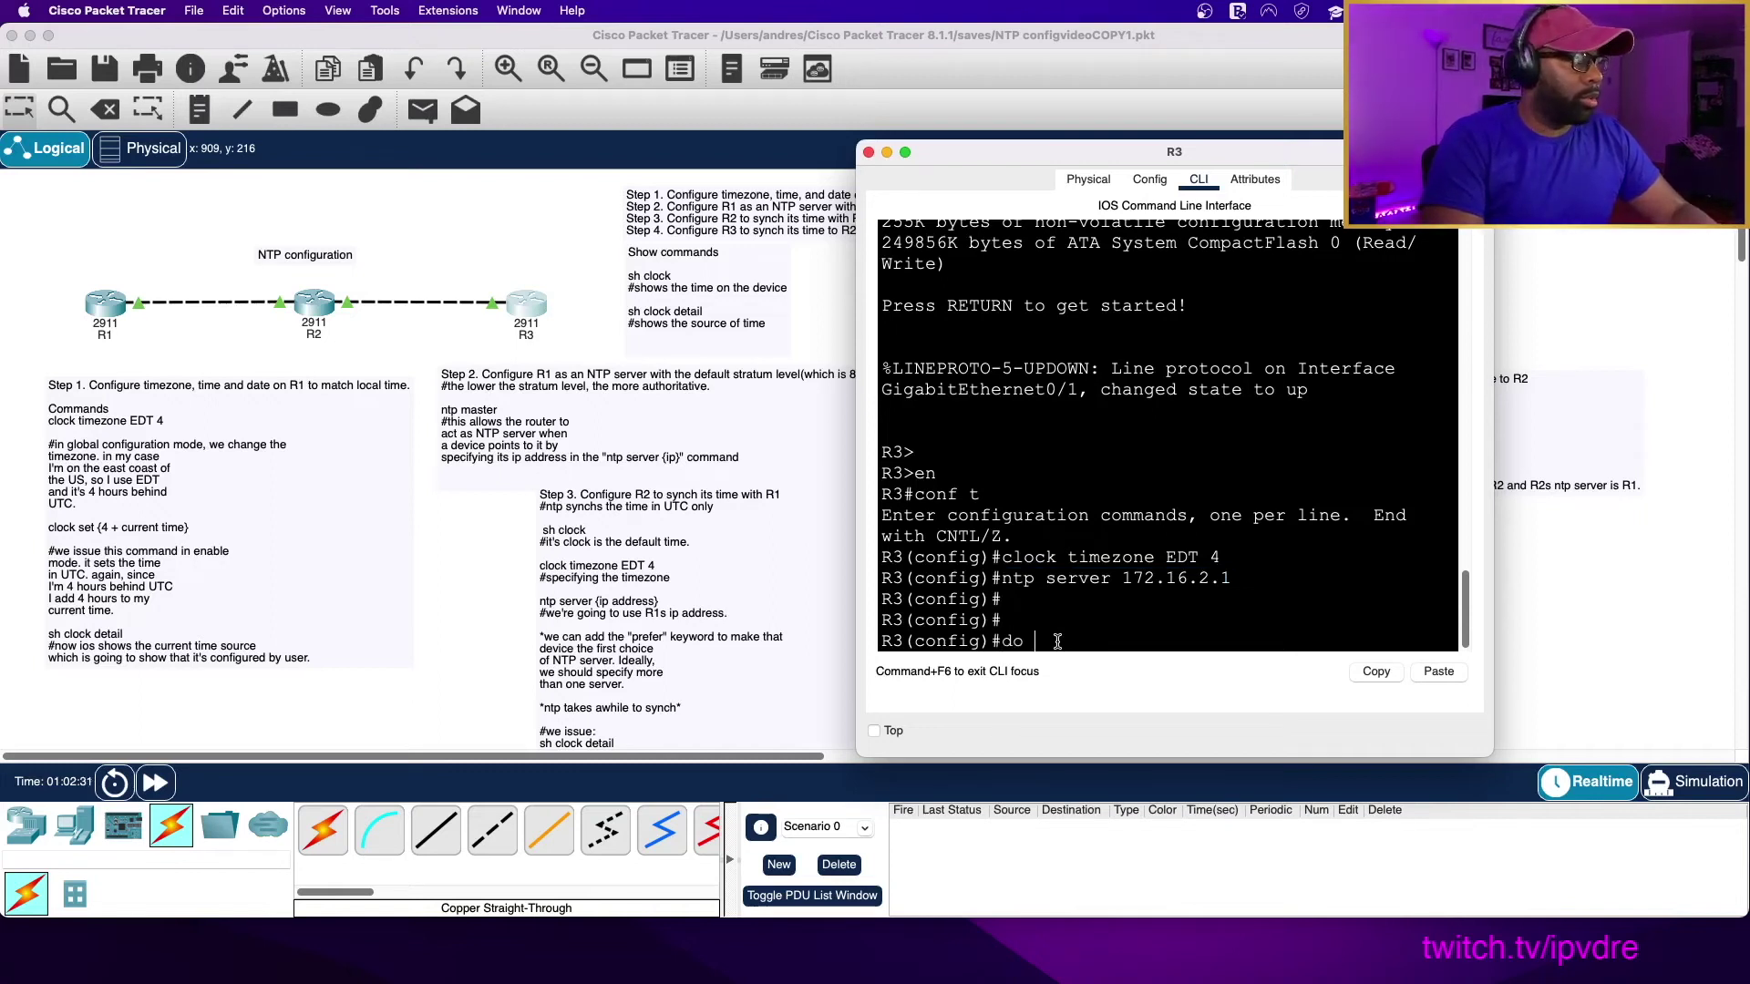
text(do sh clock)
key(Return)
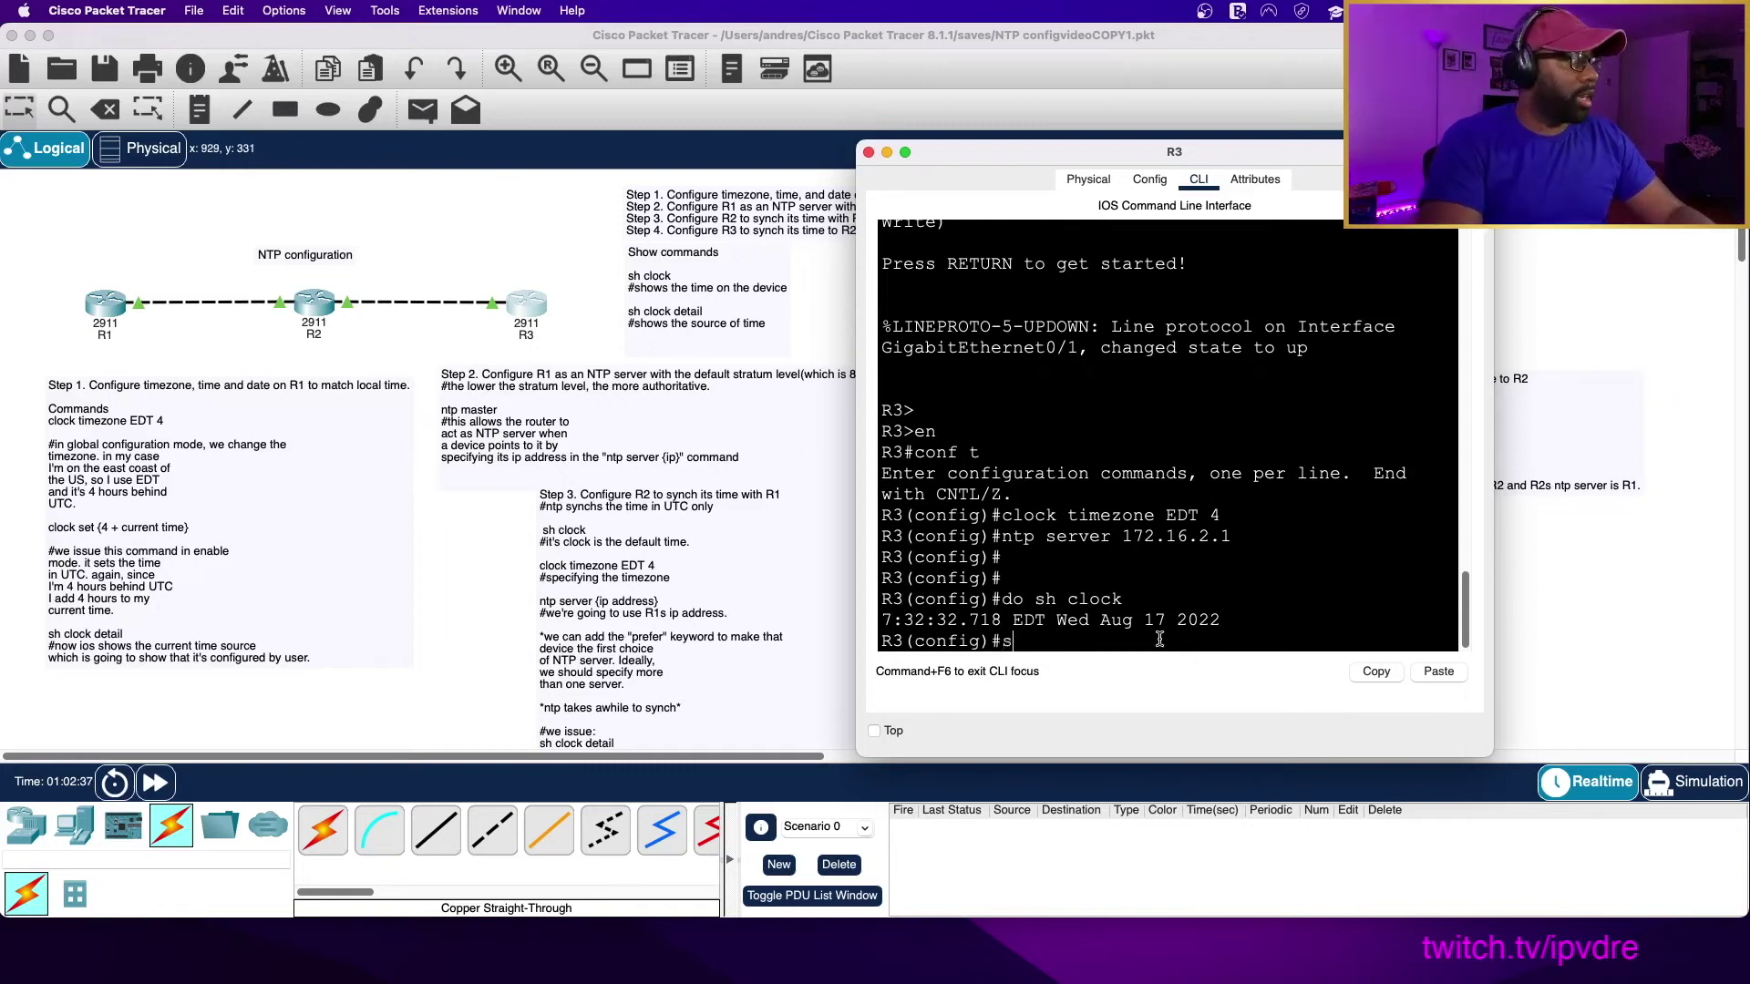
Check R3's clock source with do sh clock detail and highlight the line naming the time source.
text(do sh clo)
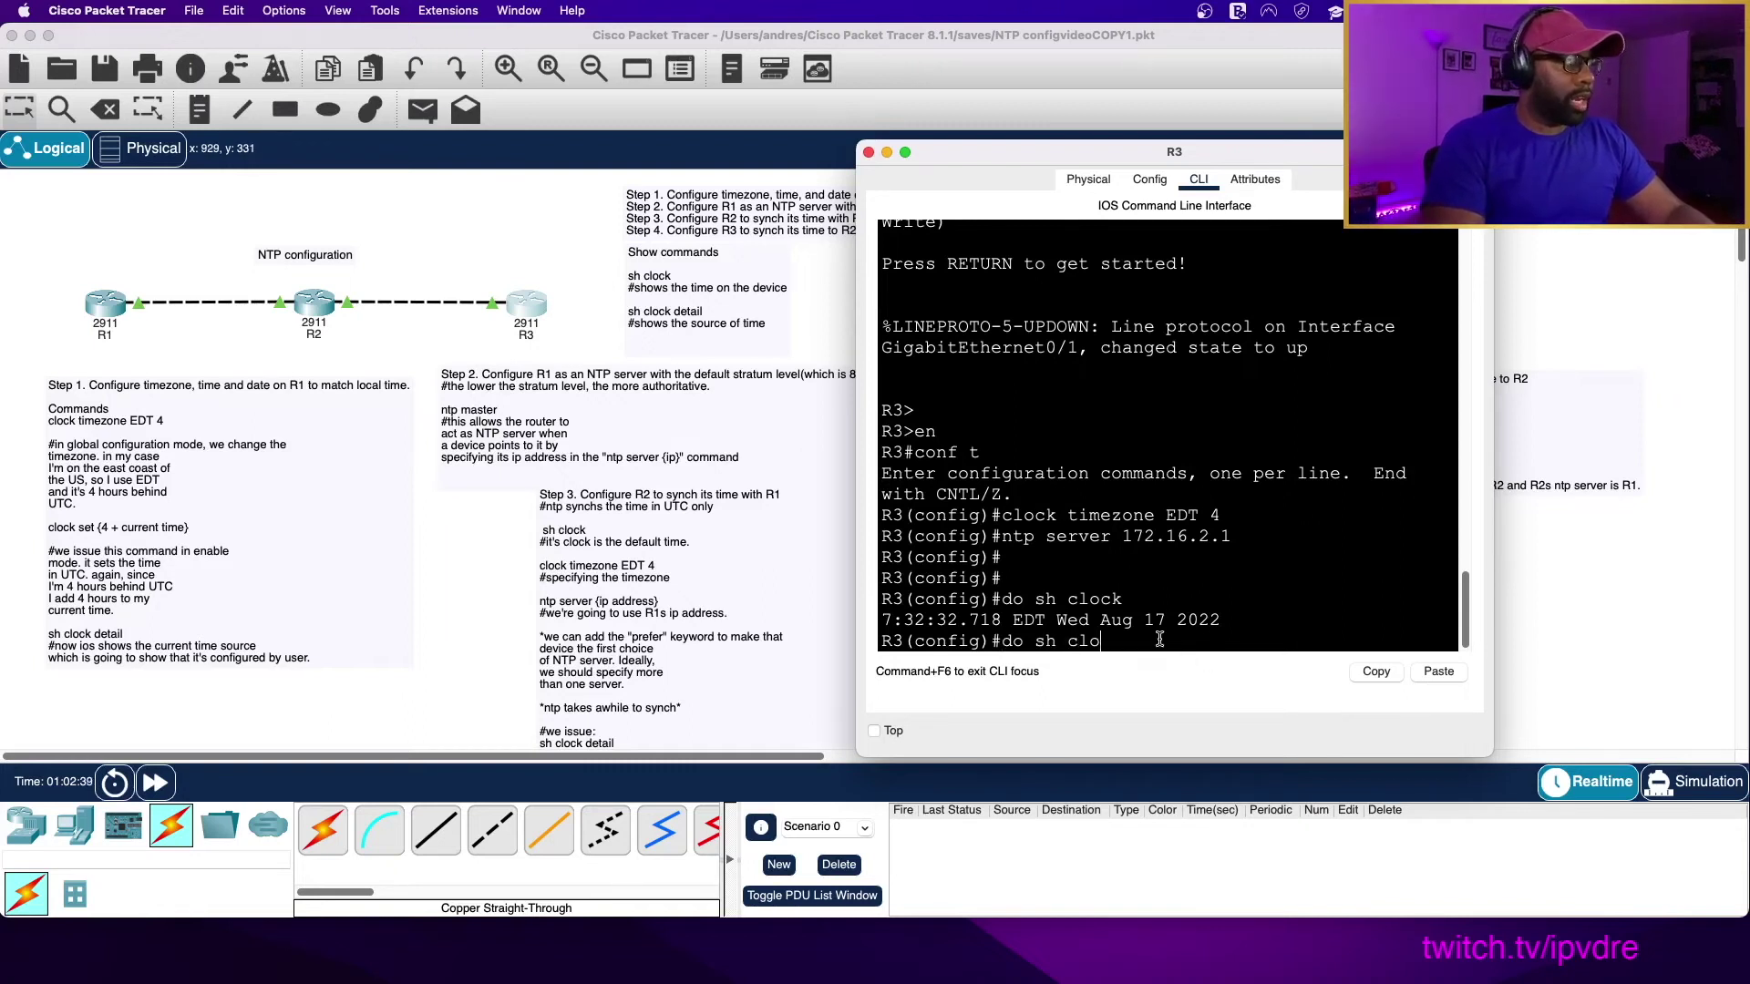
text(ck detail)
key(Return)
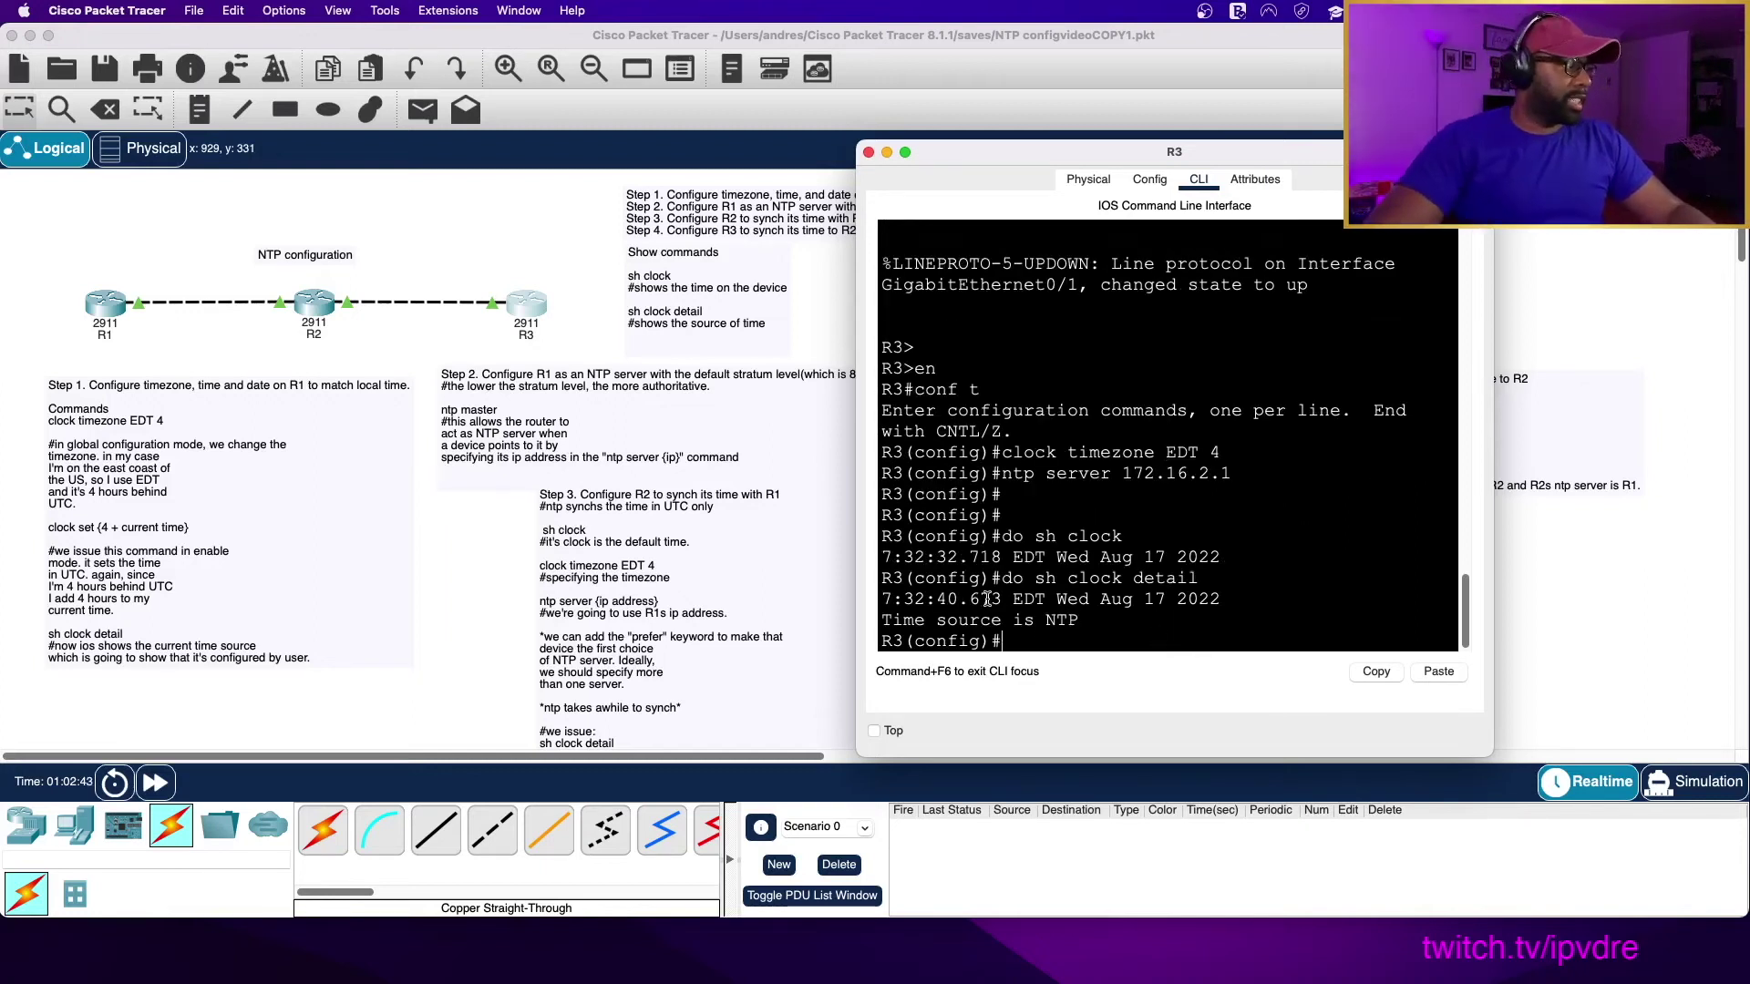
drag(881, 620, 1082, 626)
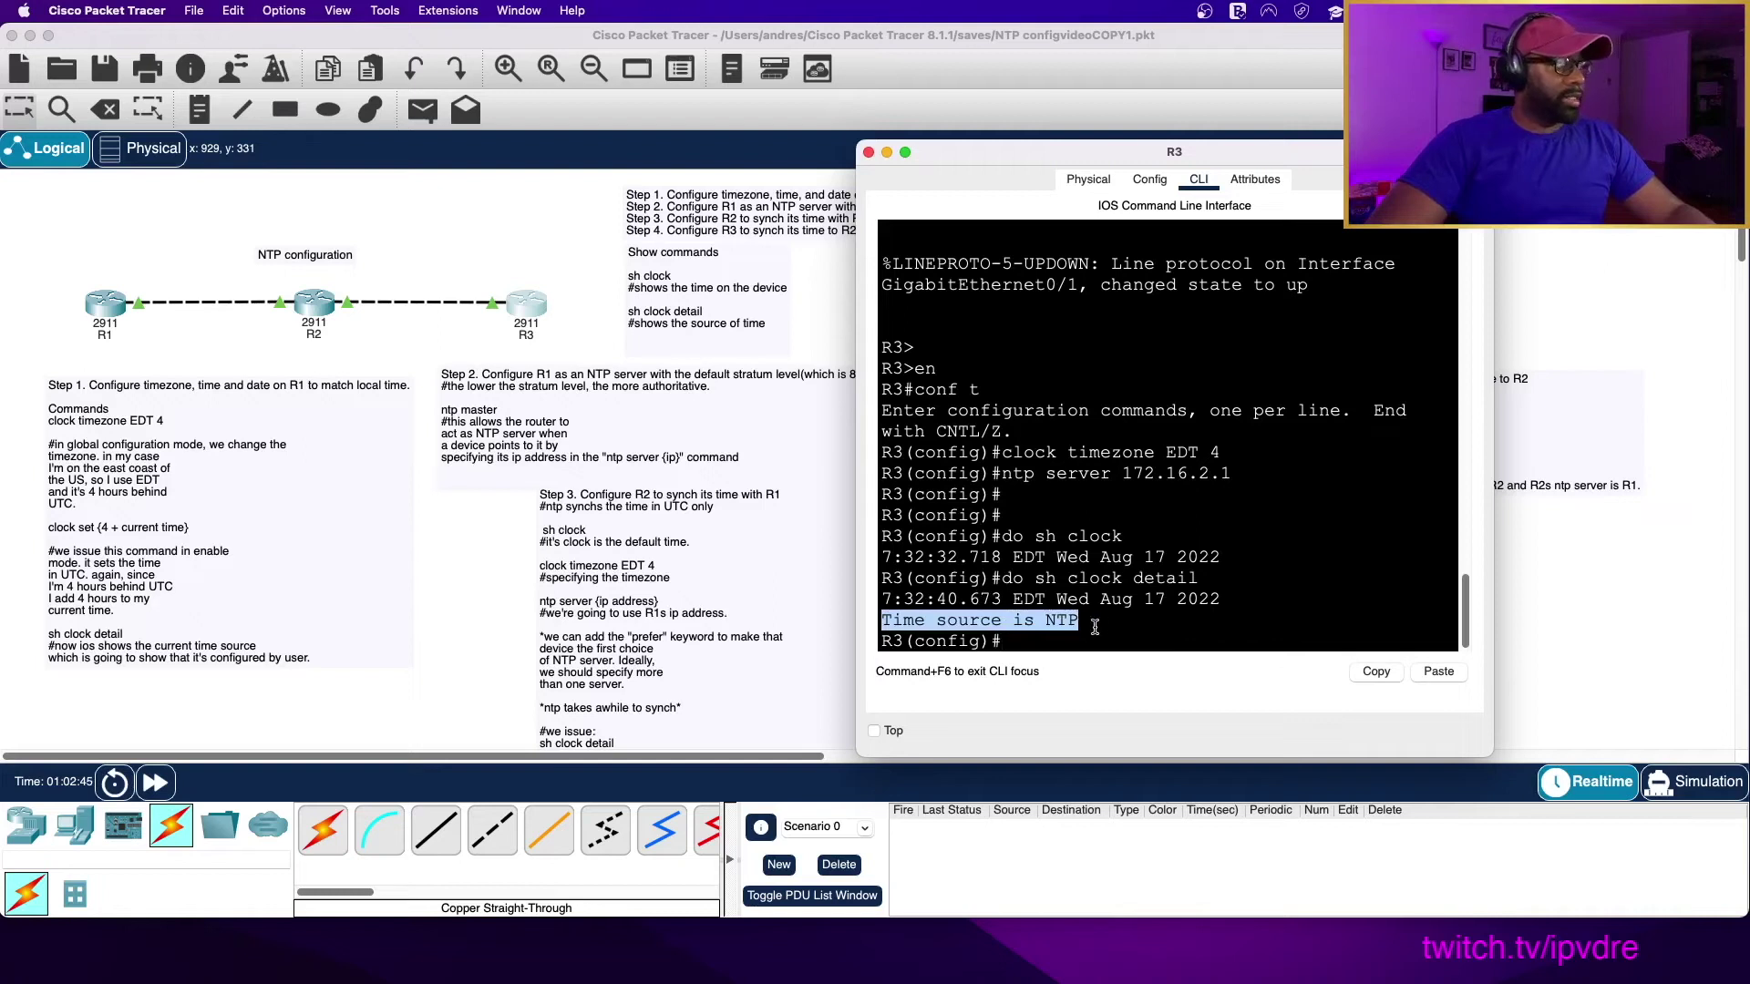
List R3's NTP associations with do sh ntp associations and widen the window so each entry fits on one line.
click(1094, 639)
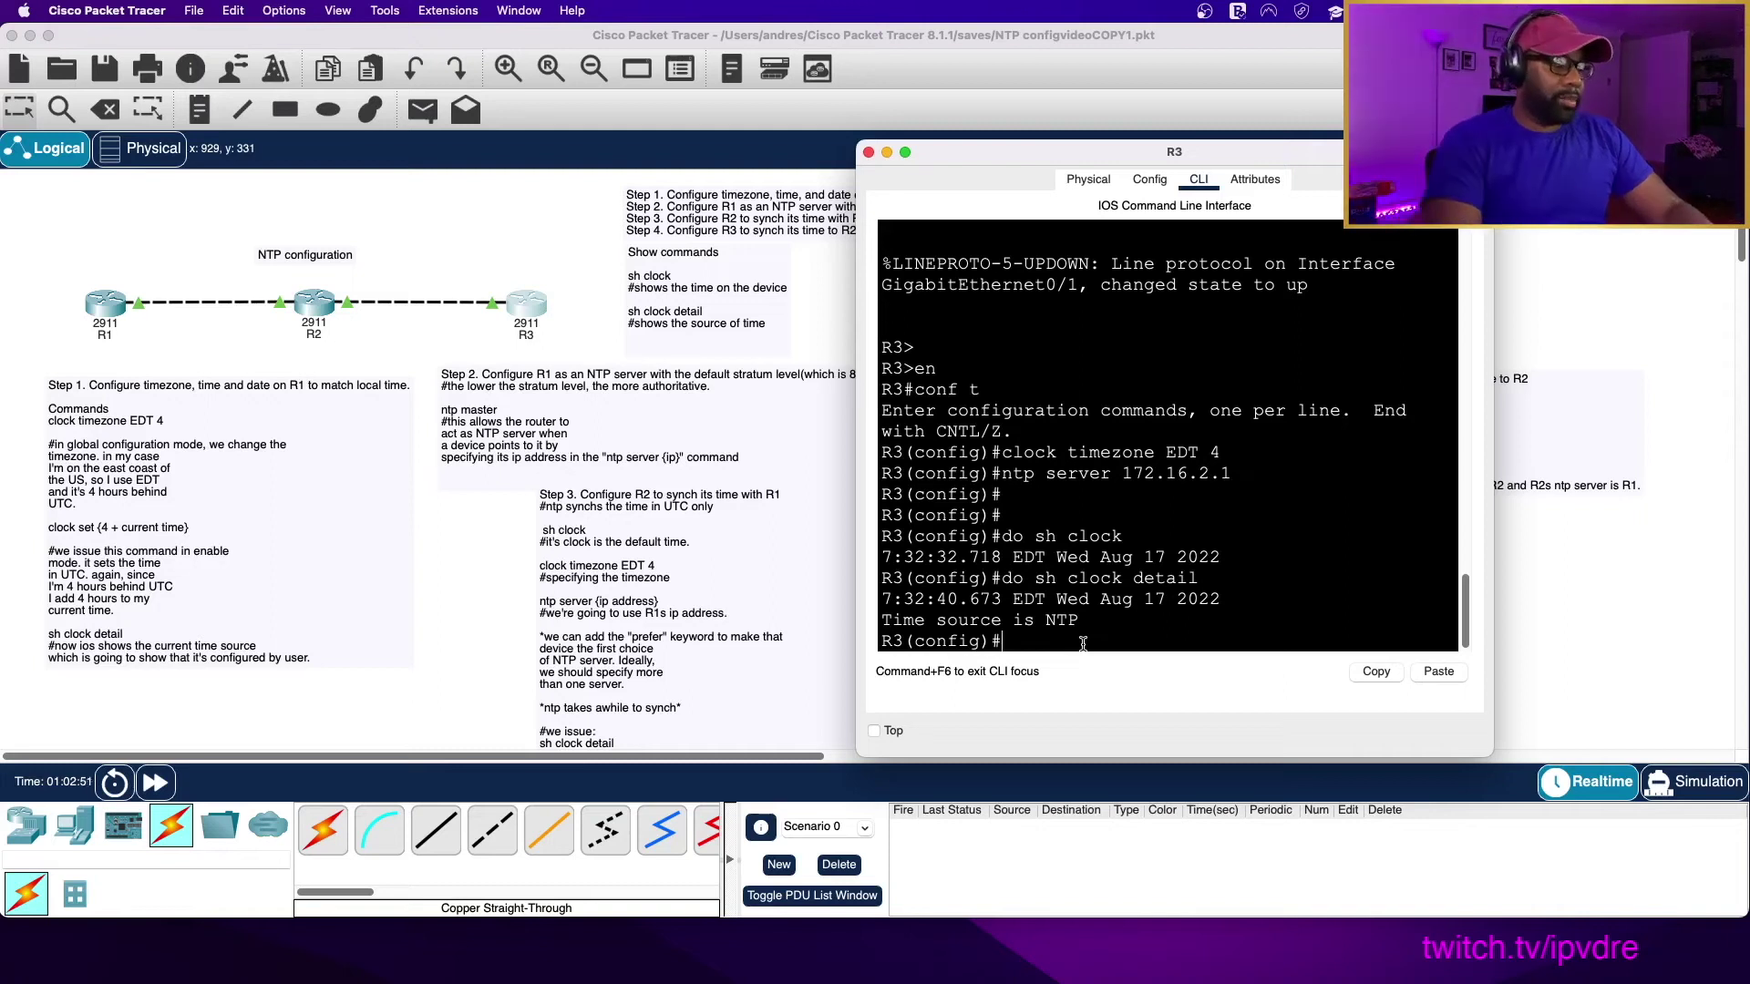
text(do sh n)
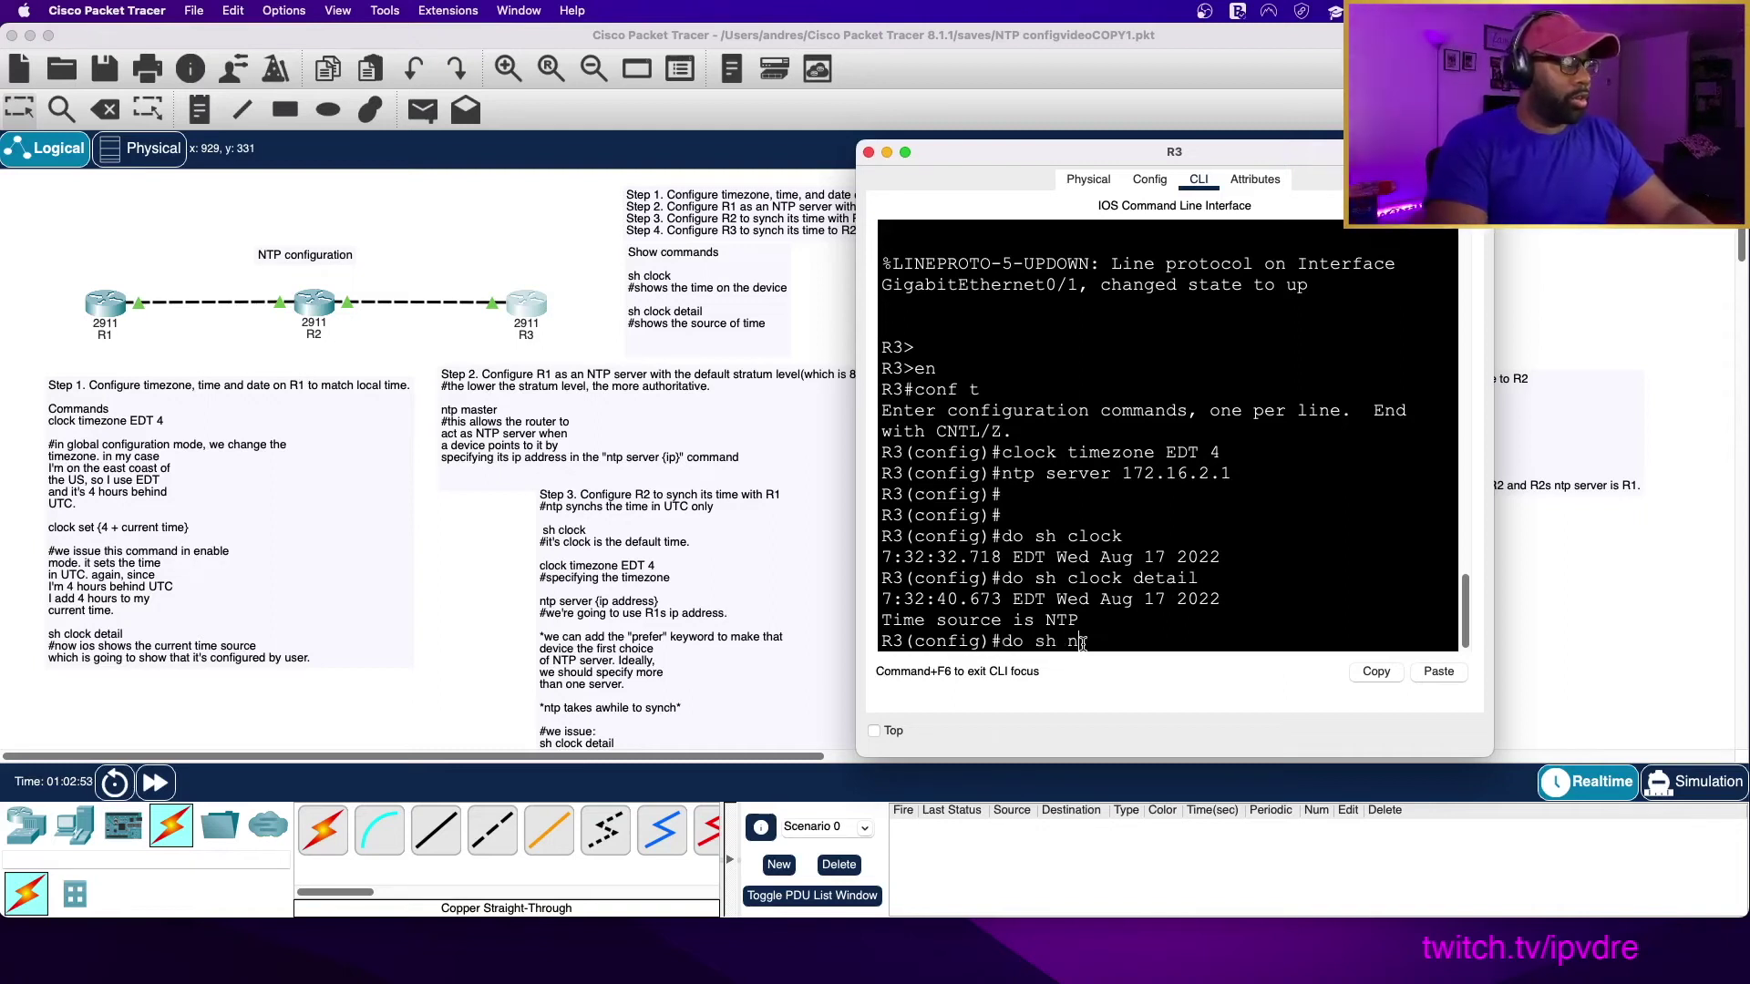
text(tp associations)
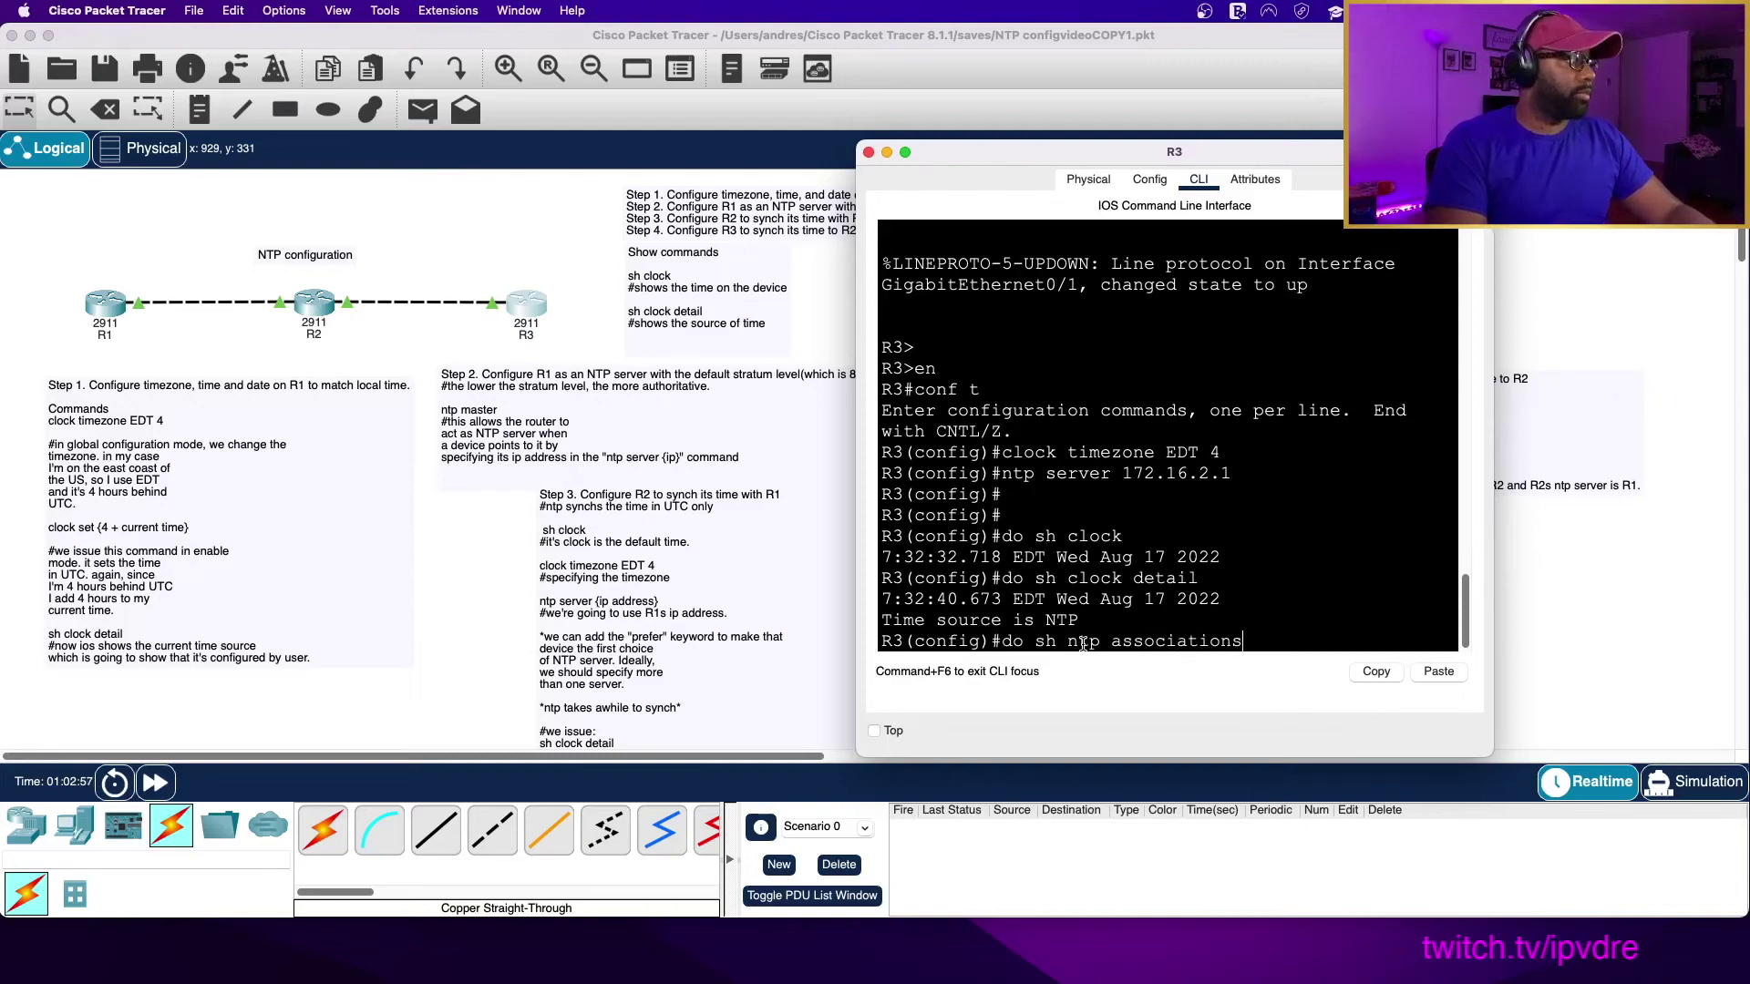
key(Return)
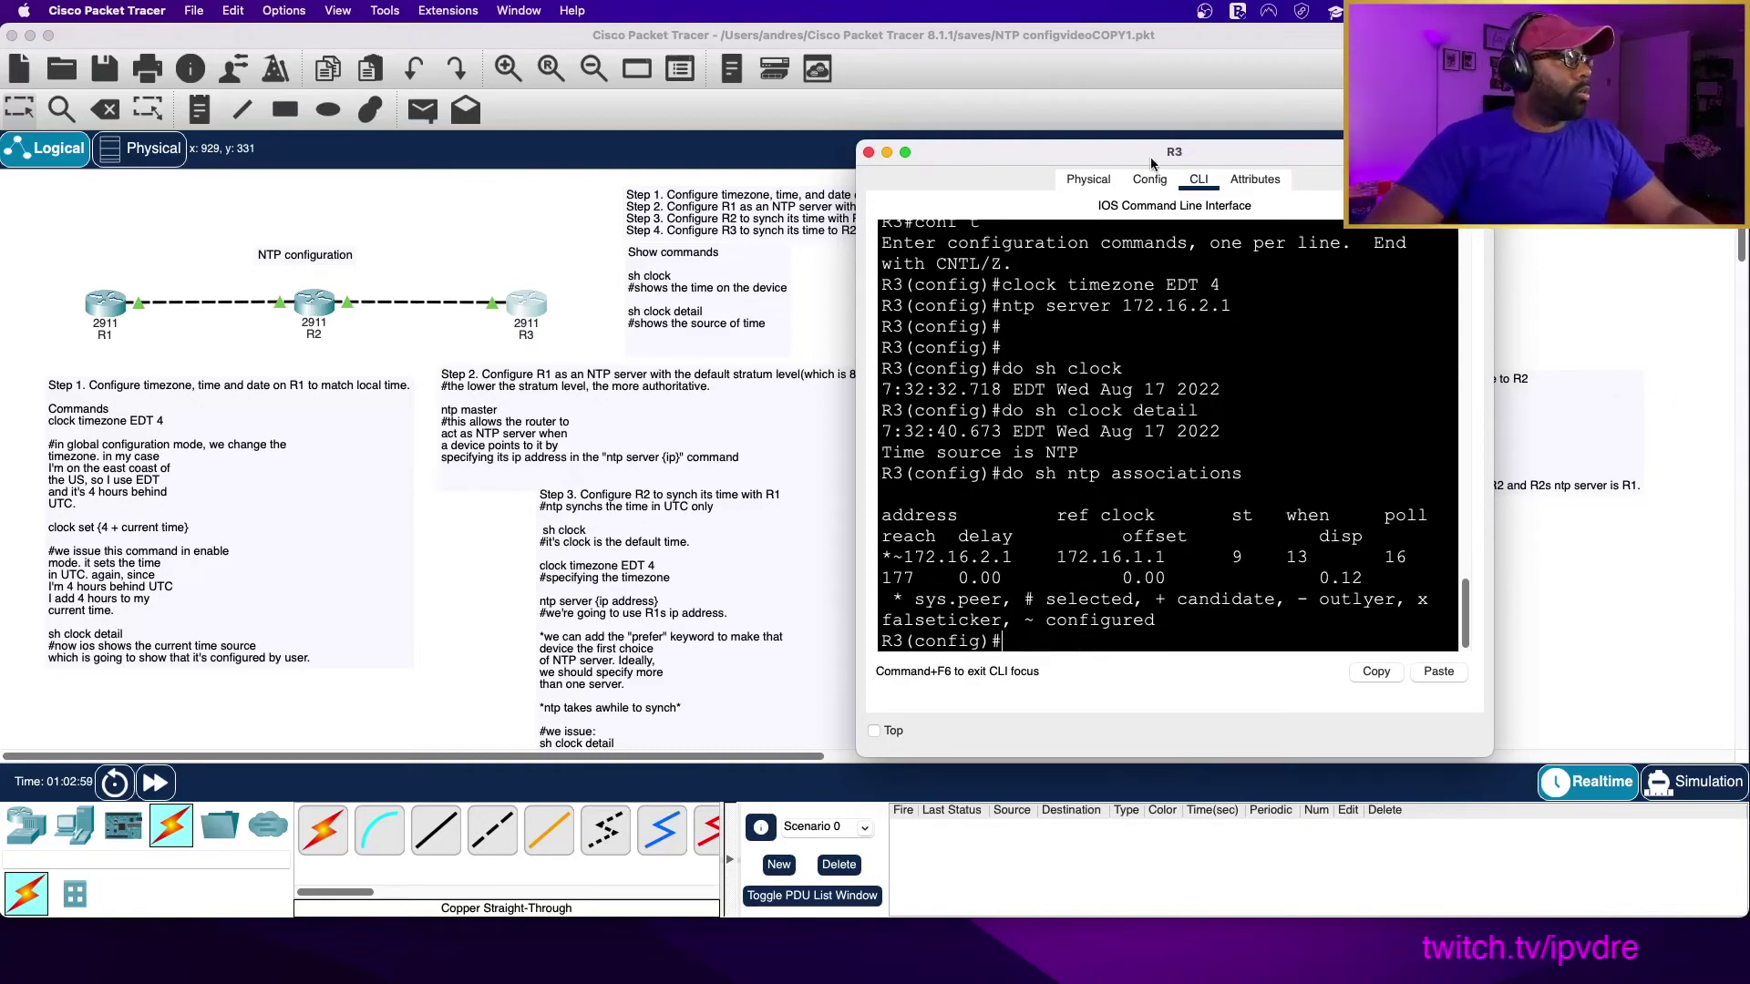
drag(1150, 155, 782, 156)
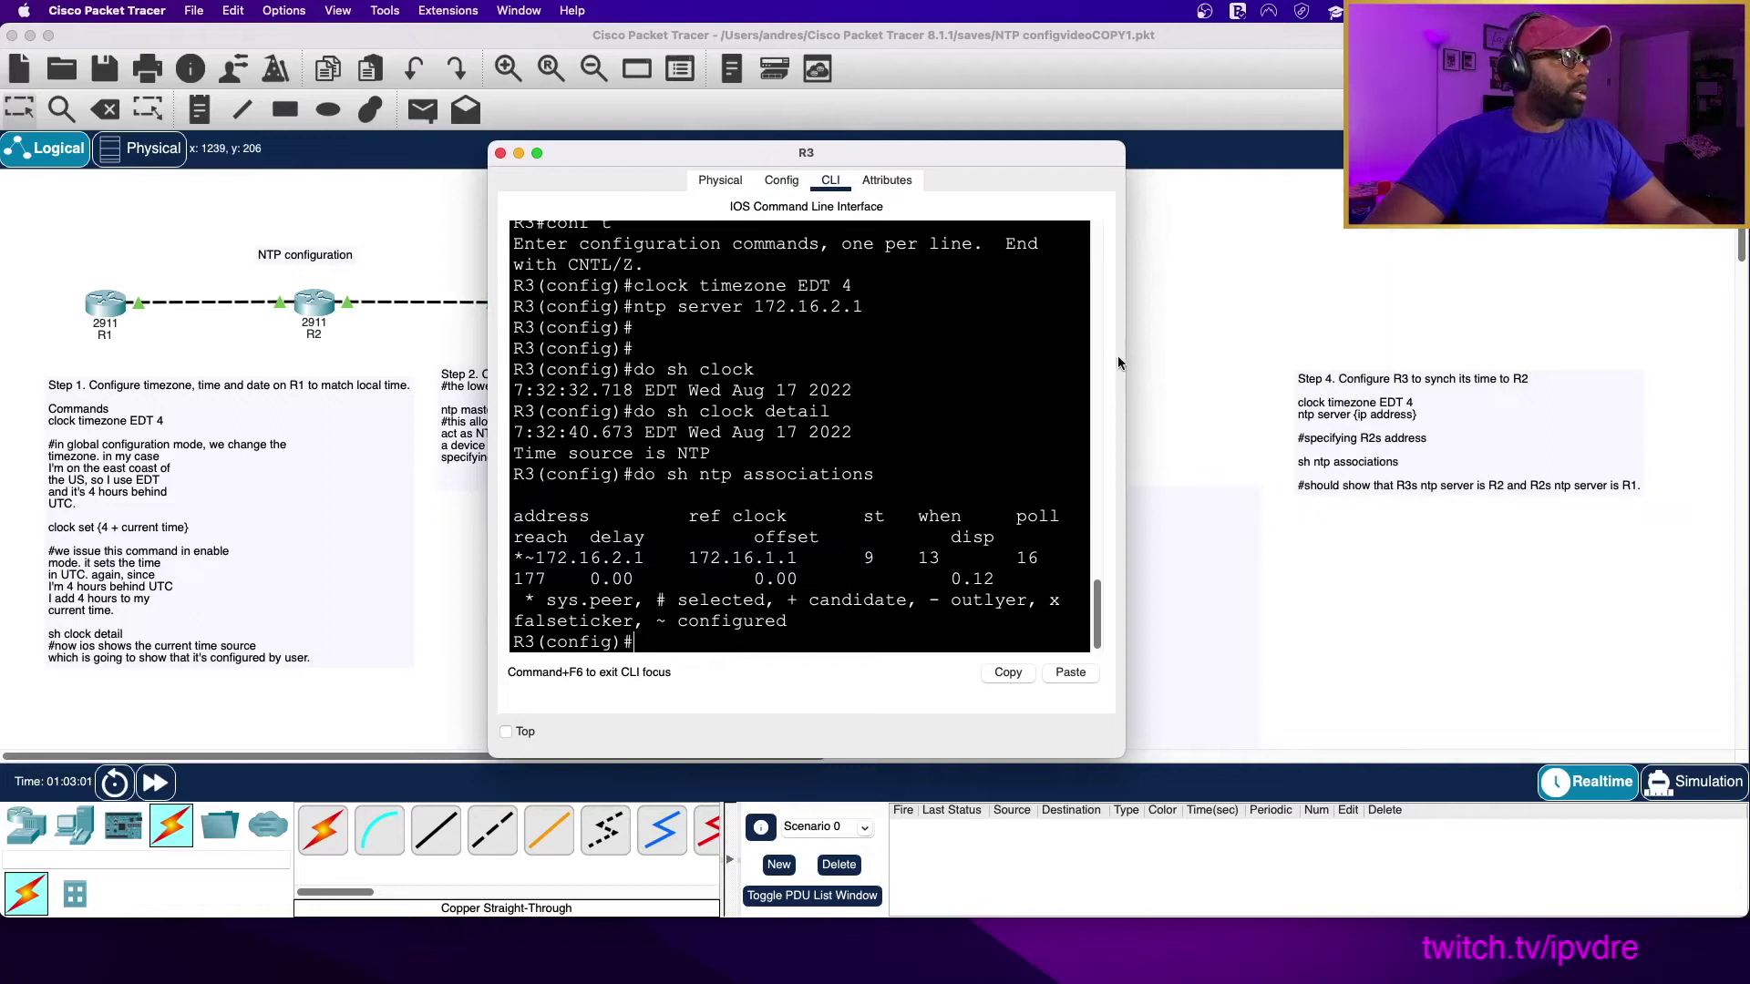
drag(1122, 358, 1654, 360)
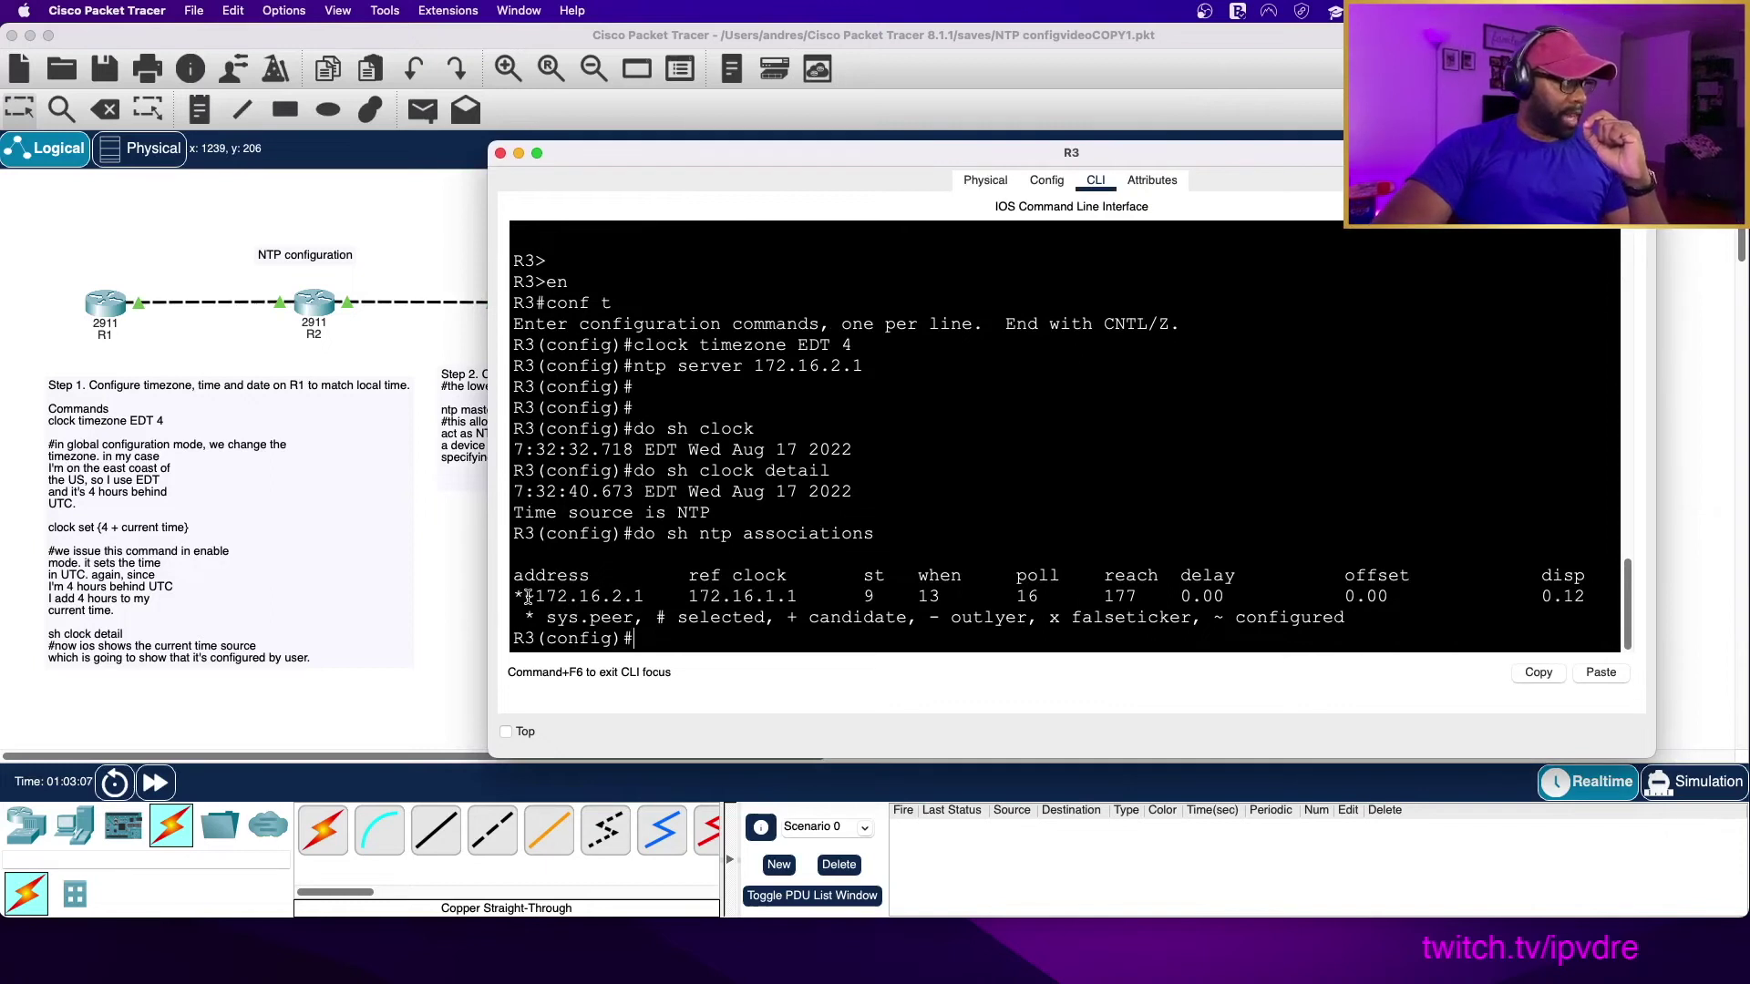
Highlight the server address and ref clock entries in R3's NTP associations output, and reposition the window.
drag(536, 597, 649, 597)
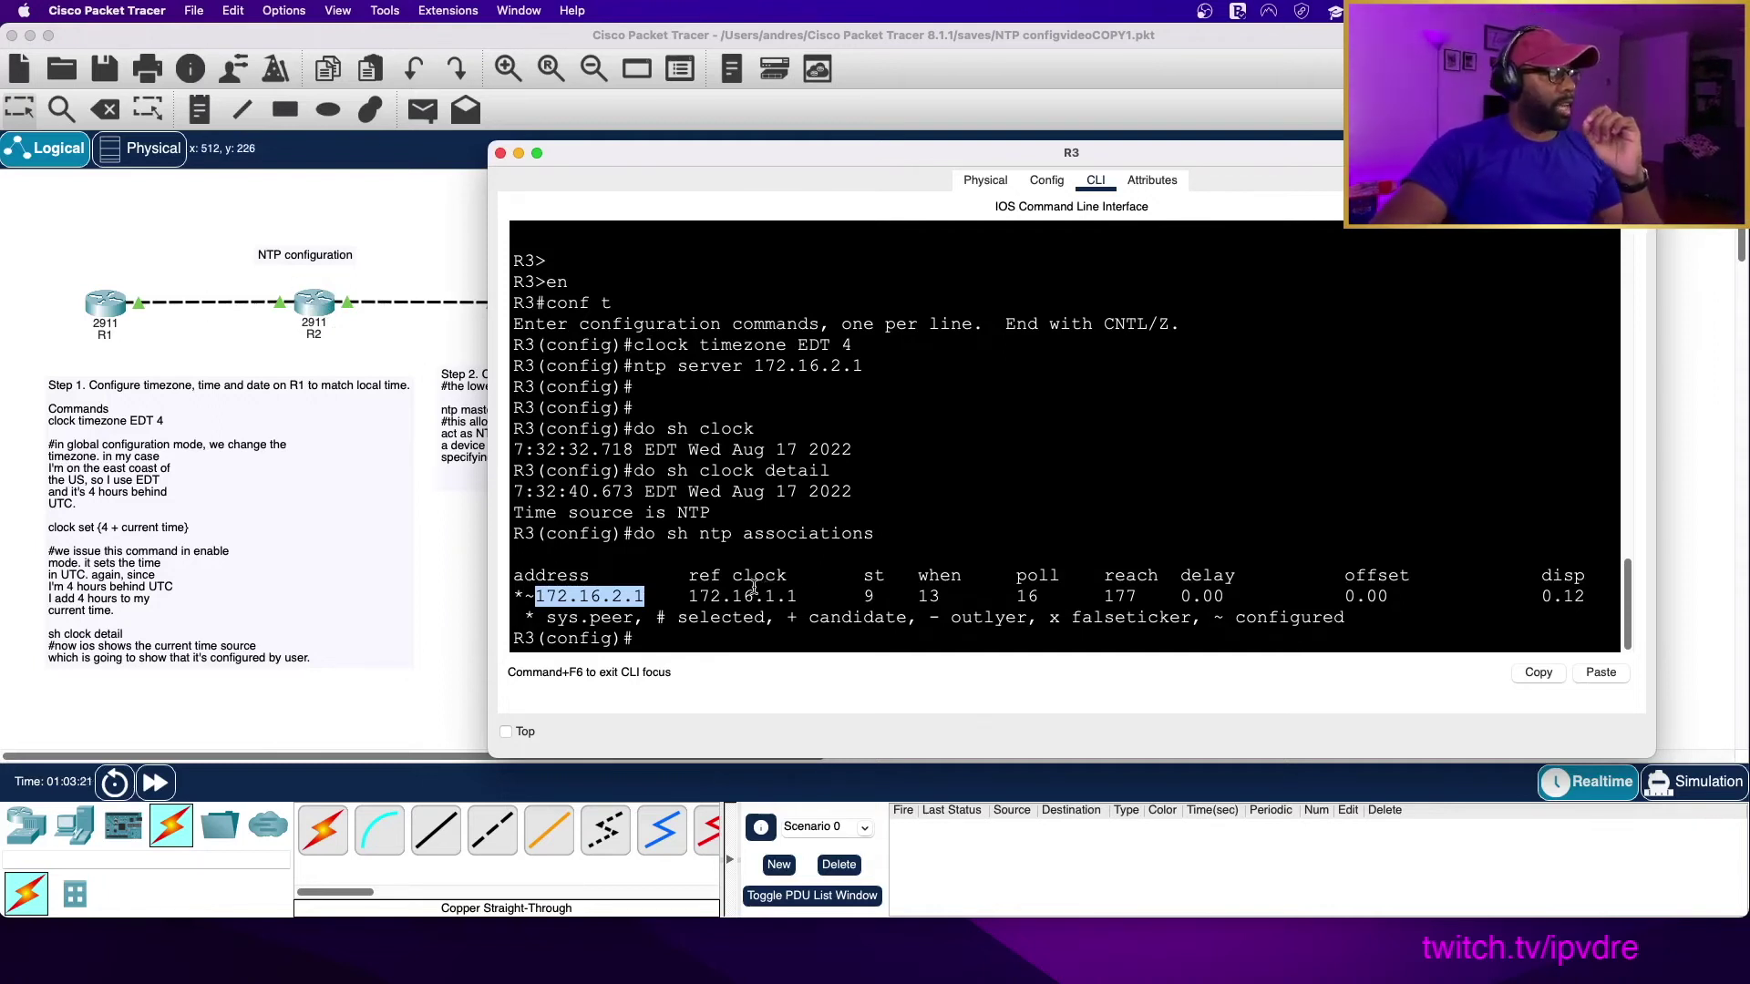
click(724, 601)
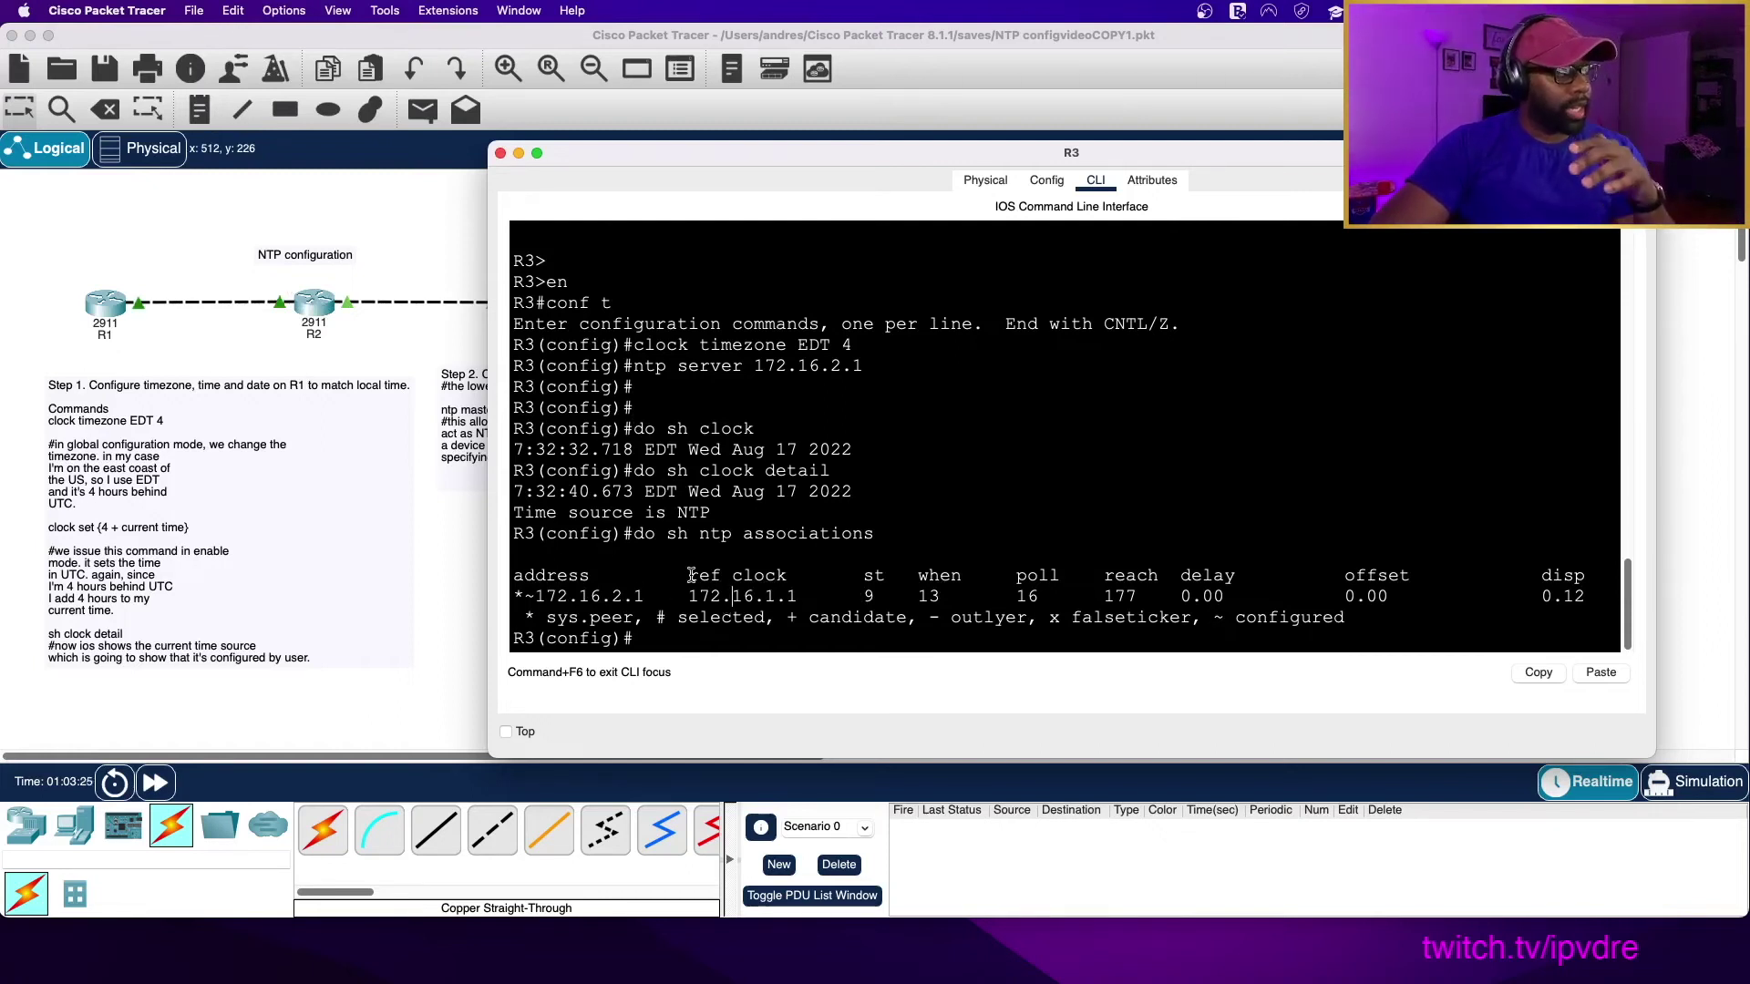
drag(688, 596, 797, 595)
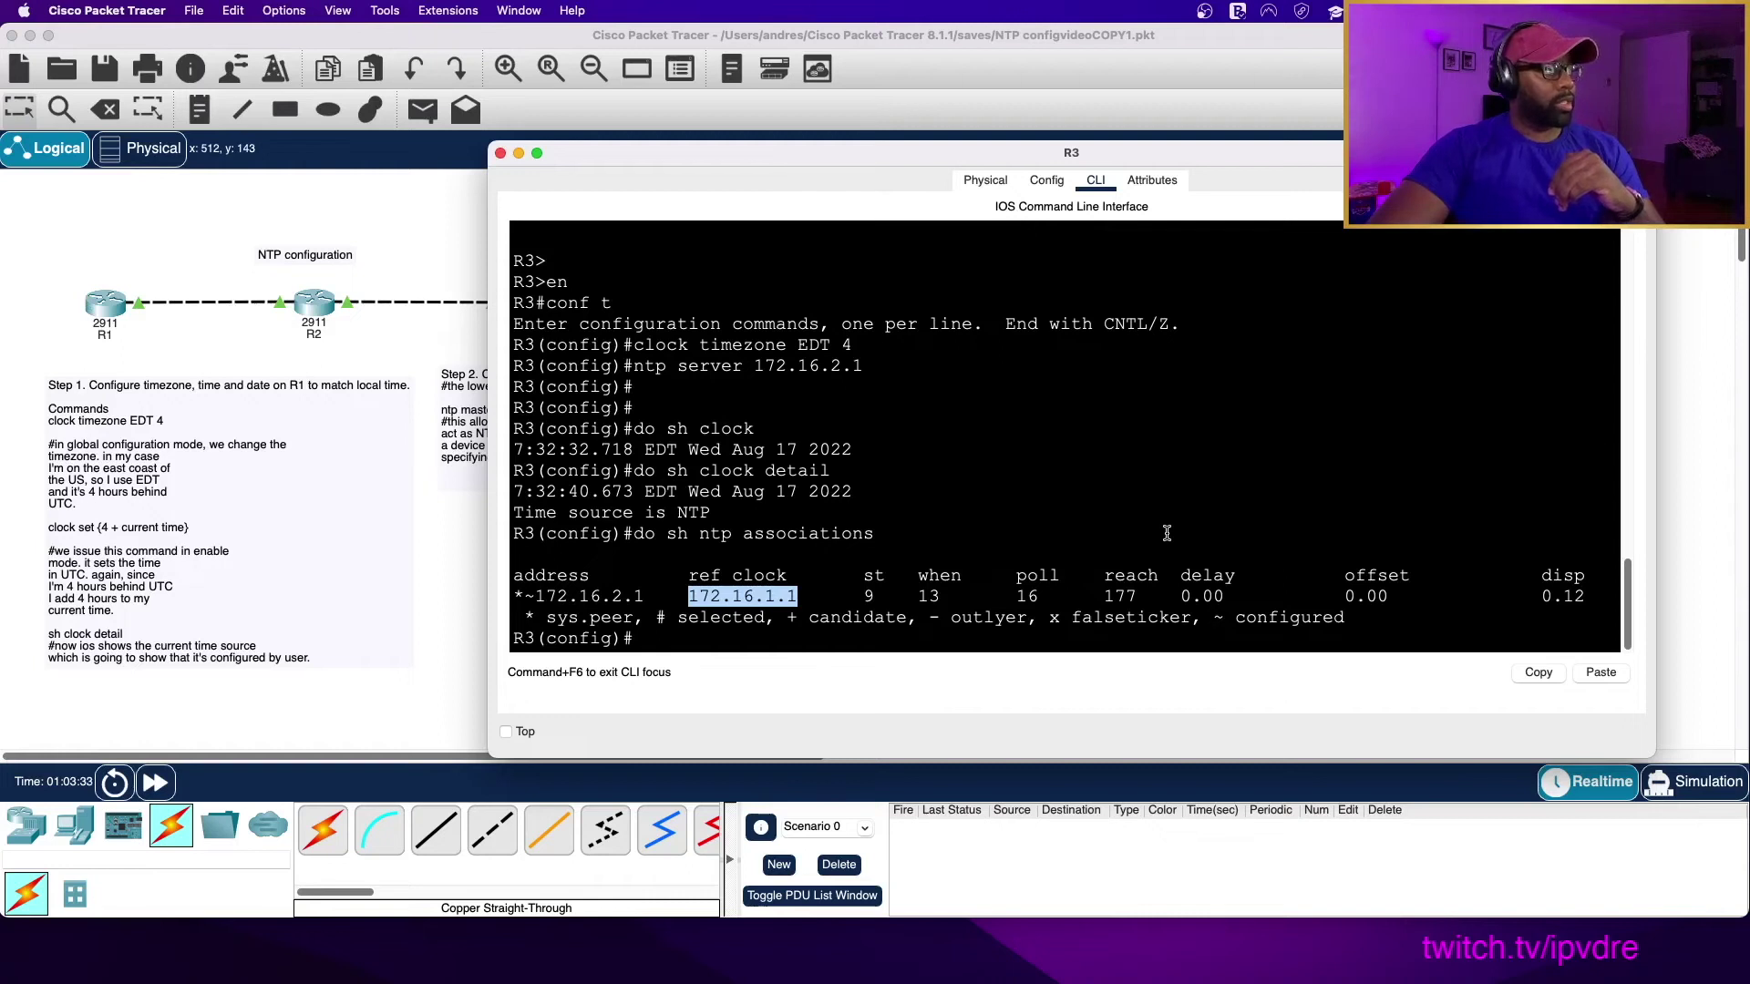
click(701, 638)
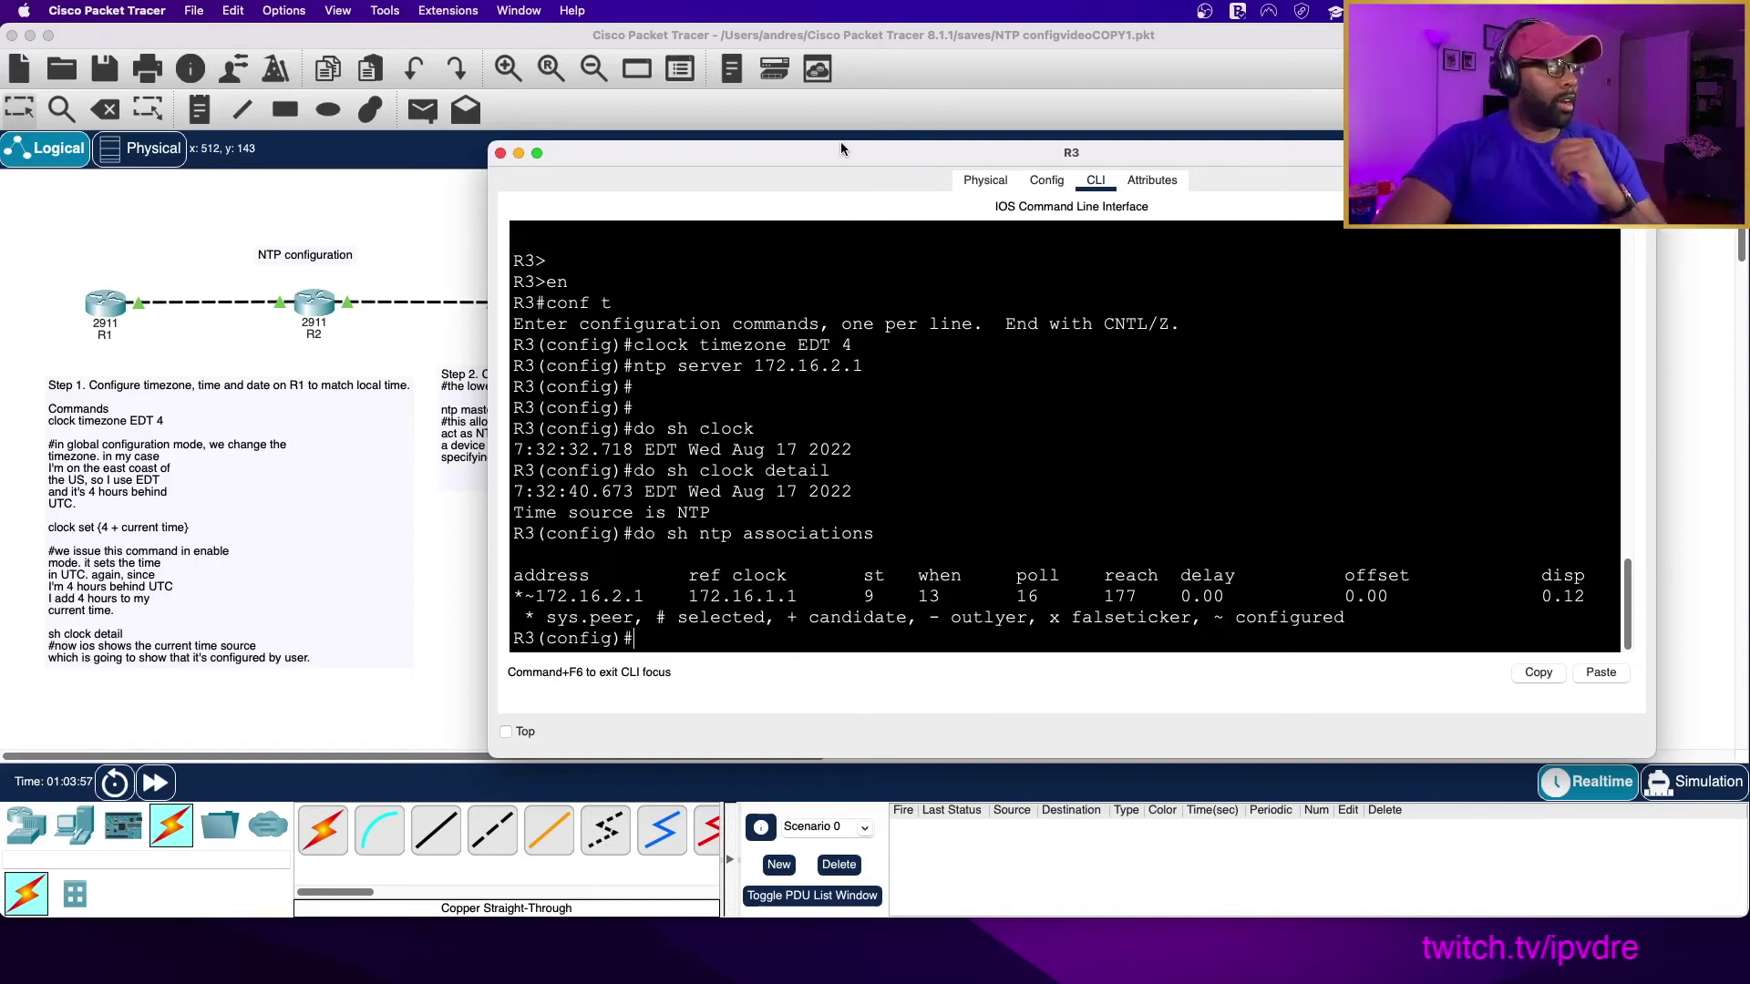
drag(841, 148, 737, 147)
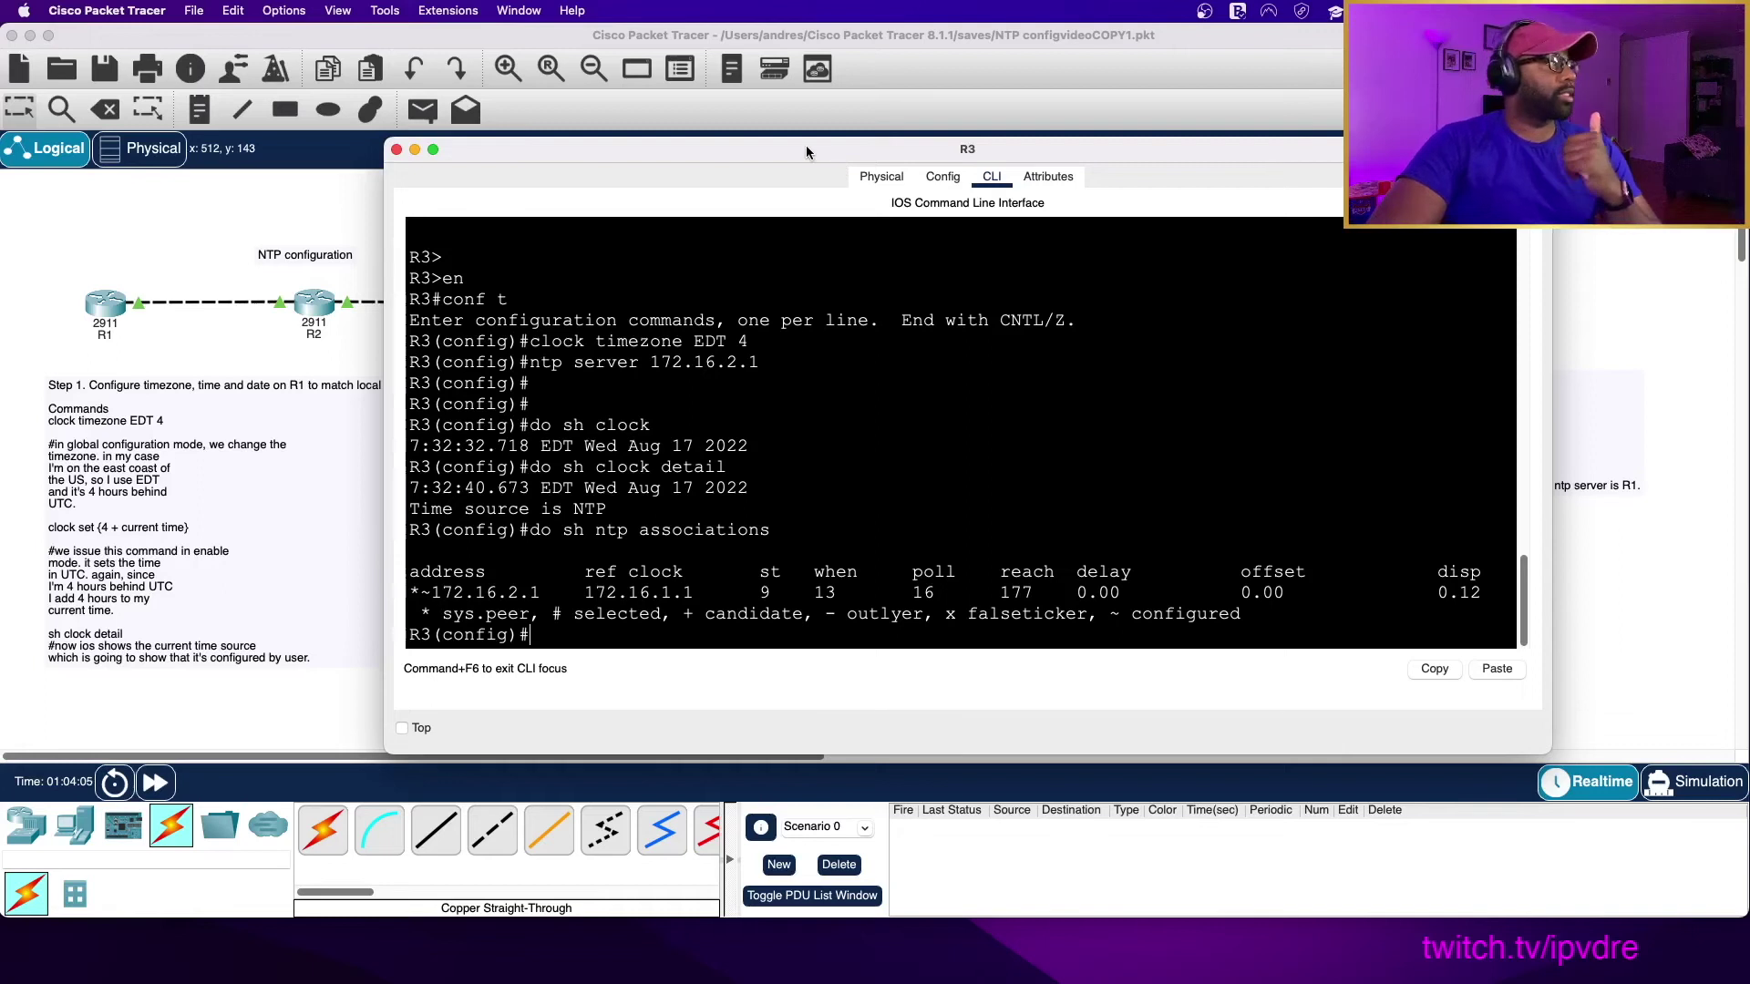
drag(804, 148, 811, 142)
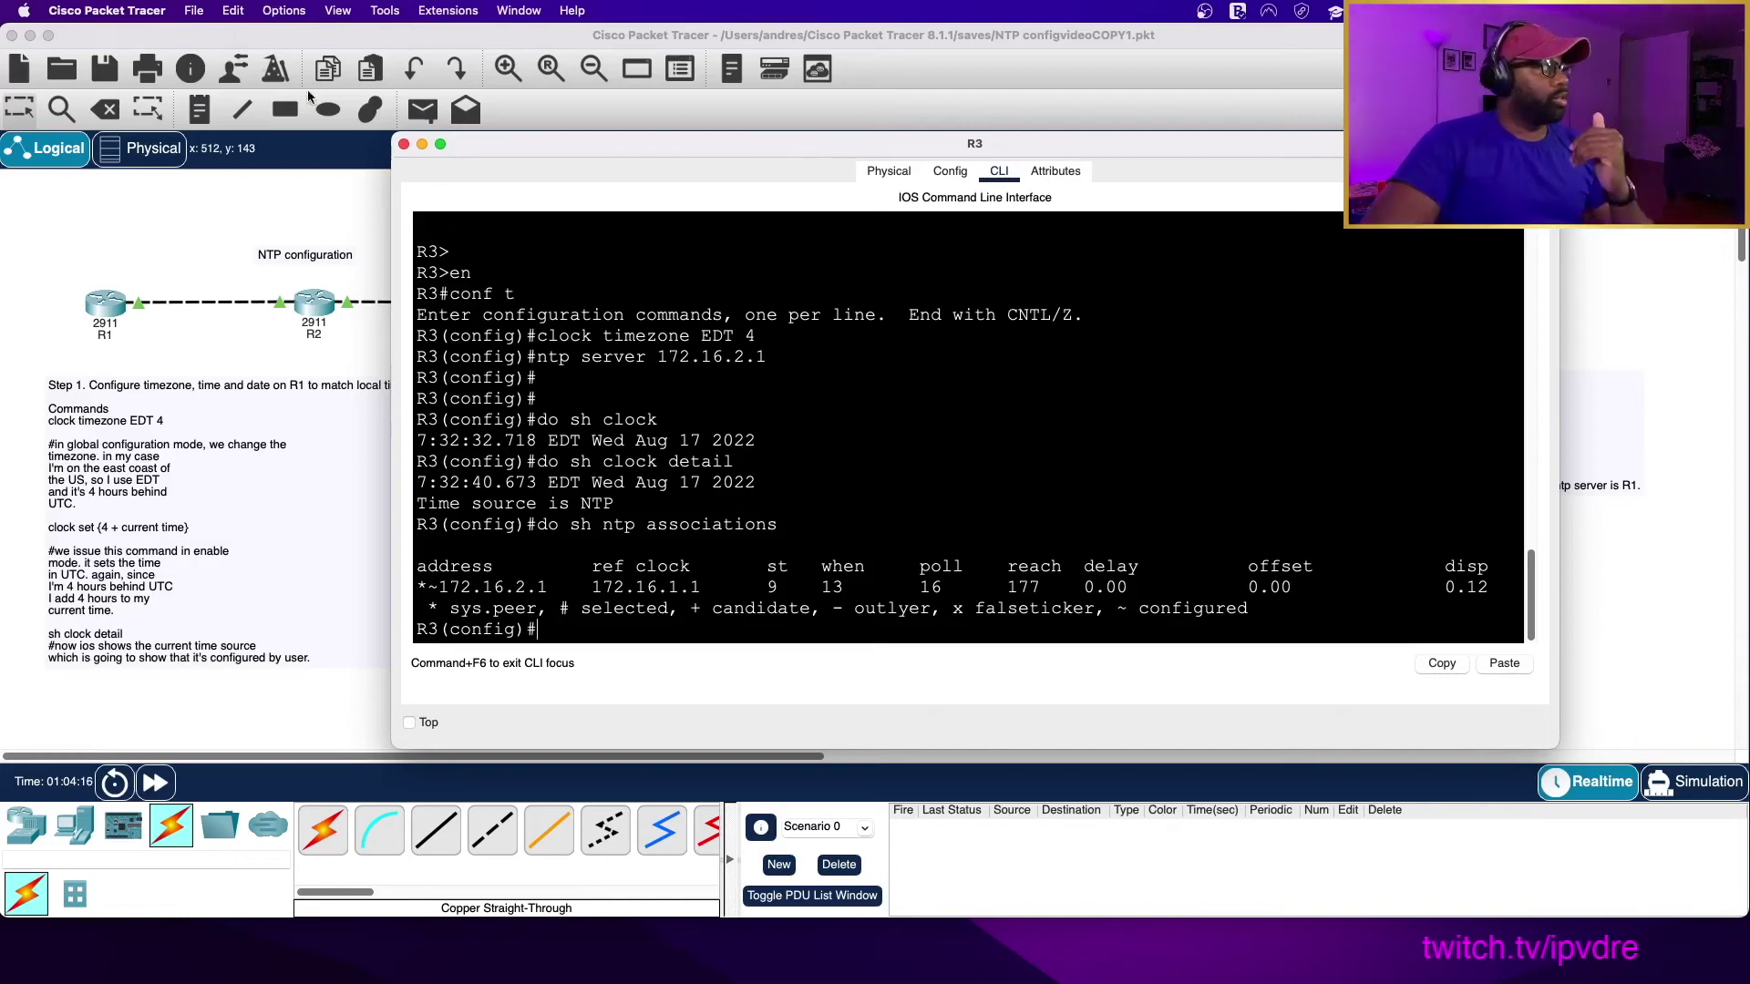
Return to the topology workspace and save the Packet Tracer file under its existing name.
click(225, 44)
click(192, 11)
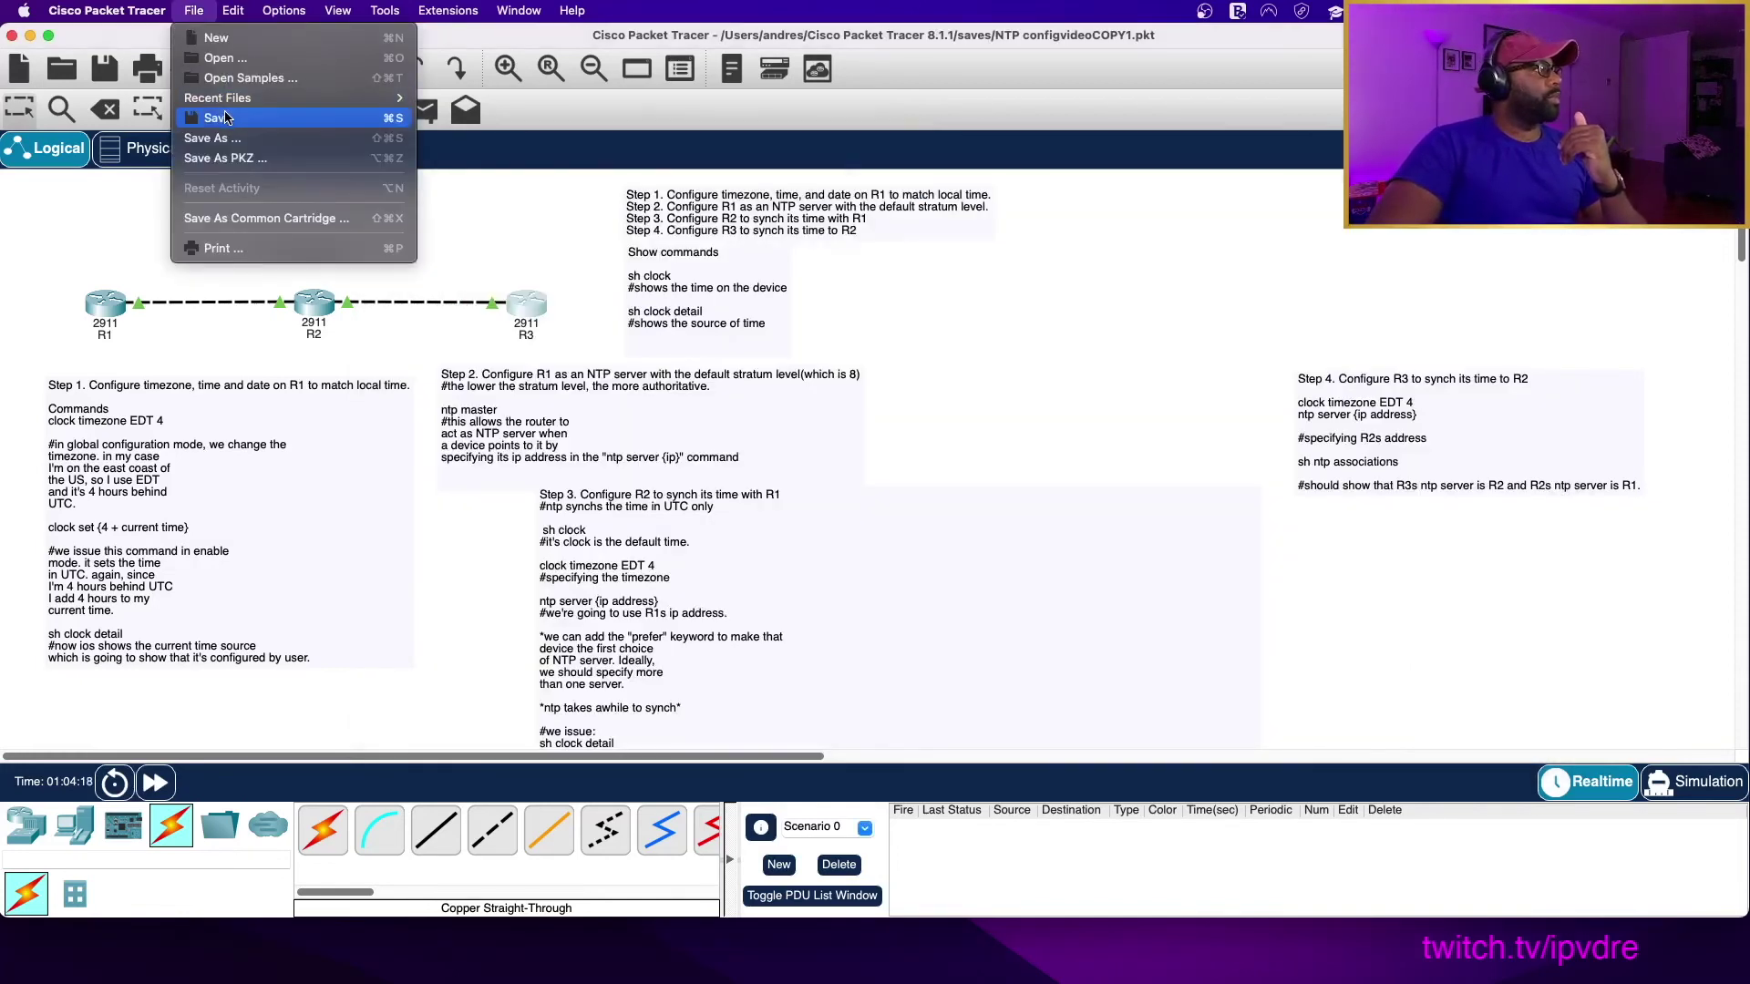
click(228, 116)
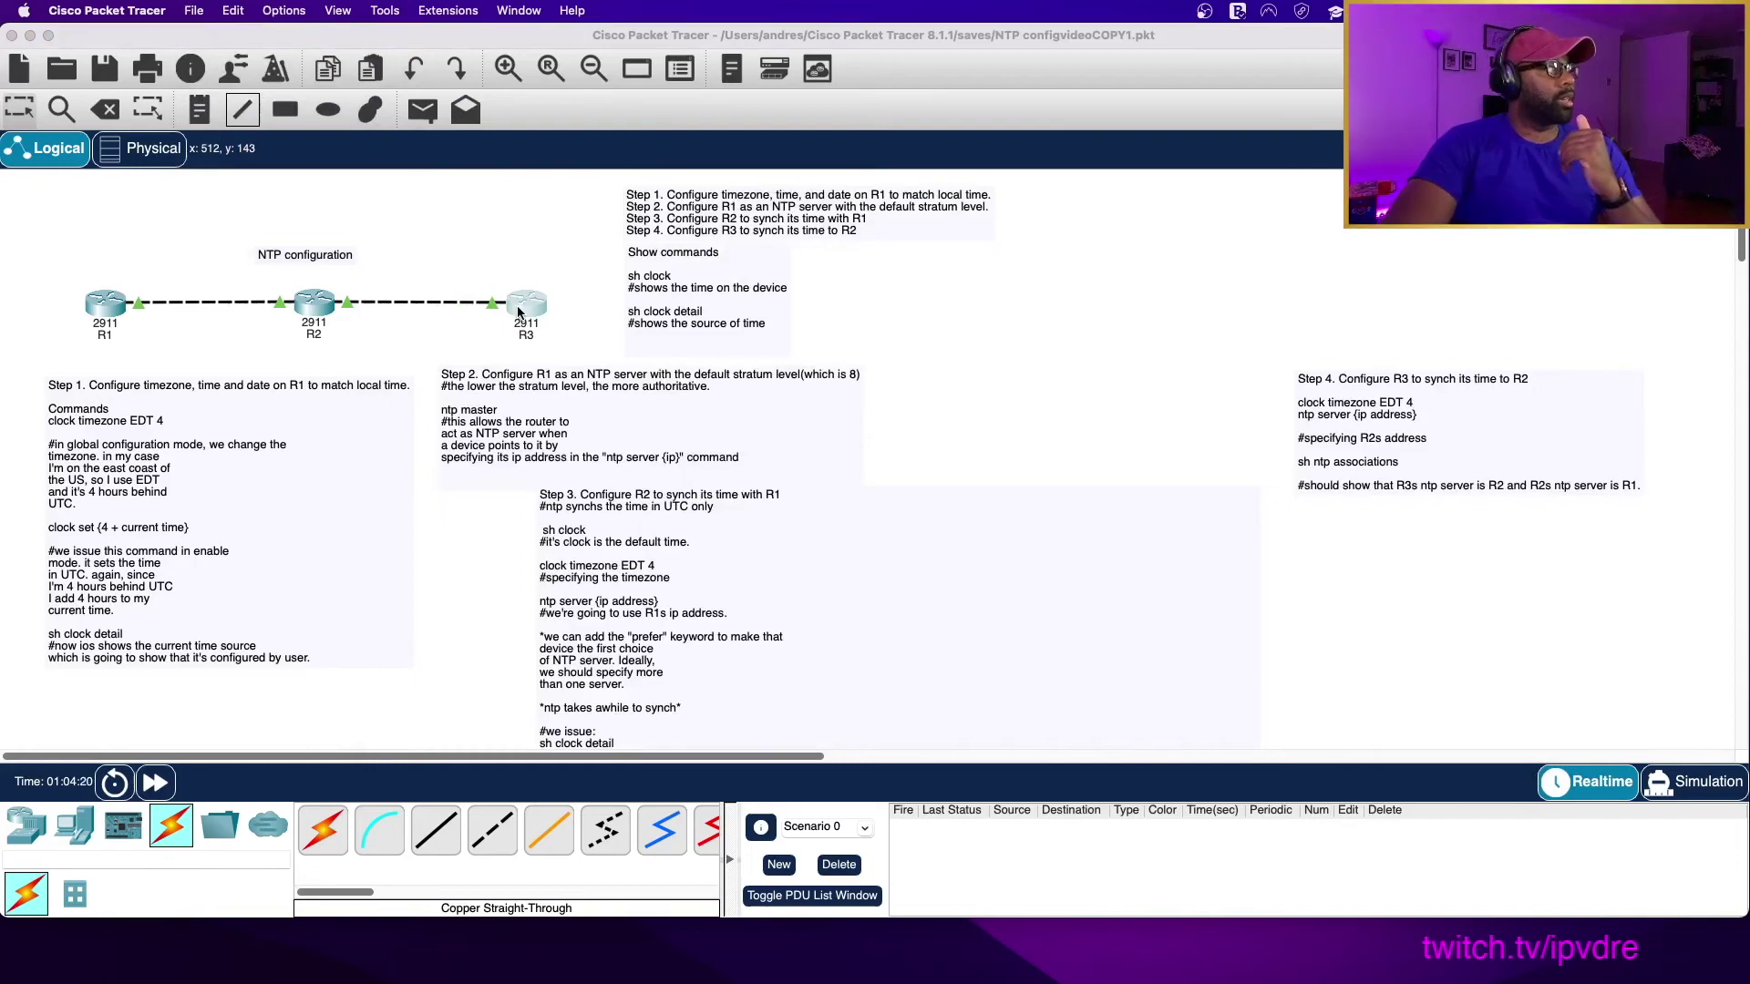
Reopen R3's command line and try to mark its NTP server as preferred with ntp server 172.16.2.1 prefer.
click(521, 301)
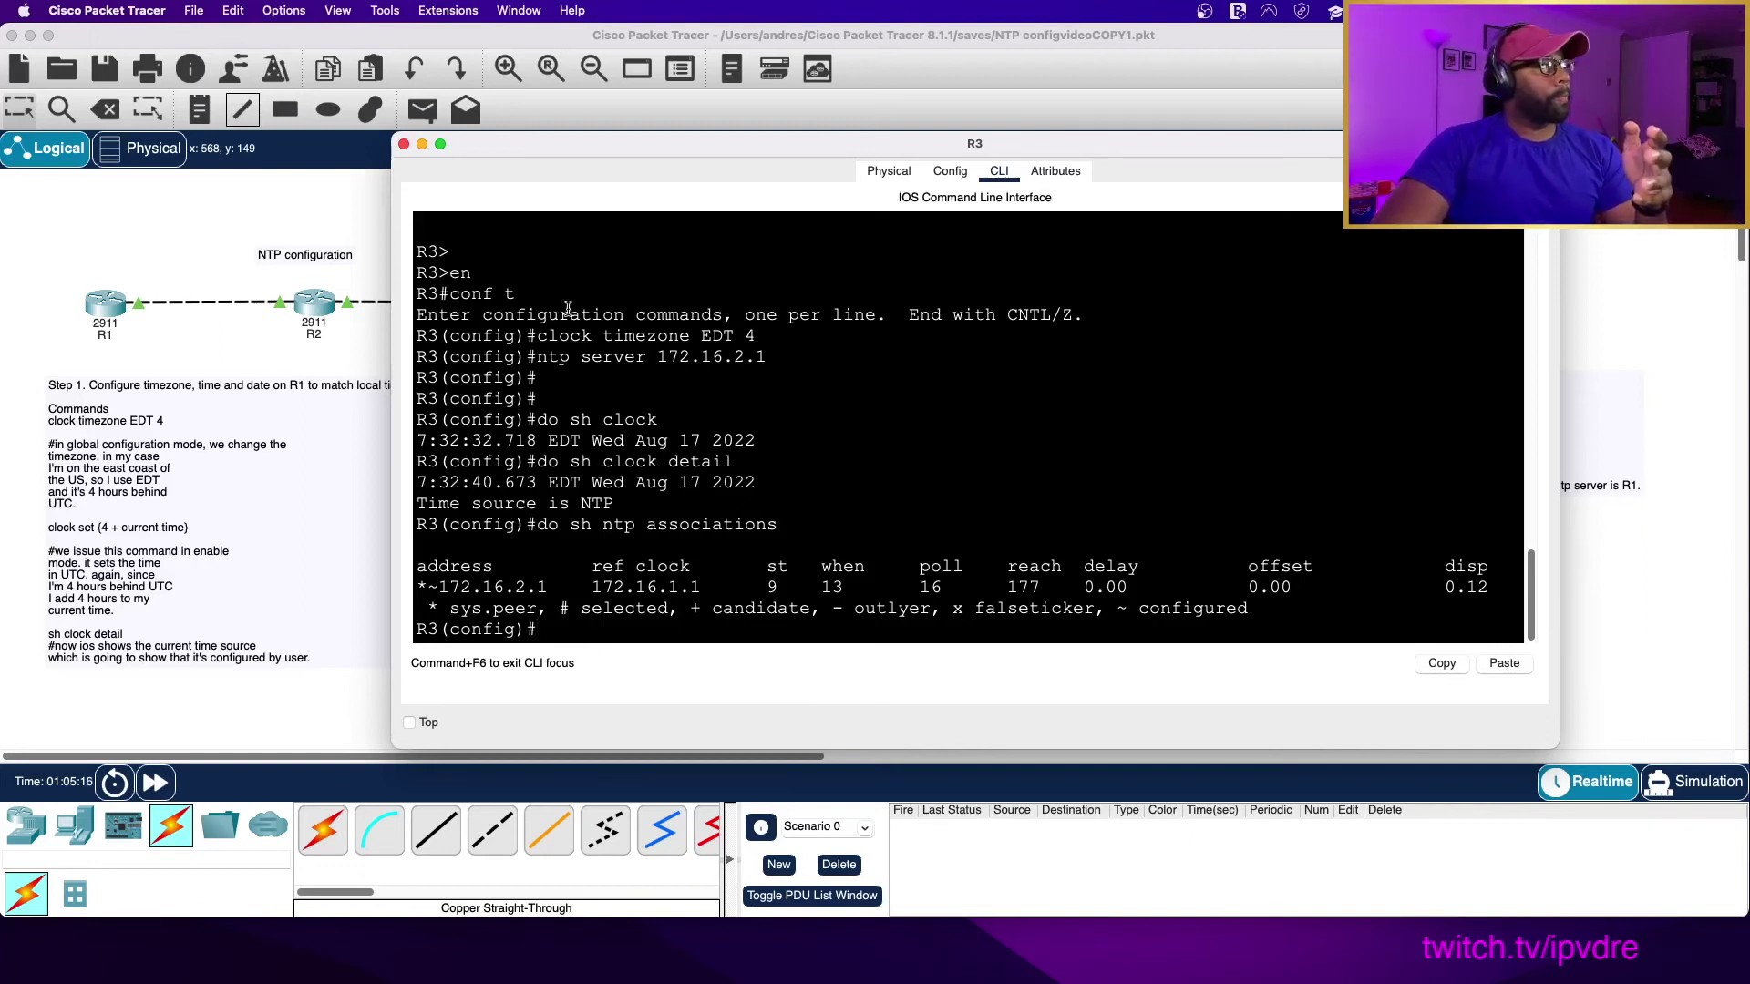
drag(521, 137, 688, 133)
text(ntp ser)
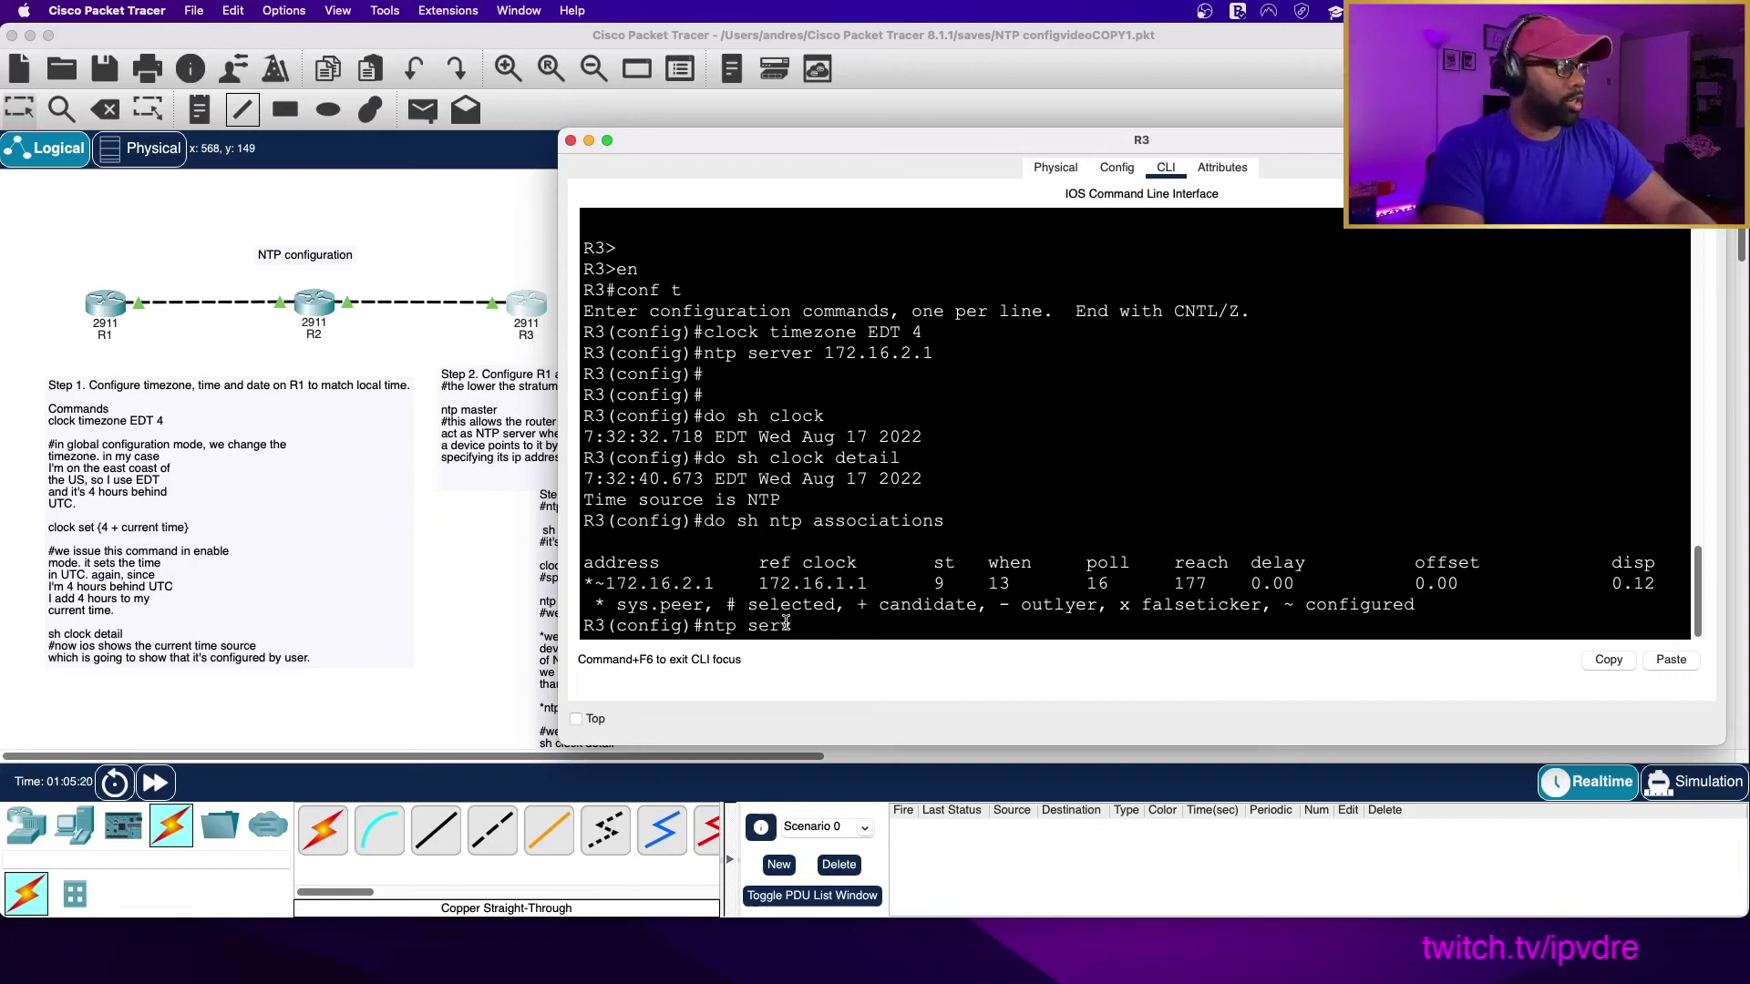
text(ver 172.16.2.1 prefer)
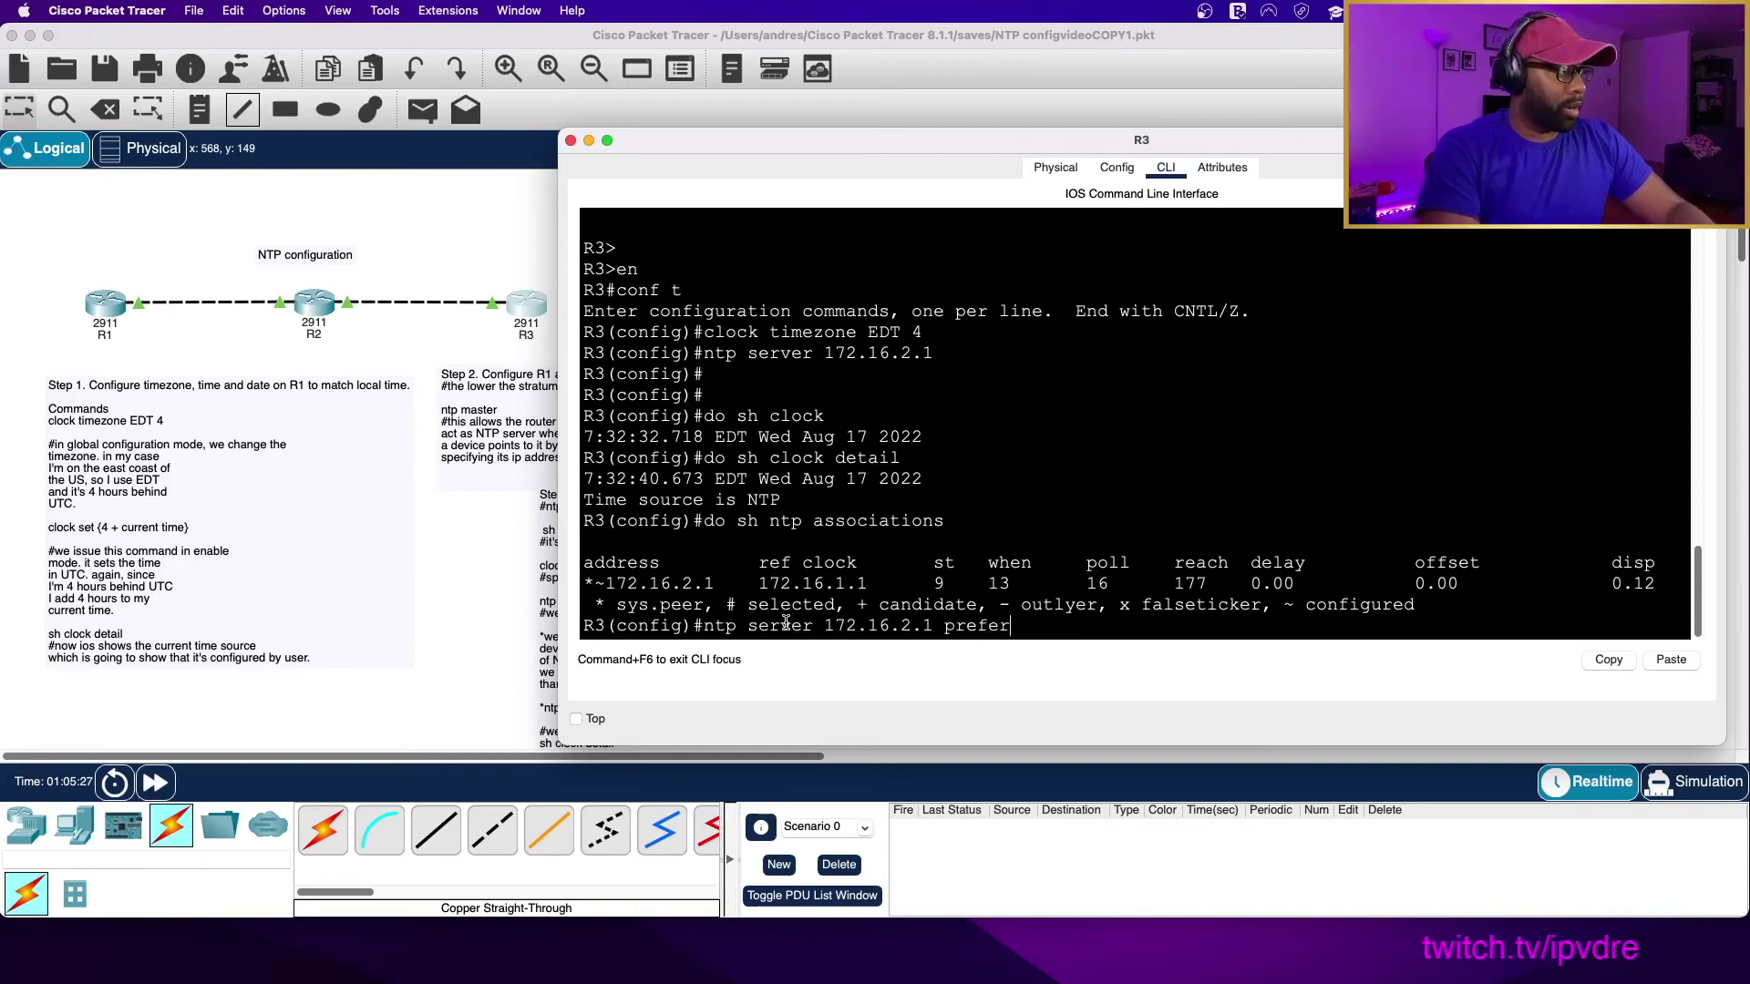
key(Return)
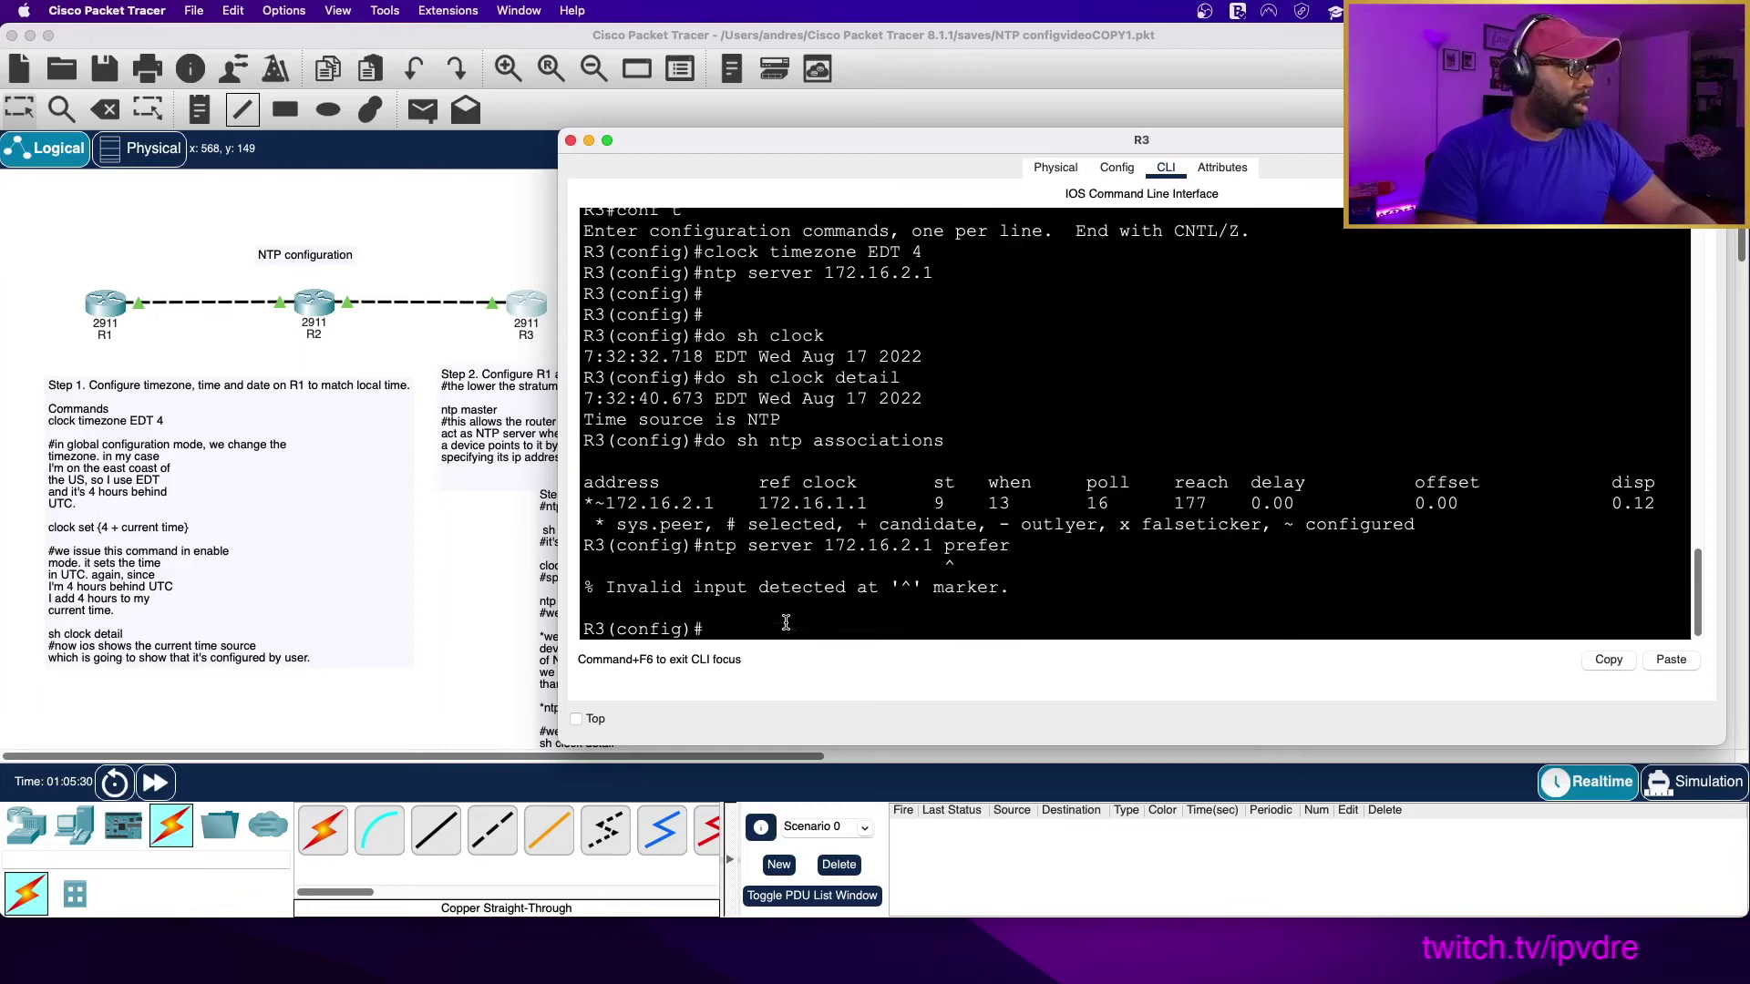
key(Up)
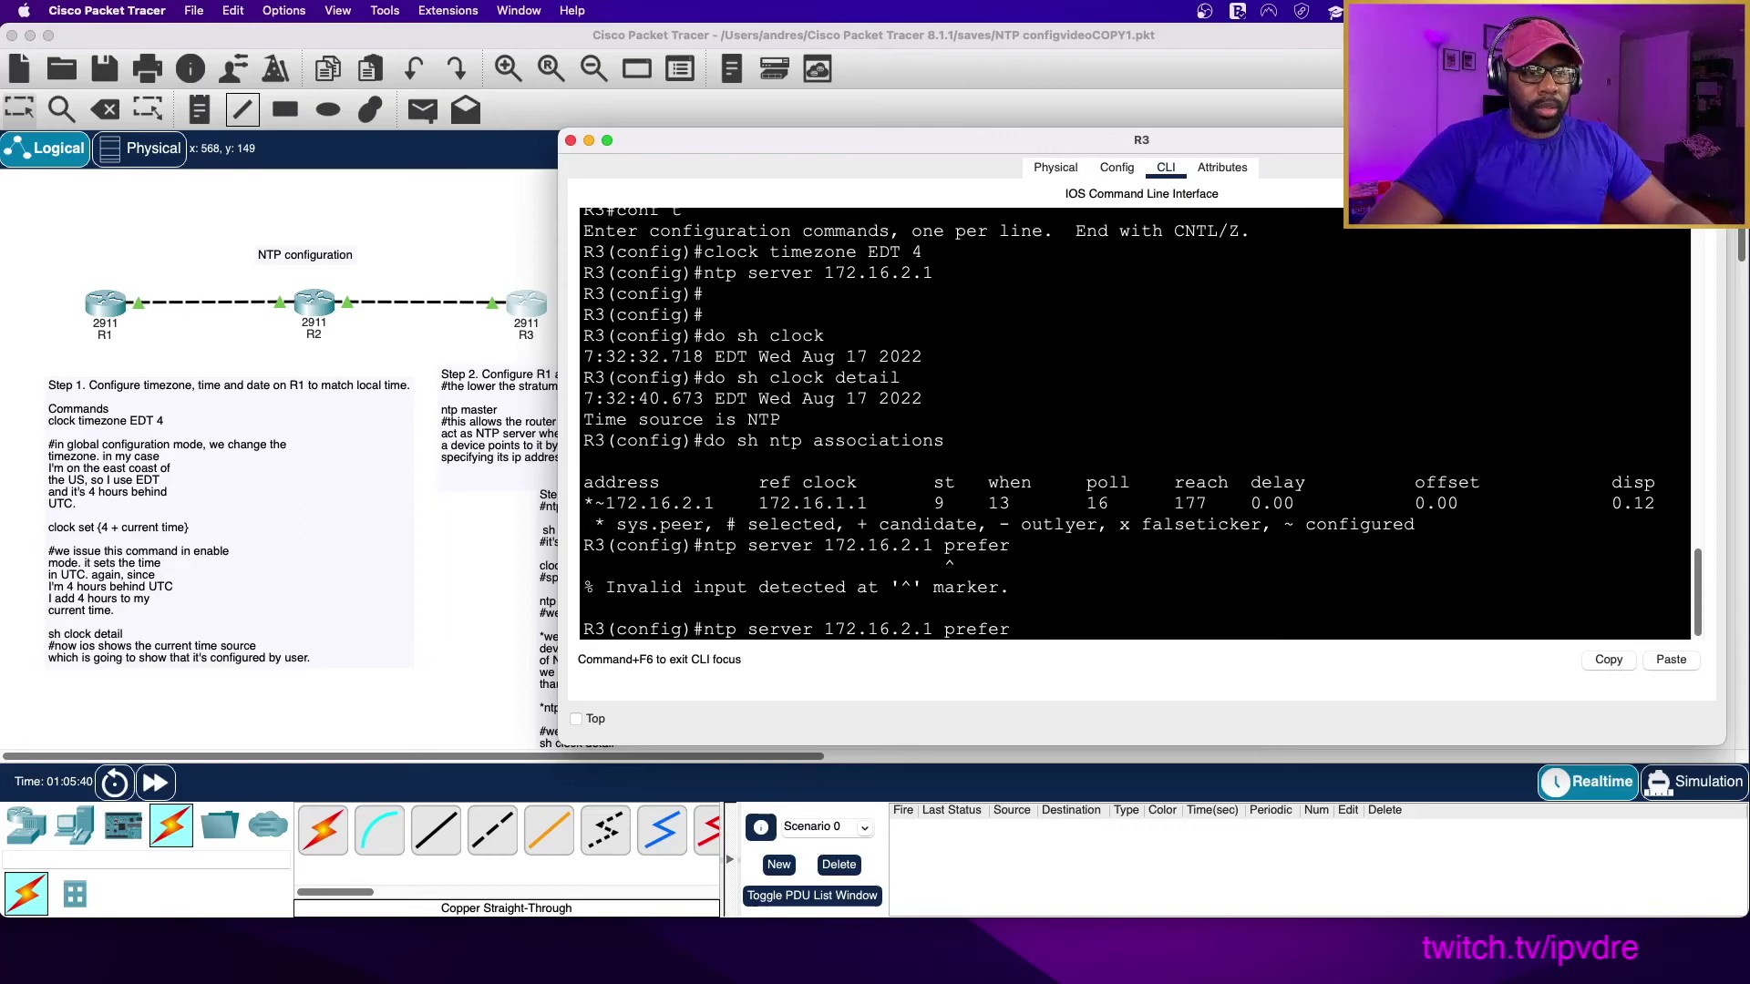
key(super+Tab)
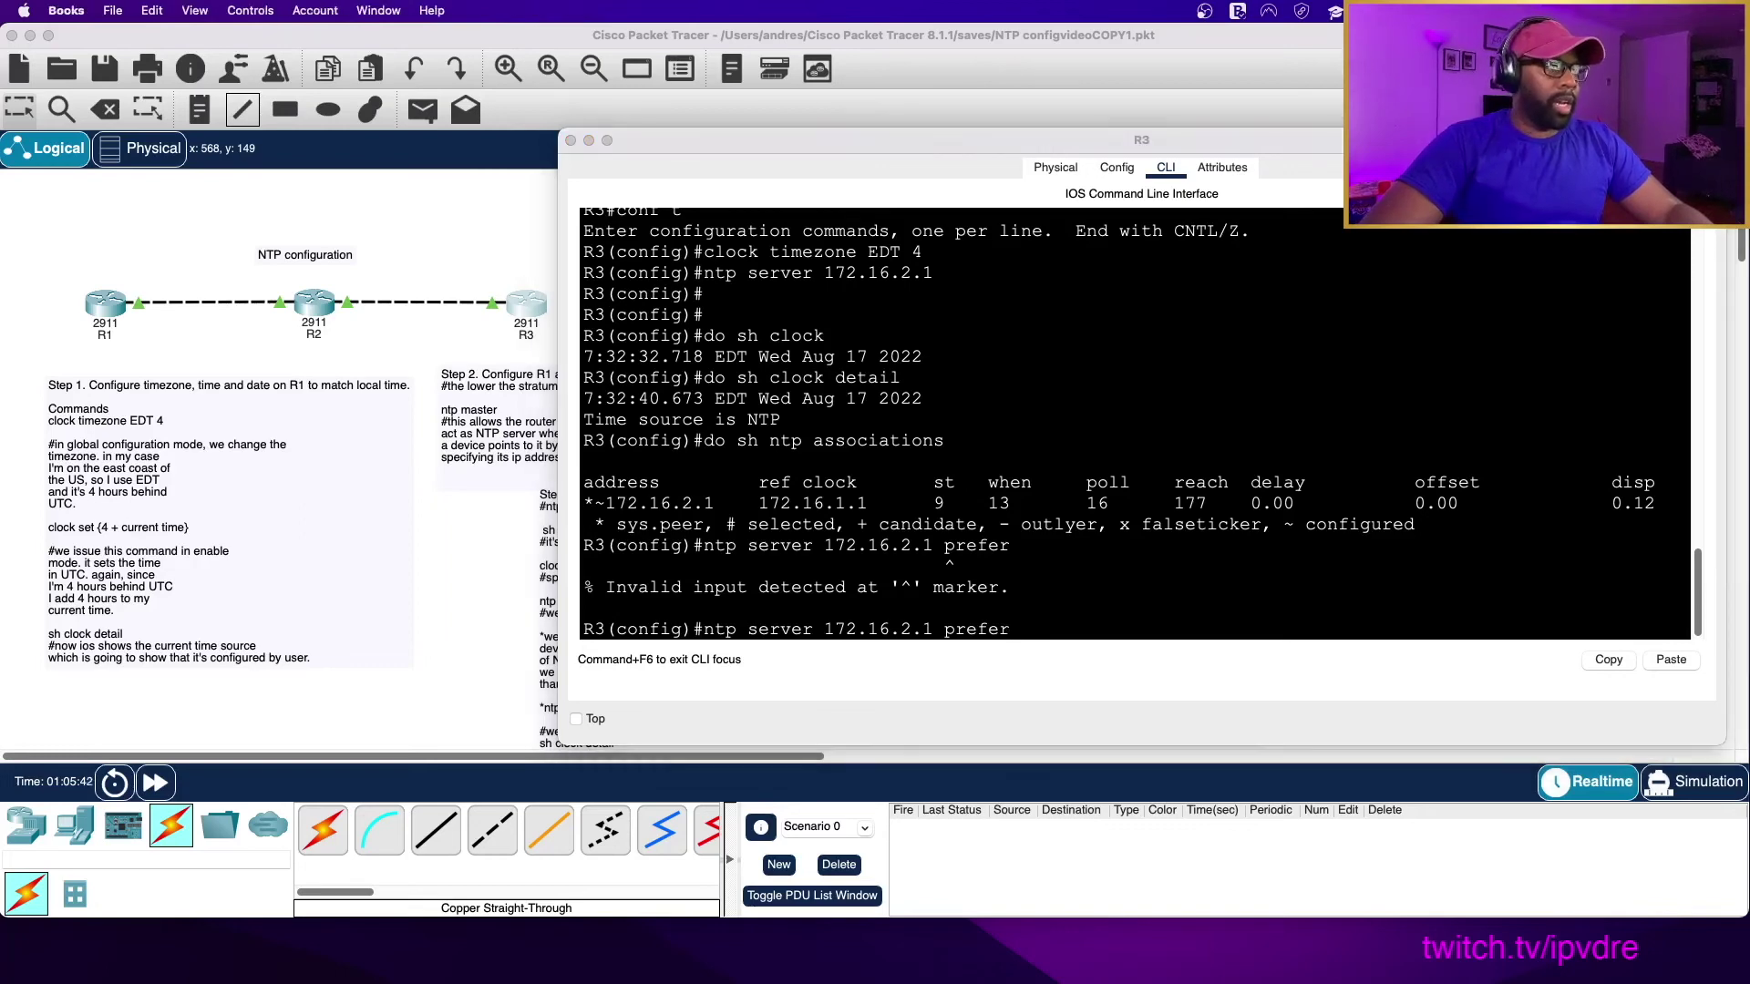
key(super+w)
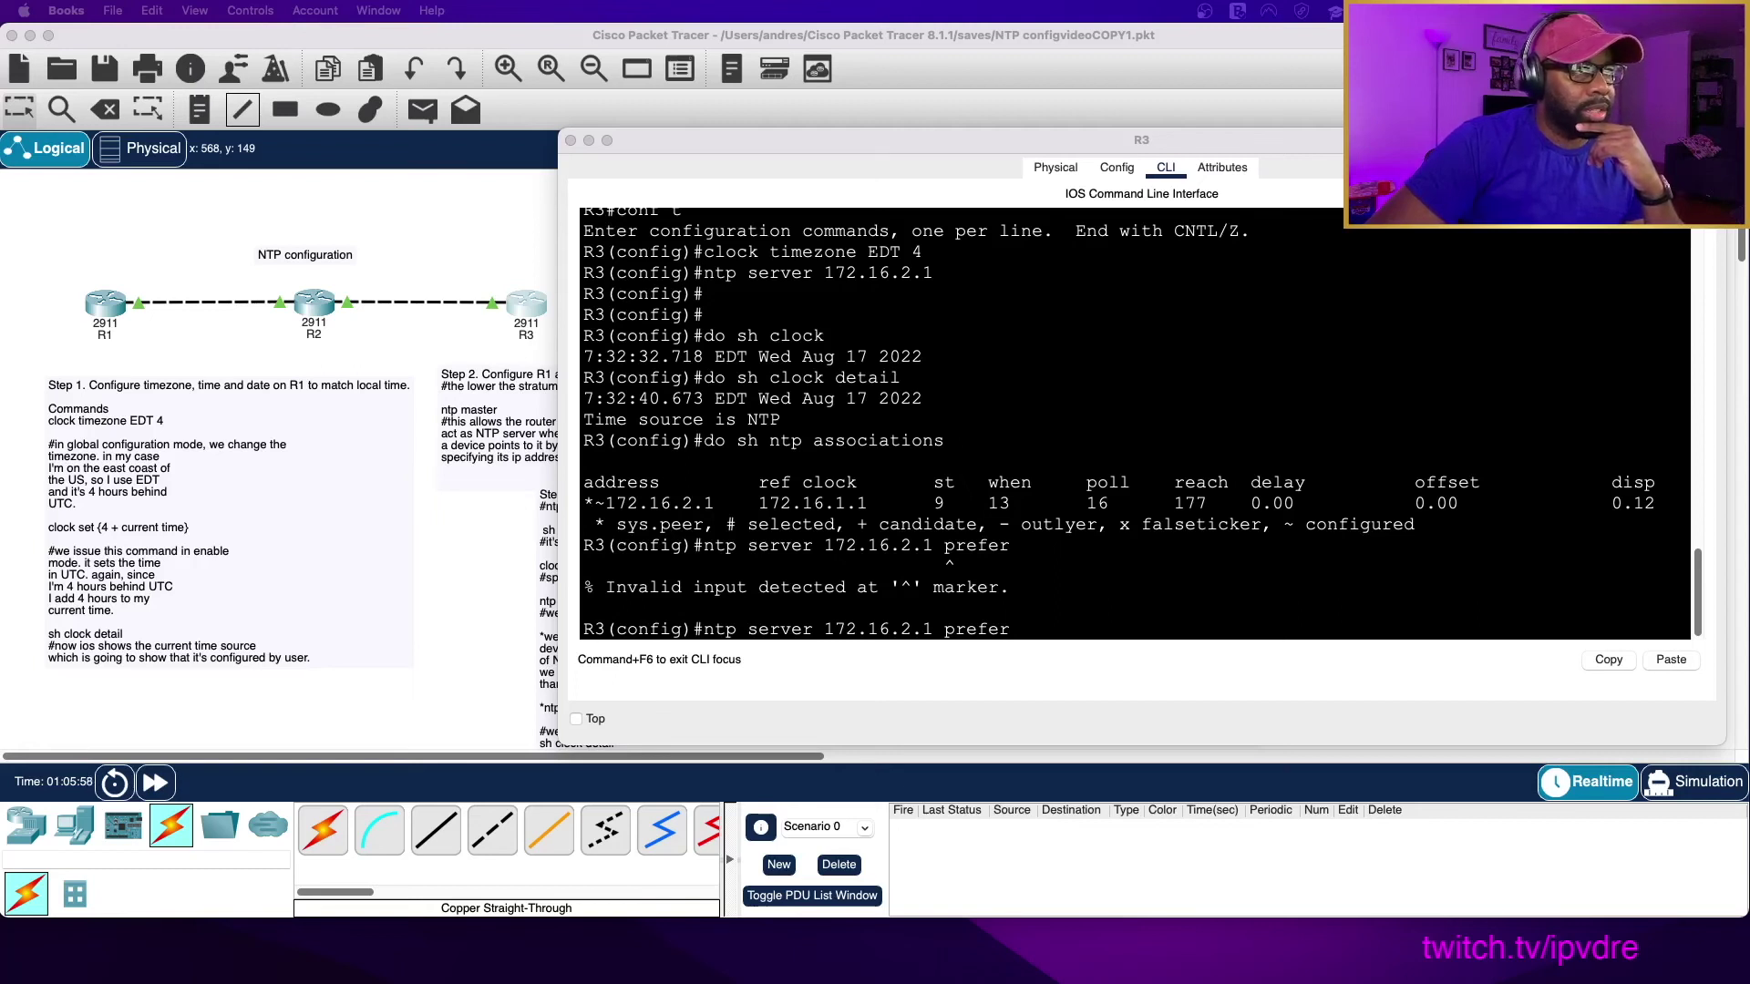
click(1021, 635)
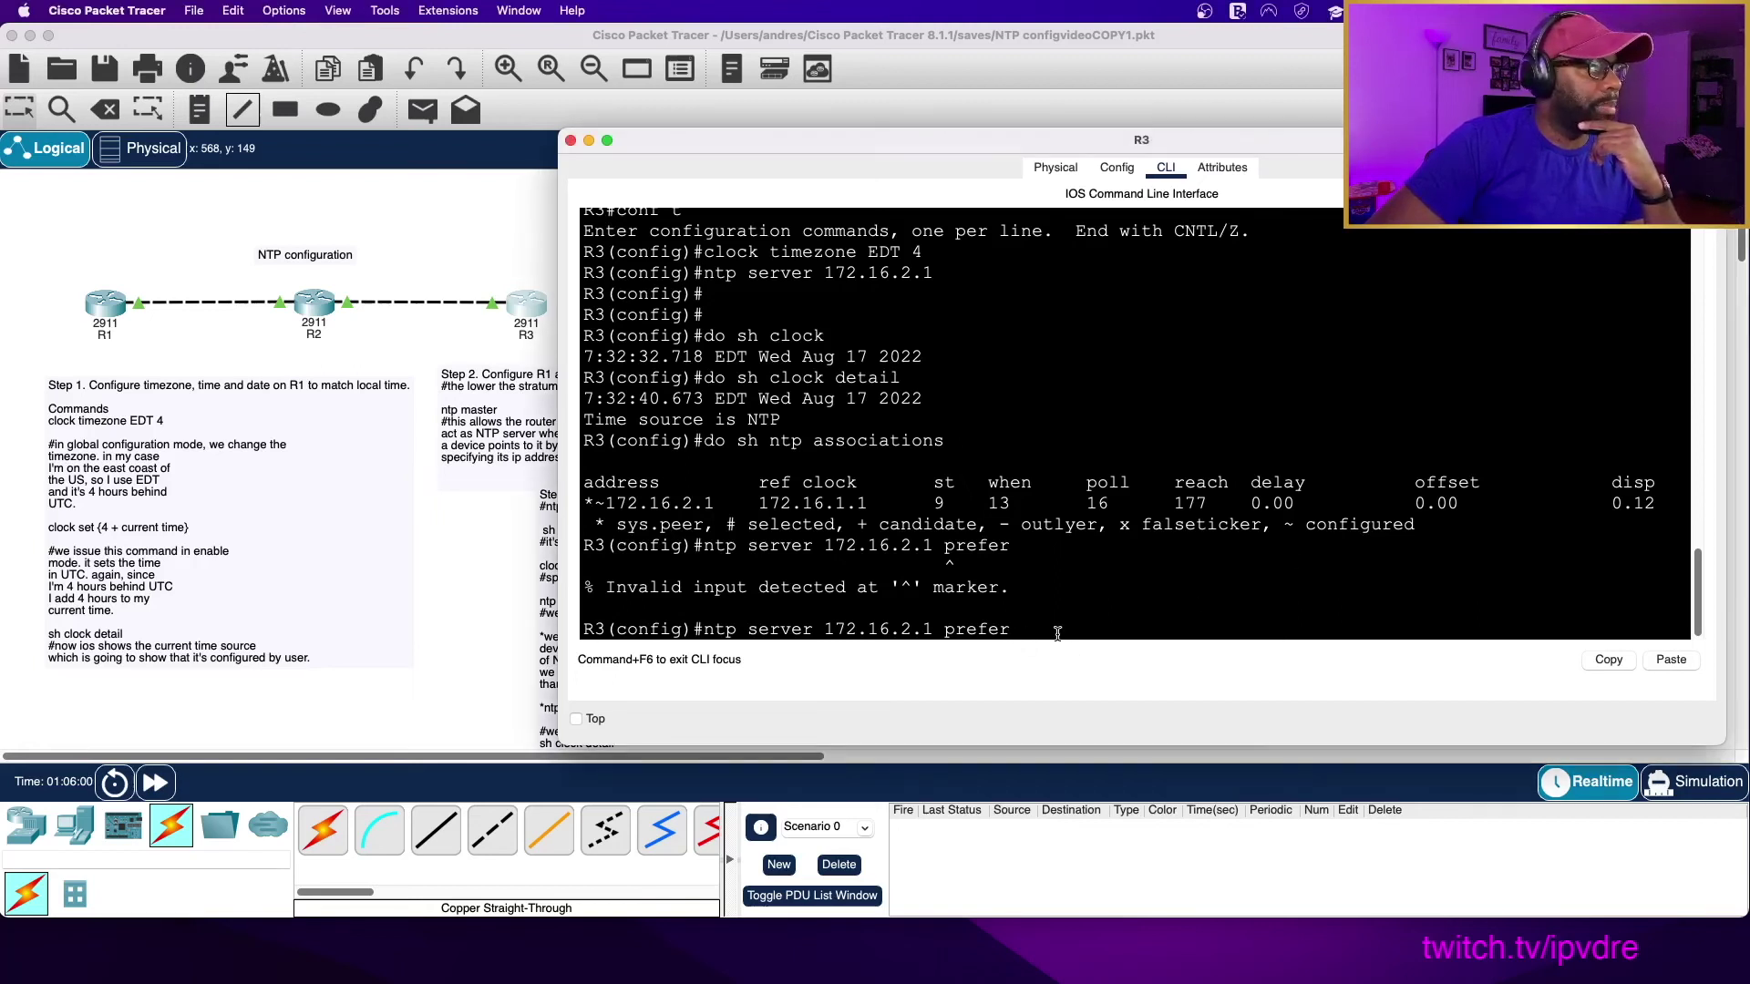
key(BackSpace)
key(BackSpace)
key(BackSpace)
key(BackSpace)
key(BackSpace)
key(BackSpace)
key(BackSpace)
key(BackSpace)
key(BackSpace)
key(BackSpace)
key(BackSpace)
key(BackSpace)
key(BackSpace)
key(BackSpace)
key(BackSpace)
key(BackSpace)
key(BackSpace)
key(BackSpace)
key(BackSpace)
key(BackSpace)
key(BackSpace)
key(BackSpace)
key(BackSpace)
key(BackSpace)
key(BackSpace)
key(BackSpace)
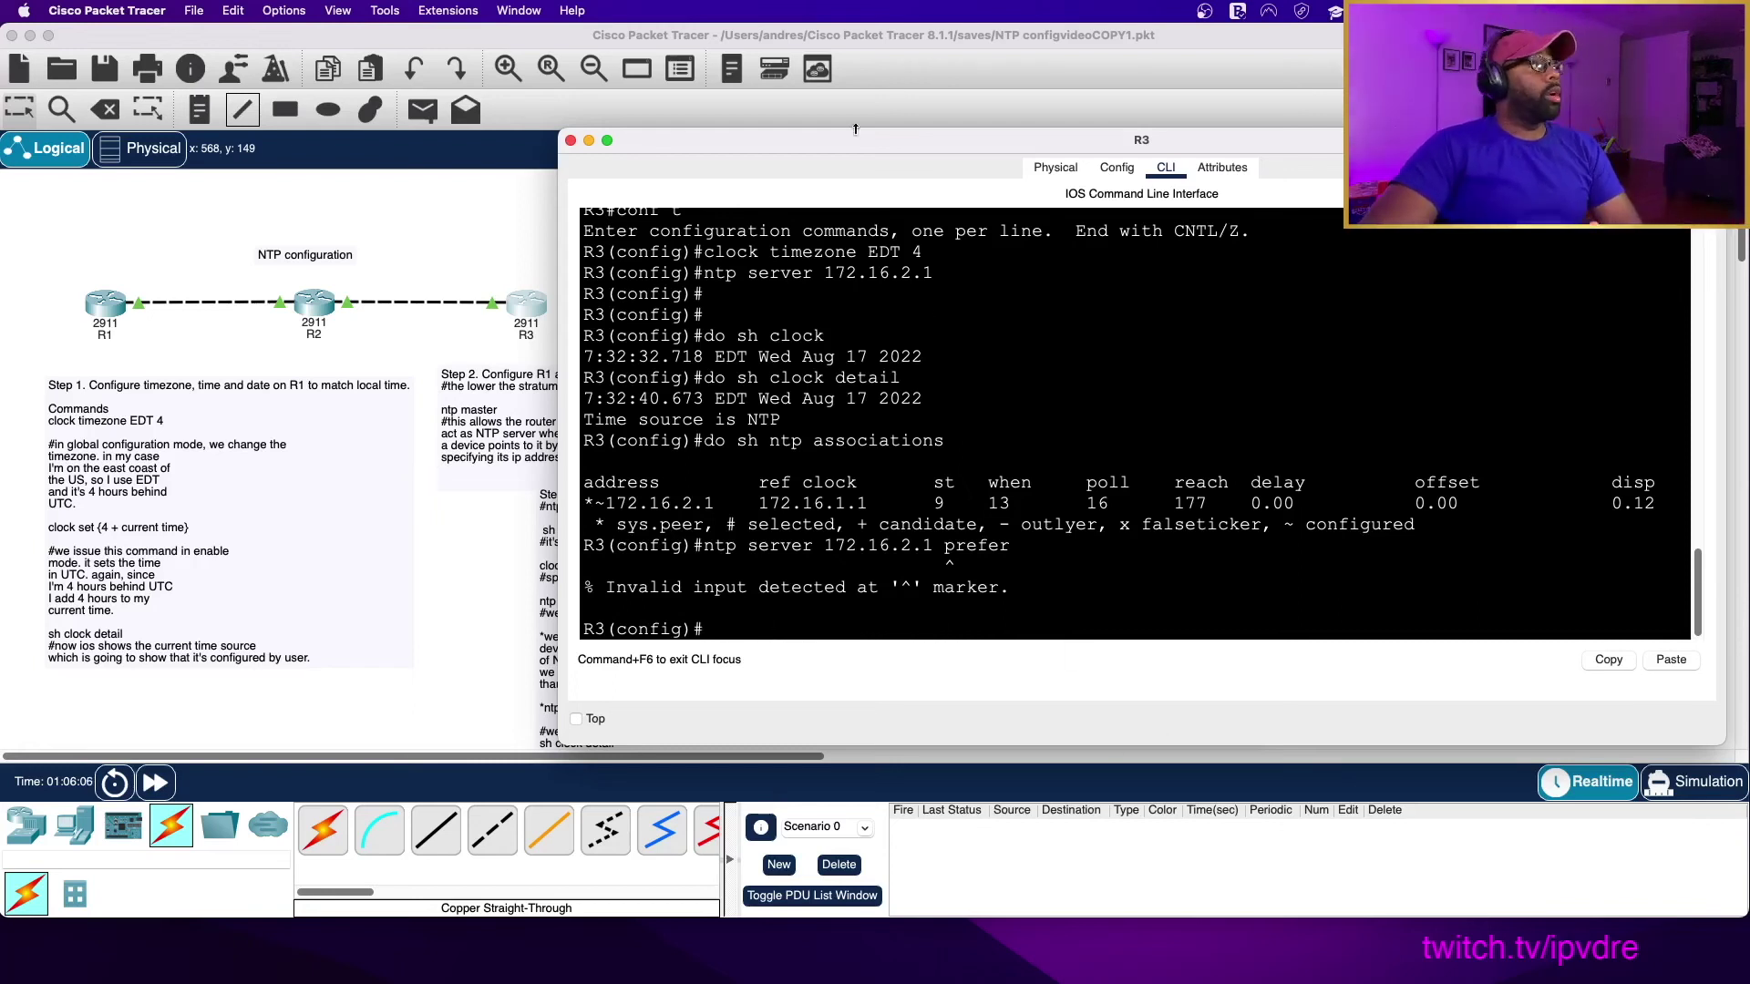
click(570, 139)
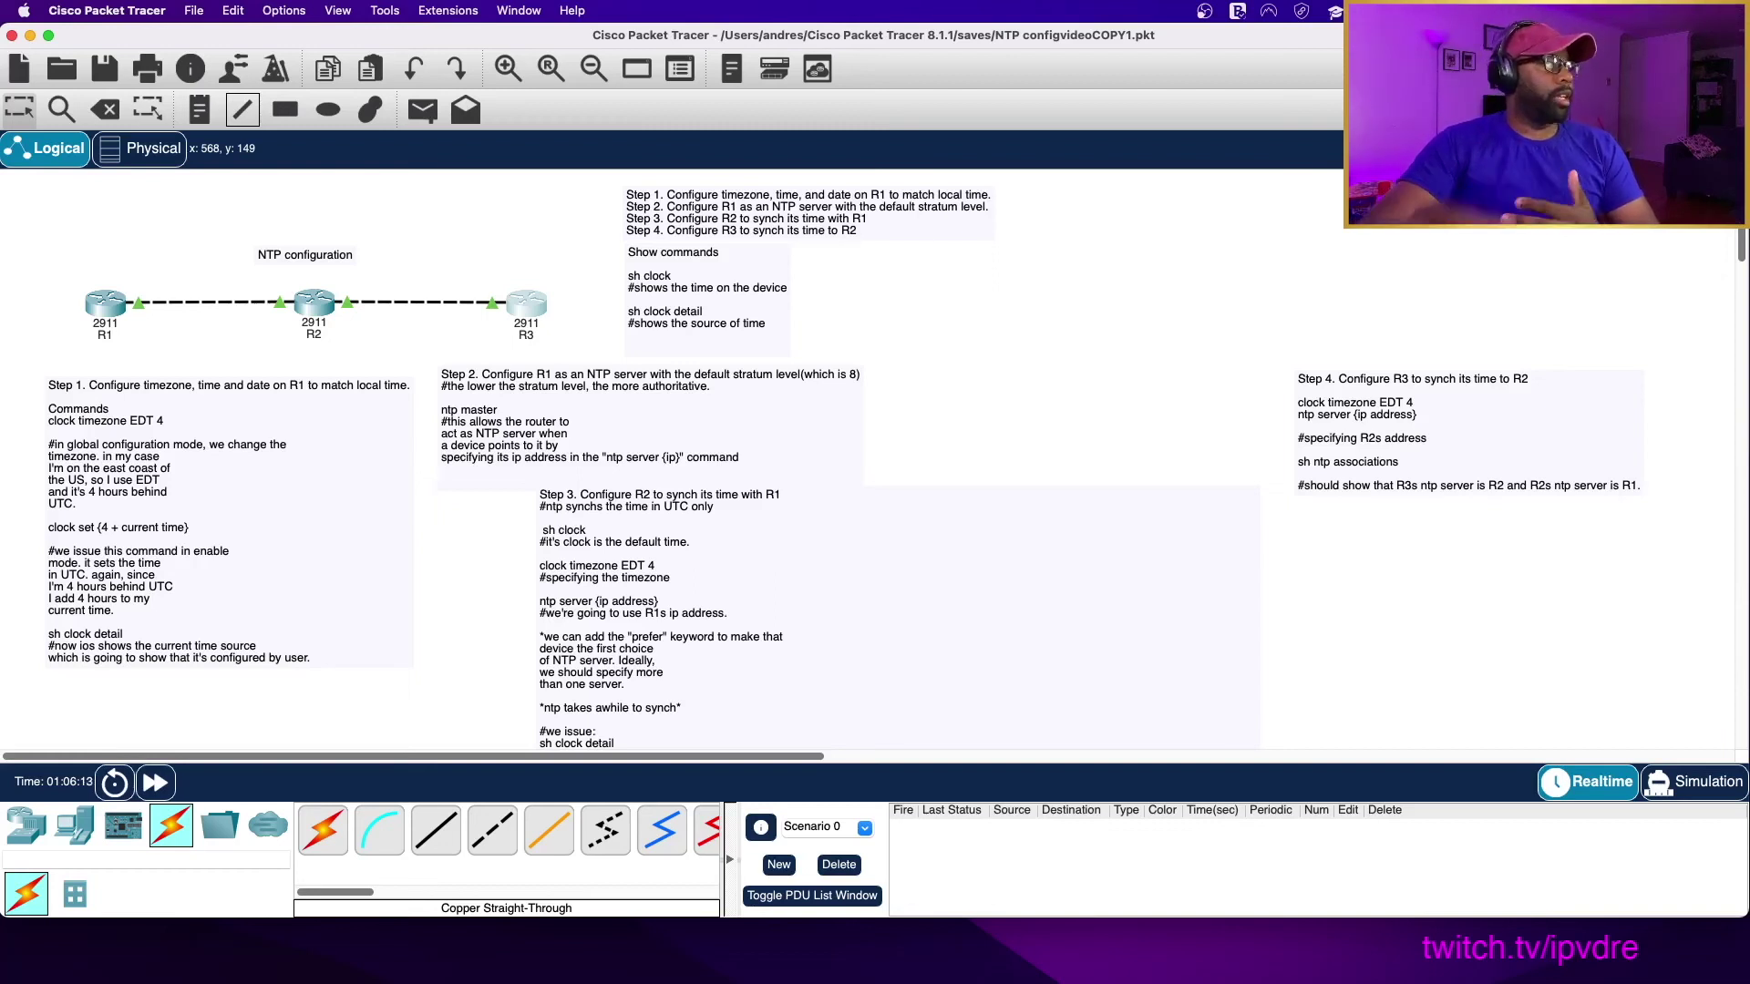
click(496, 303)
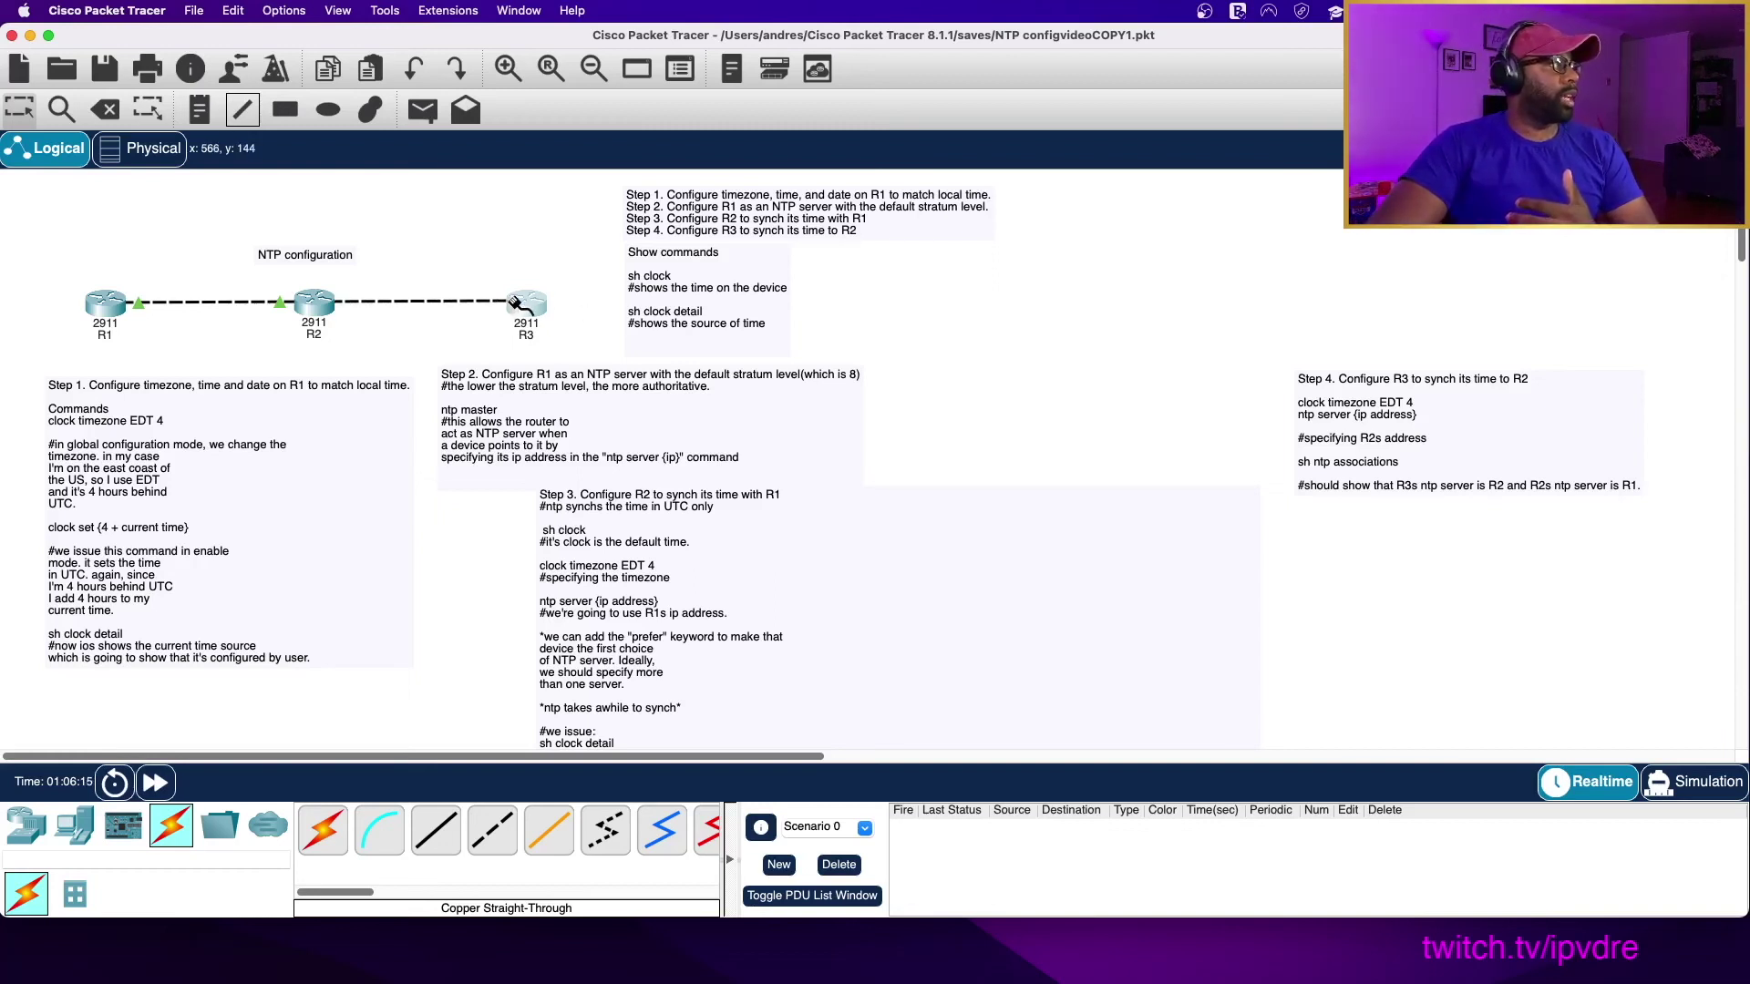
click(510, 304)
click(565, 374)
Reopen R3's command line and add an NTP server with ntp server 192.168.1.1.
click(533, 313)
key(Return)
key(Return)
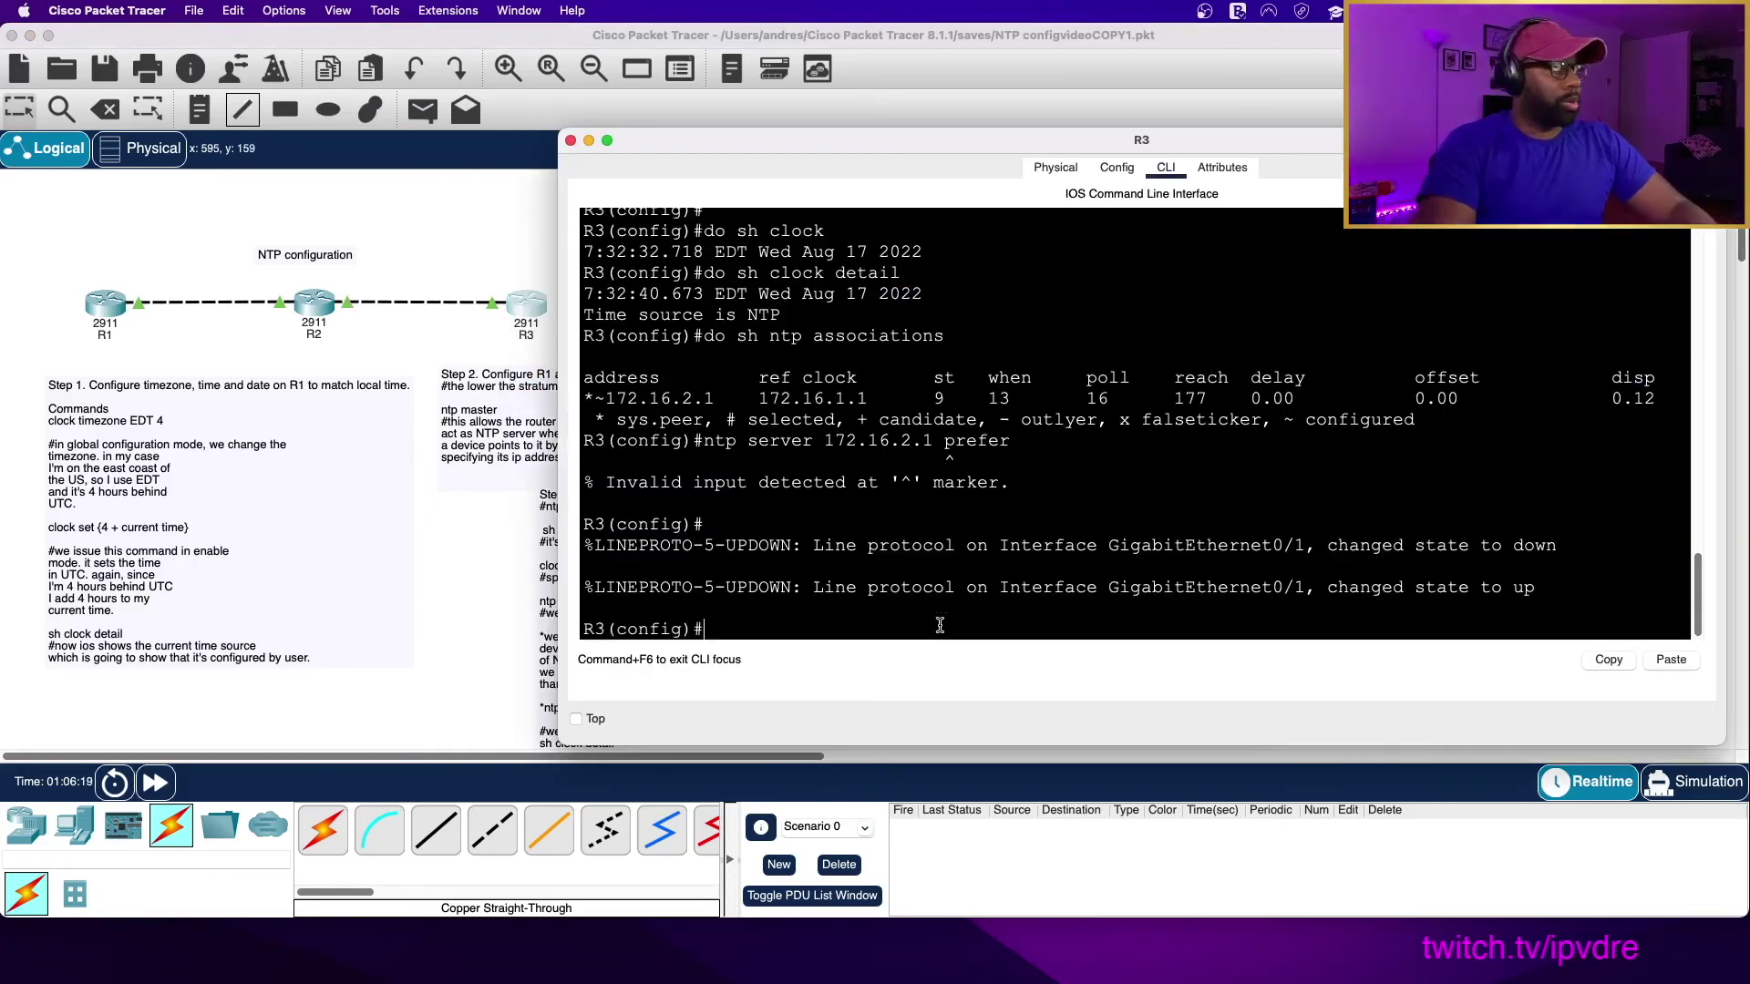
text(ntp se)
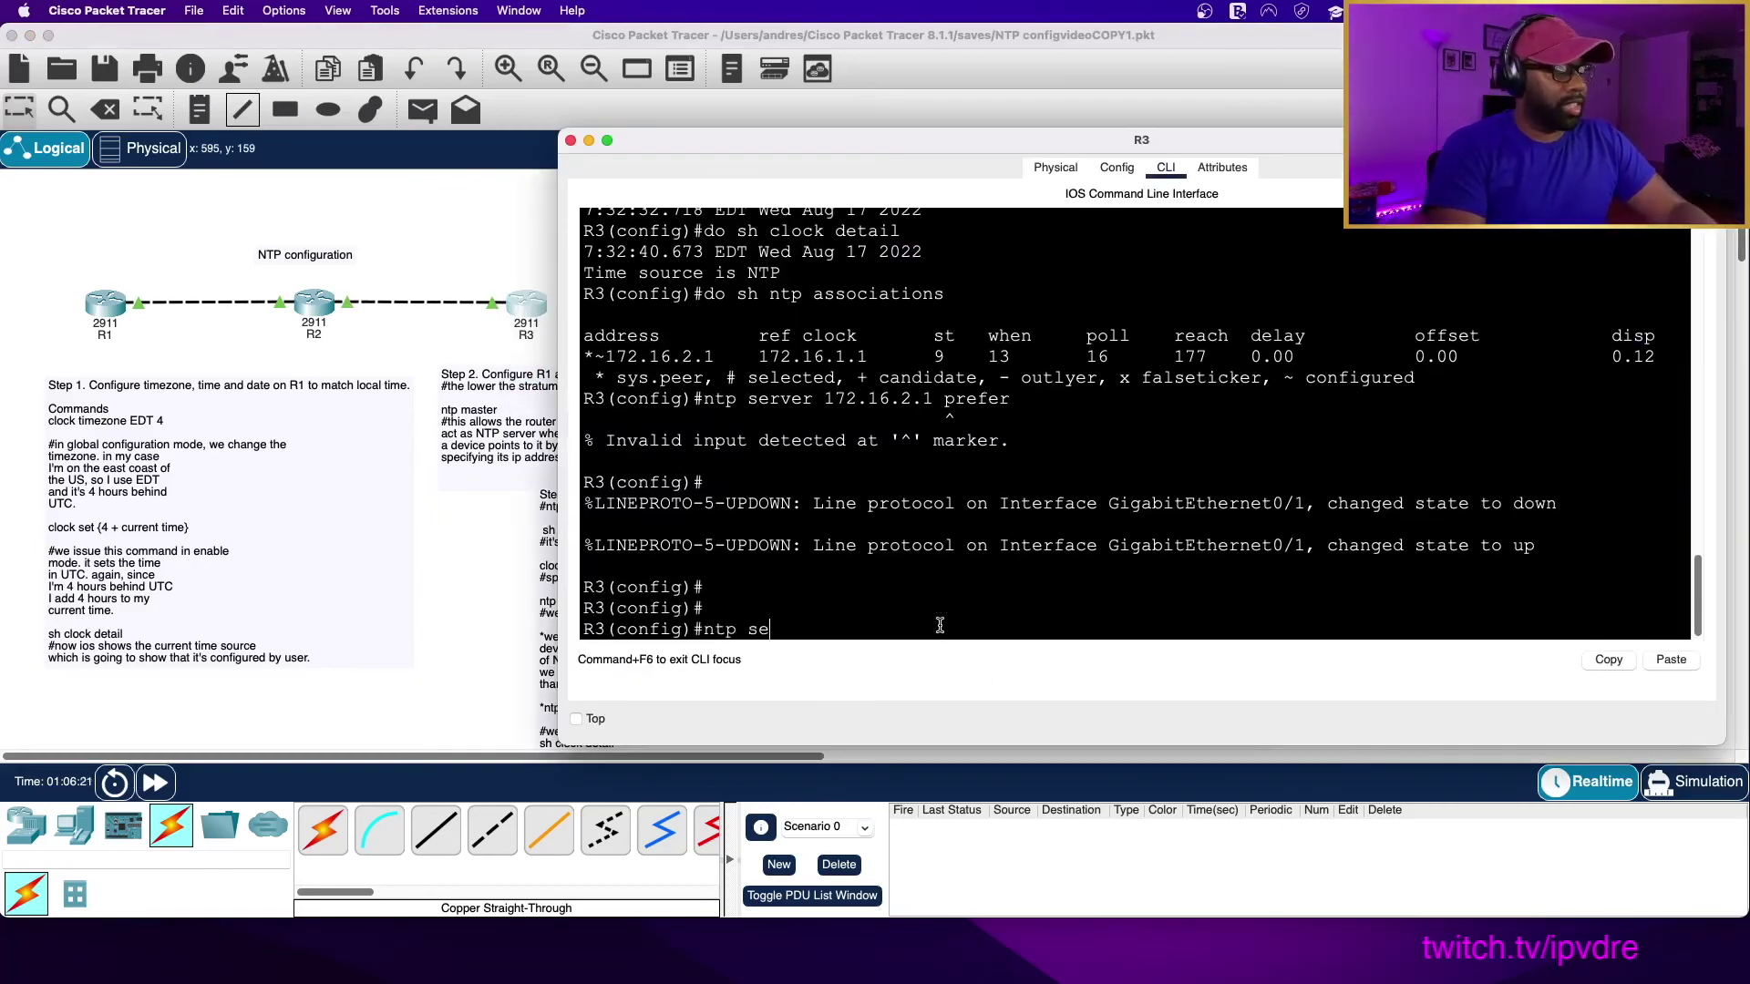
text(rver 192.)
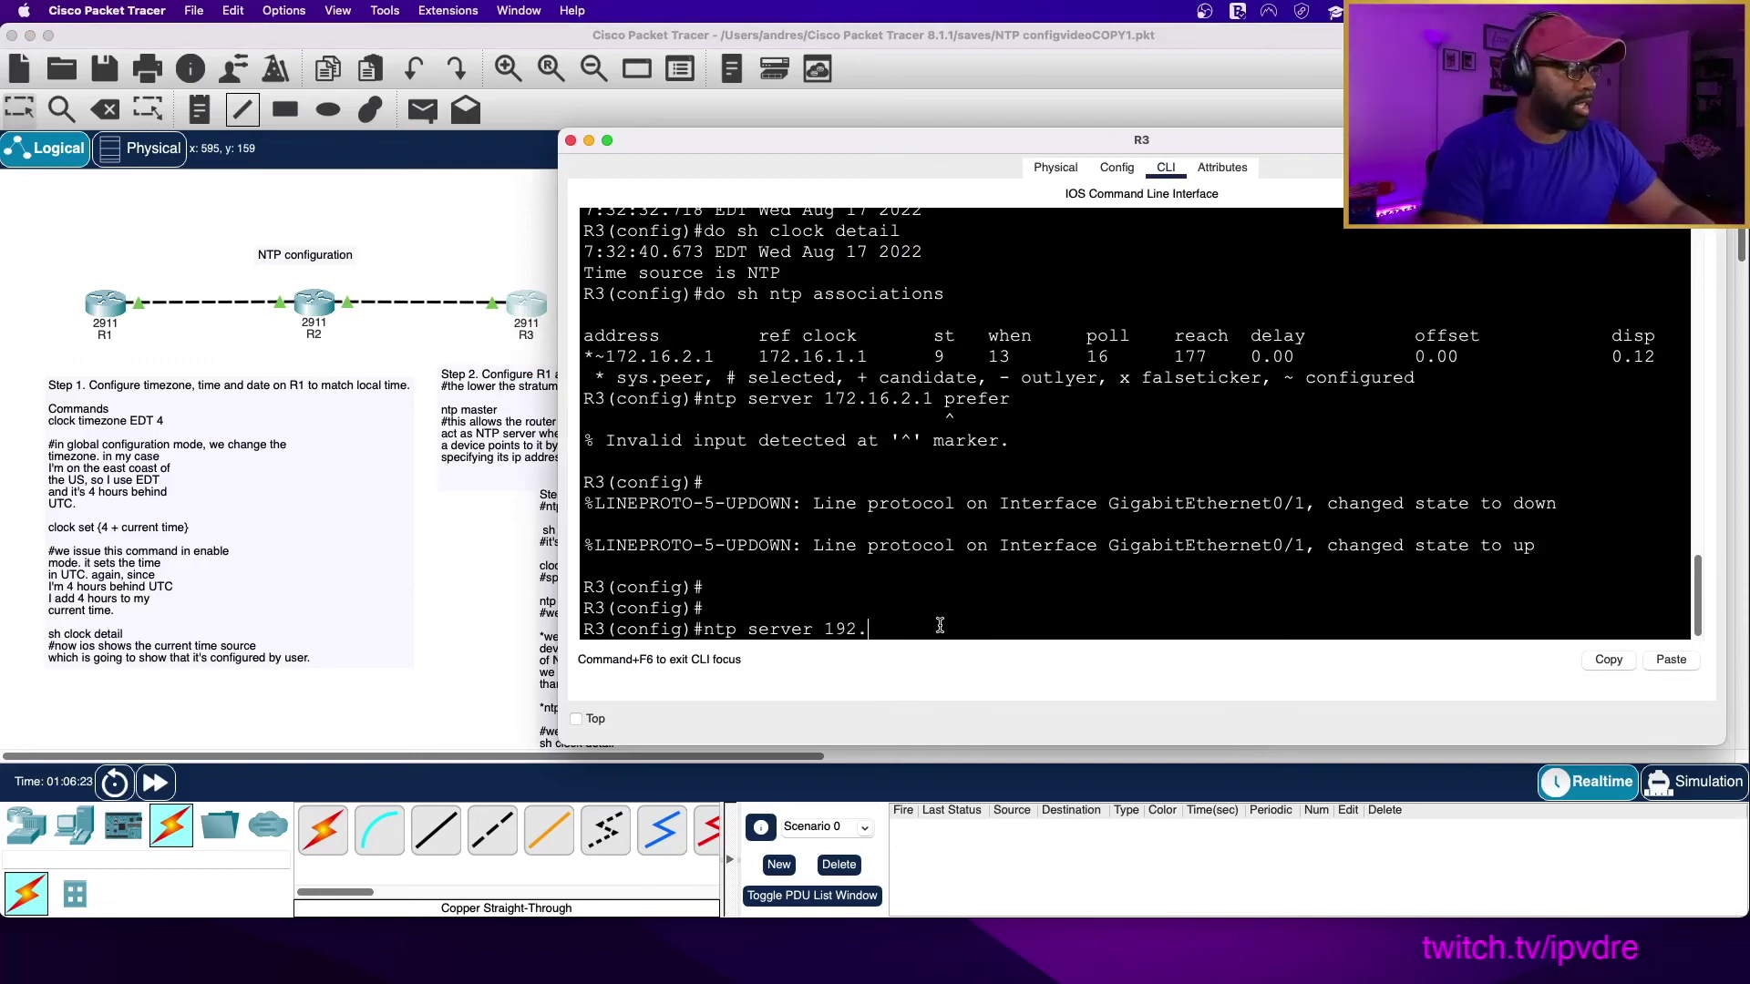
text(168.1.1)
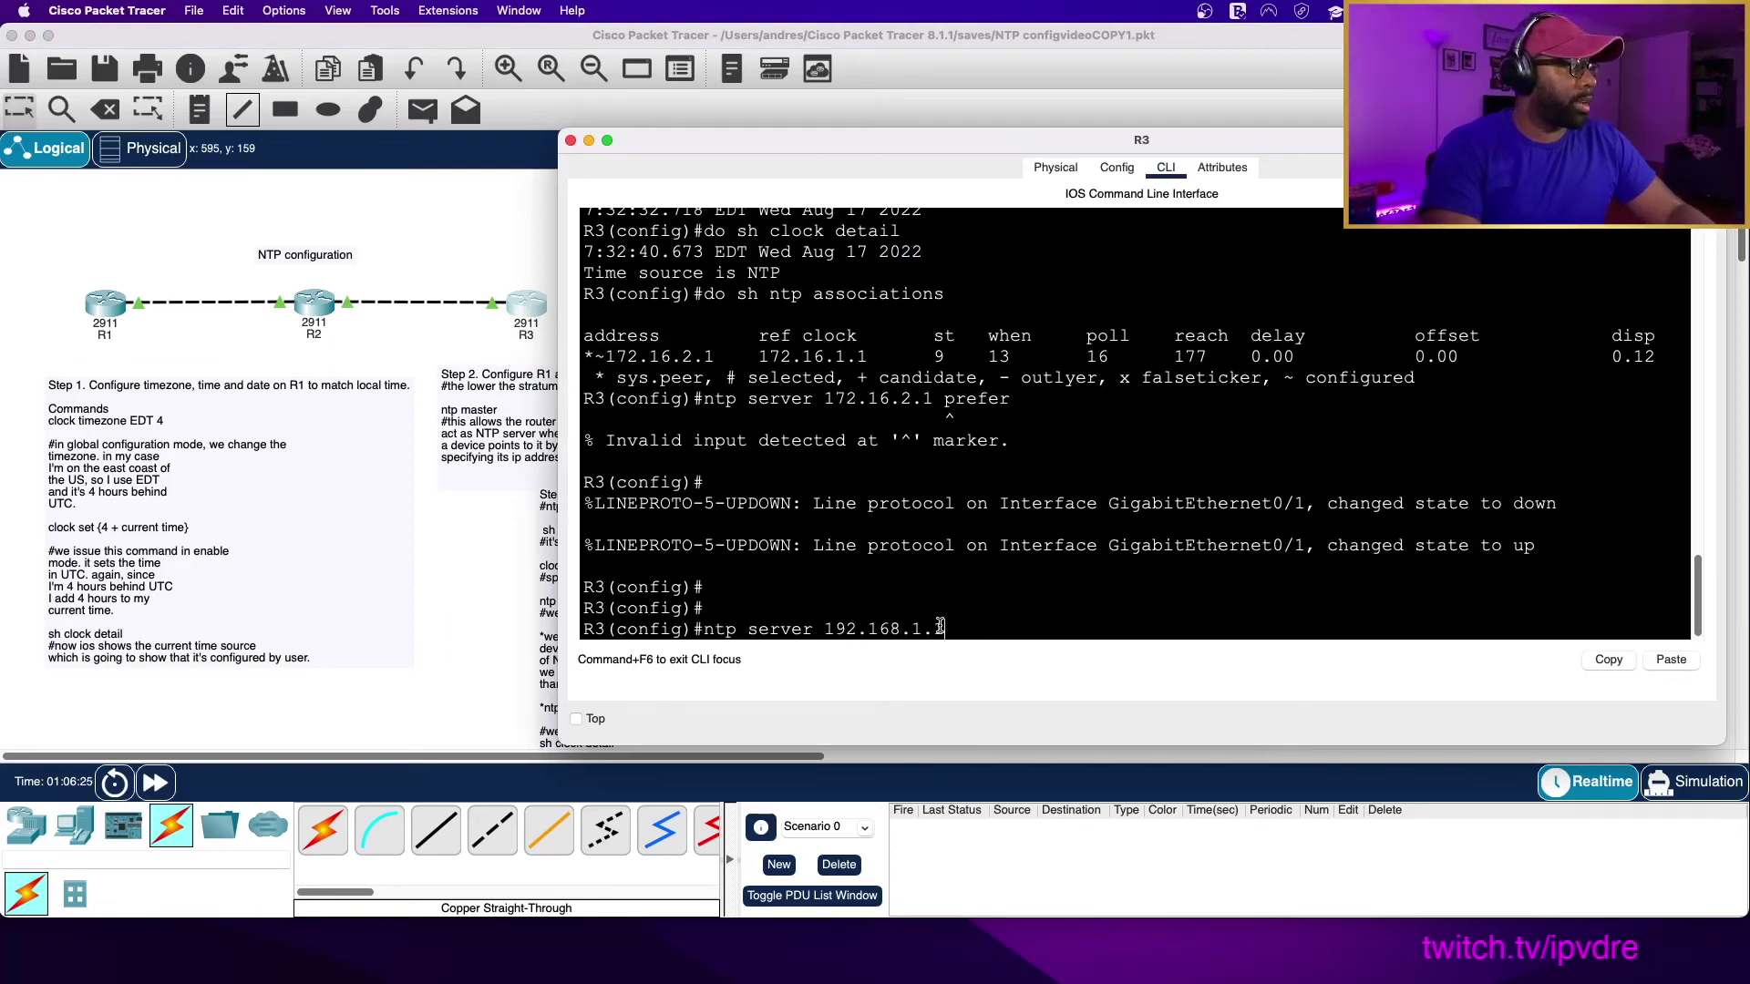
key(Return)
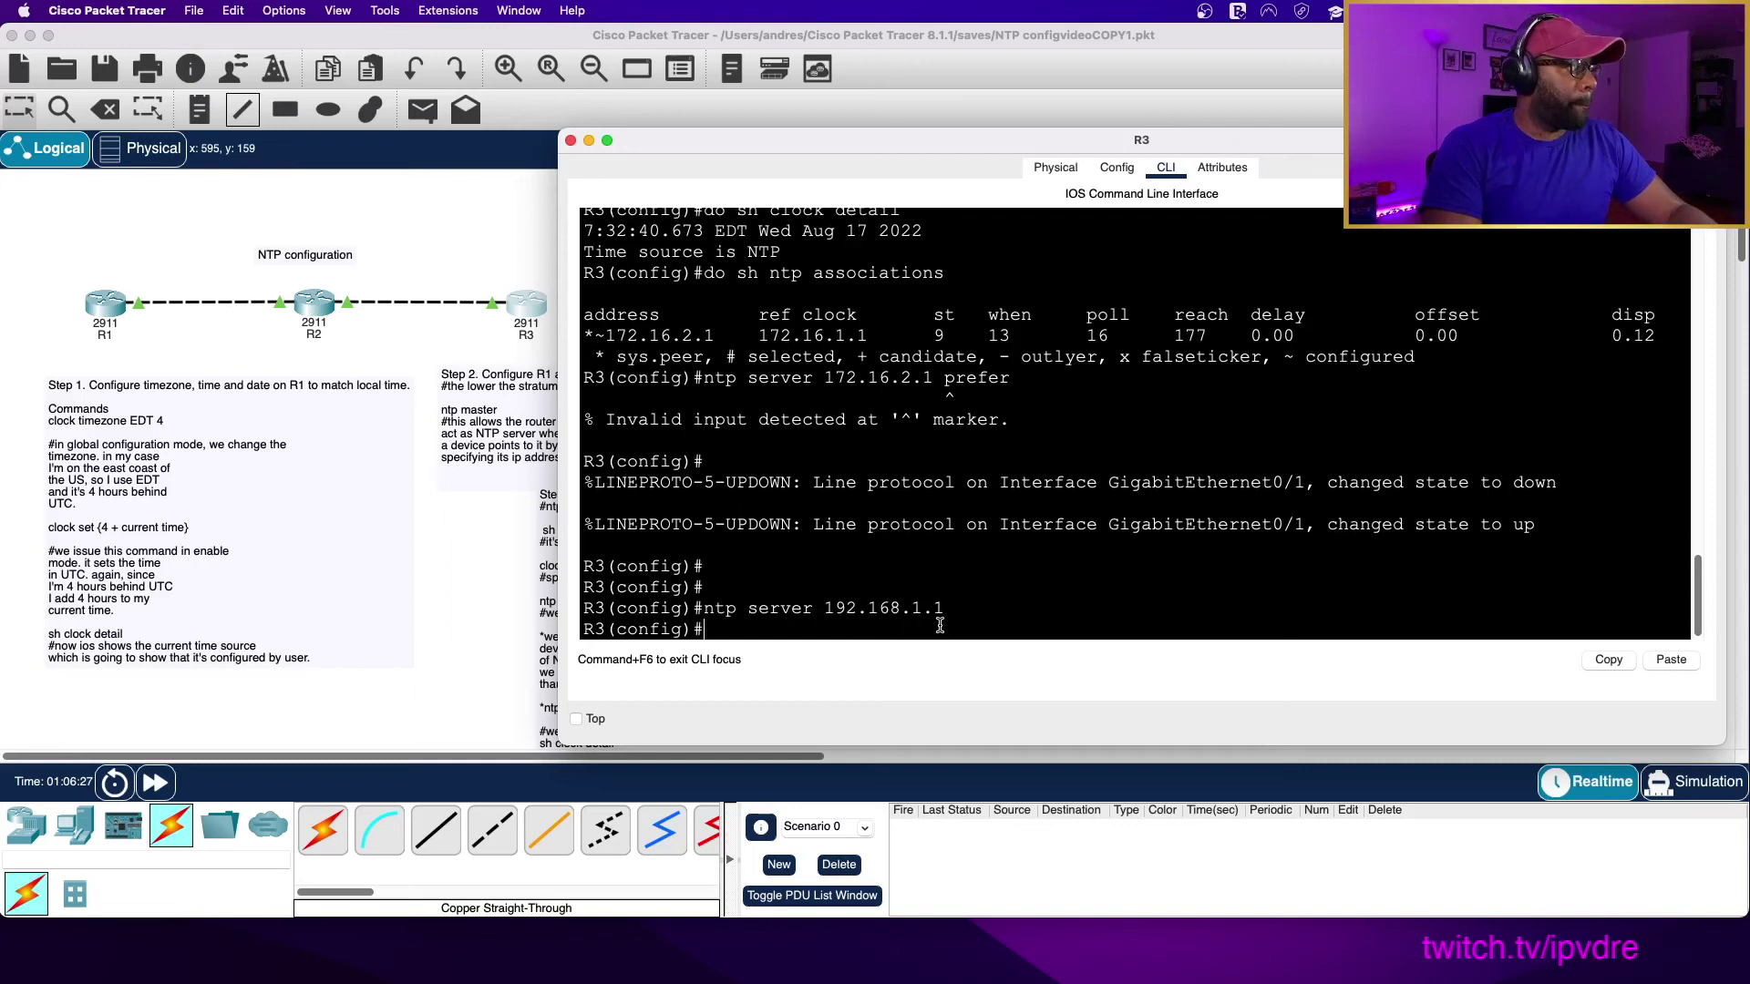
Try to mark 192.168.1.1 as R3's preferred NTP server with the prefer keyword after the address.
key(Up)
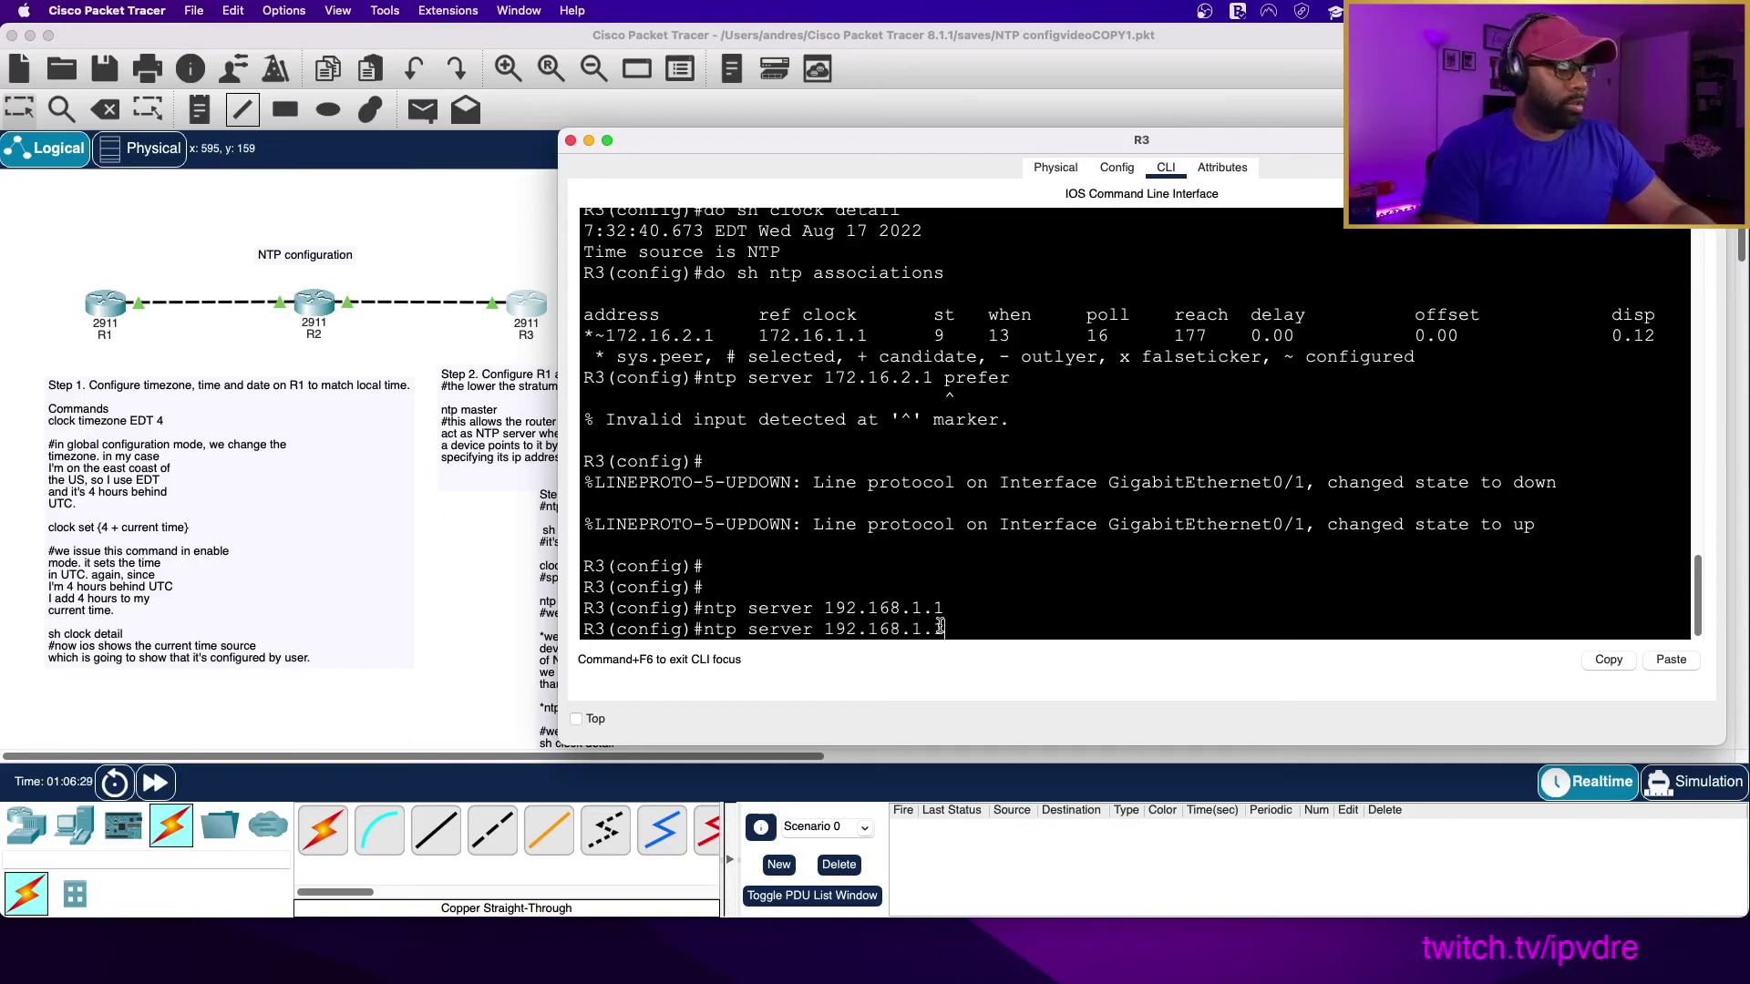
text(prefer)
key(Return)
Try the preferred-server command on R3 with the keyword before the address, as ntp server prefer 192.168.1.1.
key(Up)
key(BackSpace)
key(BackSpace)
key(BackSpace)
key(BackSpace)
key(BackSpace)
key(BackSpace)
key(BackSpace)
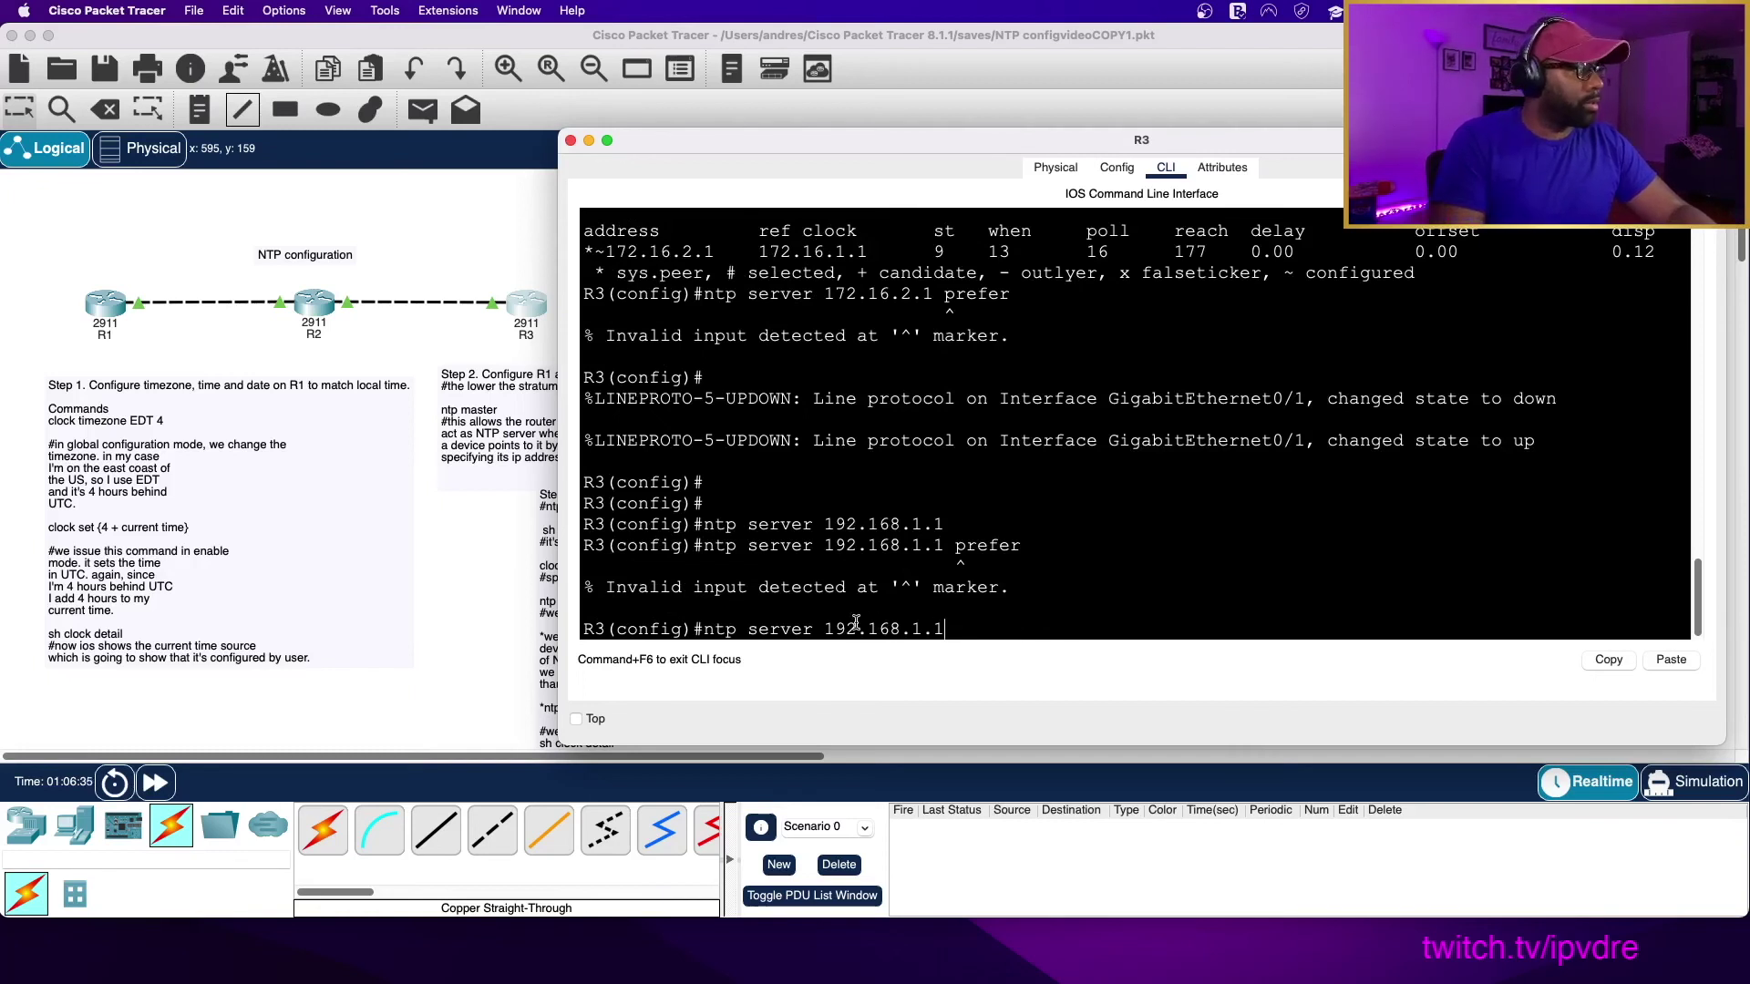
text(pref)
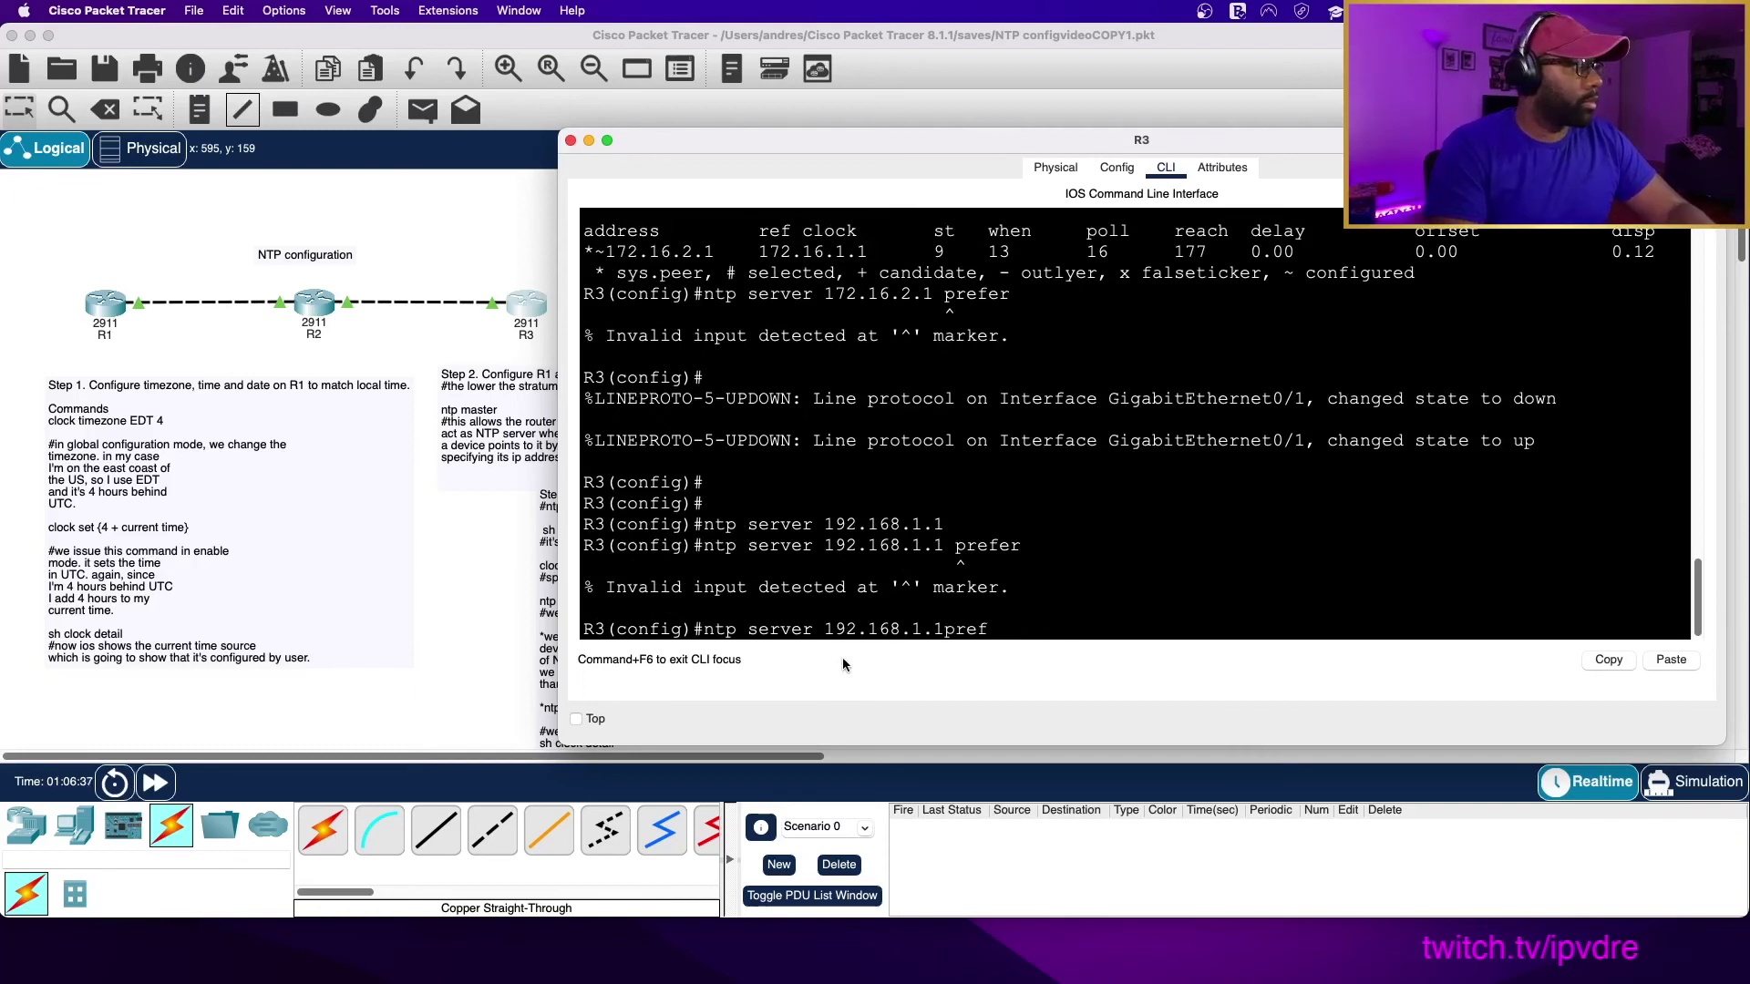
key(BackSpace)
key(BackSpace)
key(BackSpace)
key(BackSpace)
key(Left)
key(Left)
key(Left)
key(Left)
key(Left)
key(Left)
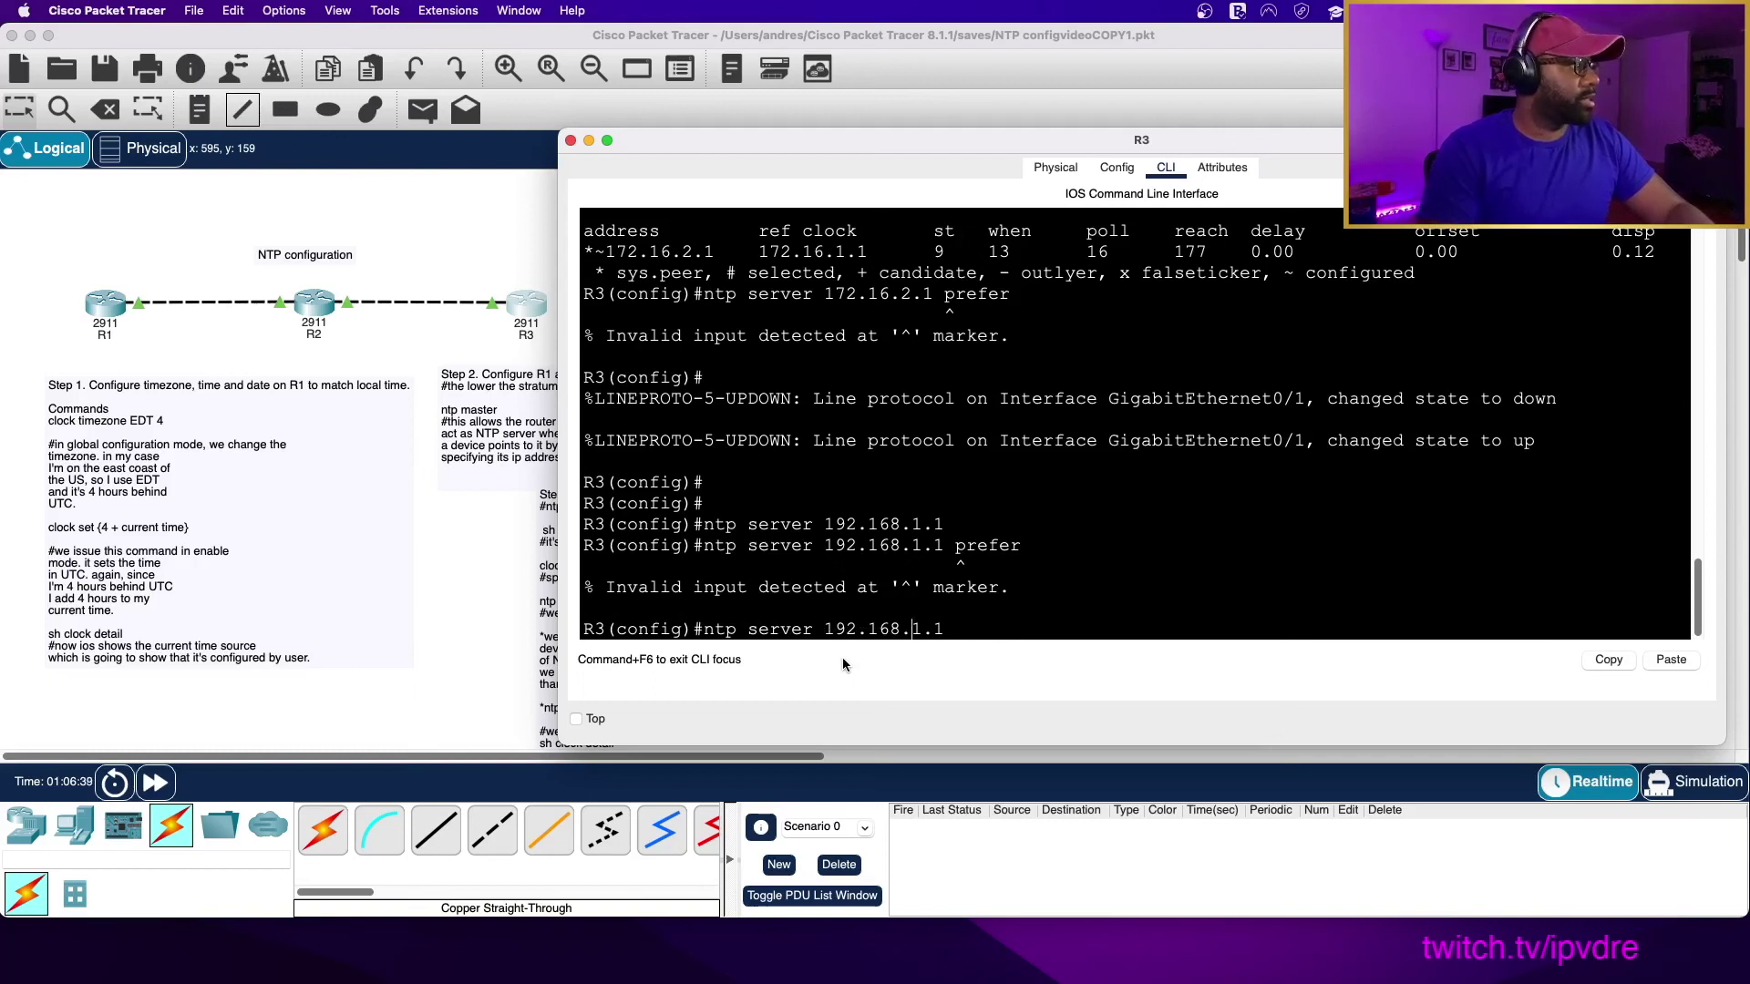
text(prefe)
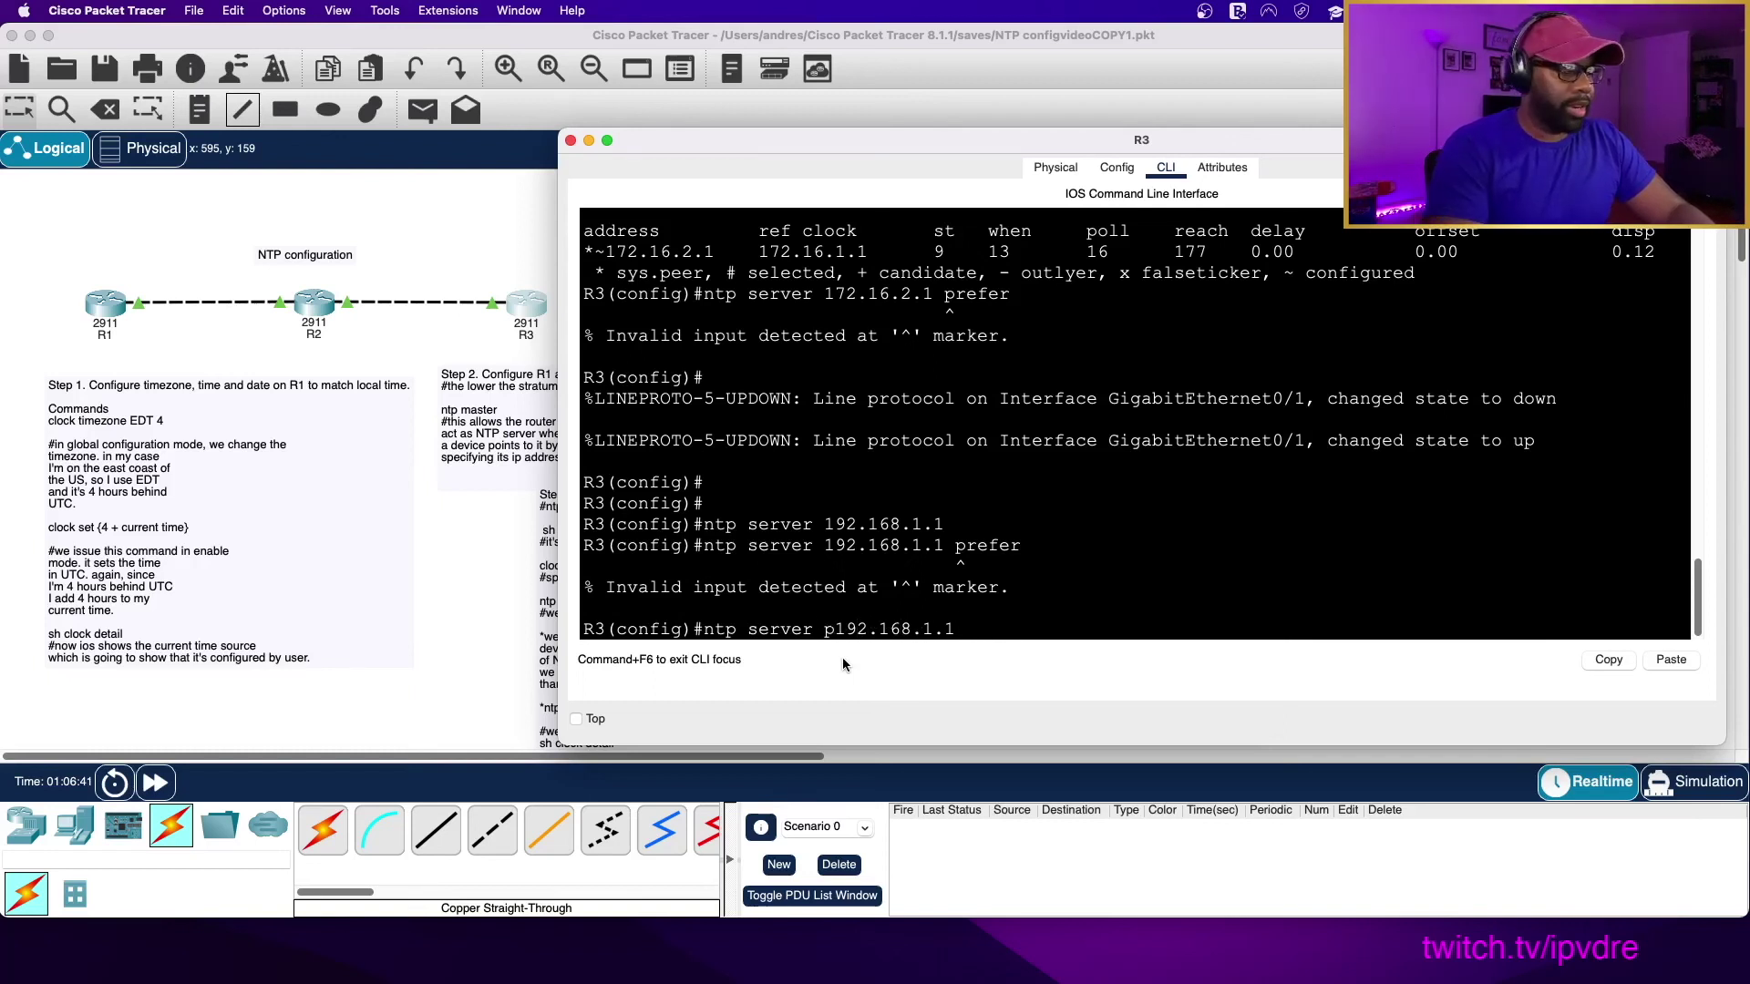
text(r)
key(BackSpace)
key(BackSpace)
key(BackSpace)
text(efer)
key(Return)
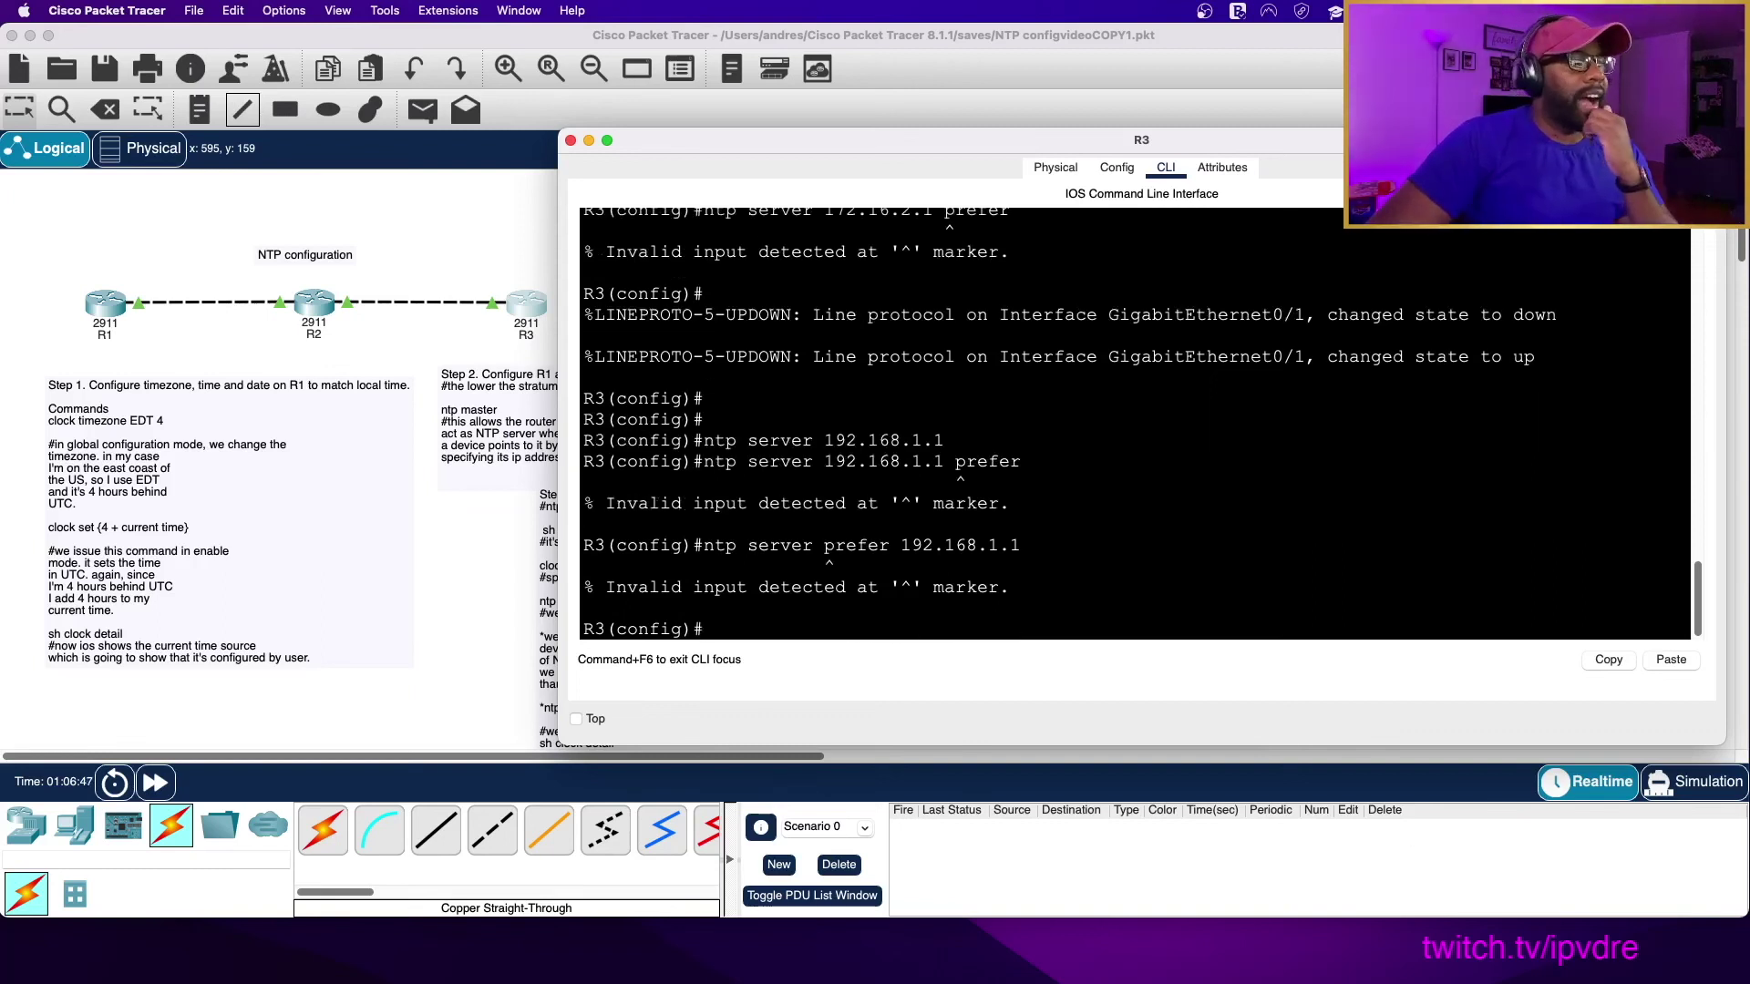
Switch to Preview to check the preferred NTP server syntax in Chapter 19 of the CCNA 200-301 command reference, and return to the topology workspace.
key(super+Tab)
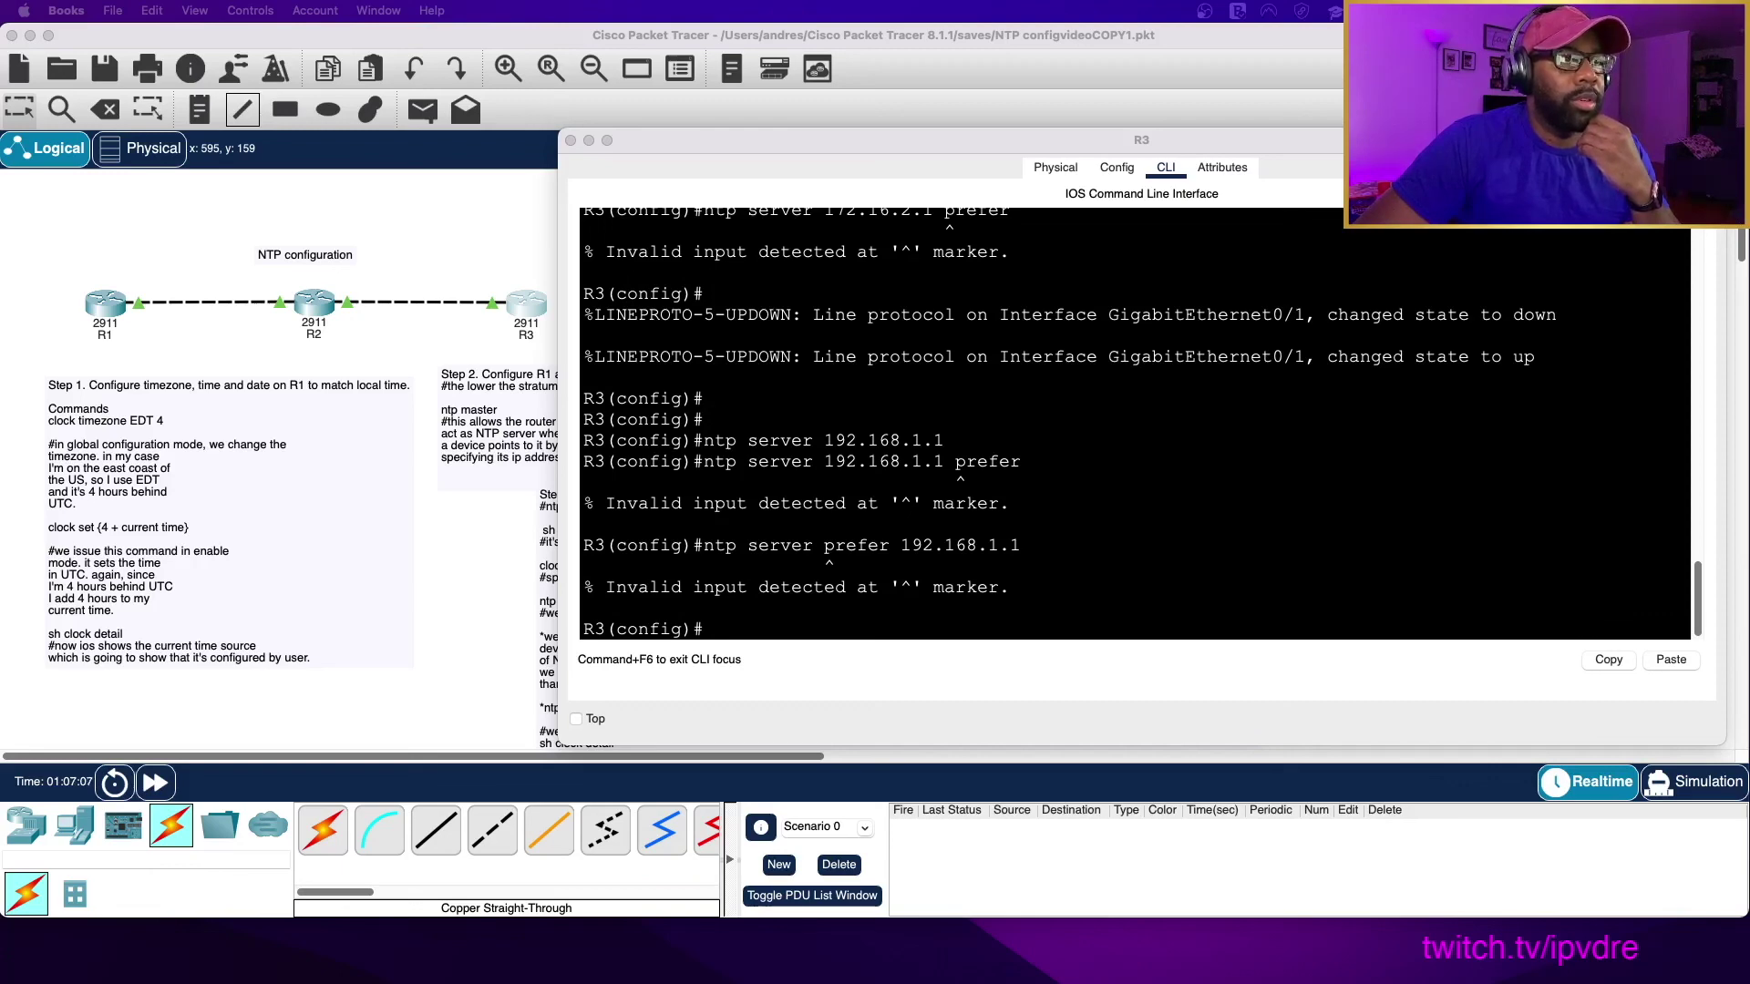
drag(1749, 27, 824, 20)
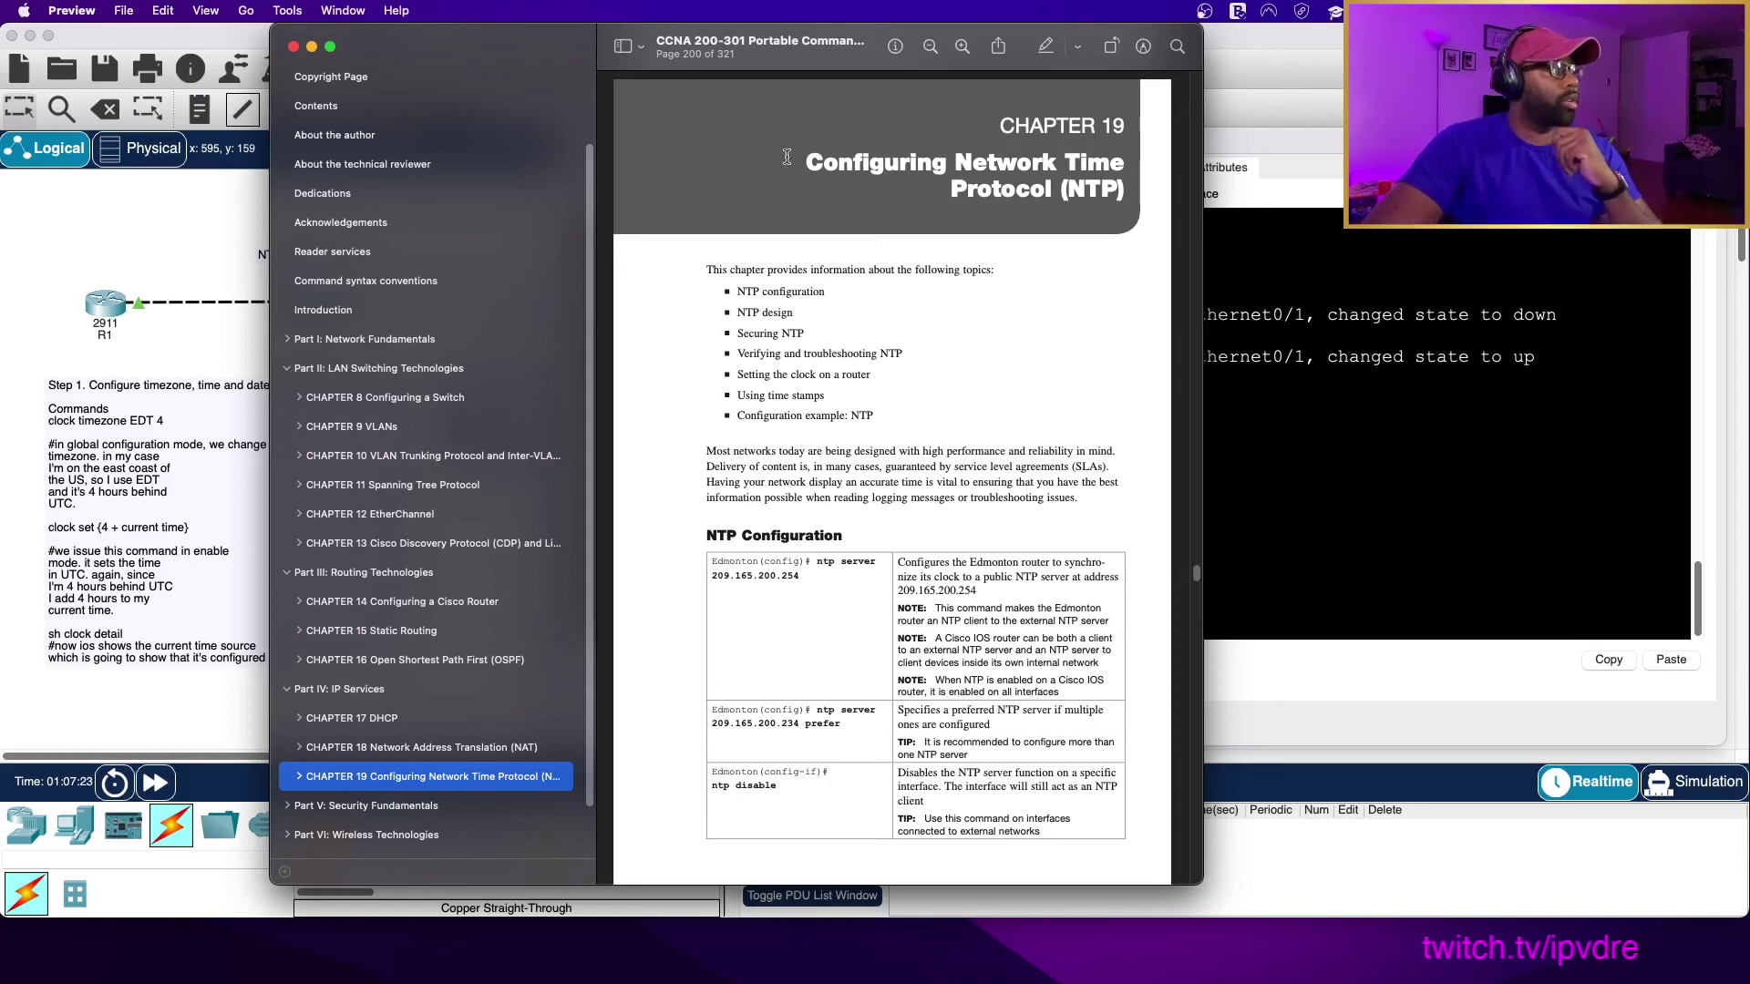
drag(544, 38, 1749, 82)
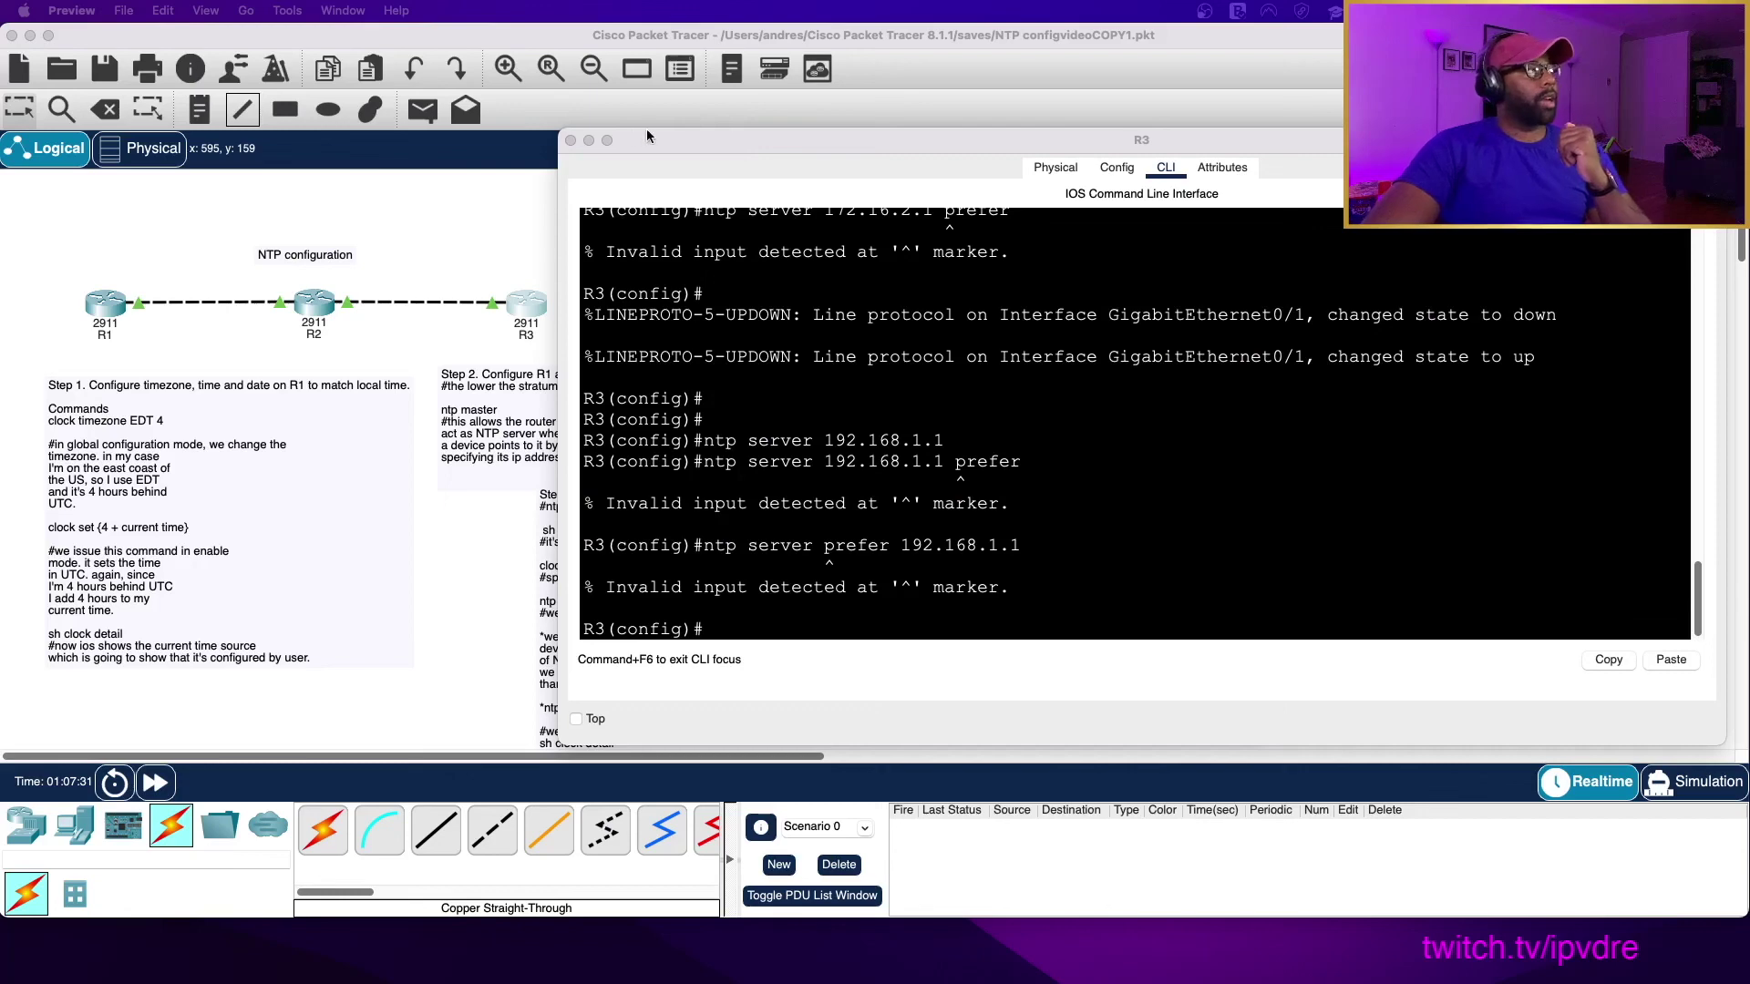
click(588, 140)
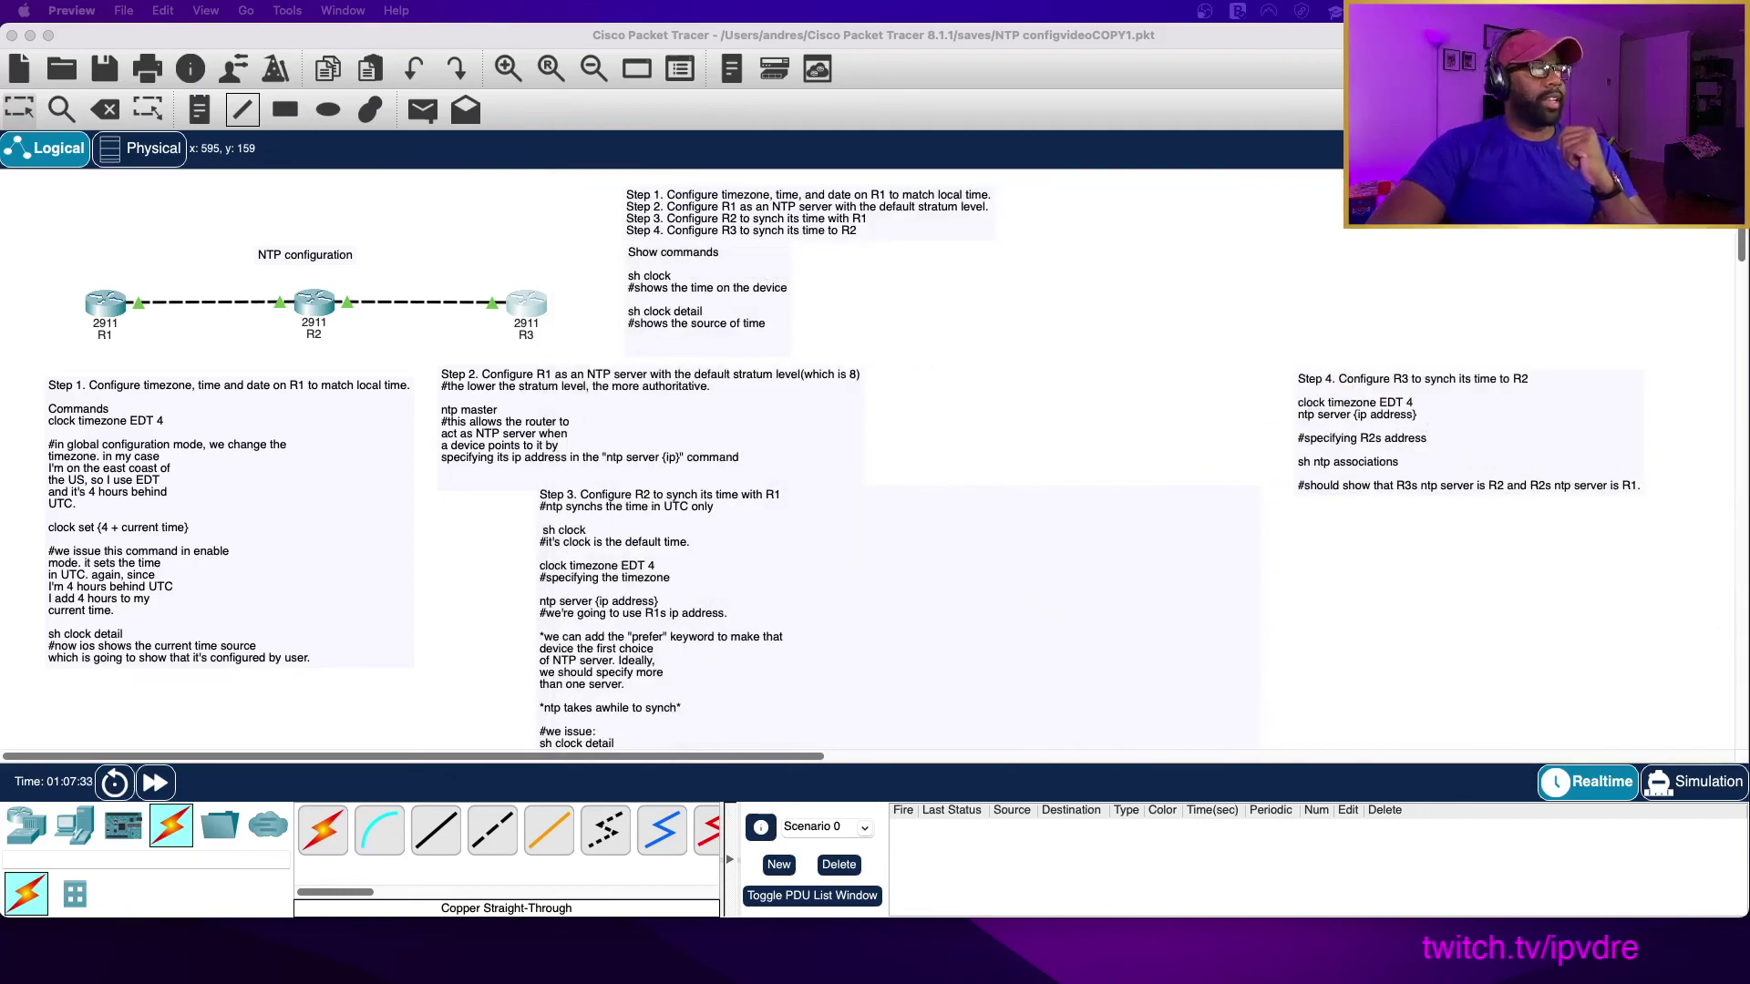